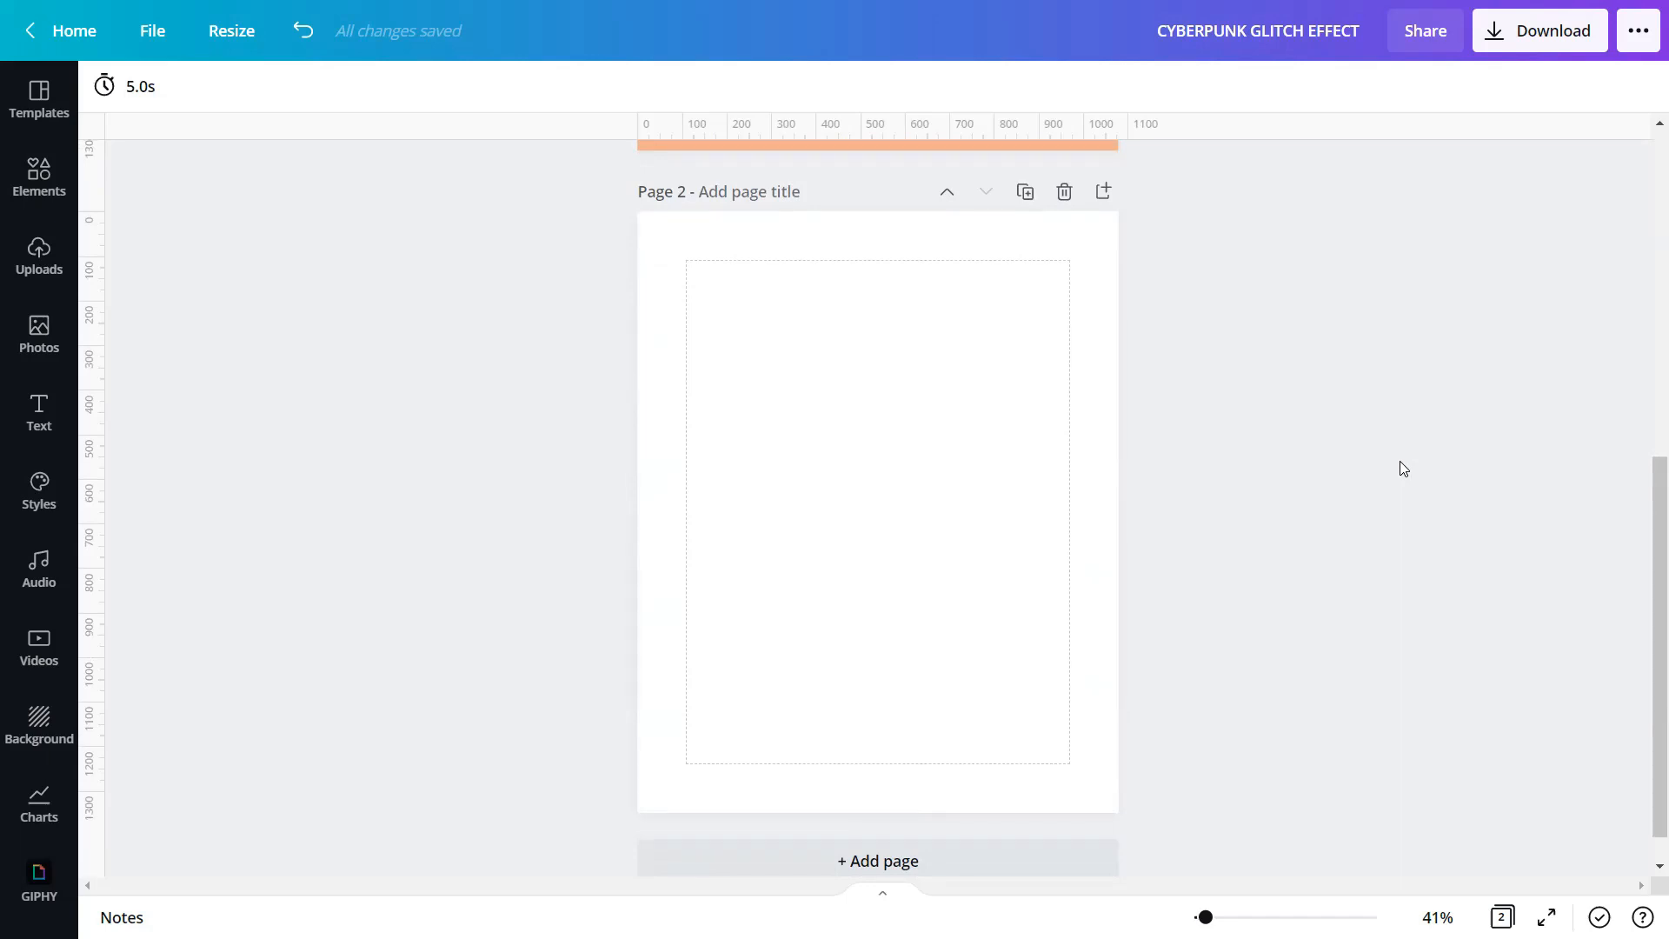
Search the graphics for "SQUARE DESIGN ELEMENT" and add the pink-to-blue gradient square to page 2
click(41, 184)
click(240, 101)
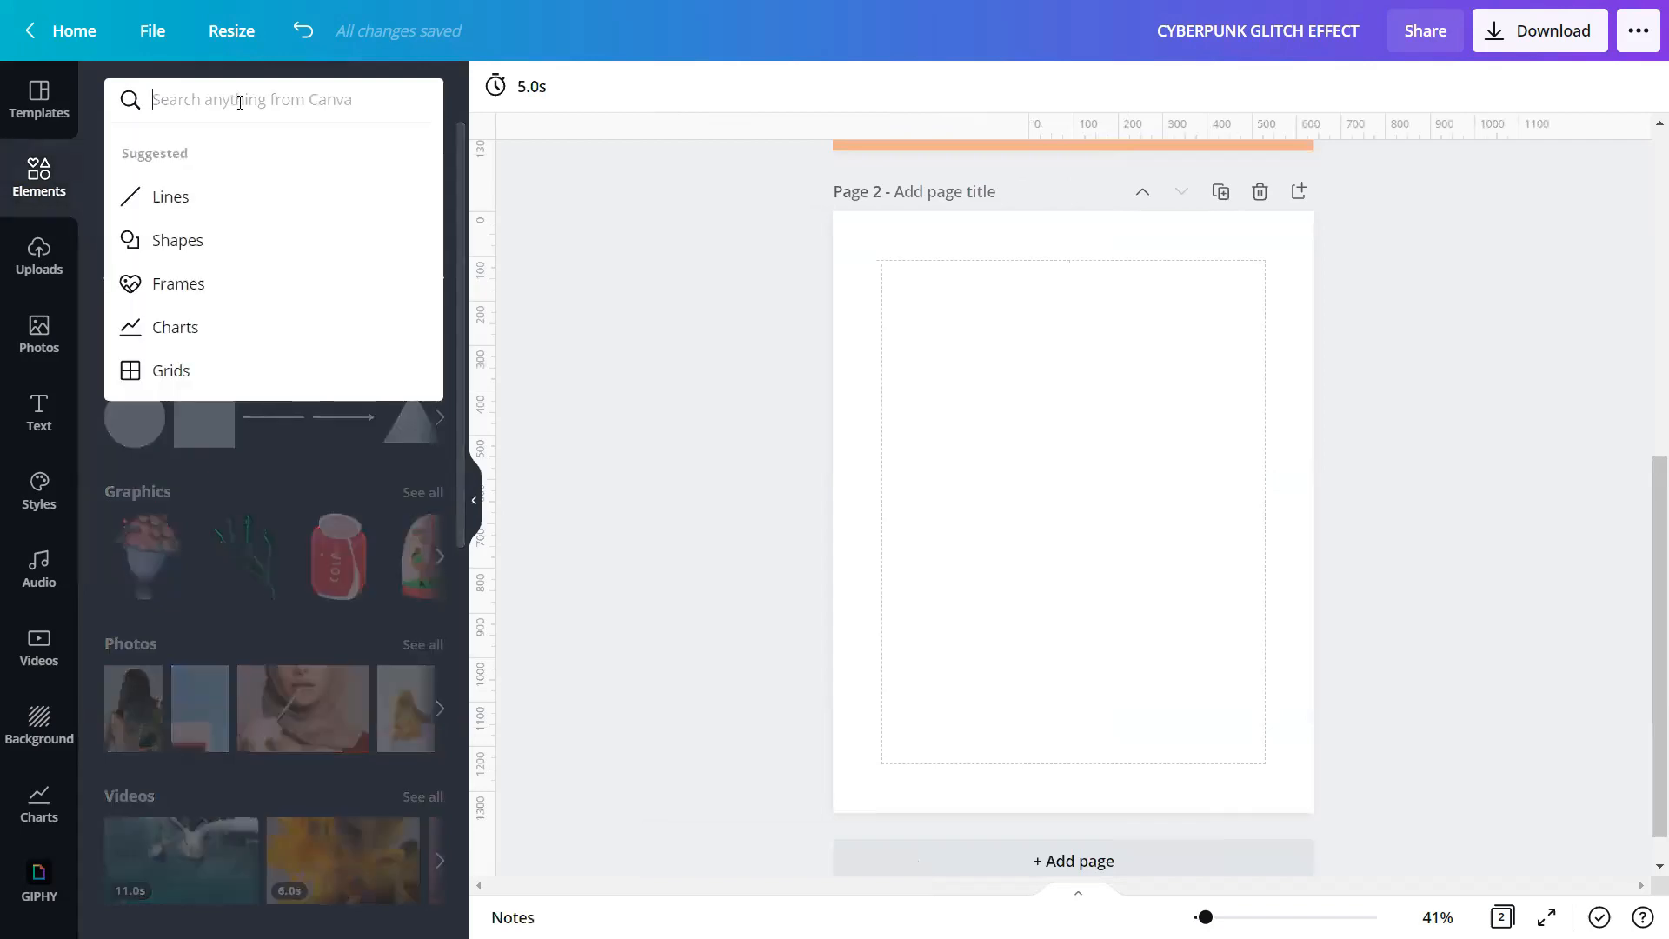
text(SQUARE DESIG)
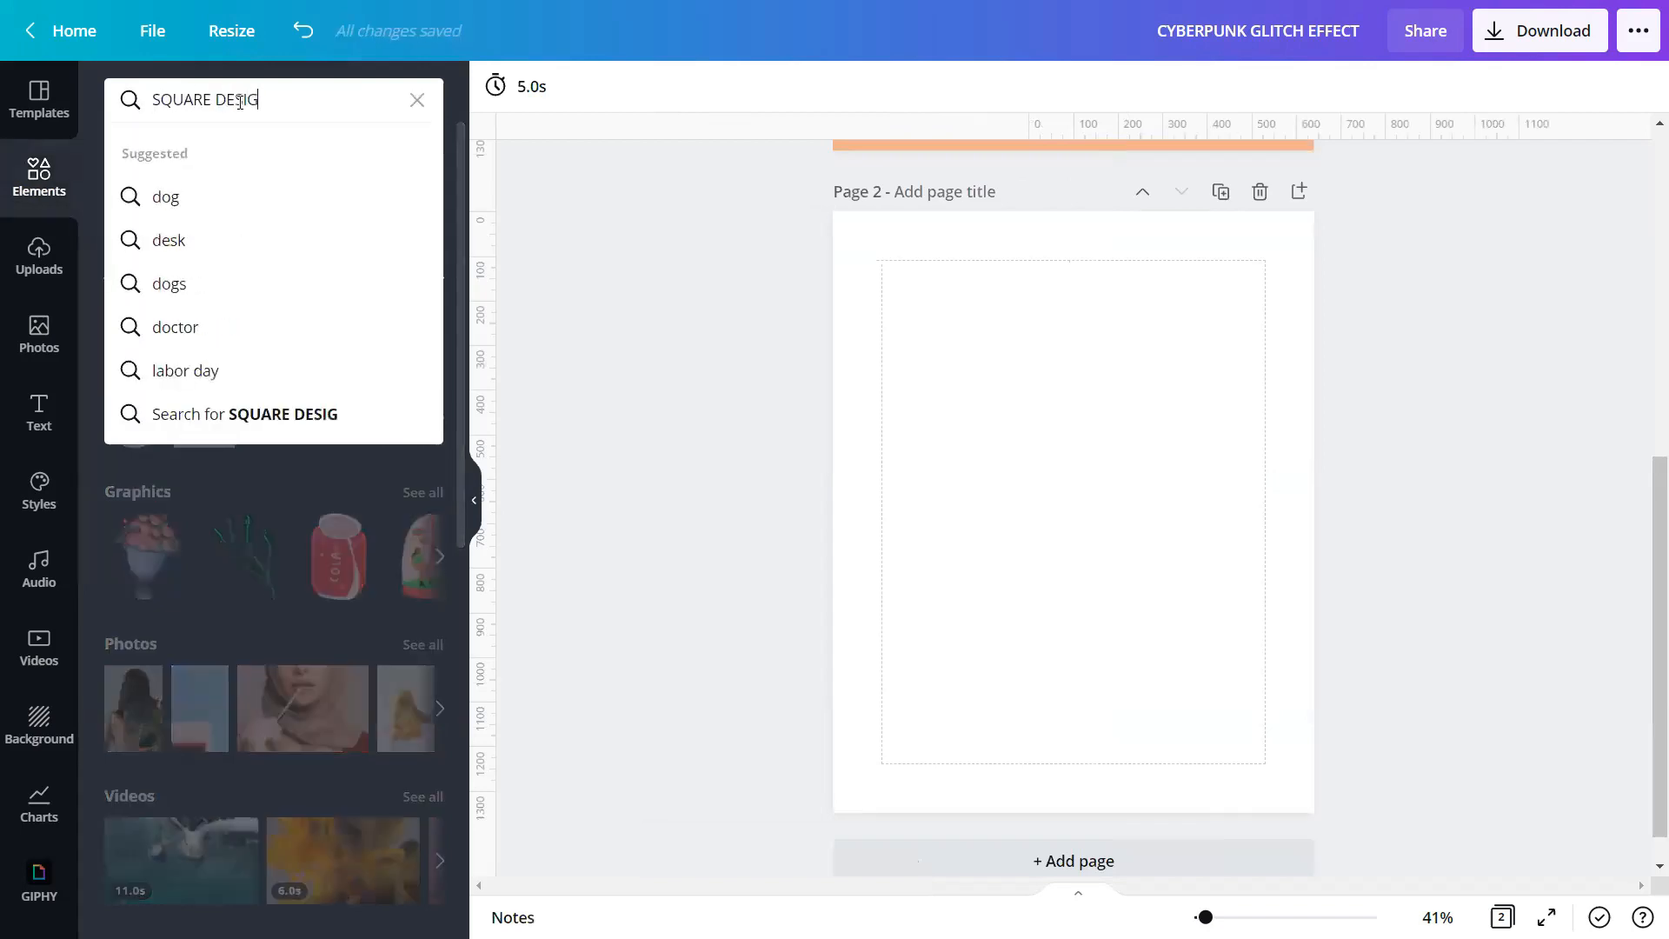
text(N ELEMENT)
key(Return)
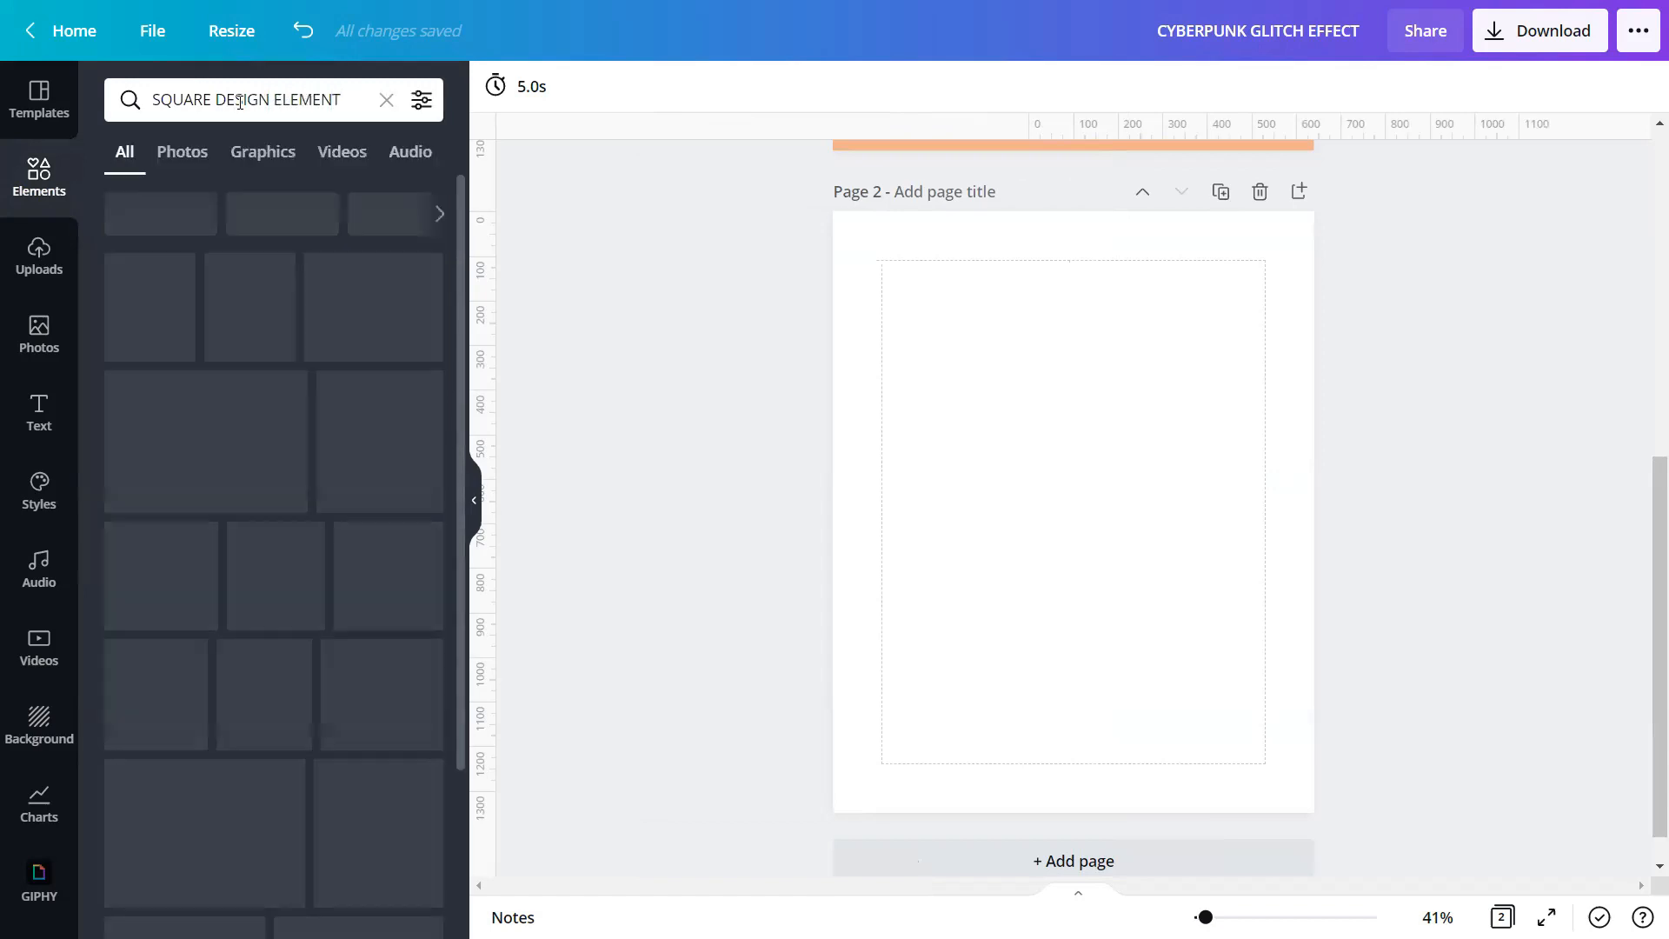
click(283, 152)
click(241, 278)
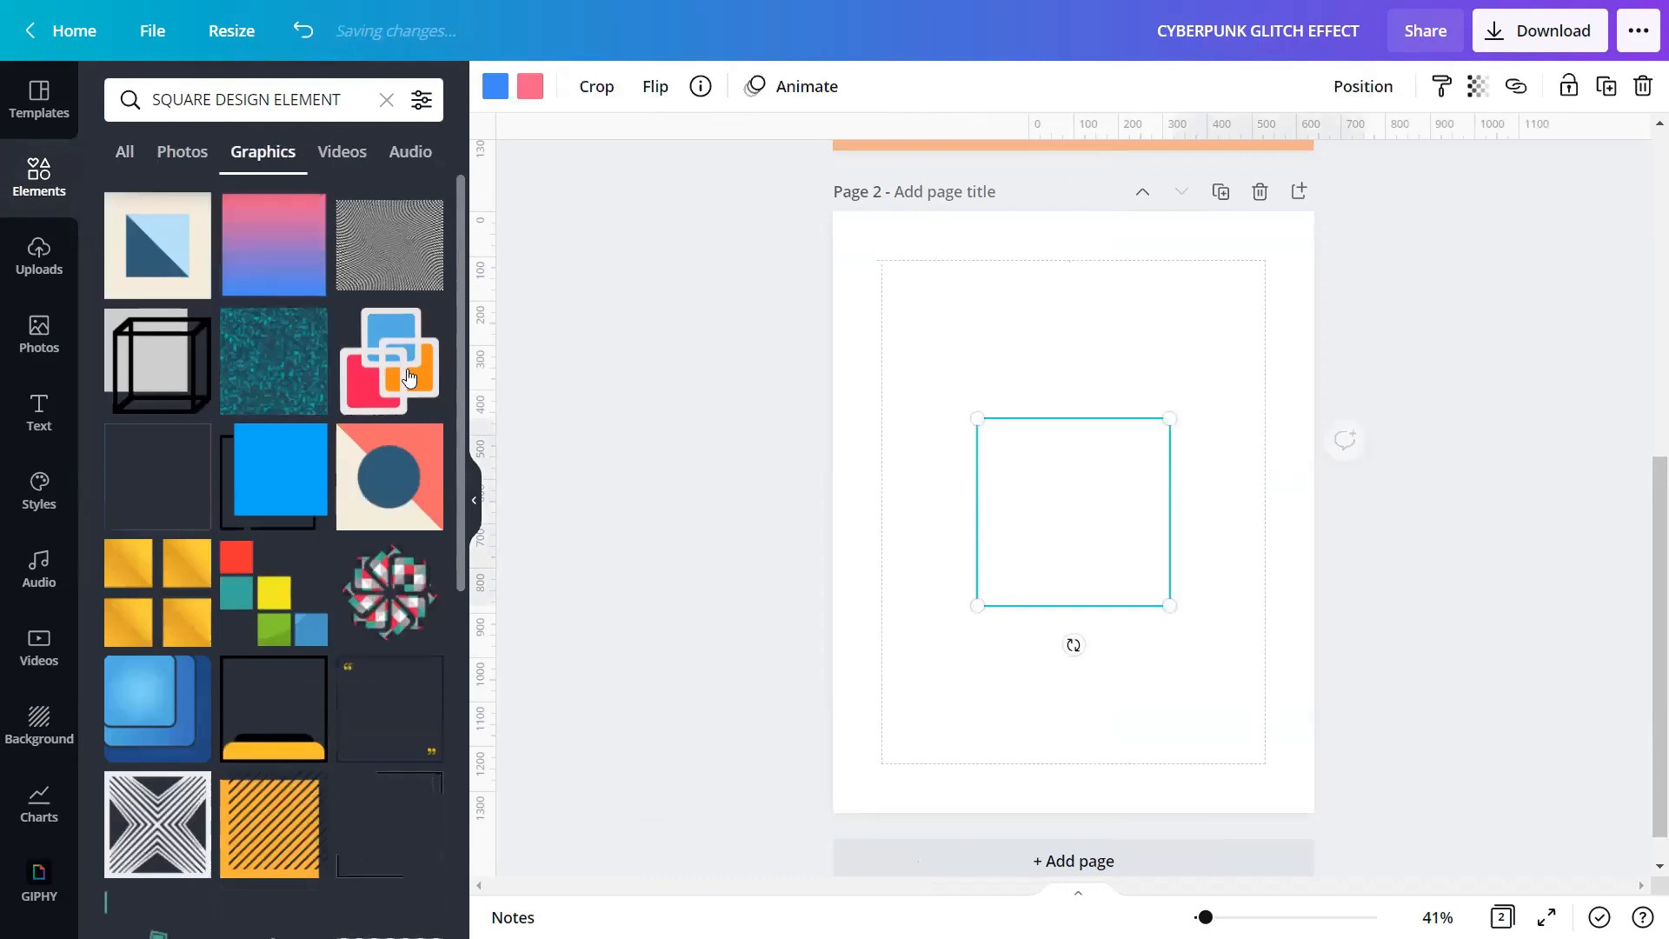
Search the graphics for "GRADIENT TRI COLOR CIRCLE" and add the pink, peach and yellow gradient circle to the page
click(278, 99)
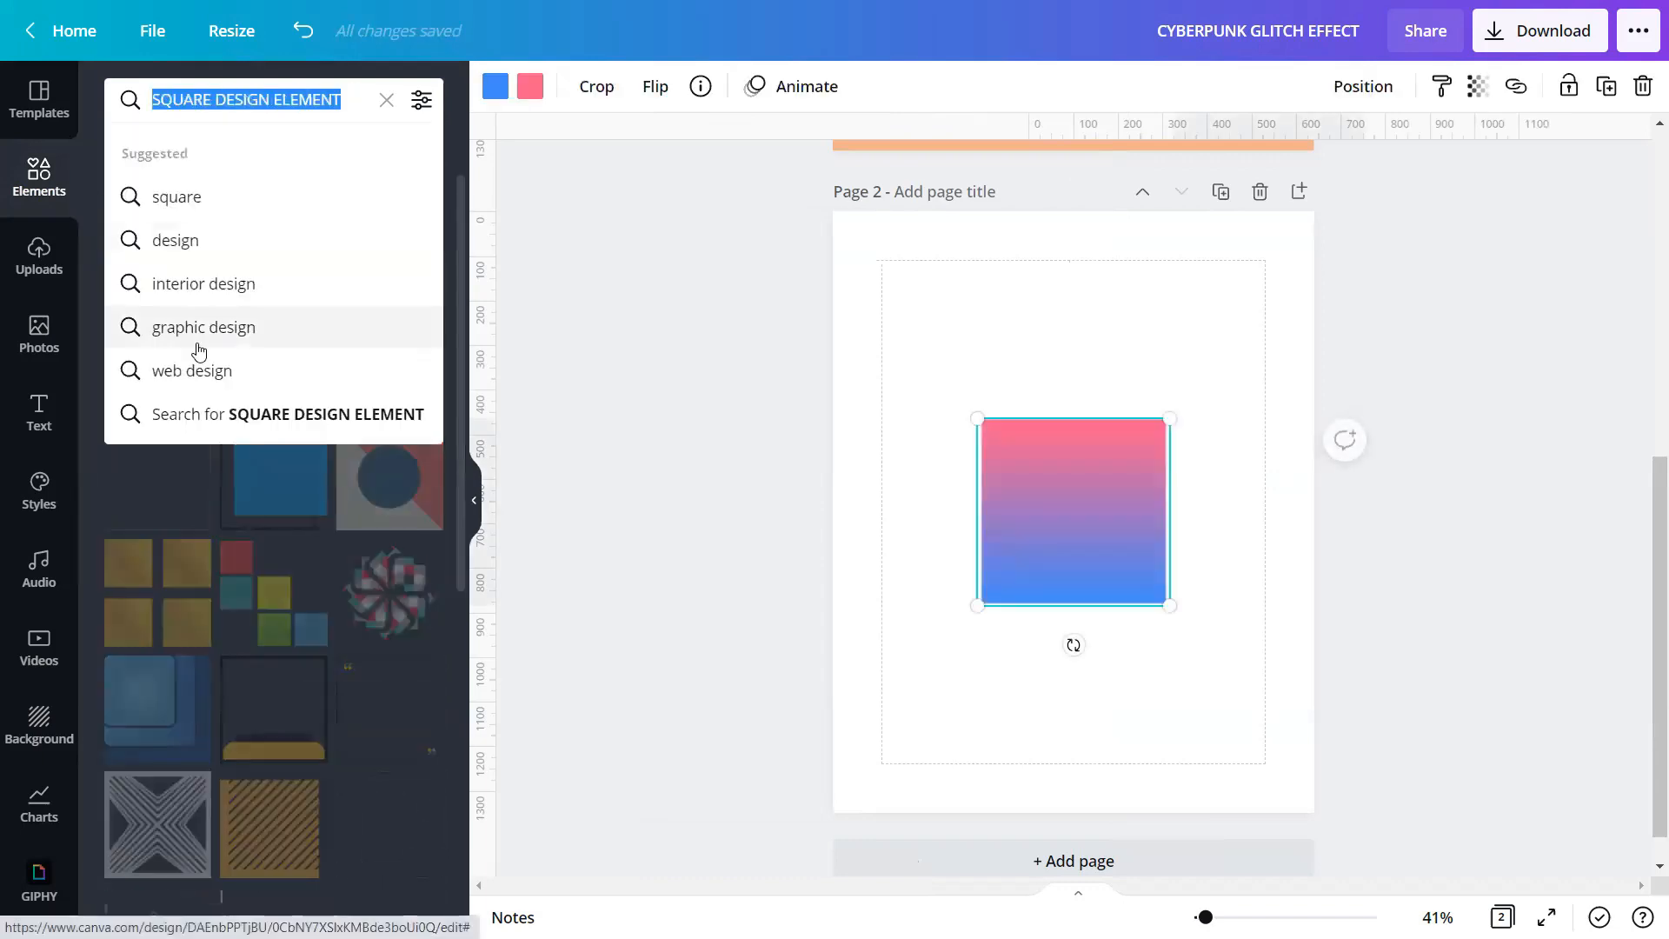
text(GRADINEN)
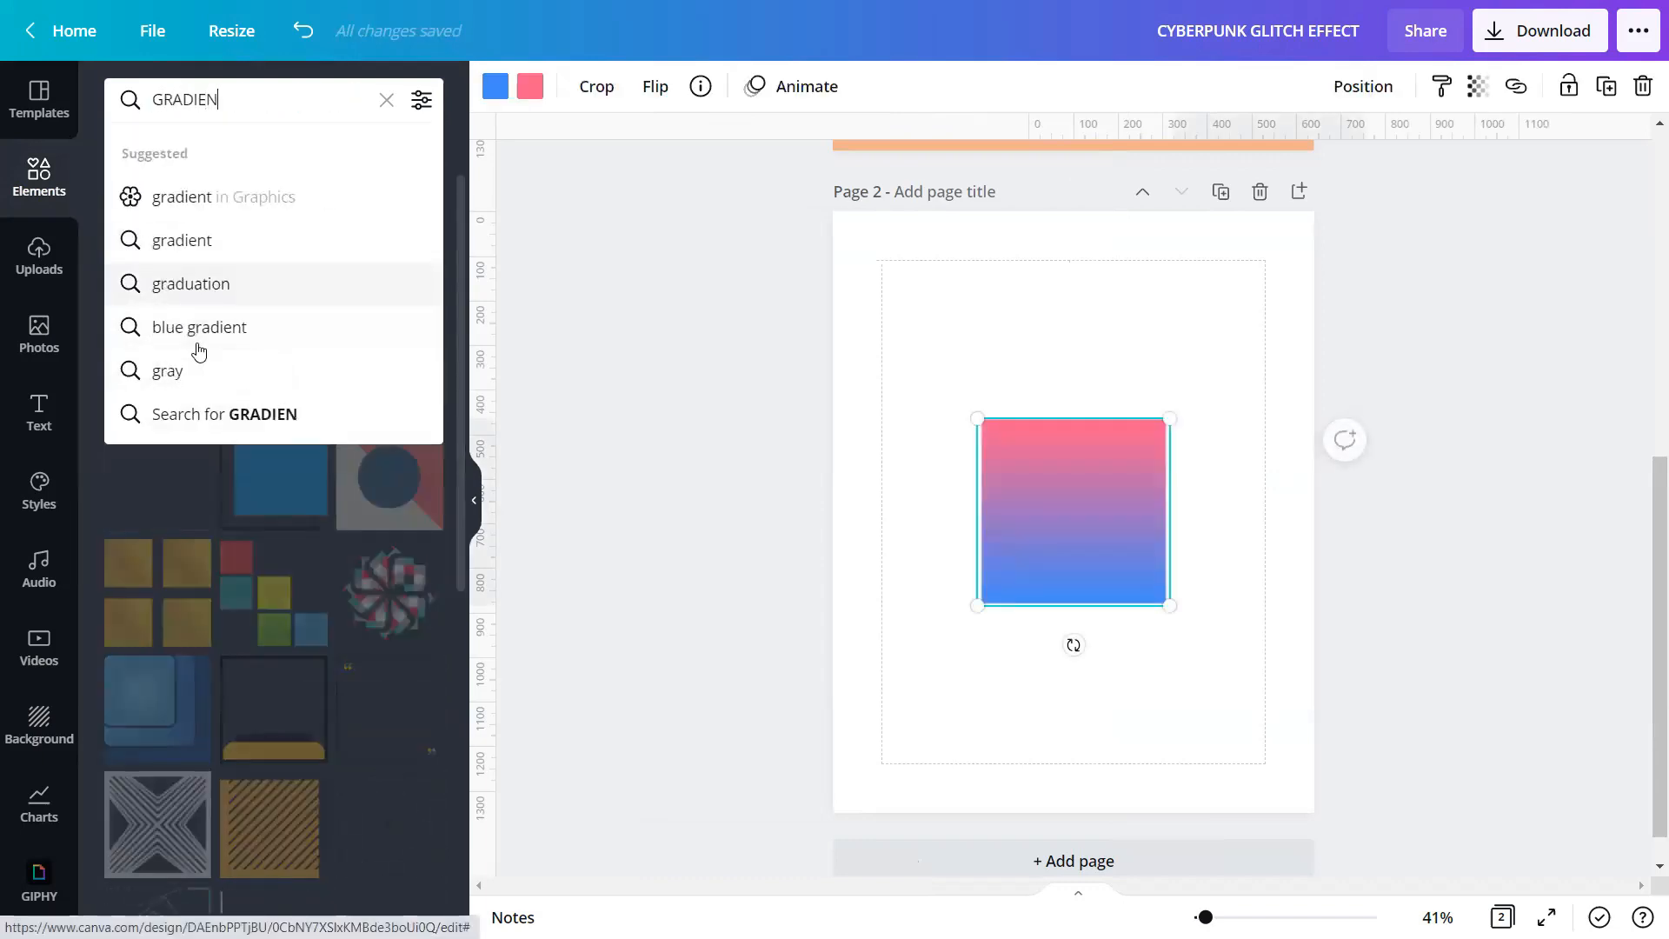
text(T TRI COLOR CIRCLE)
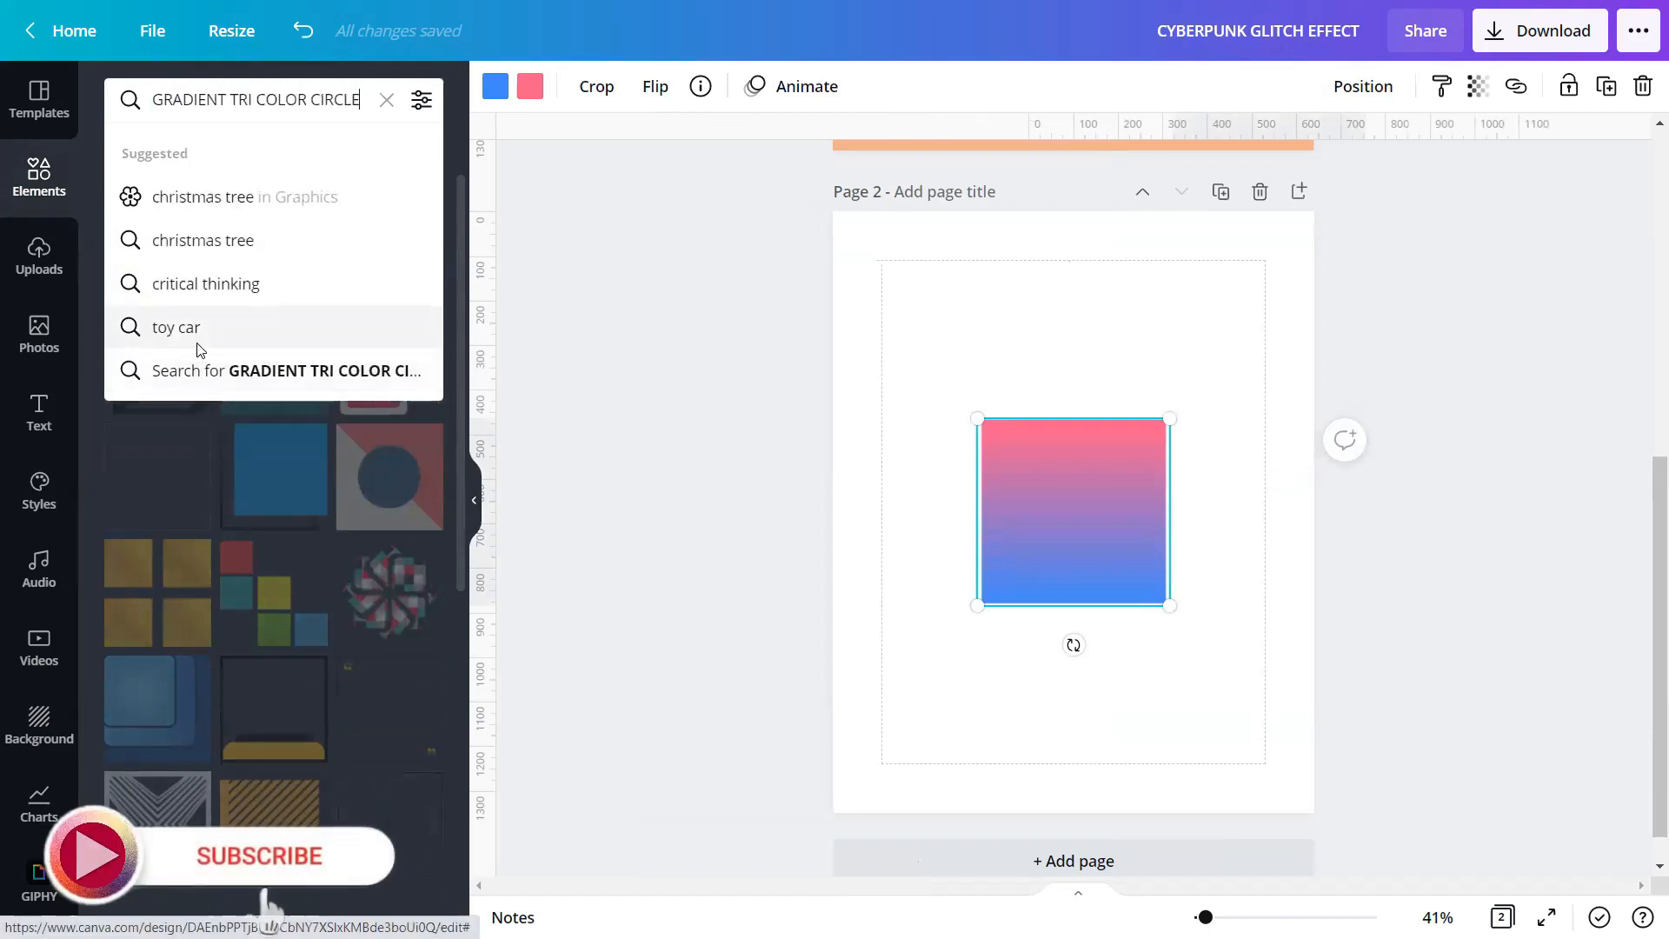
key(Return)
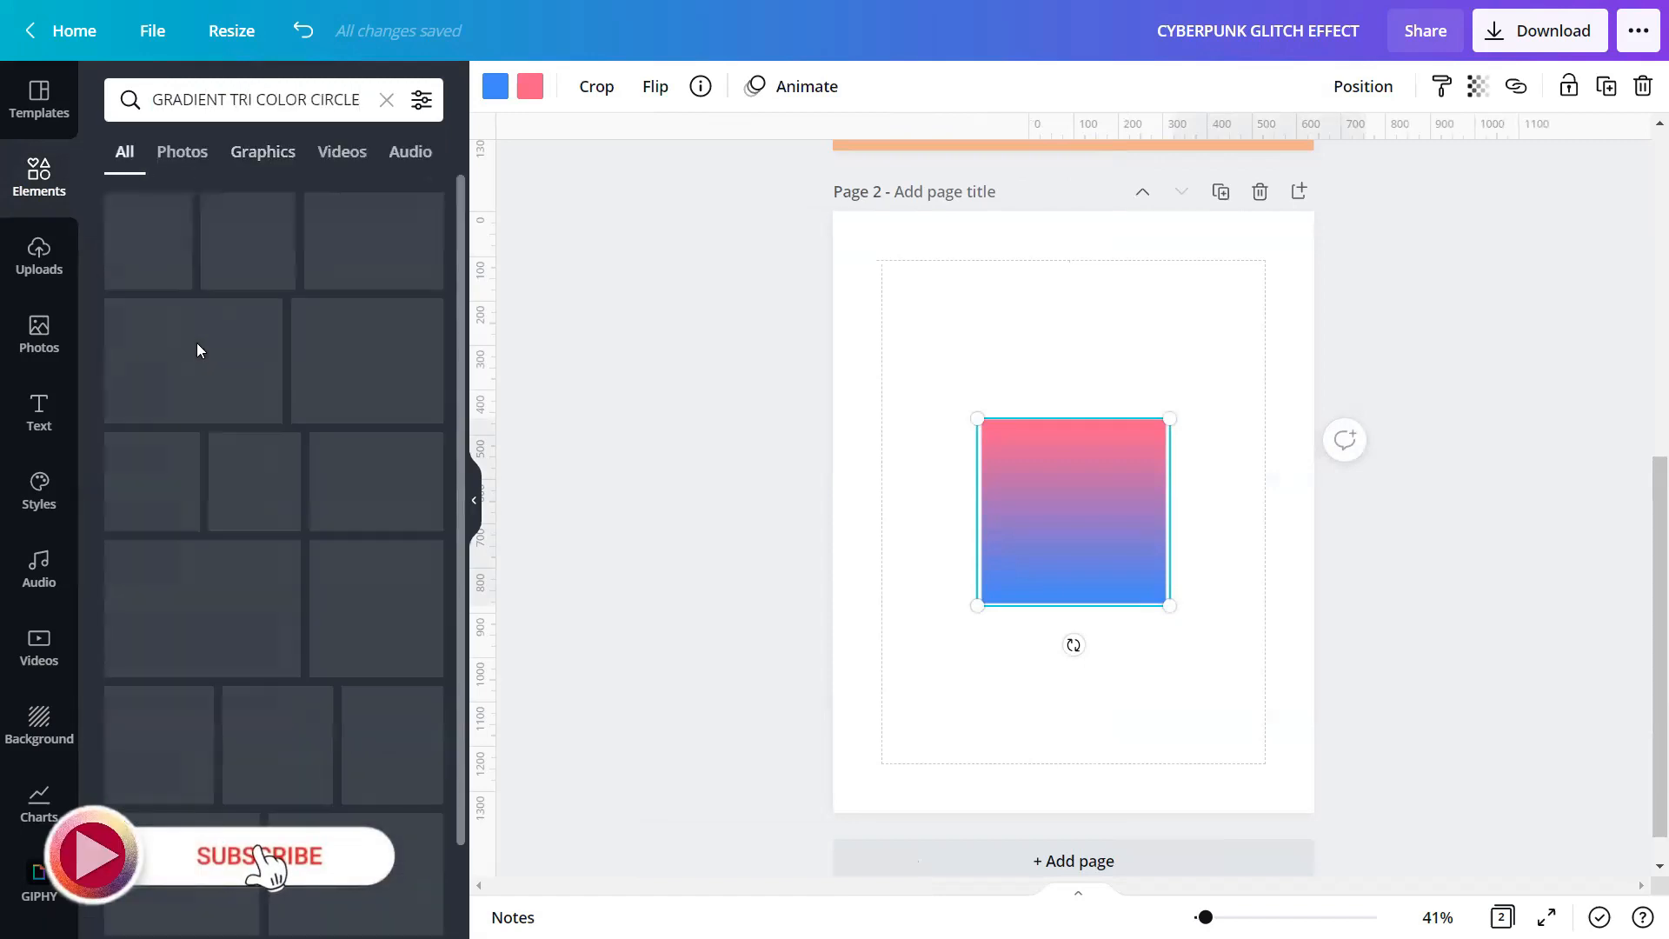
click(253, 158)
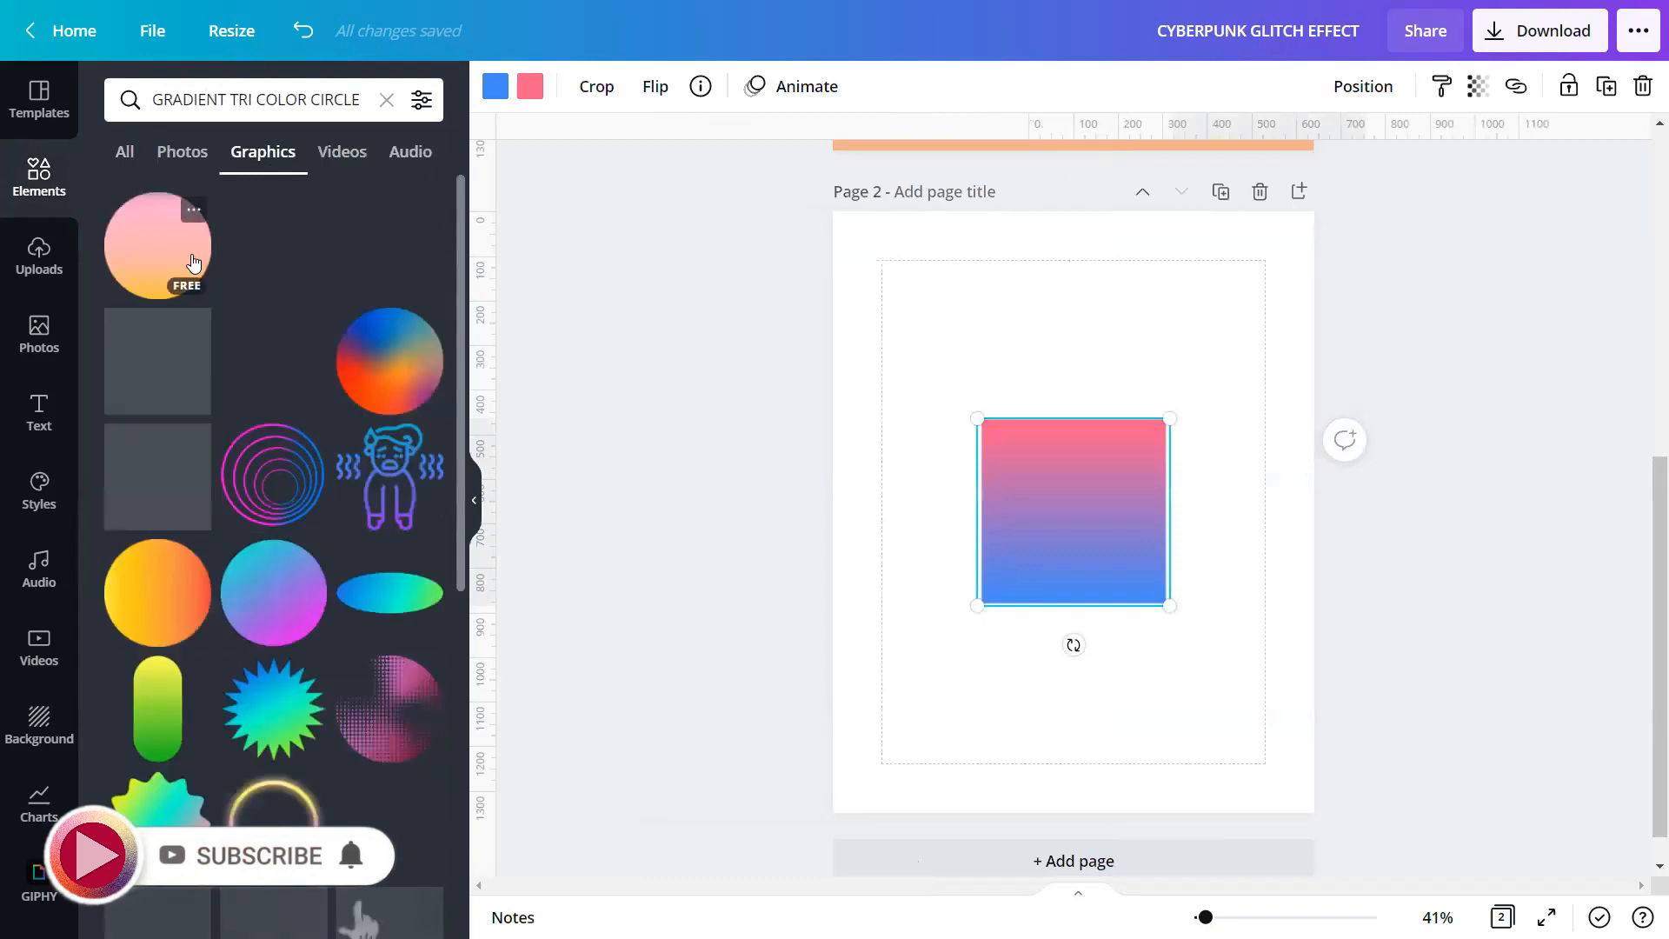
click(191, 253)
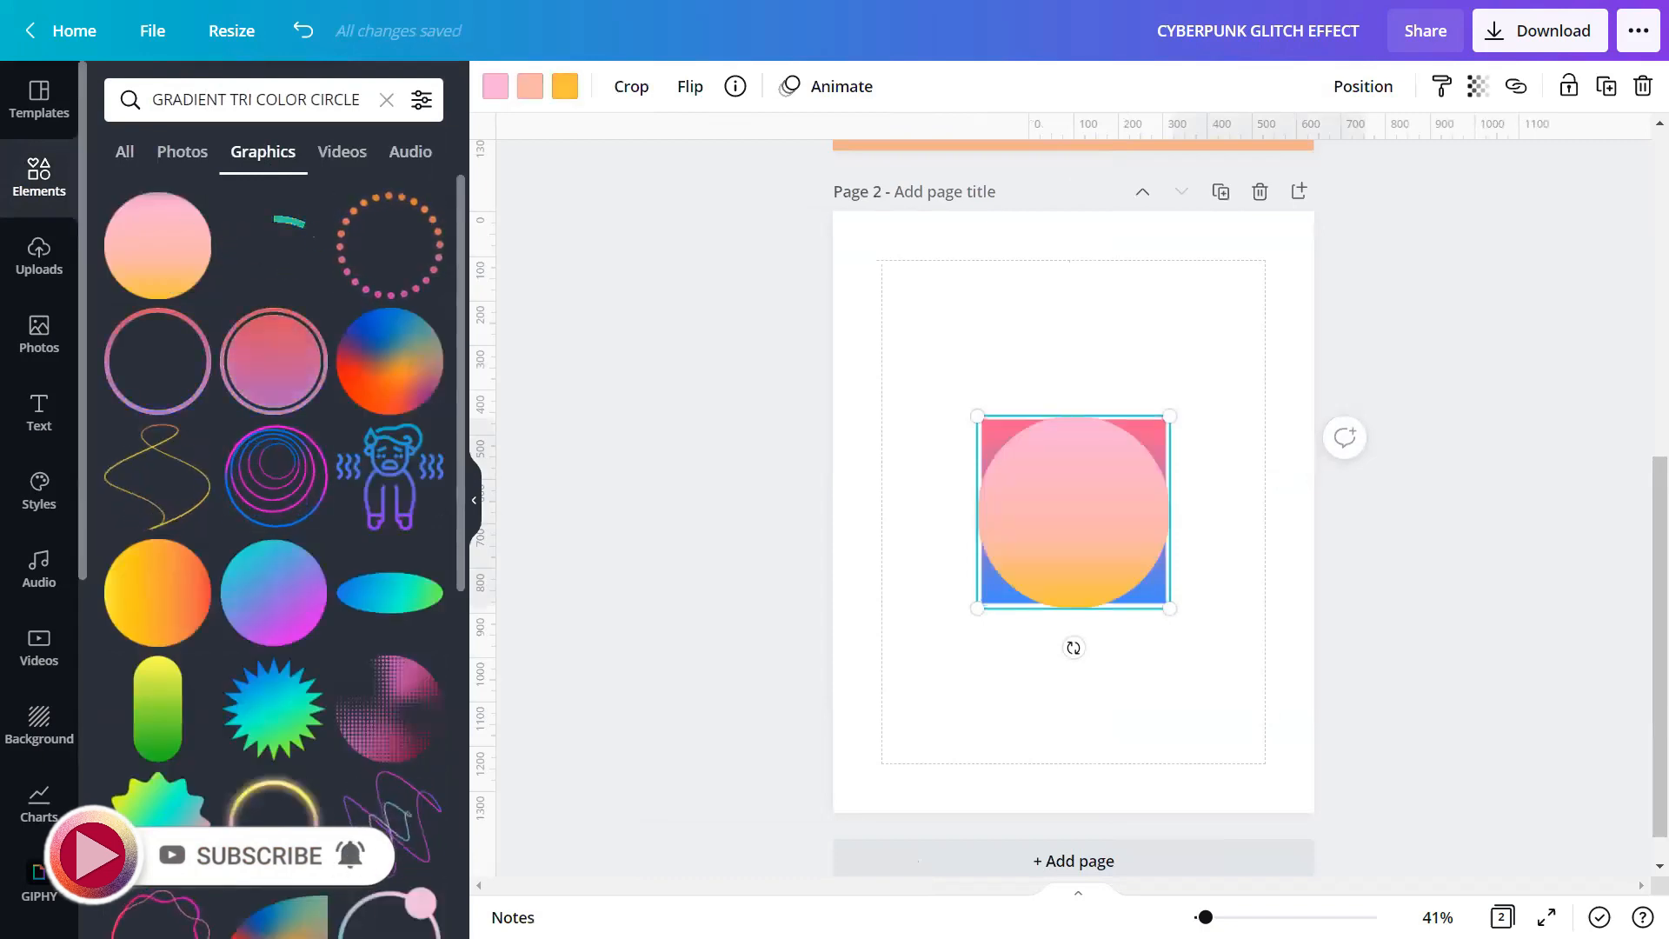
Search the graphics for "NEON CYBERPUNK GRID" and add the free purple perspective grid to the page
click(346, 94)
triple_click(346, 93)
text(NEON )
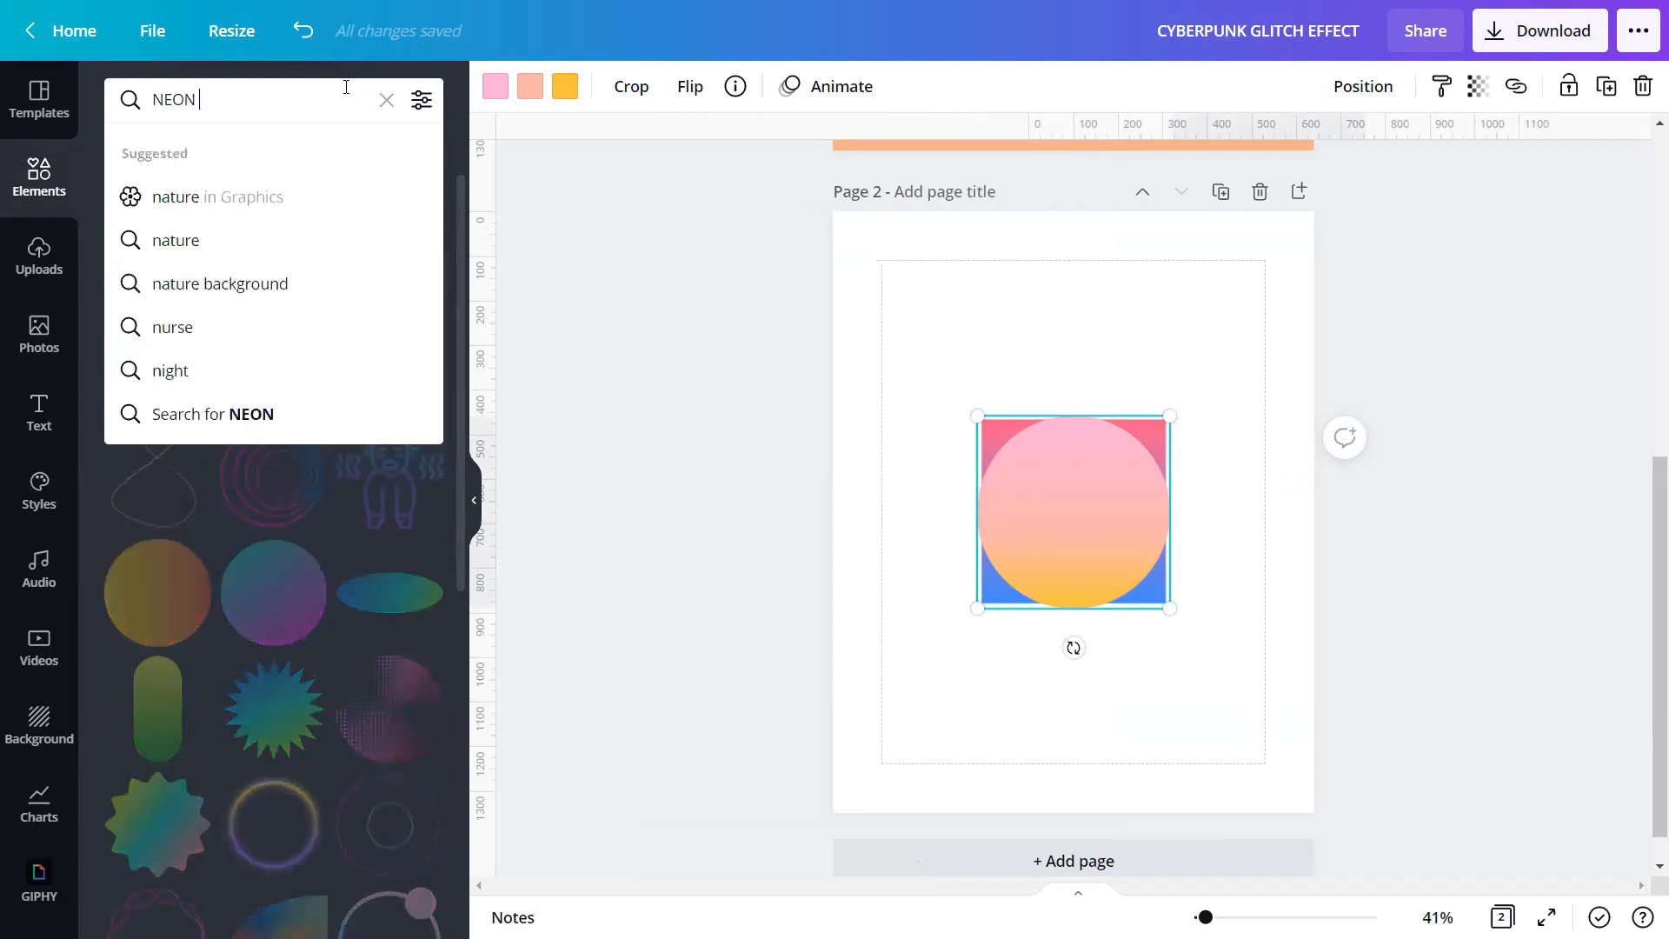
text(CYBERPUNK F)
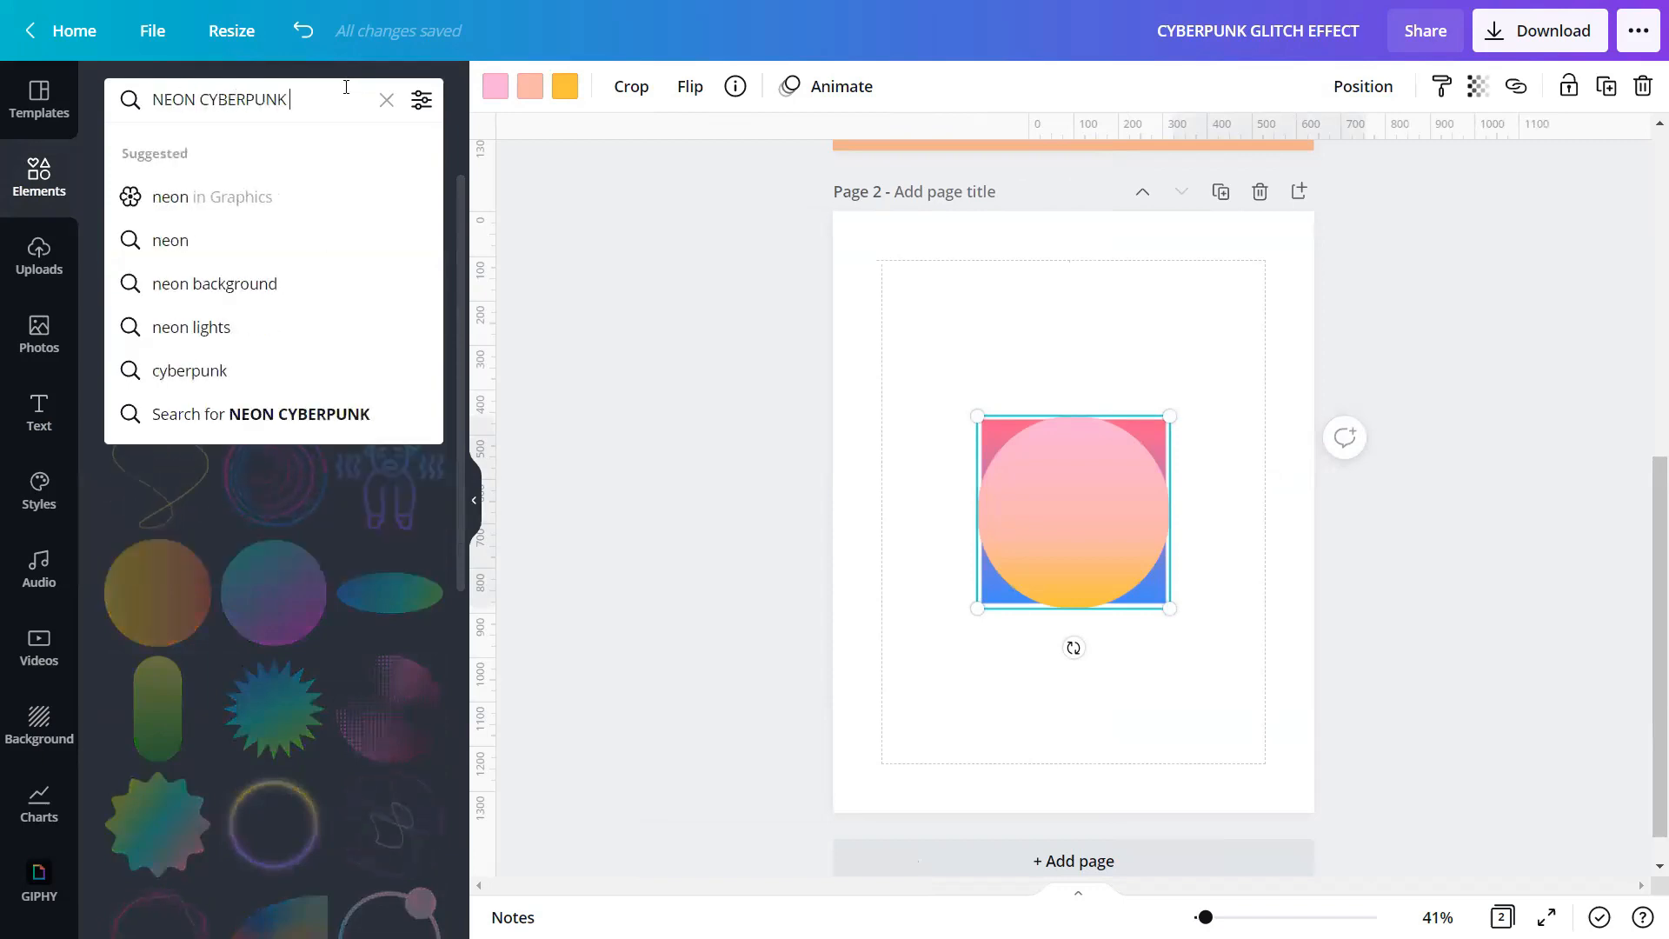
key(BackSpace)
text(R)
key(BackSpace)
text(GRID)
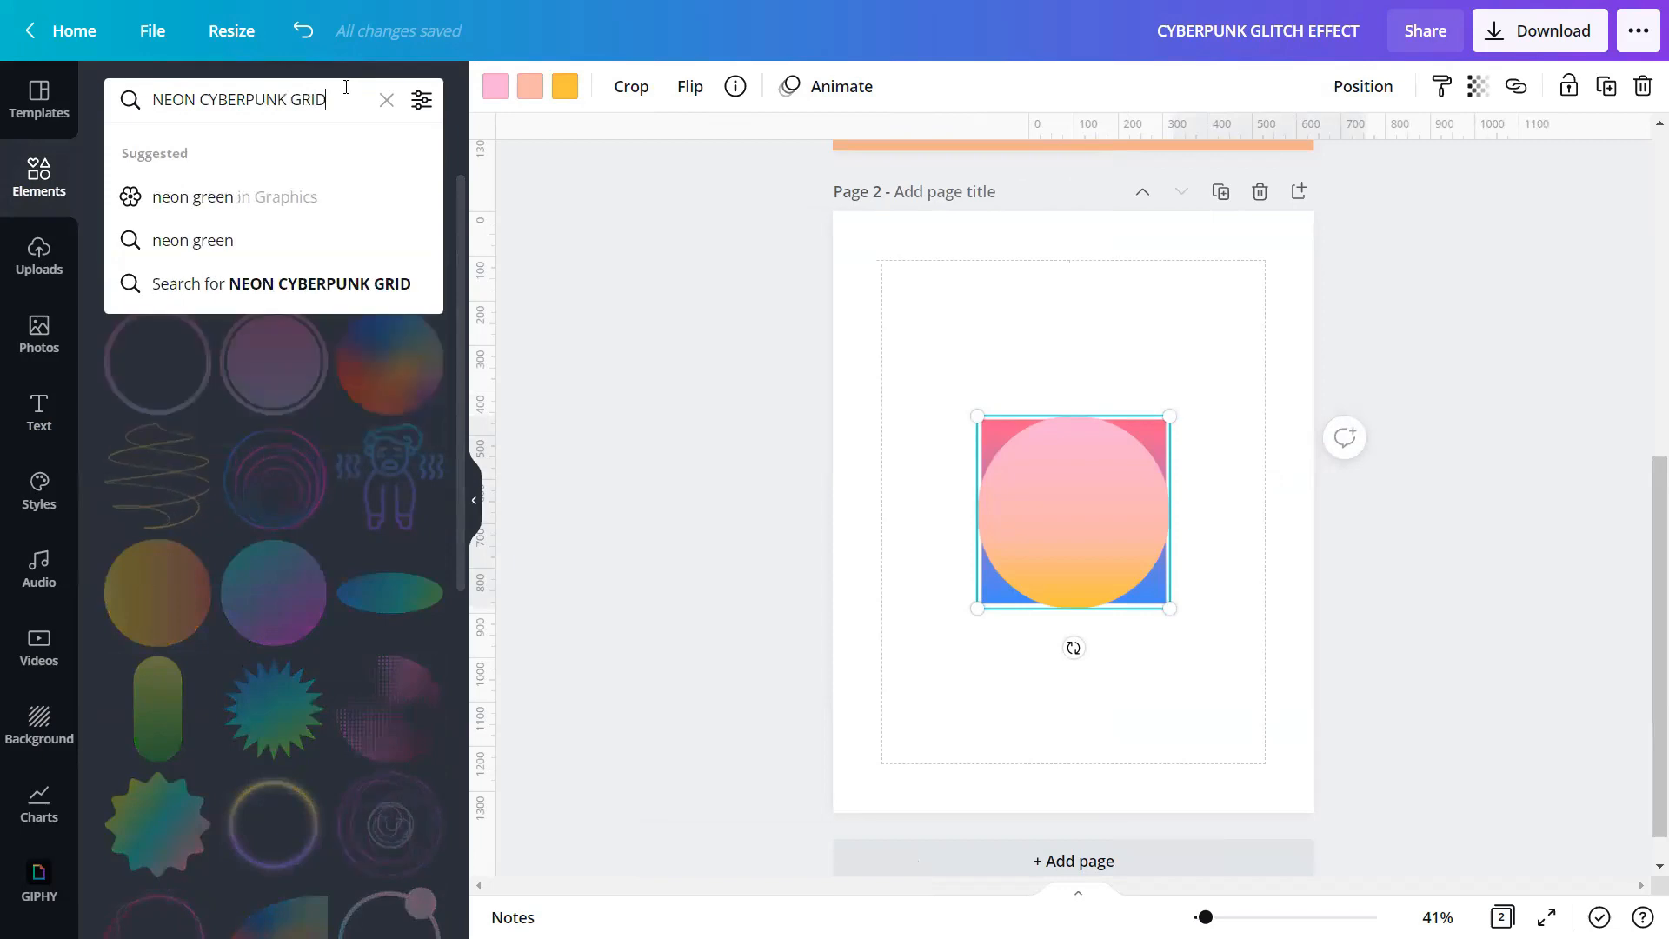
key(Return)
click(262, 153)
click(169, 246)
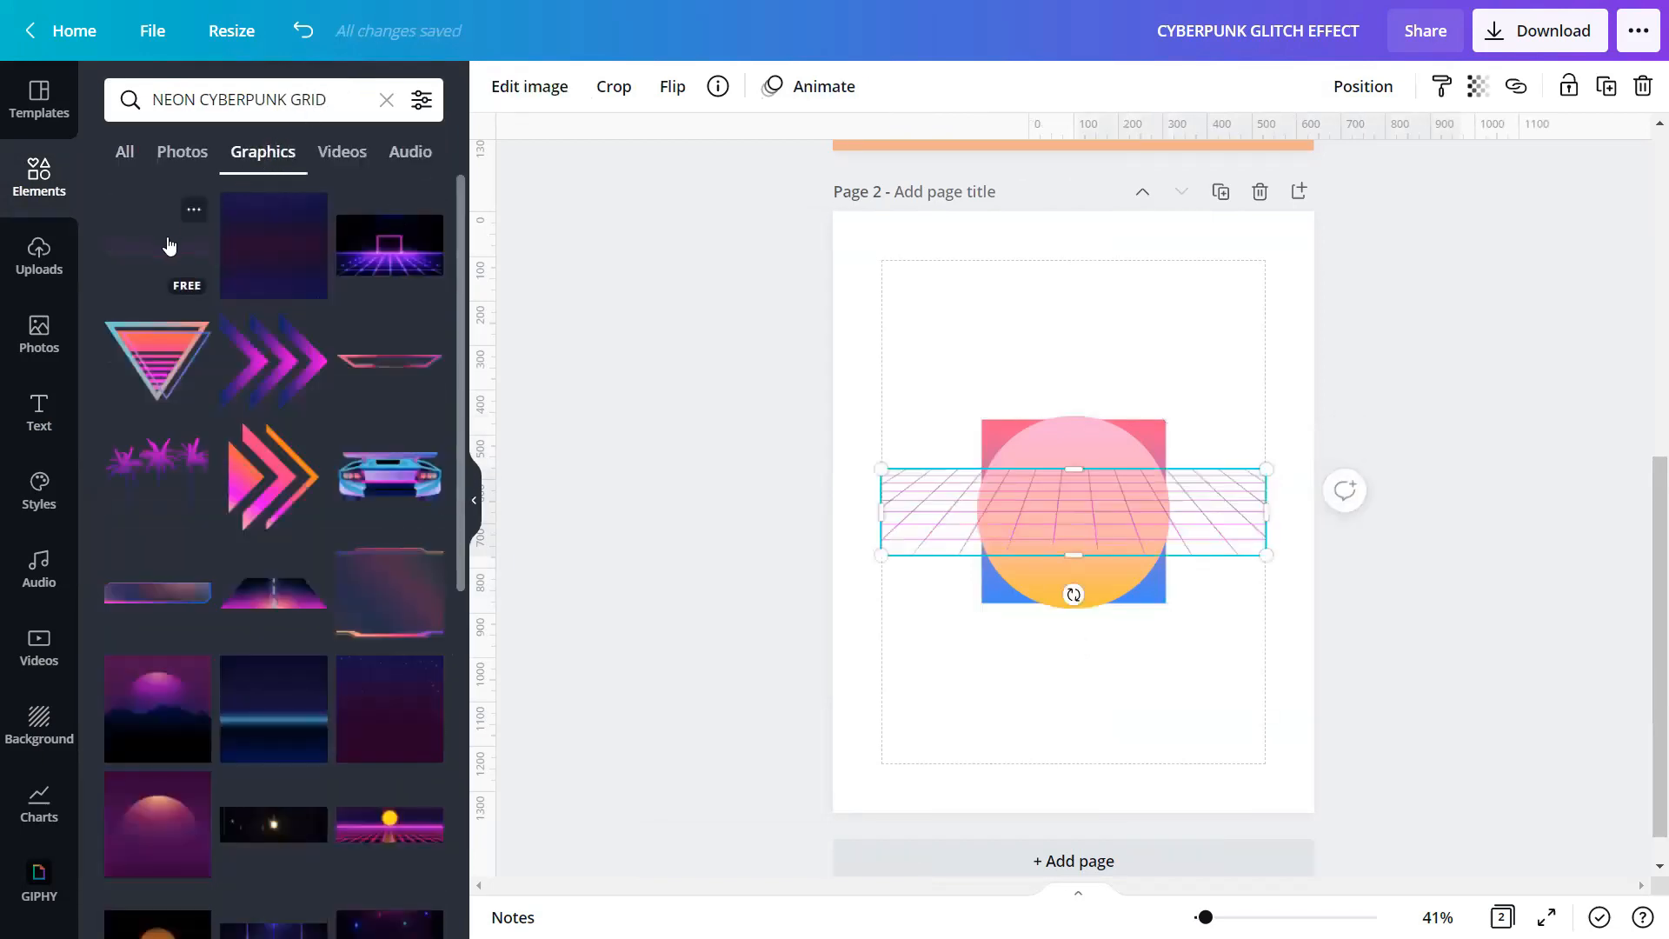
Separate the overlapping graphics, placing the grid near the page's lower margin, the square at upper left and the circle at upper right
click(474, 499)
click(502, 483)
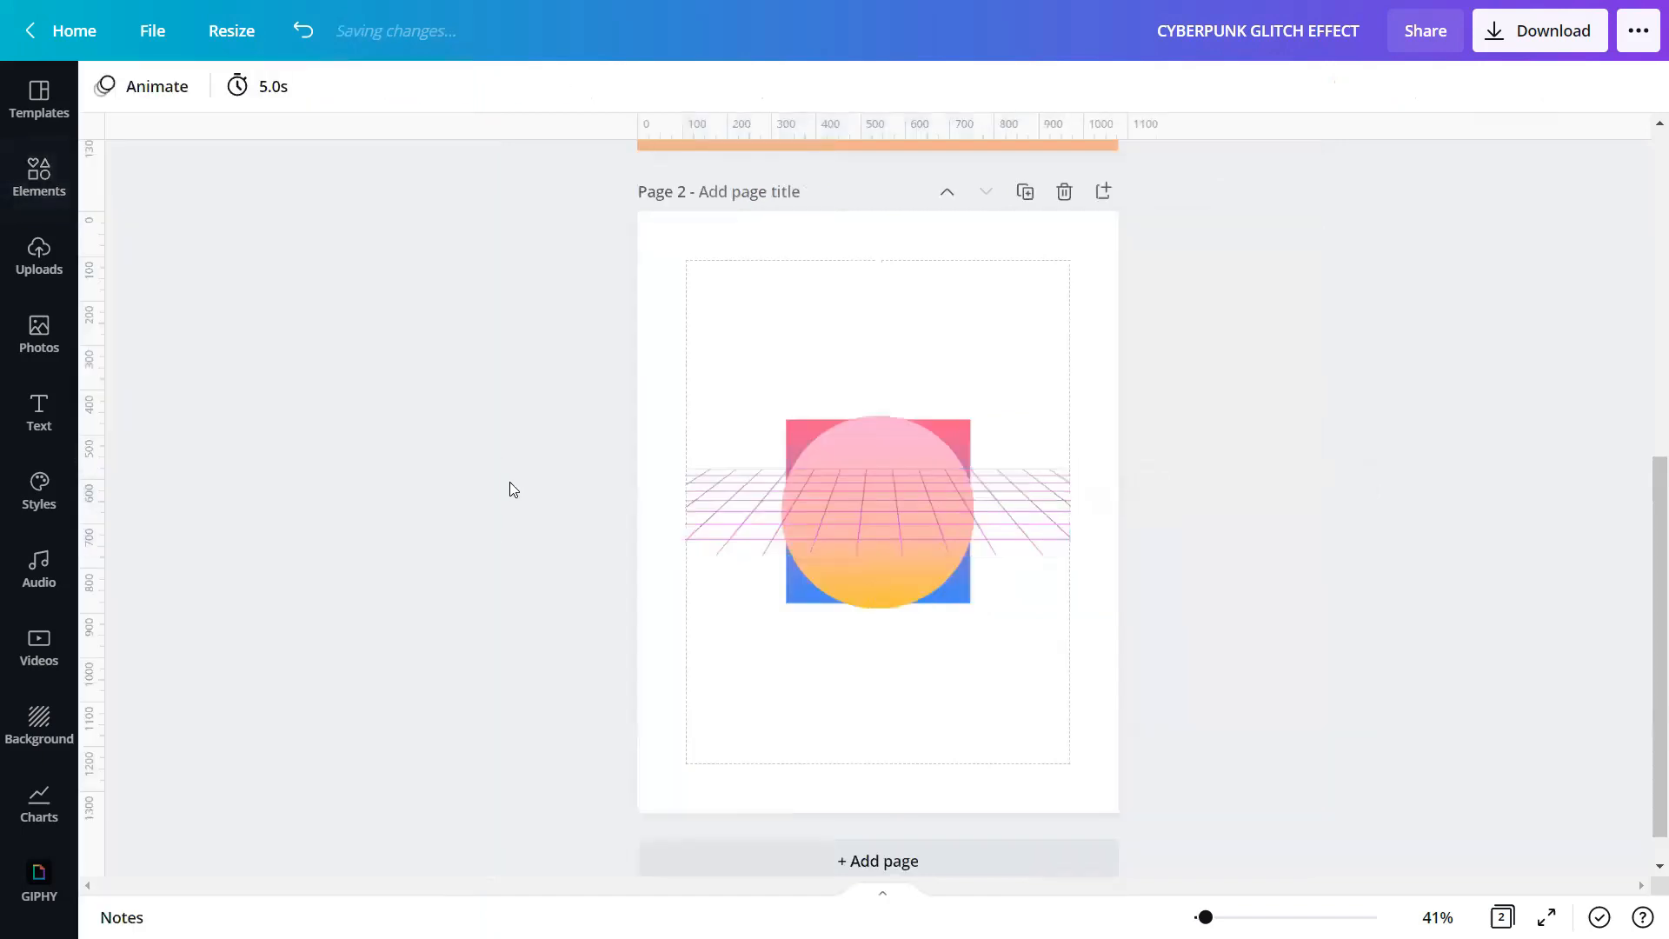
drag(951, 520, 944, 715)
drag(891, 502, 1118, 504)
drag(838, 478, 711, 374)
click(1020, 503)
drag(1021, 503, 969, 394)
click(1225, 593)
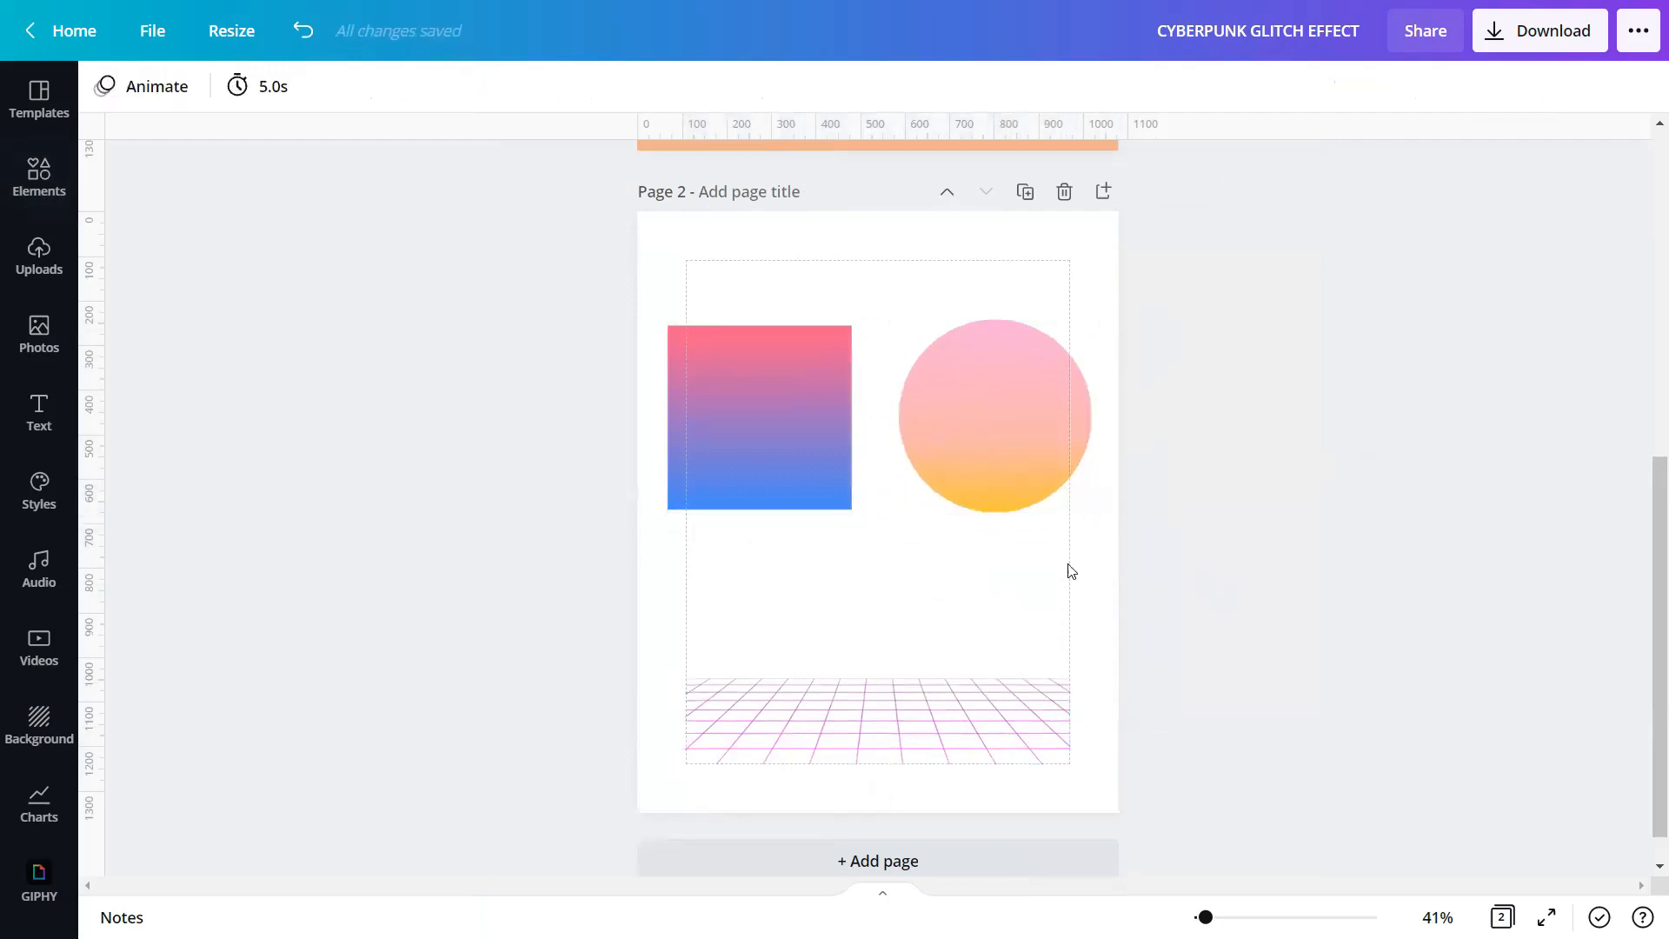
Enlarge the gradient square until it covers the whole page and align it to the page's center and middle
click(789, 434)
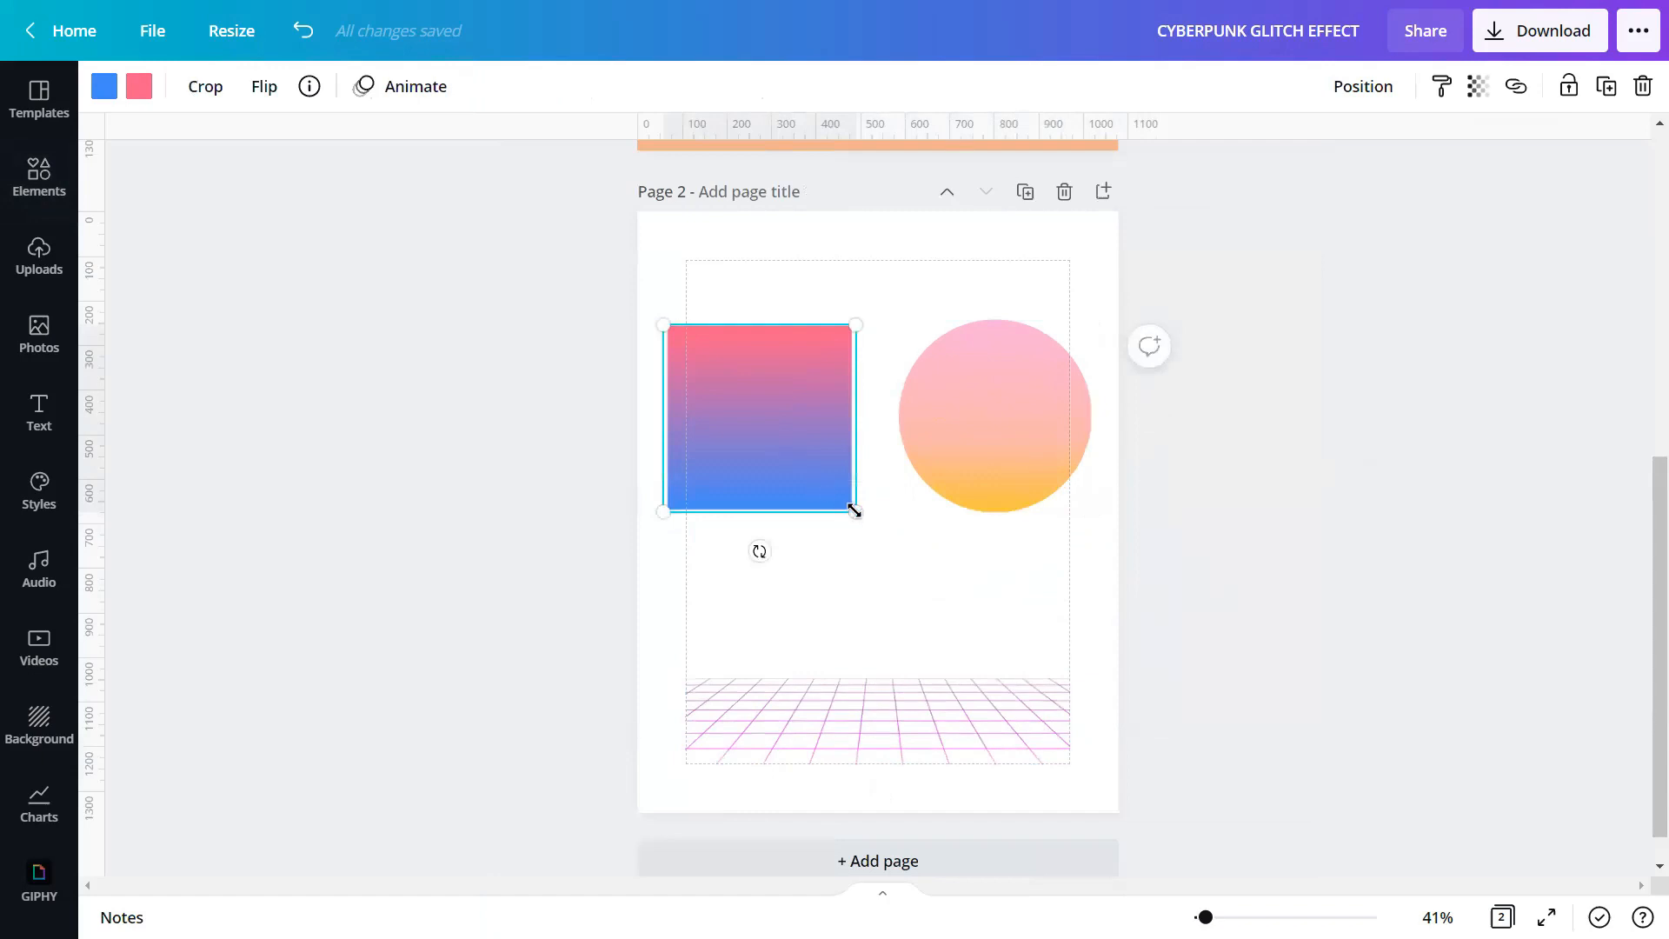
drag(854, 510, 1111, 910)
drag(666, 326, 494, 159)
click(1369, 87)
click(1320, 283)
click(1151, 288)
click(1386, 579)
click(1371, 566)
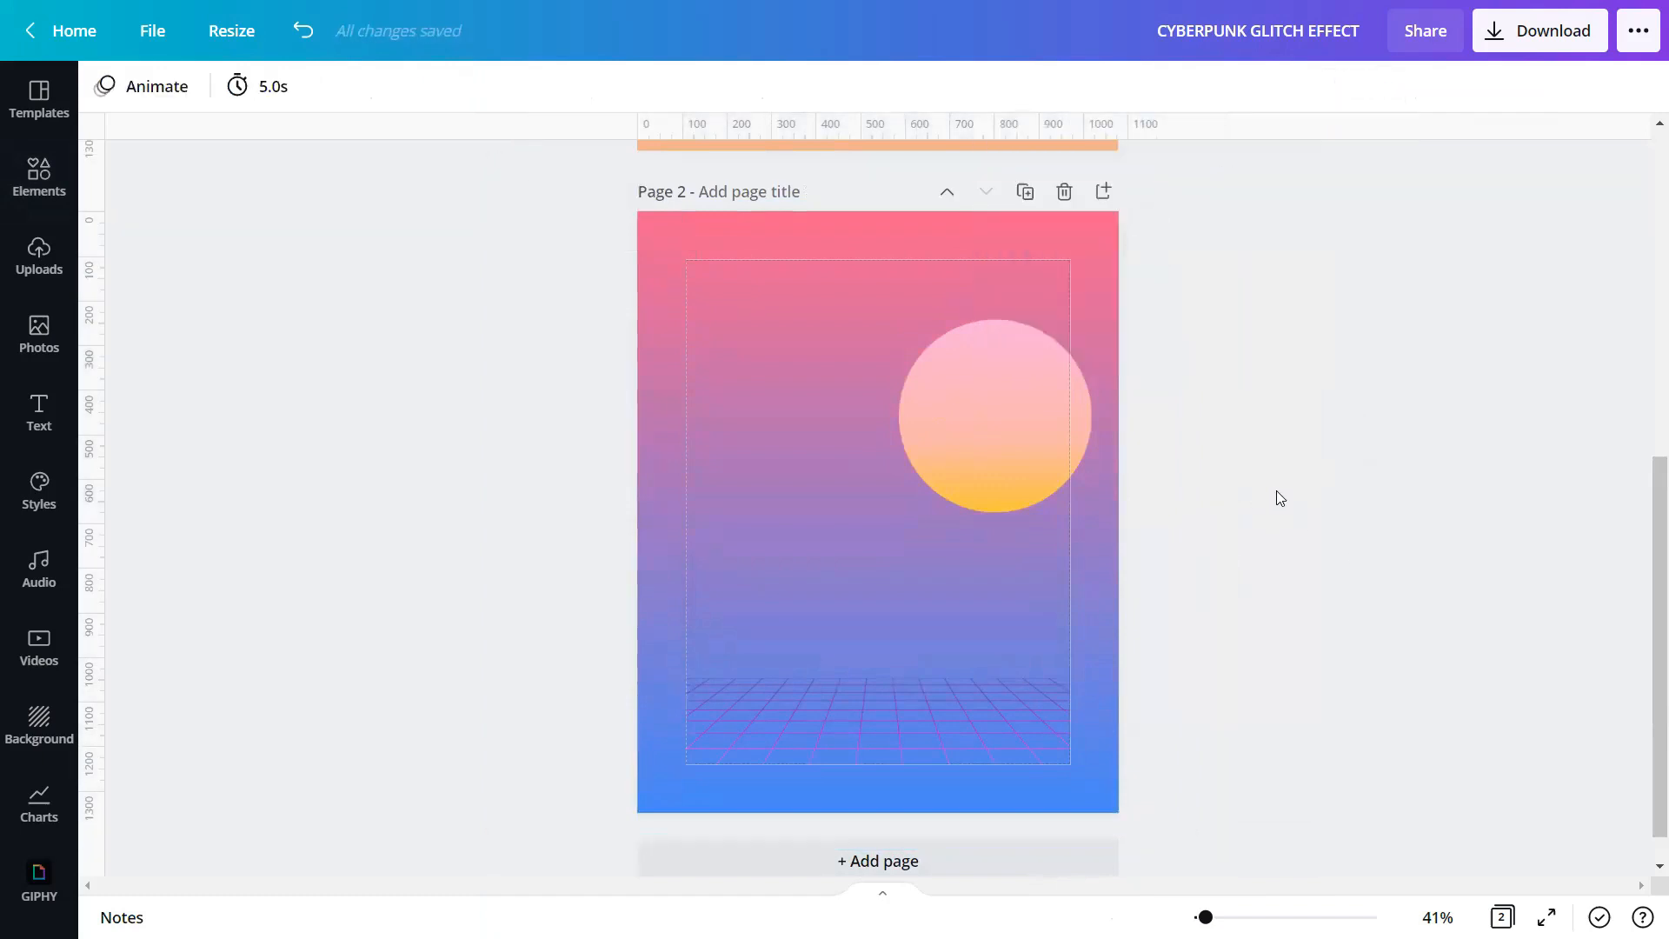
Enlarge the gradient circle, move it into the upper half of the page and center it horizontally
click(1005, 395)
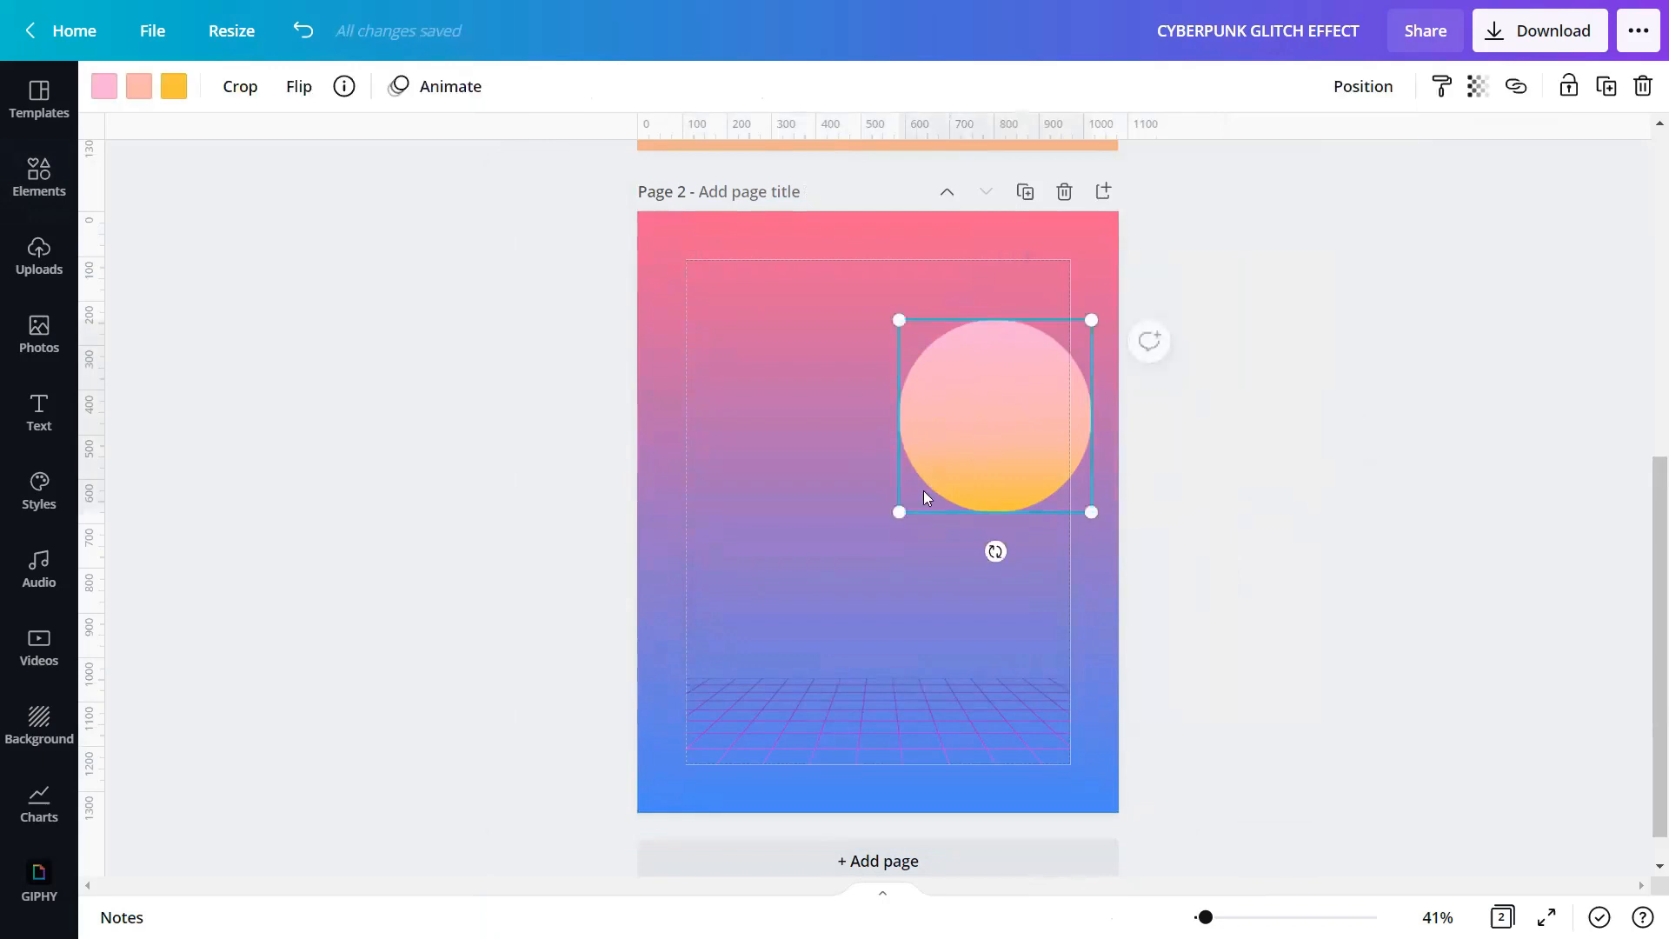
drag(898, 512, 806, 606)
drag(994, 458, 931, 402)
click(1363, 86)
click(1273, 286)
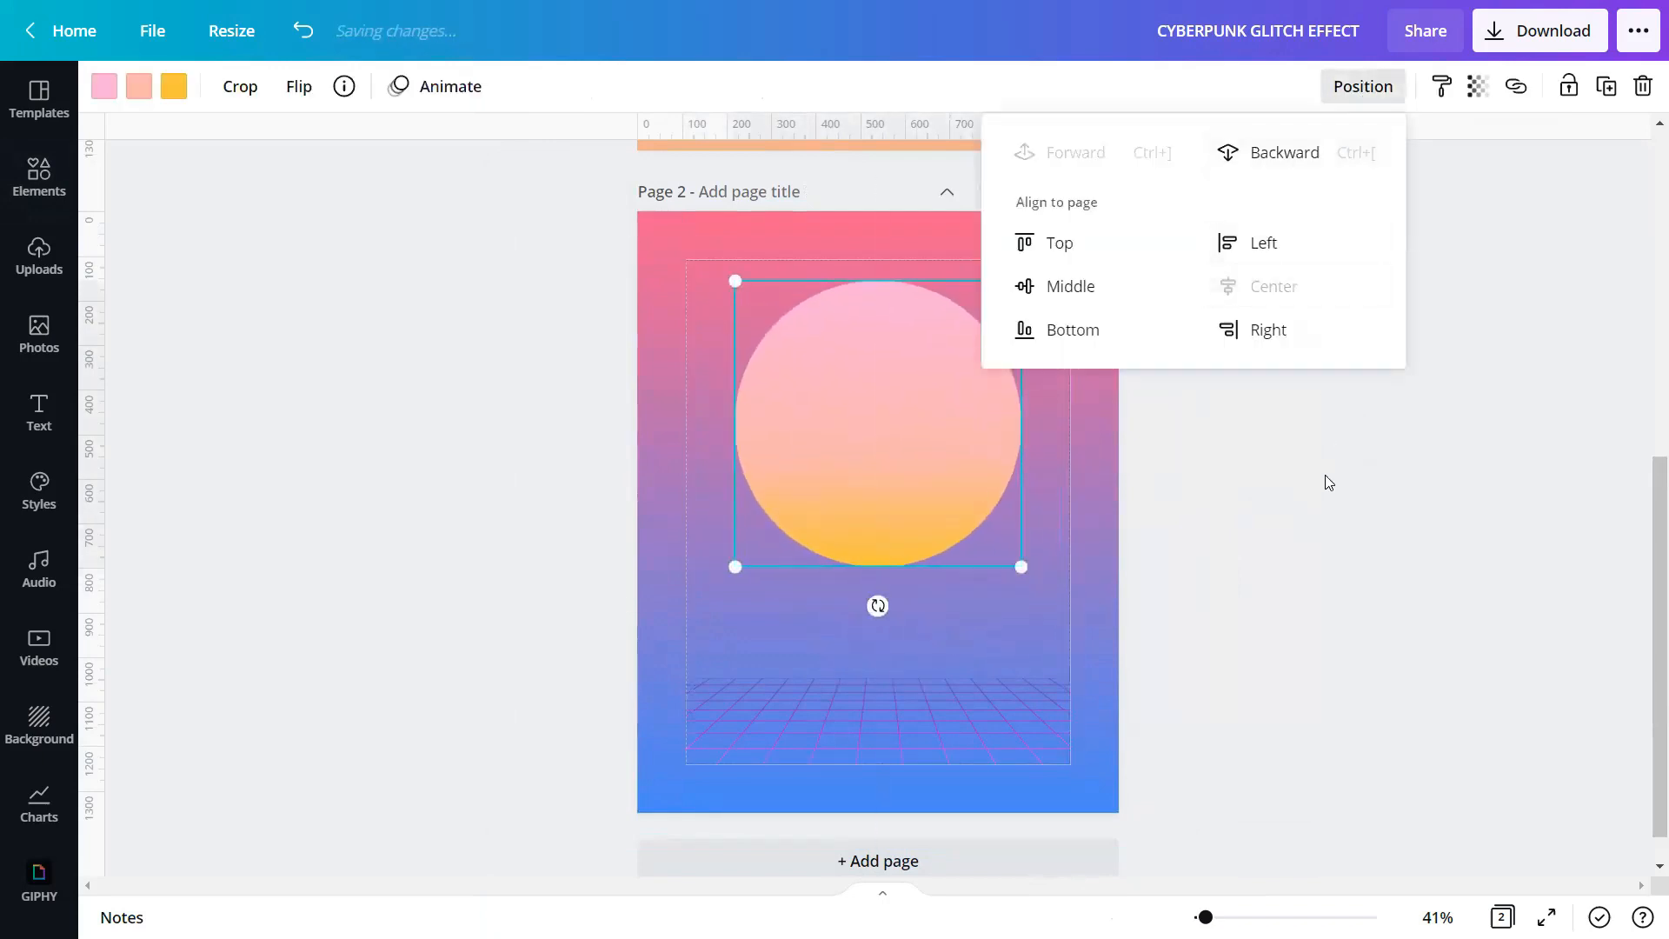
click(1326, 560)
click(1326, 560)
Enlarge the neon grid beyond both side edges of the page and align it to the page's bottom and center
click(970, 693)
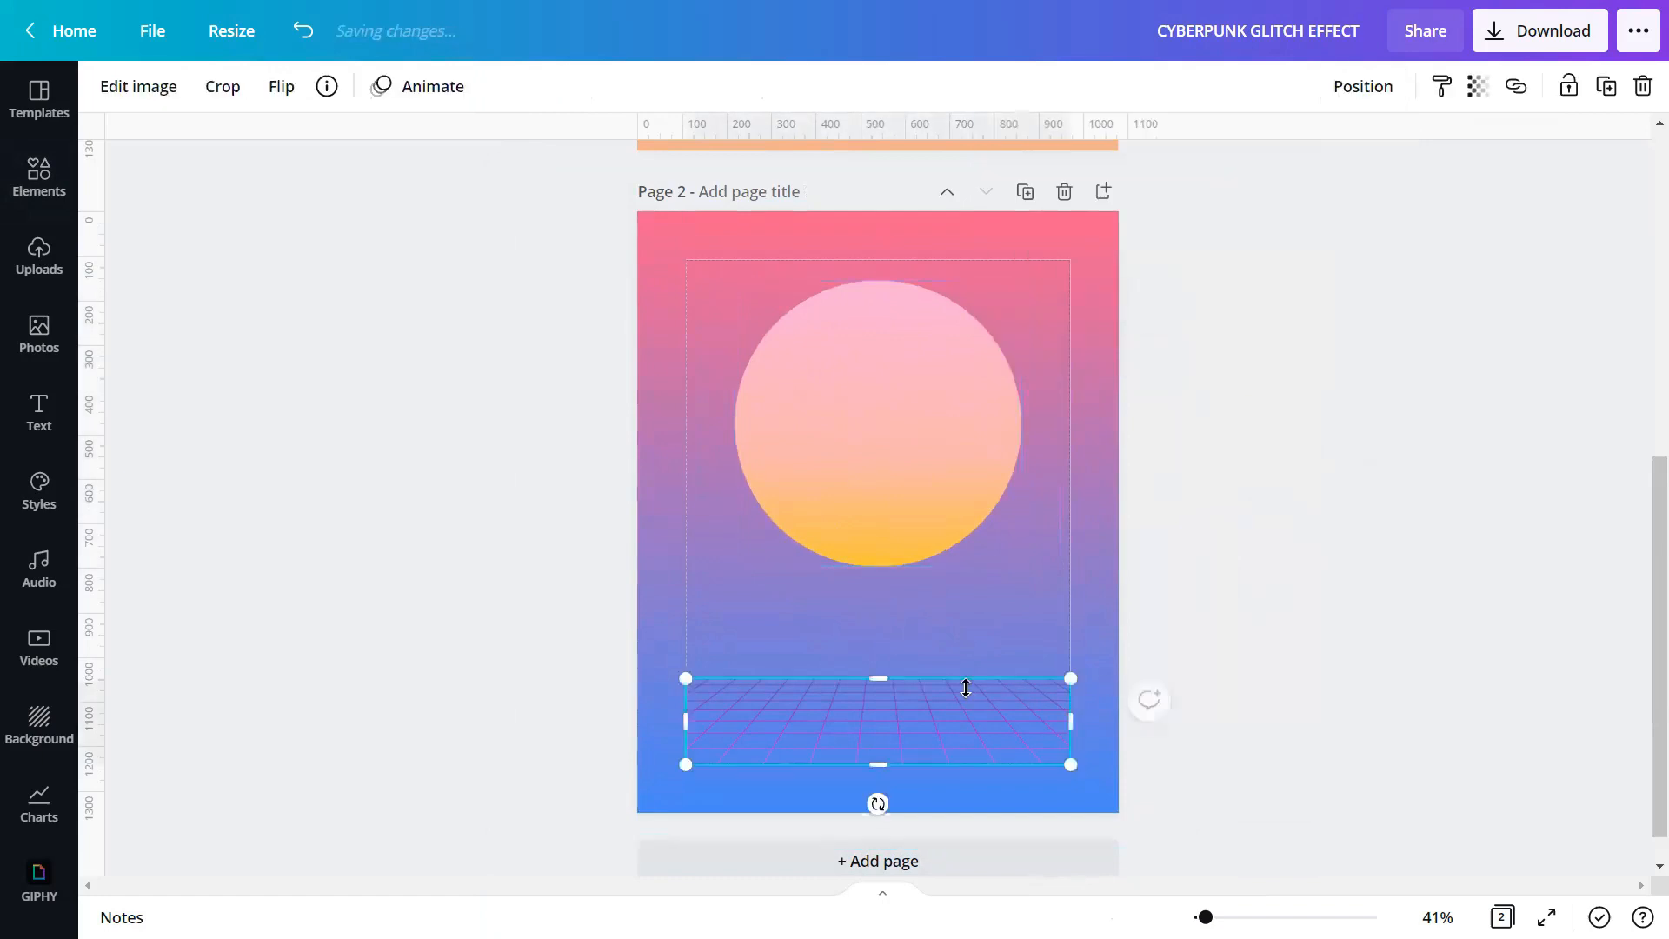
drag(686, 678, 500, 547)
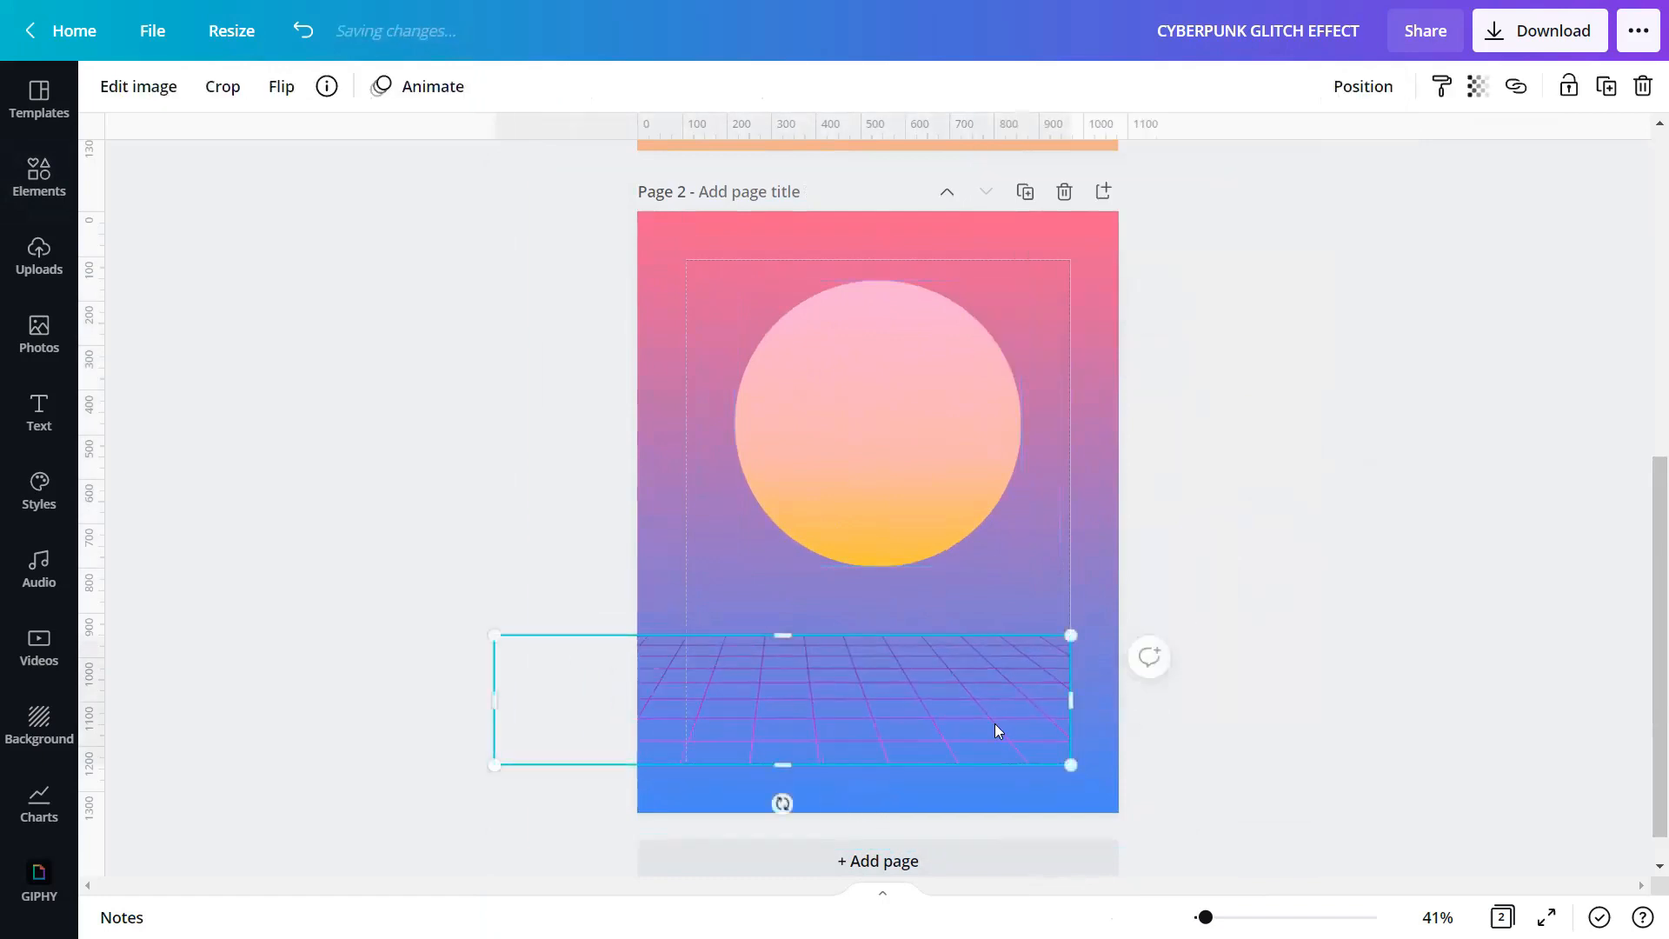
drag(1074, 636, 1243, 574)
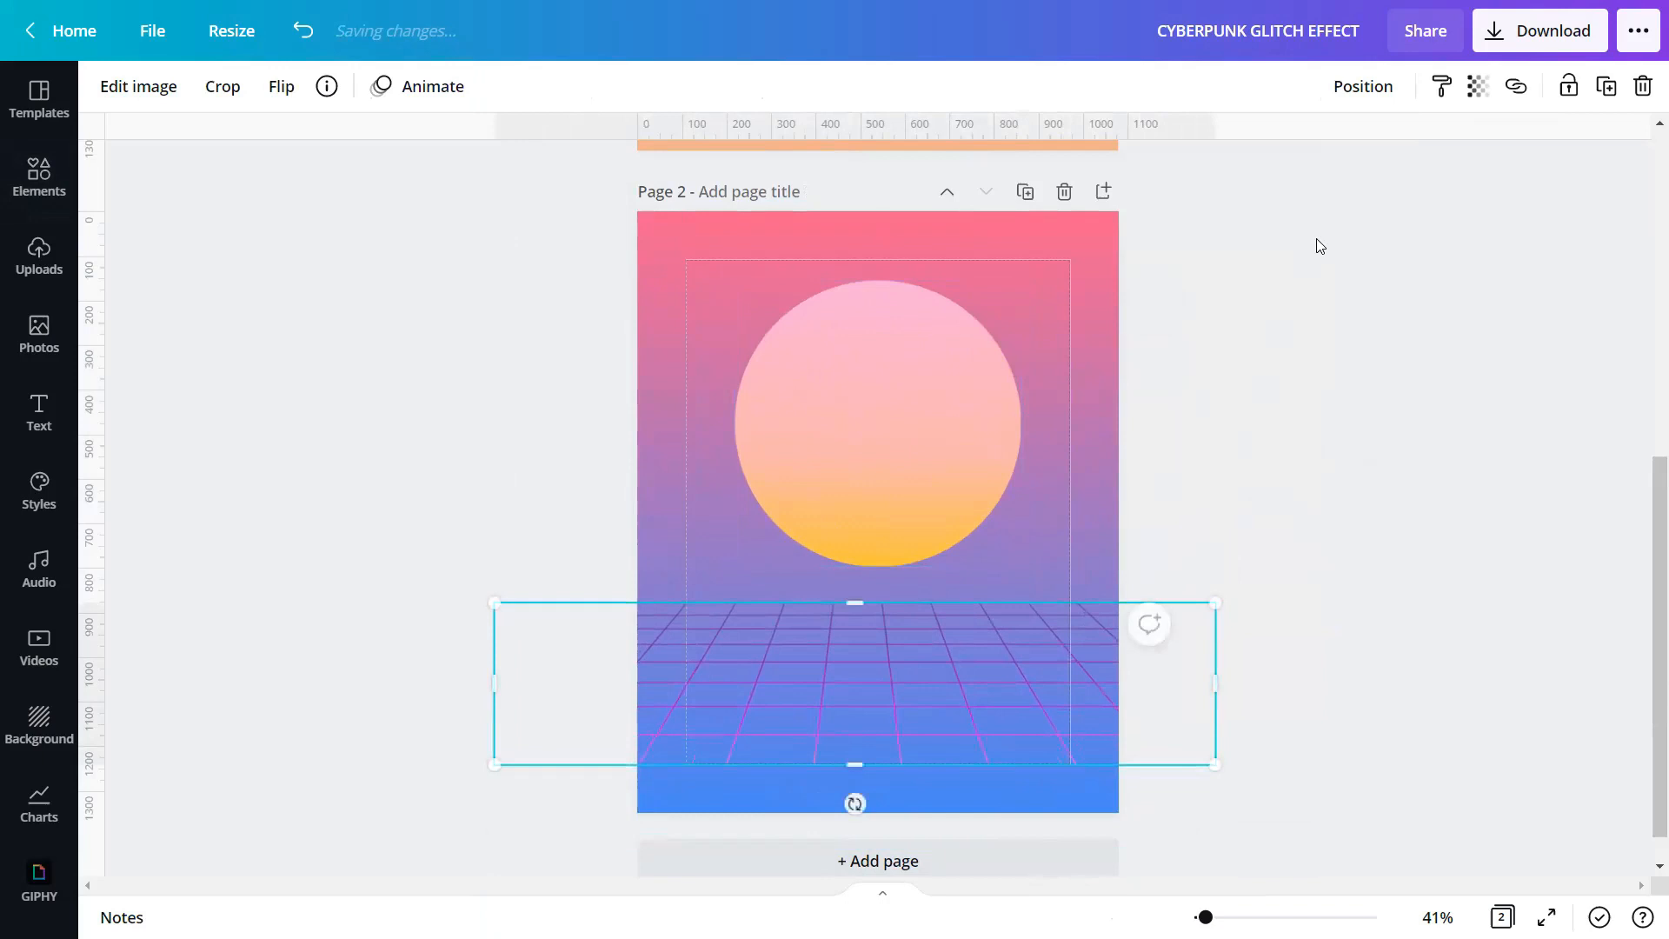
click(1389, 97)
click(1151, 327)
click(1278, 283)
click(1453, 722)
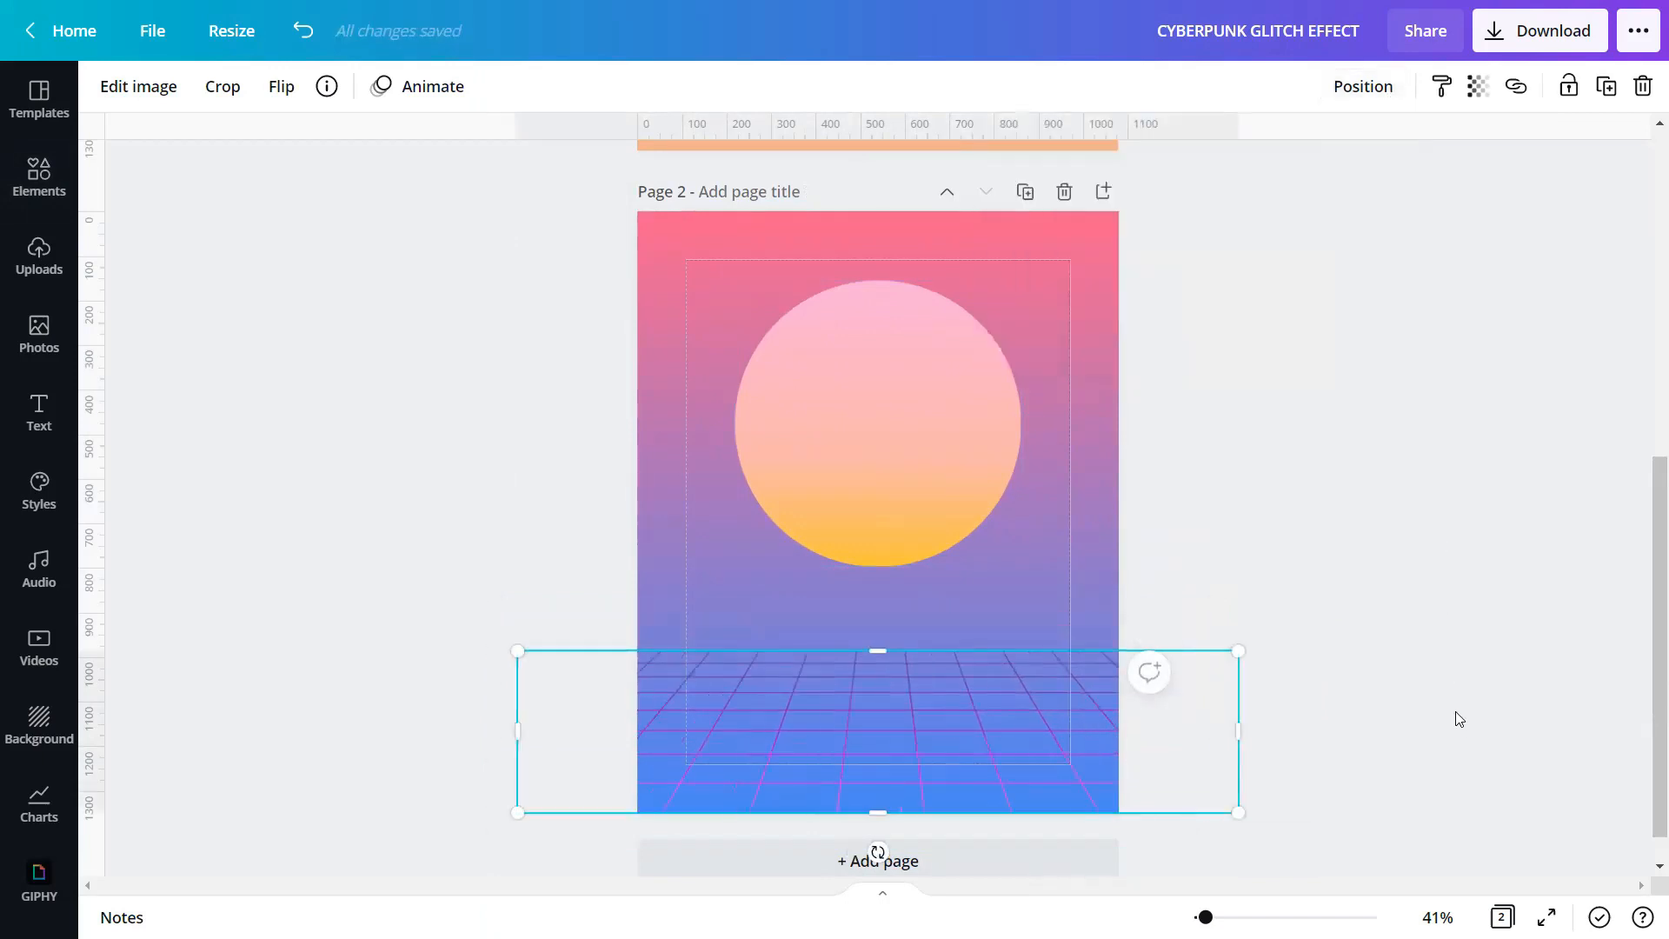
click(1453, 700)
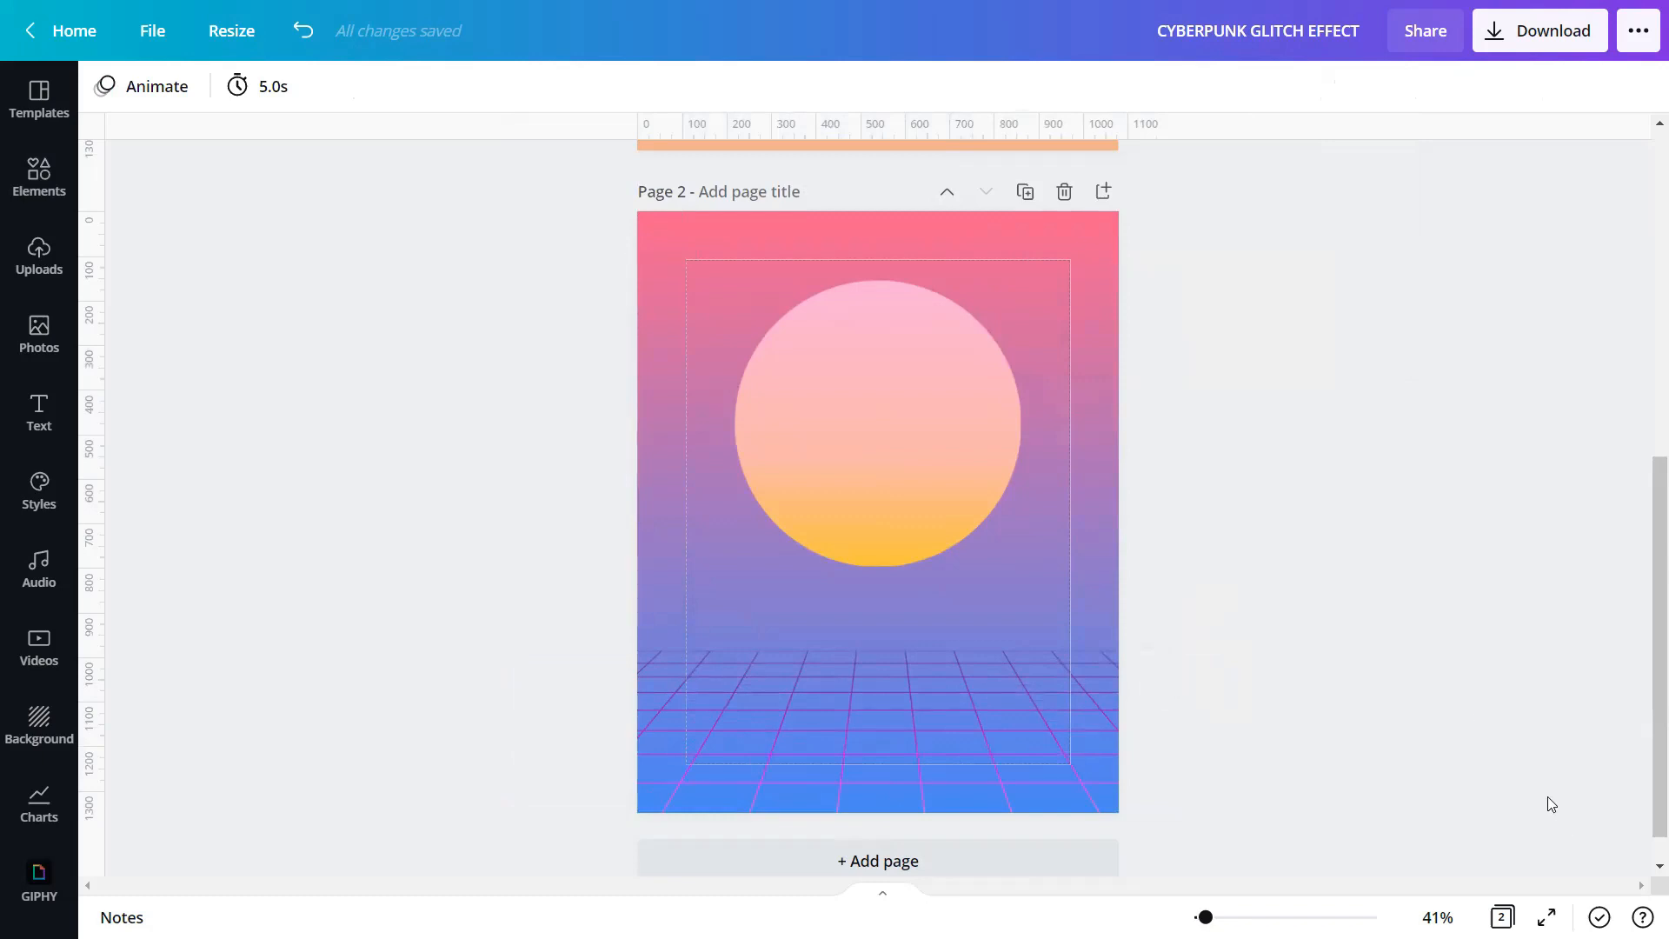
Replace the blue color of the background gradient square with #C051B7
click(1034, 262)
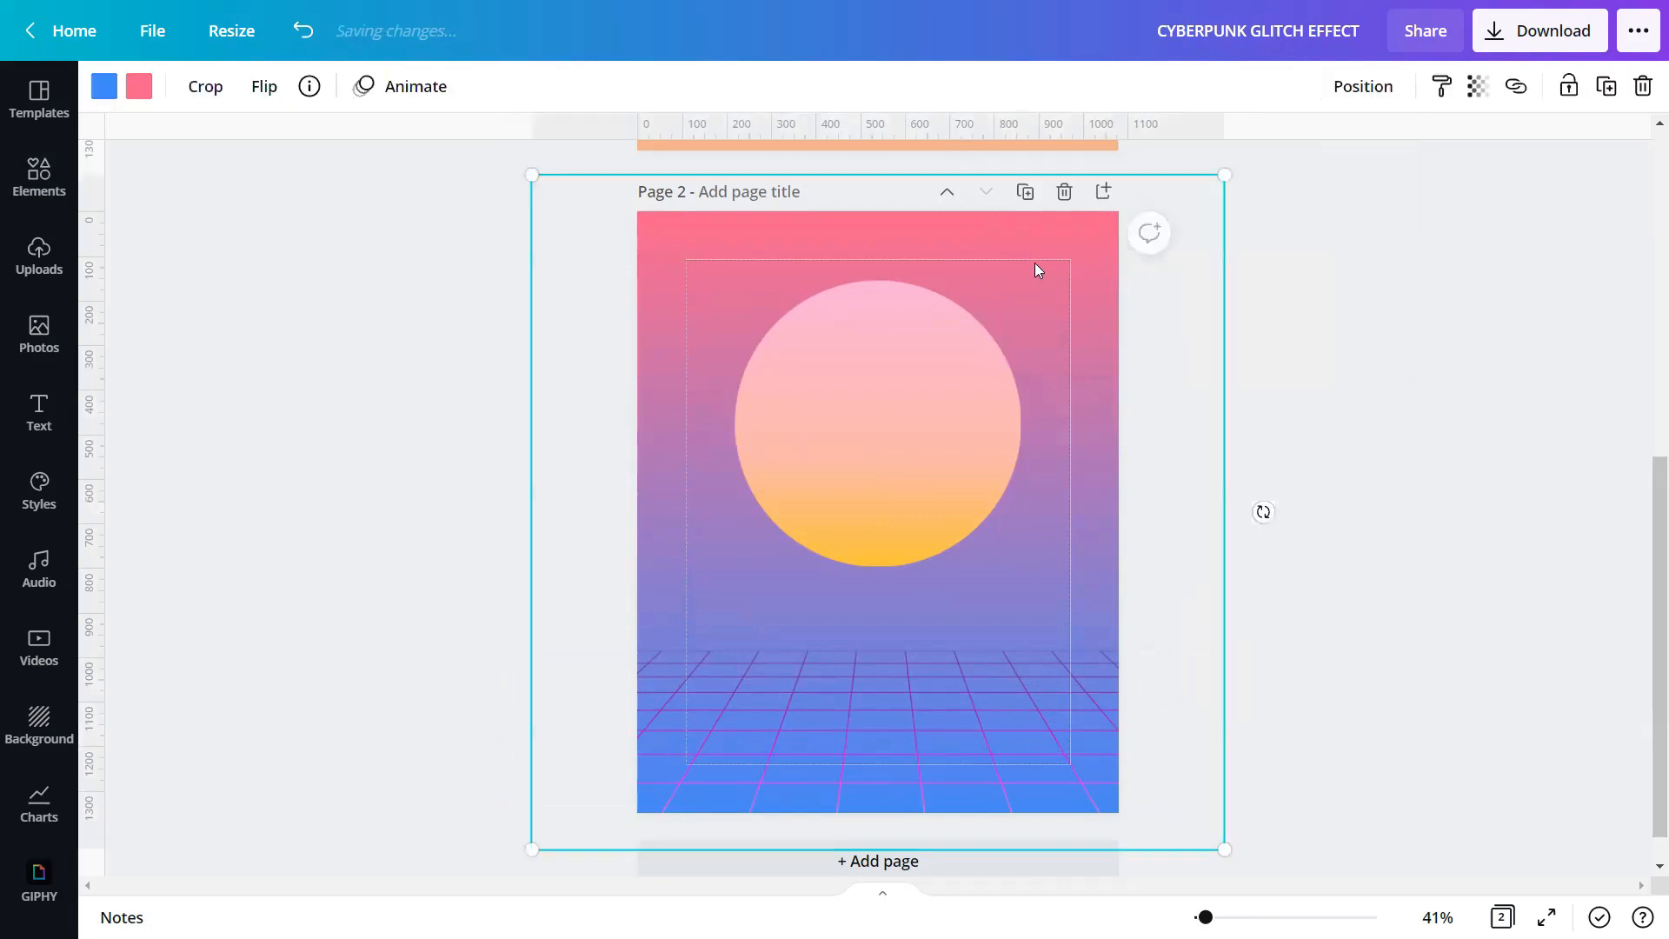
click(103, 85)
click(217, 99)
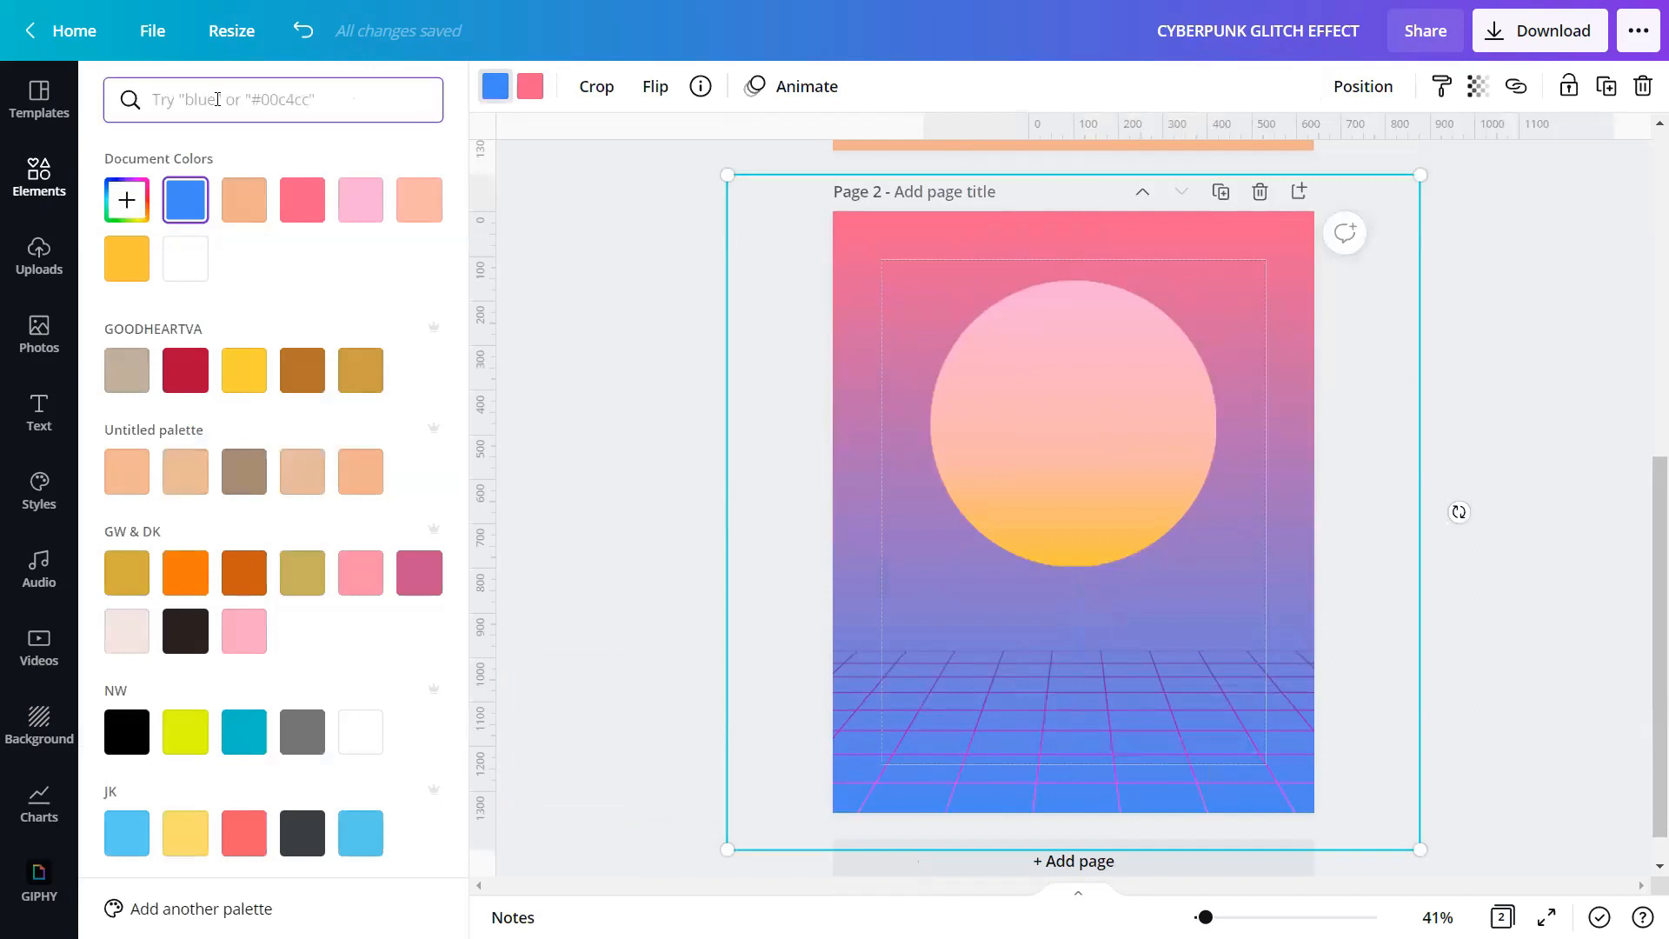
text(#)
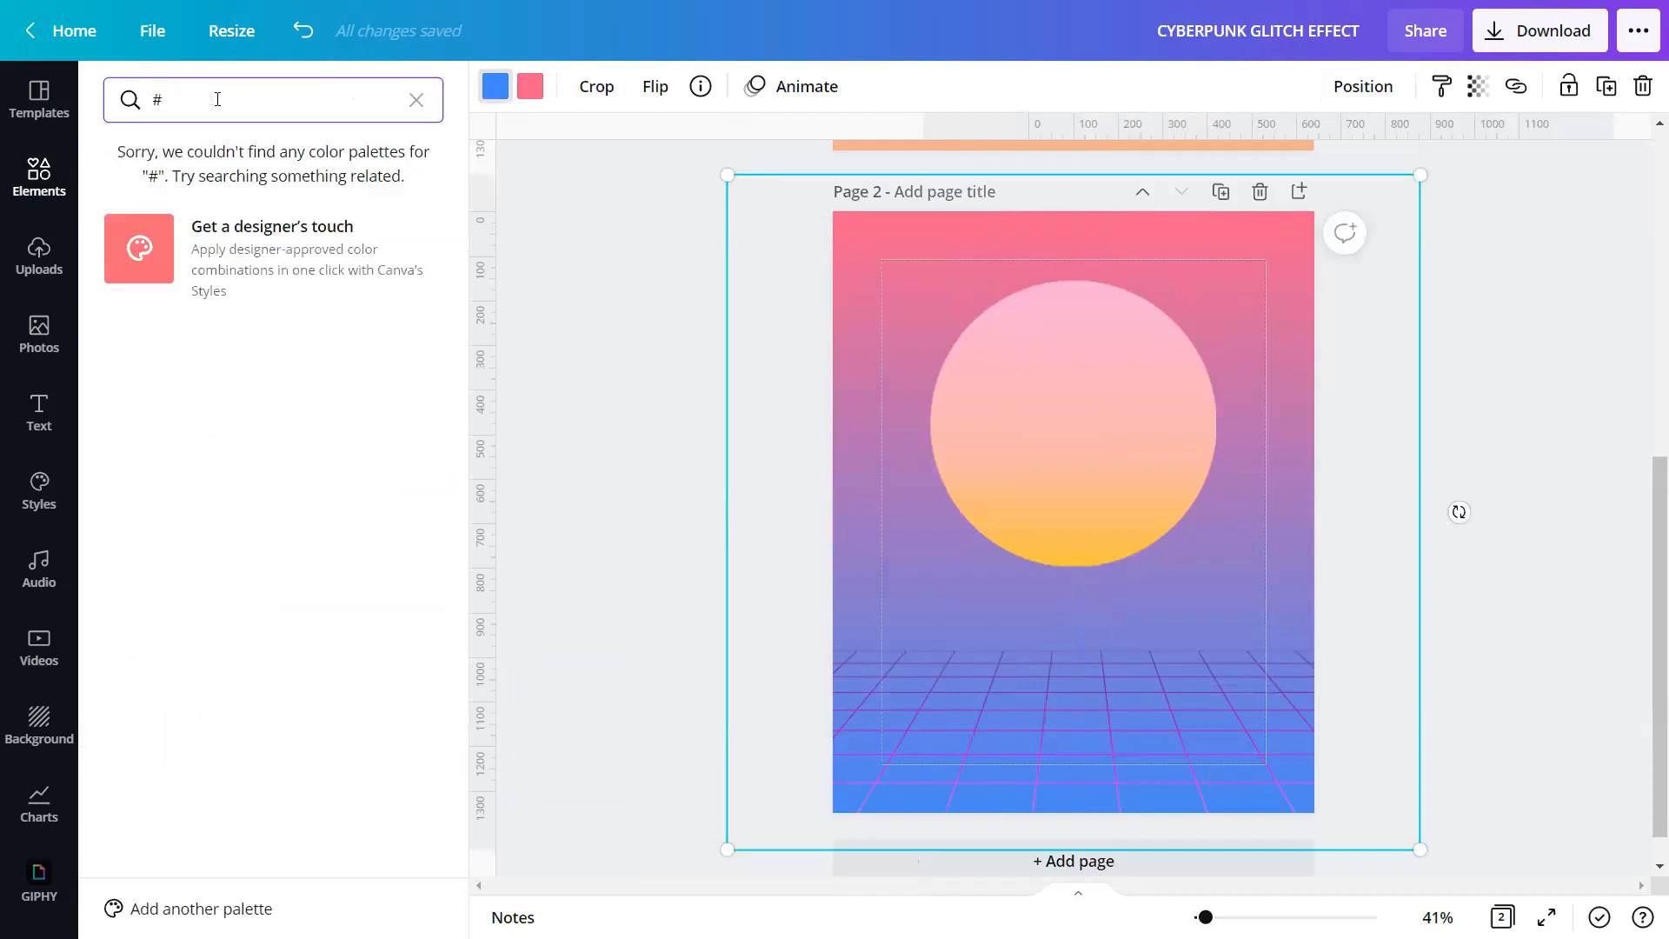
text(C0)
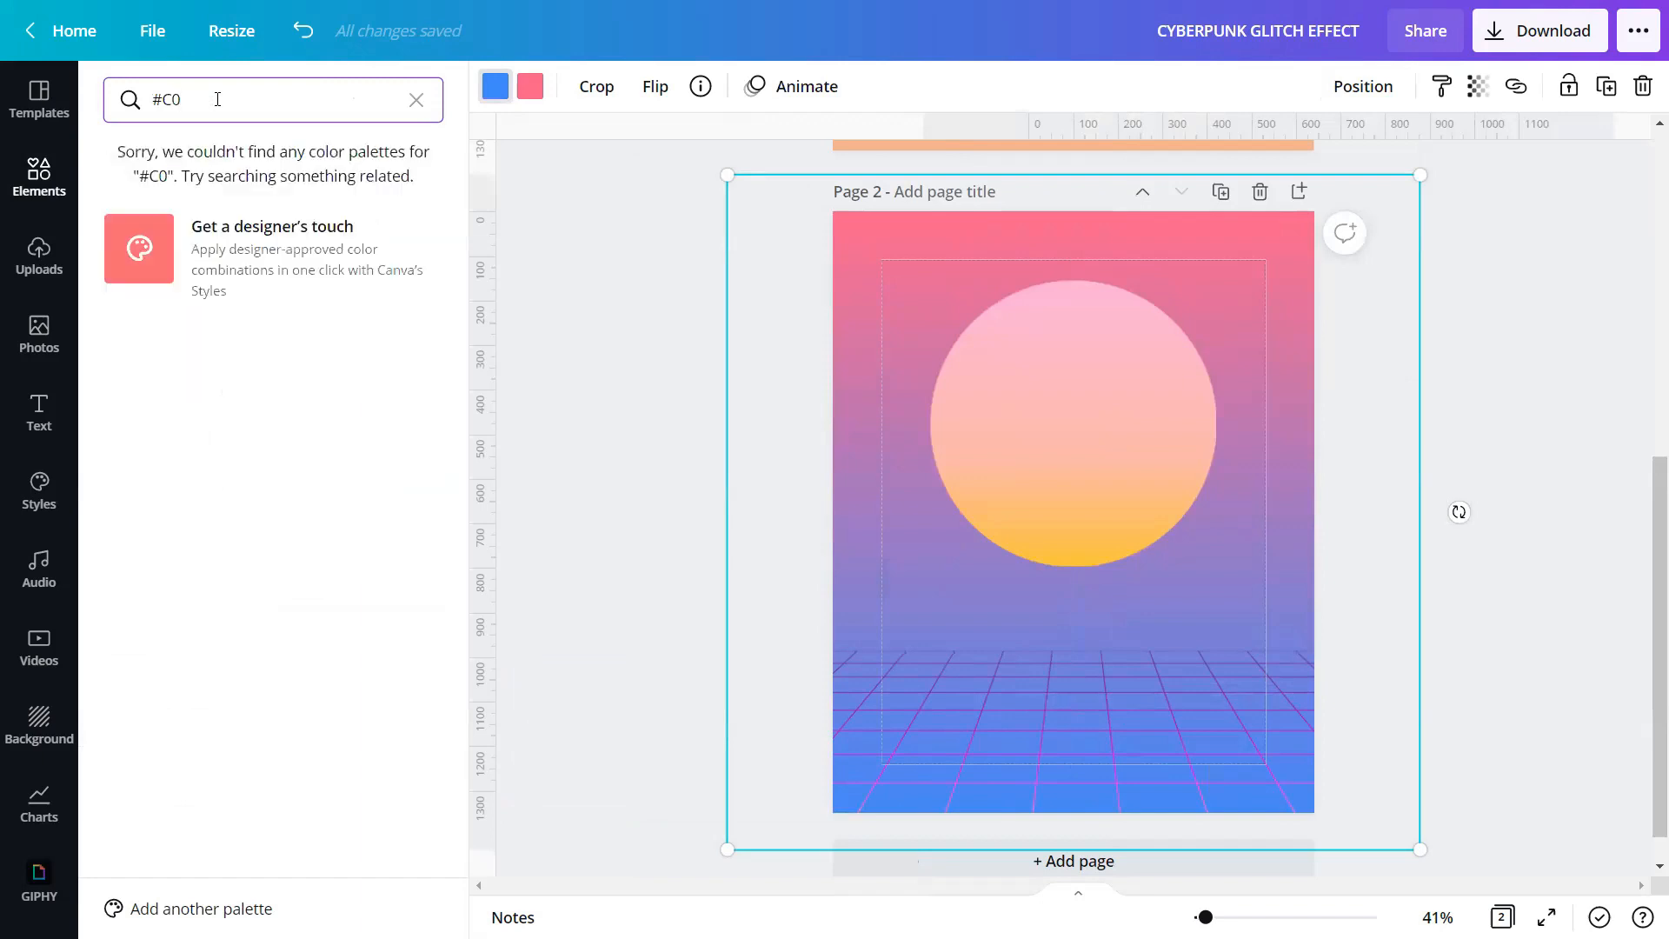
text(51B7)
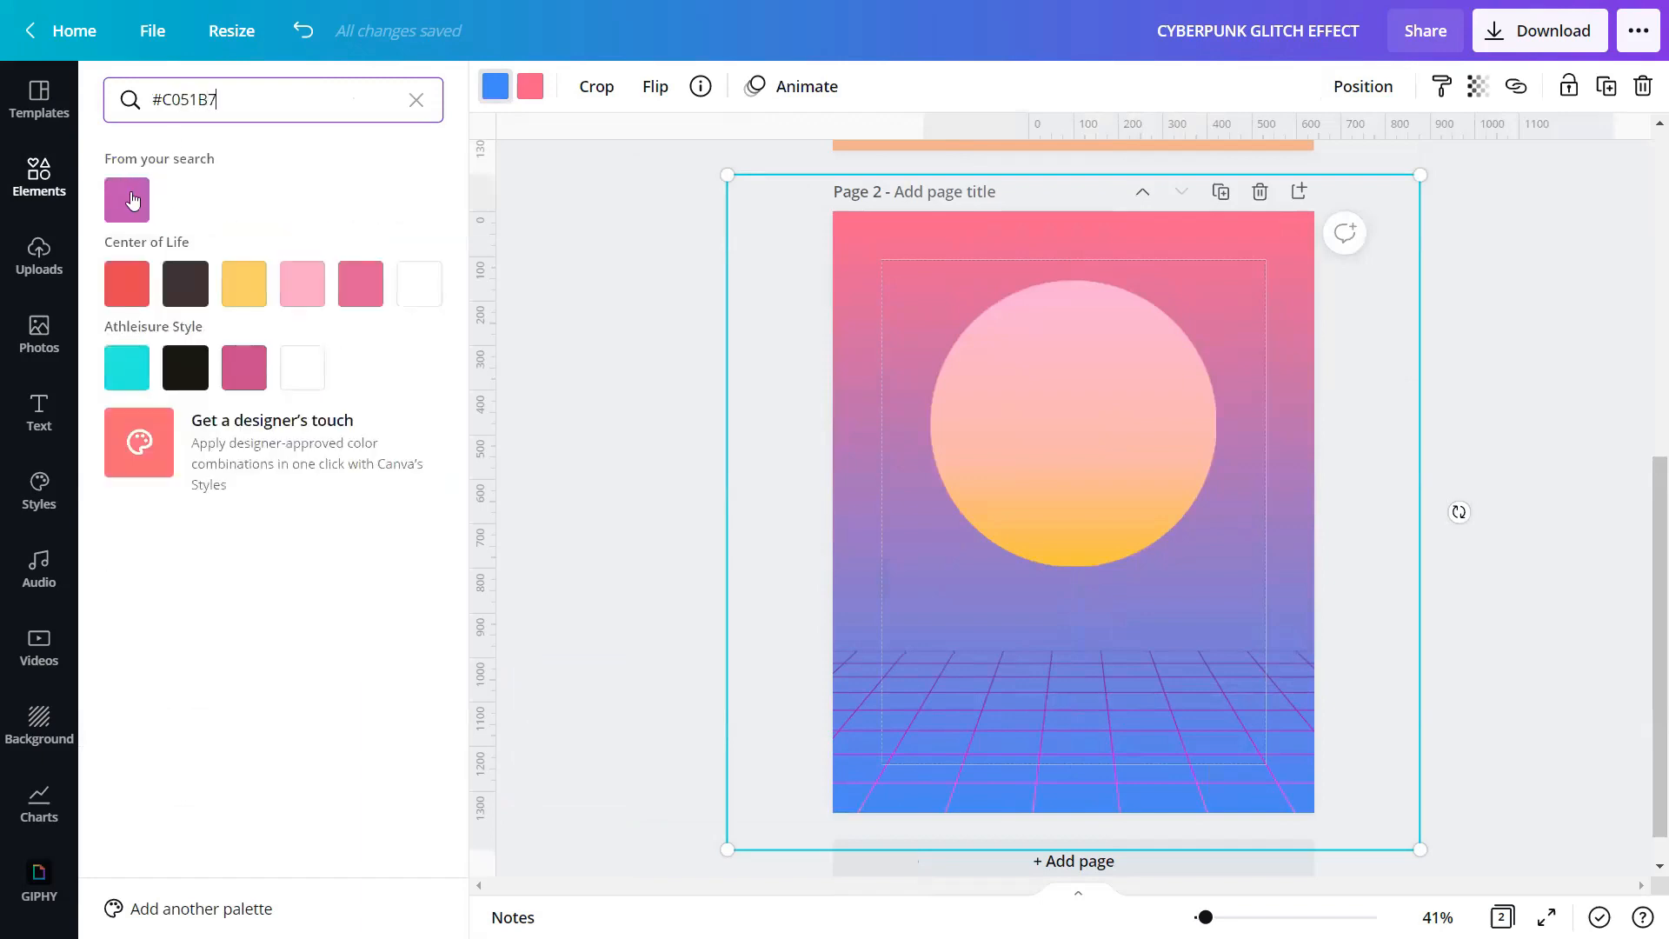
click(130, 200)
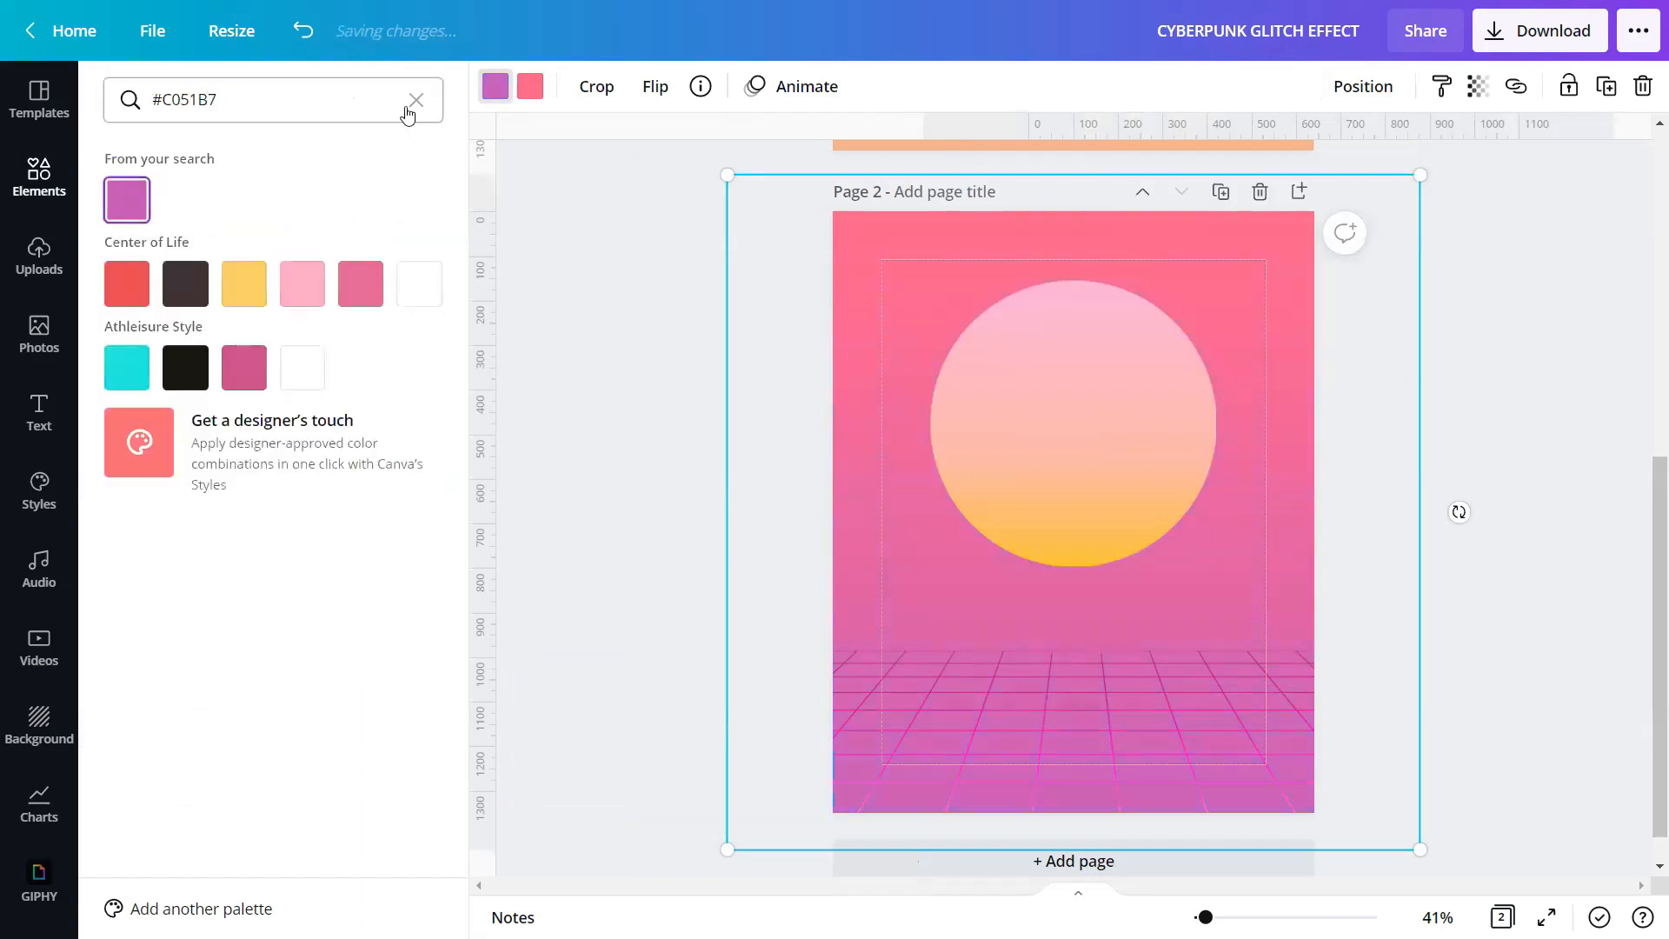
Replace the pink color of the background gradient square with #004AAD
drag(218, 99, 166, 92)
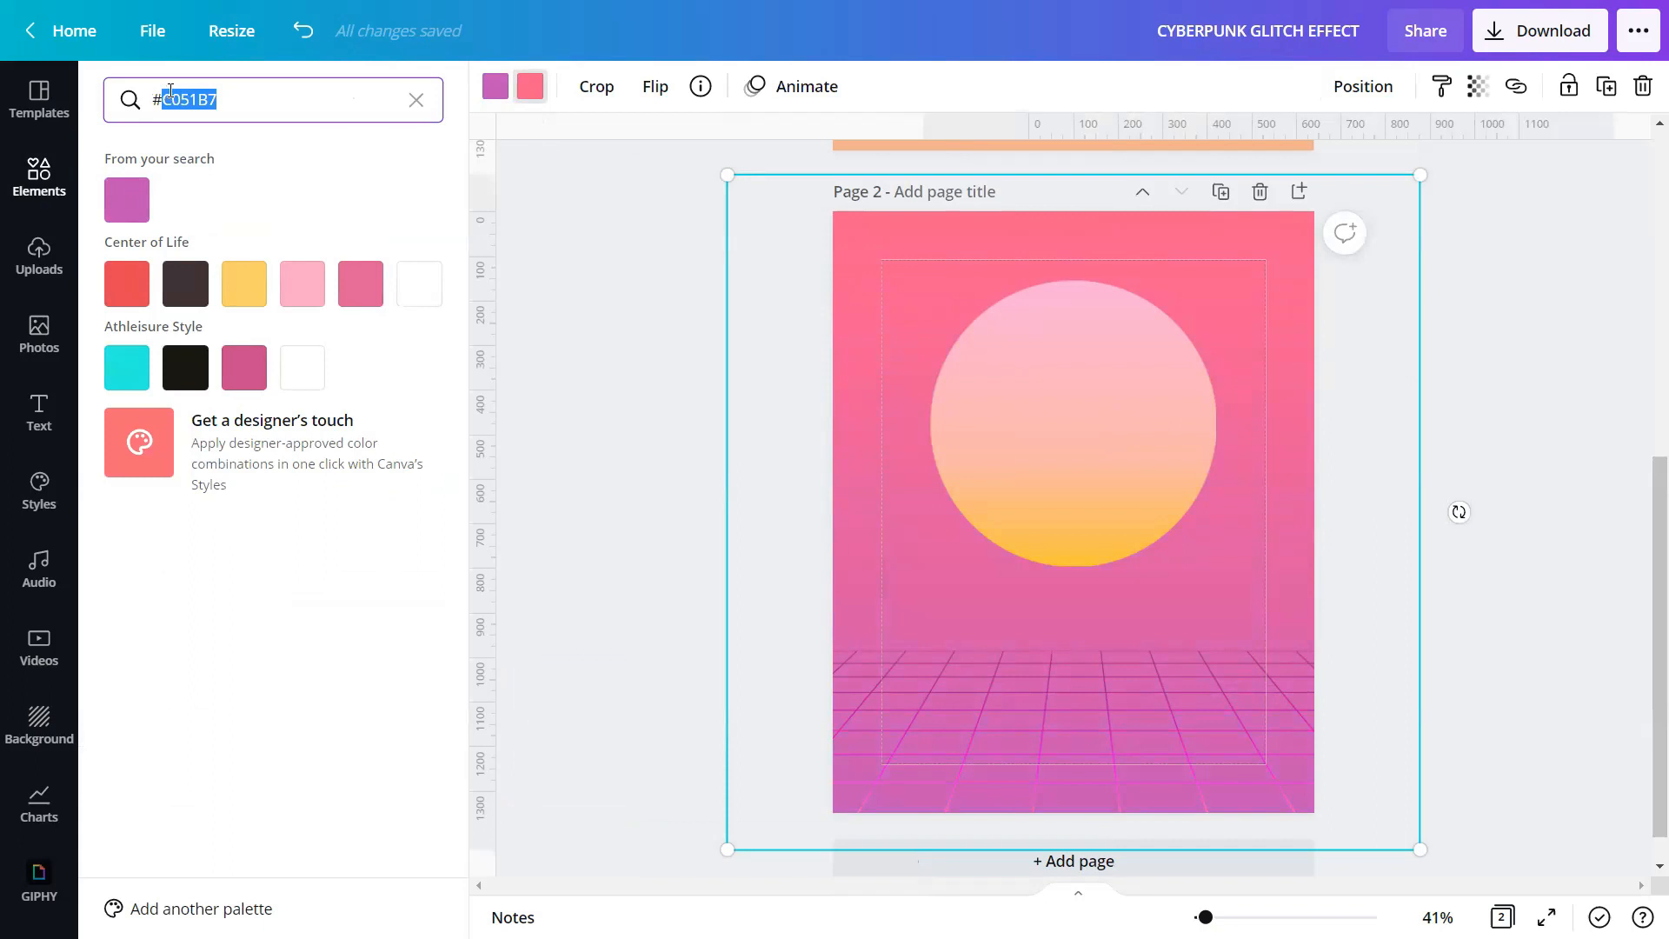
text(004AAD)
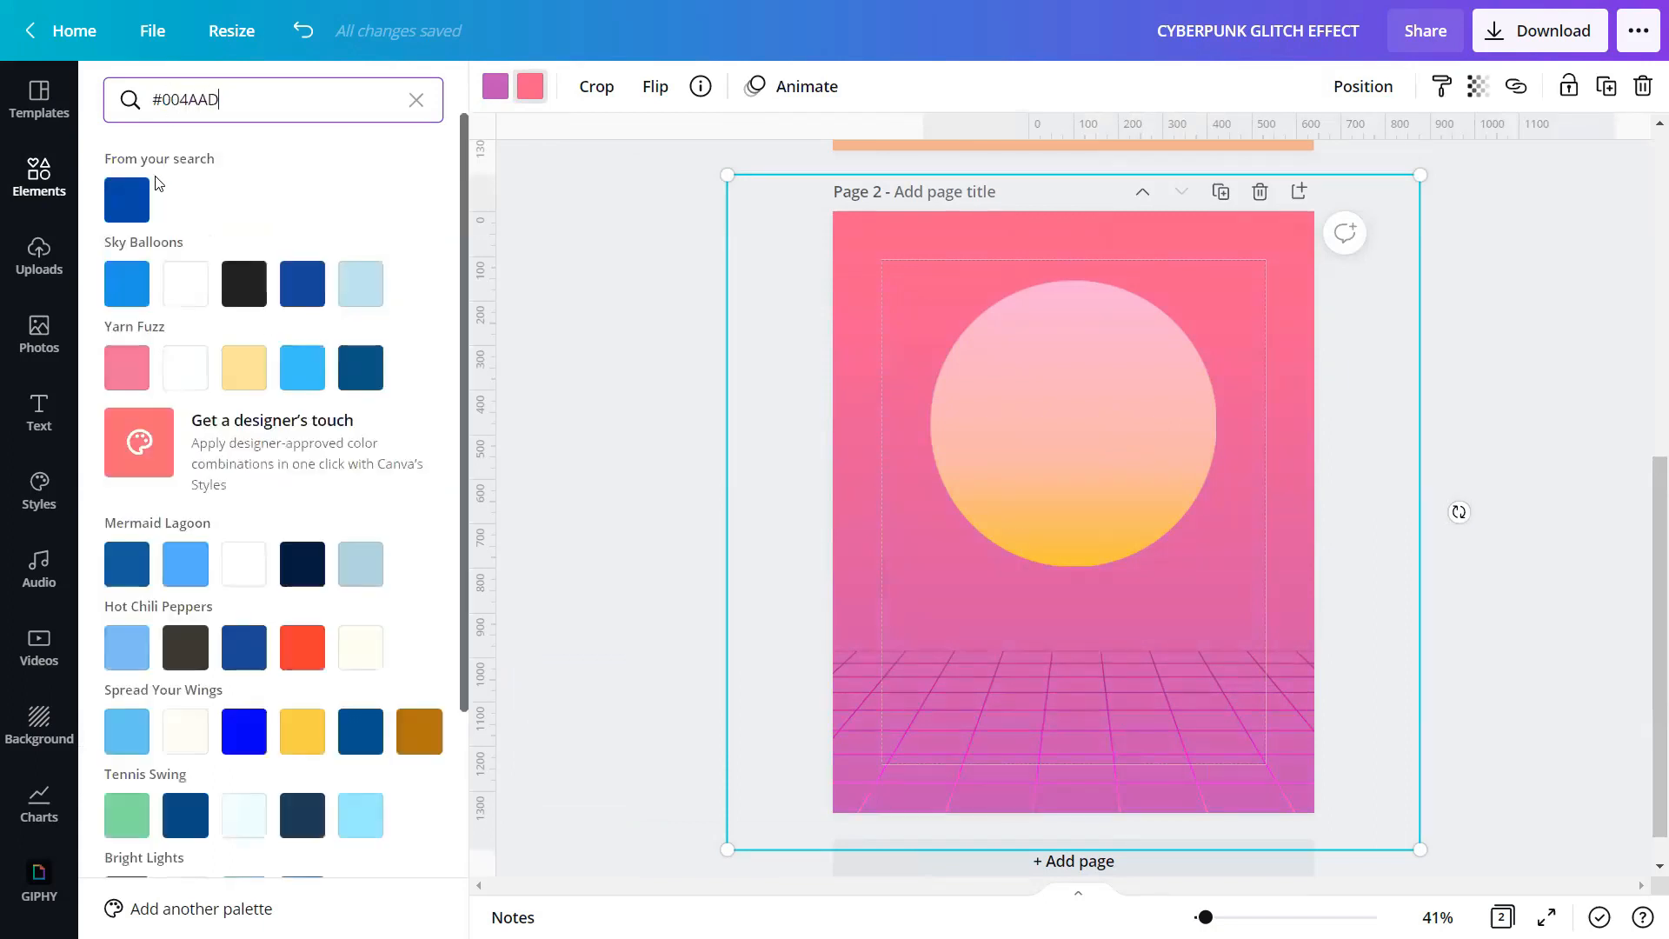
click(131, 198)
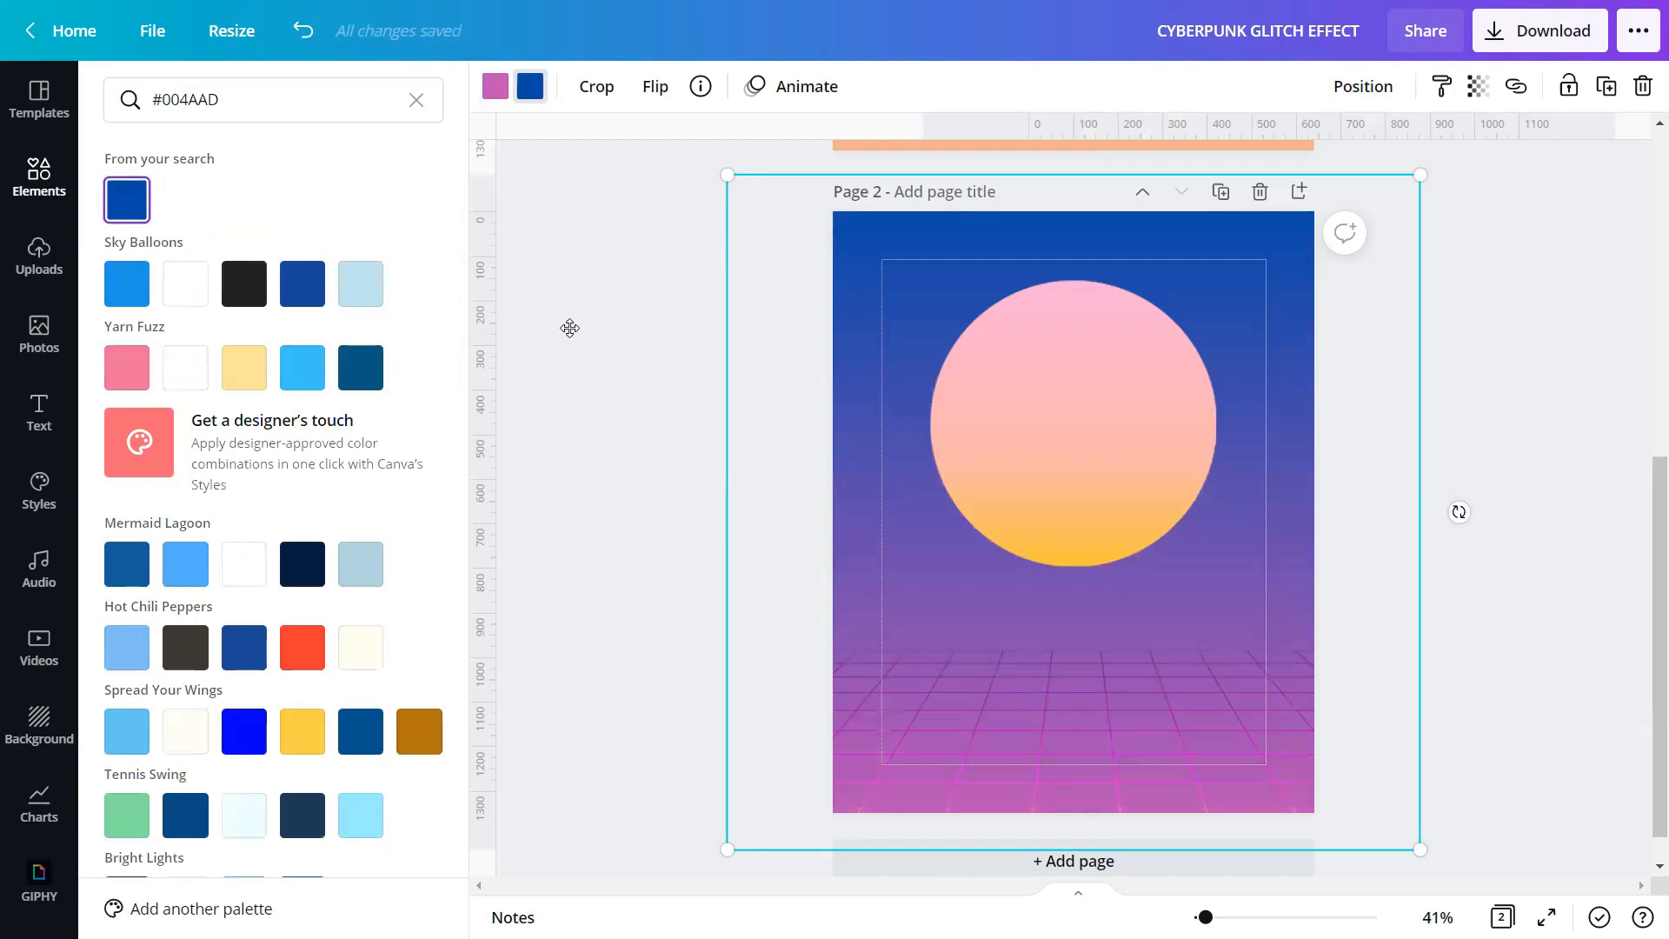
click(569, 328)
Replace the light pink color at the top of the gradient circle with #2DBBDE
click(812, 414)
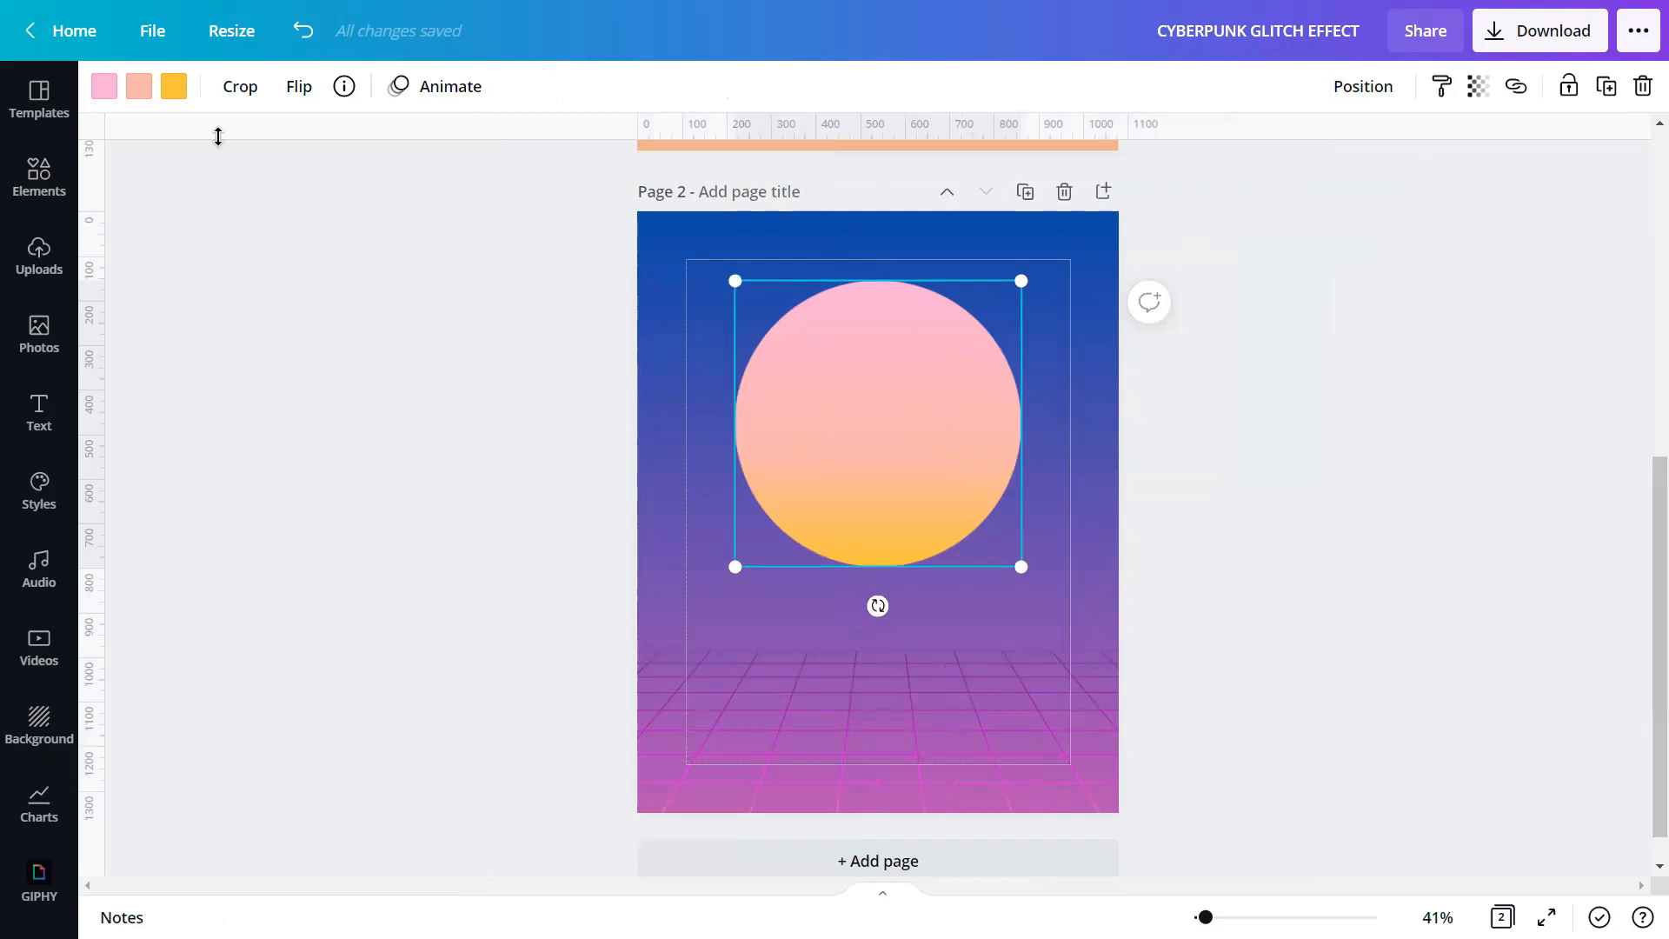
click(103, 84)
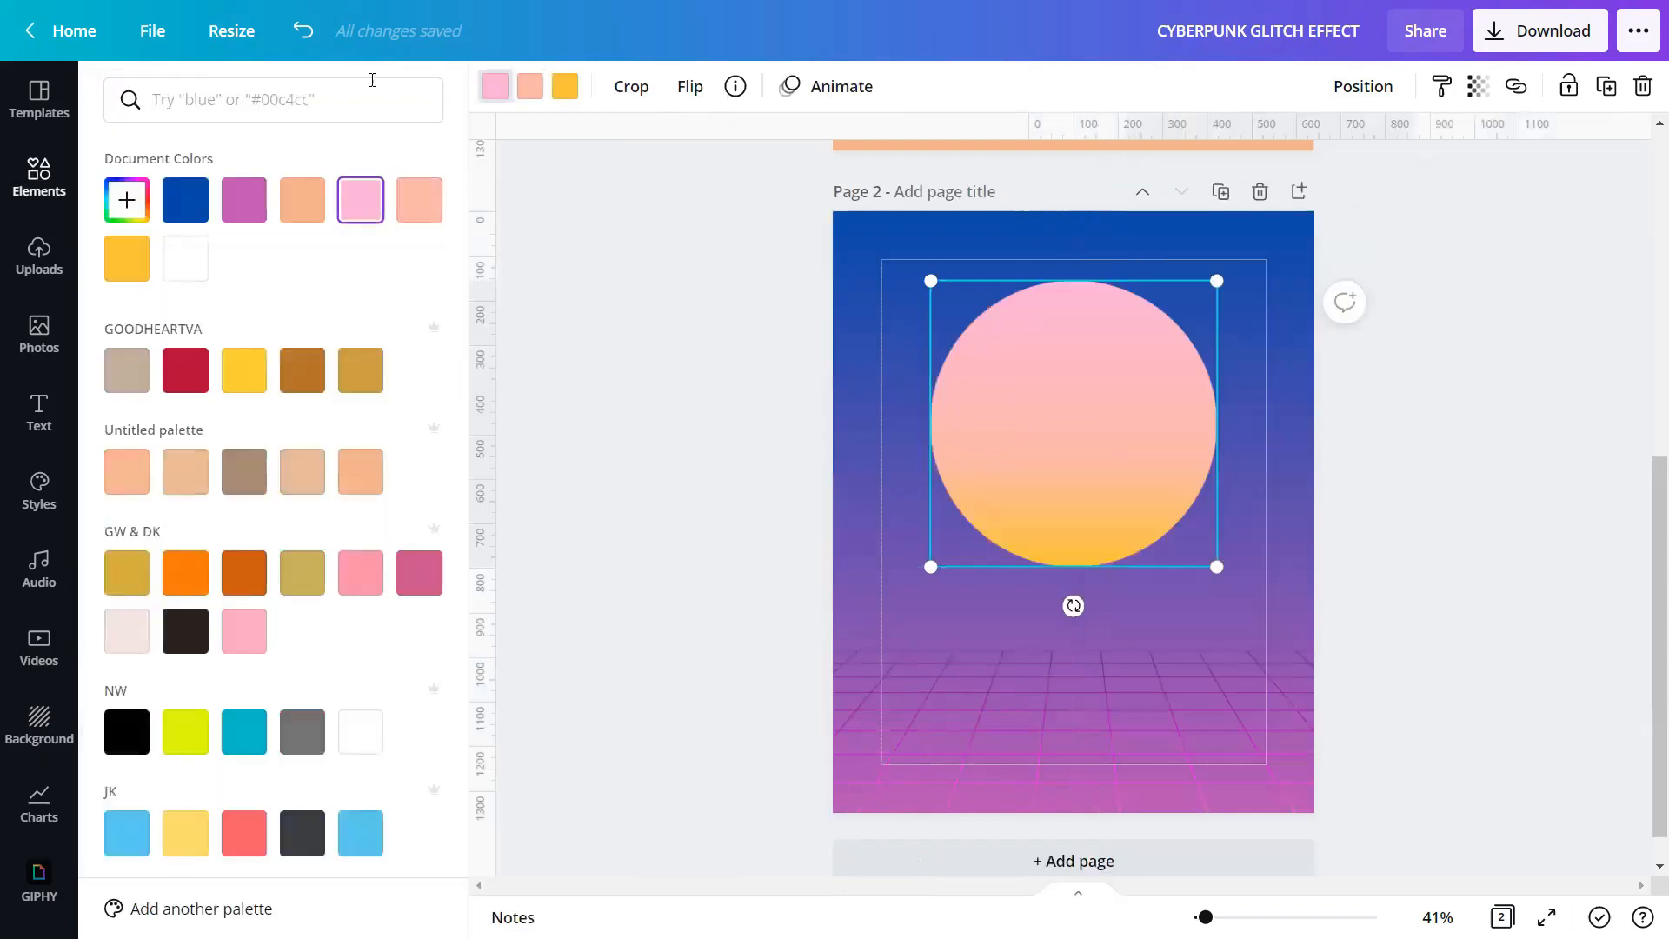
click(219, 96)
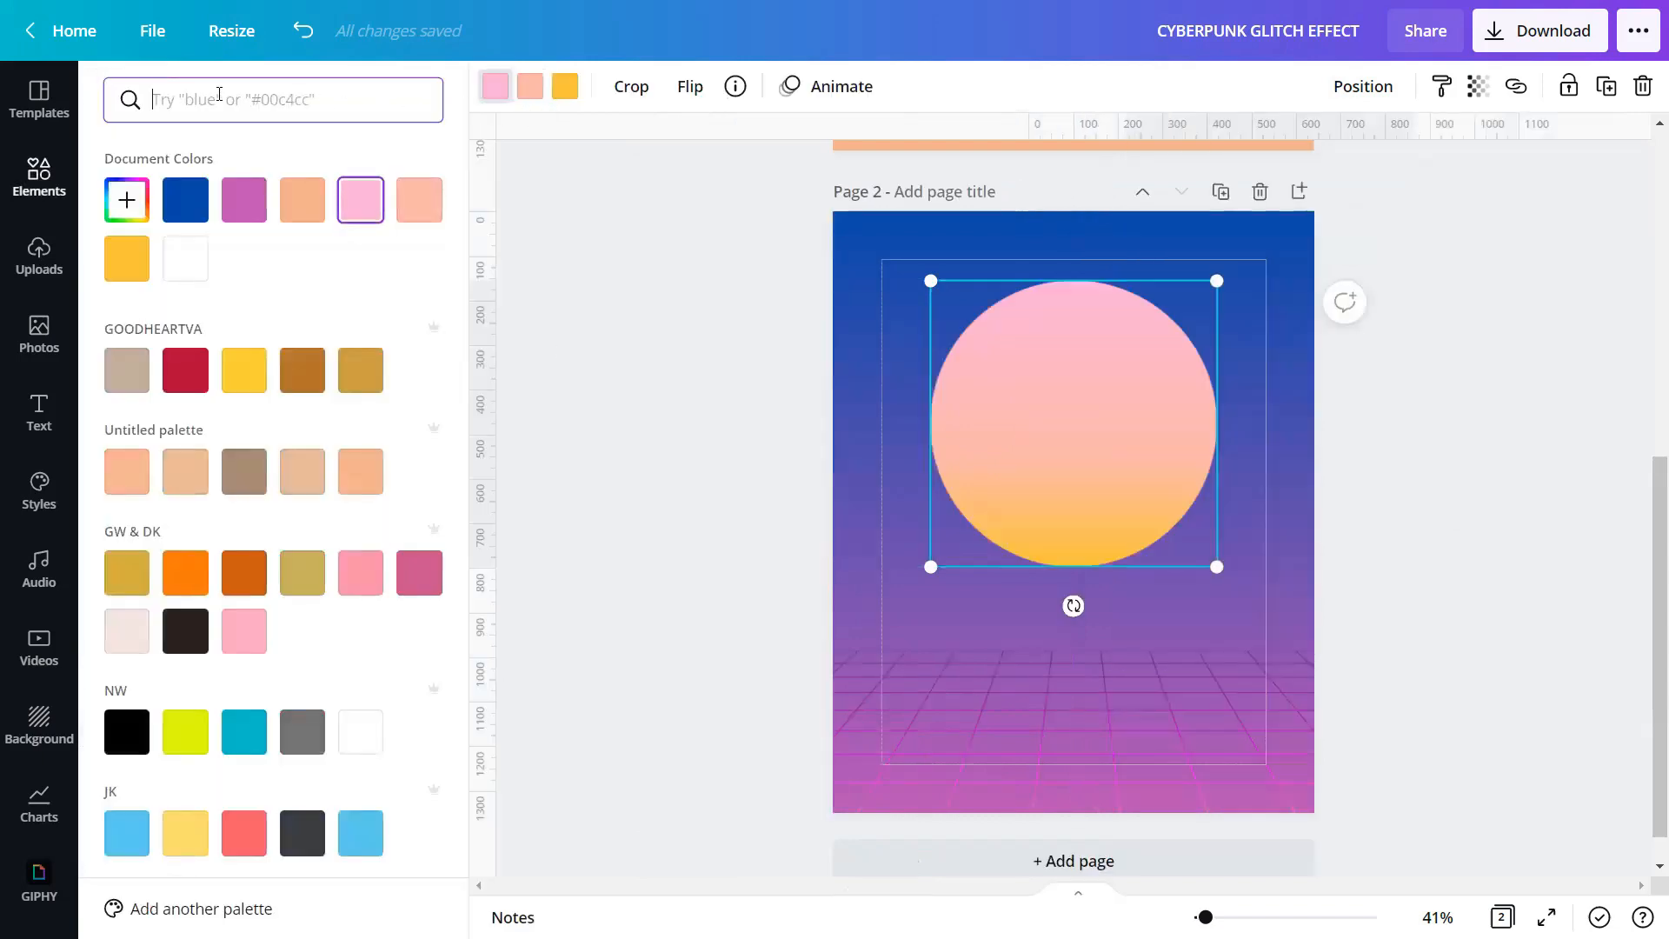
text(#)
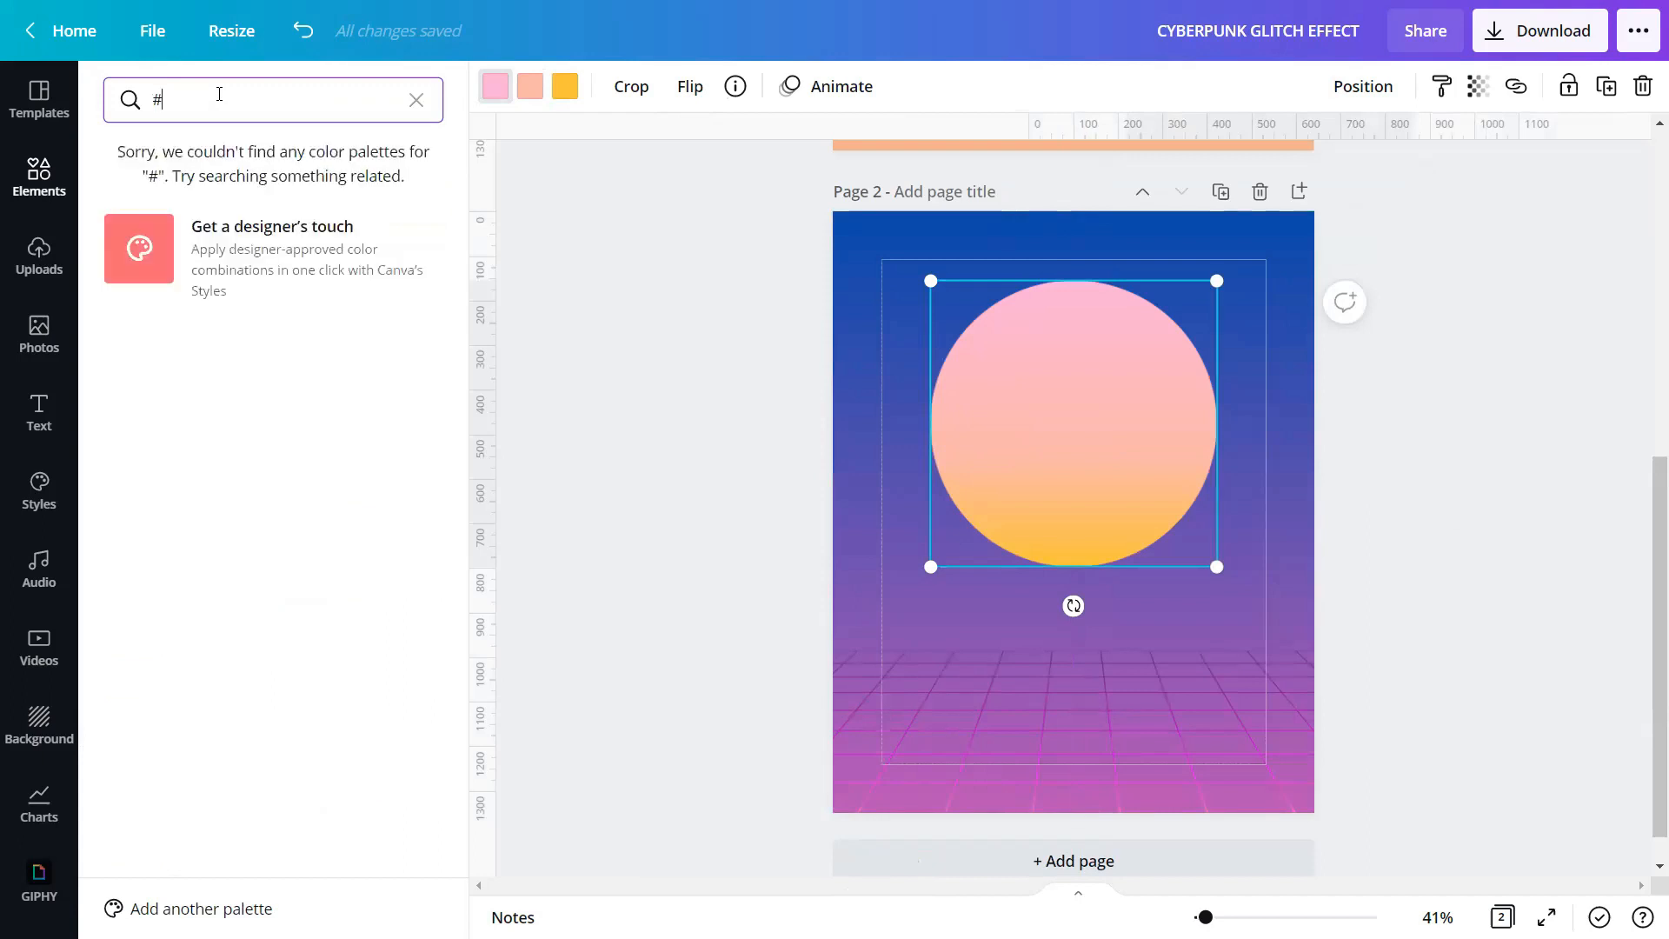
text(2D)
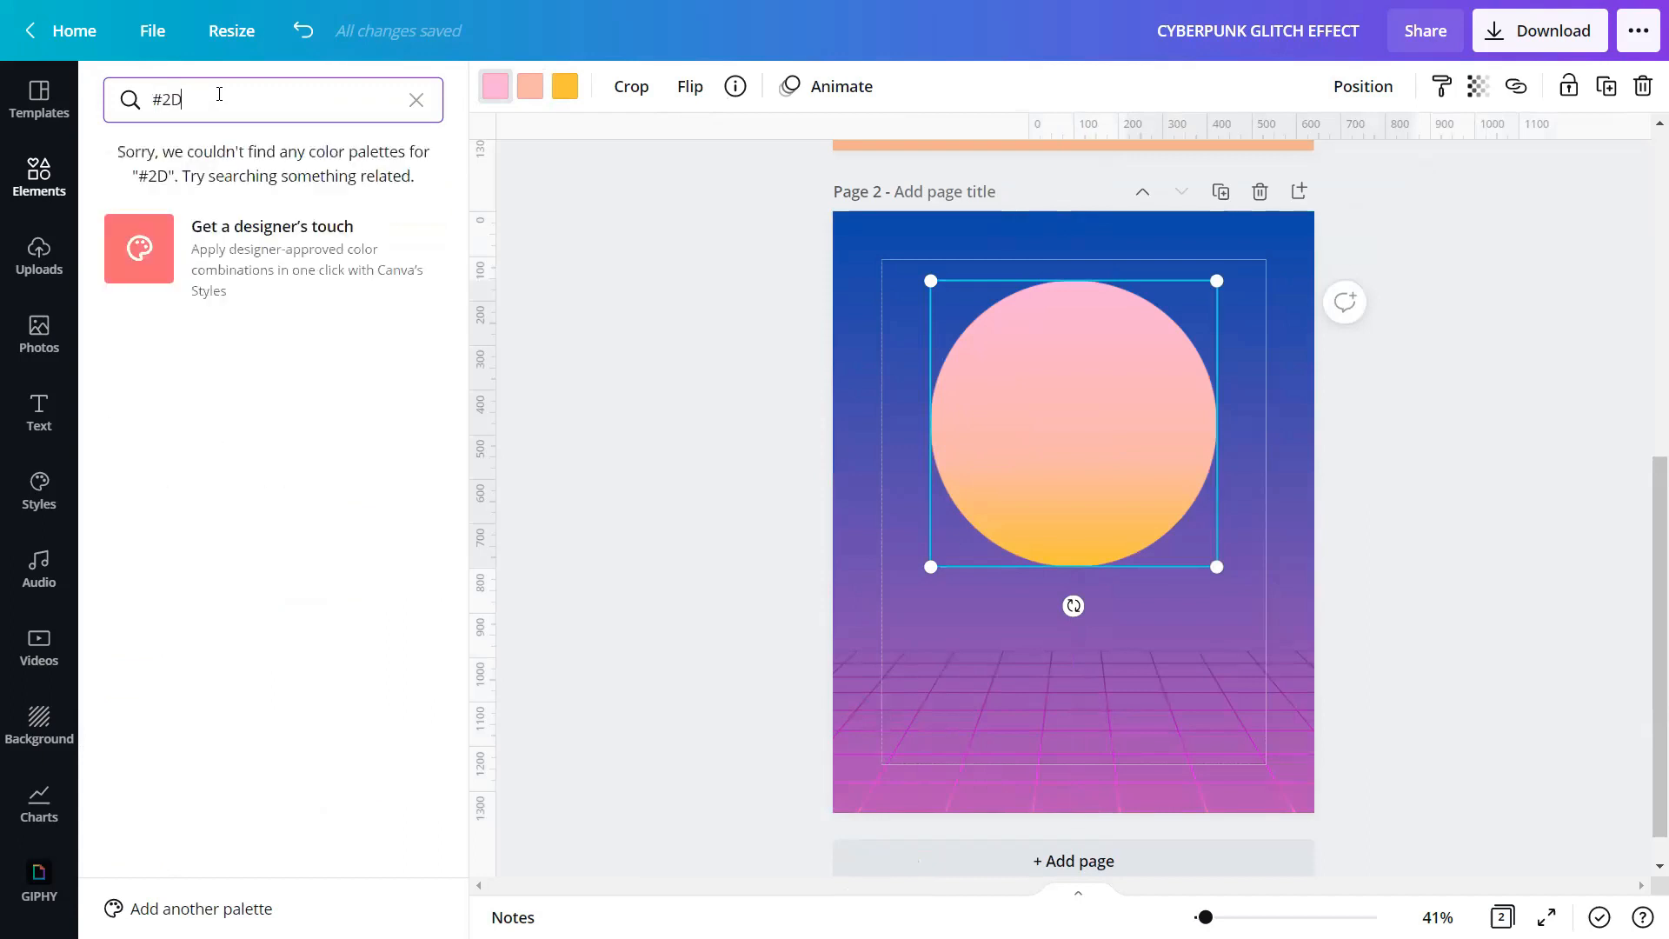
text(BBDE)
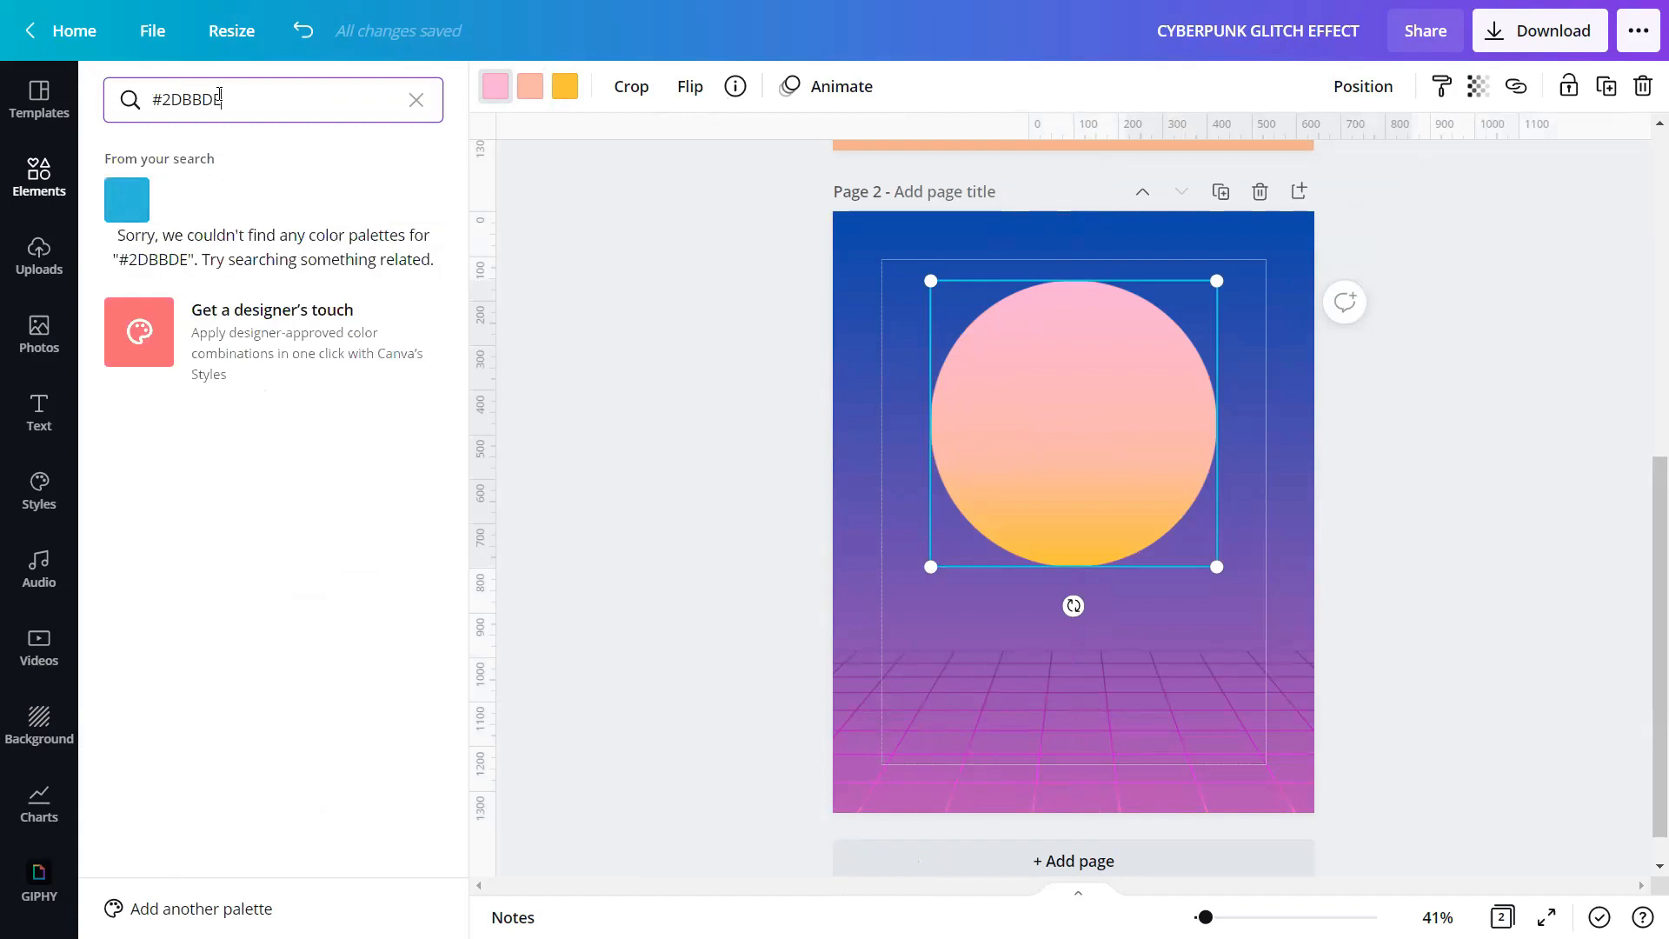
click(127, 199)
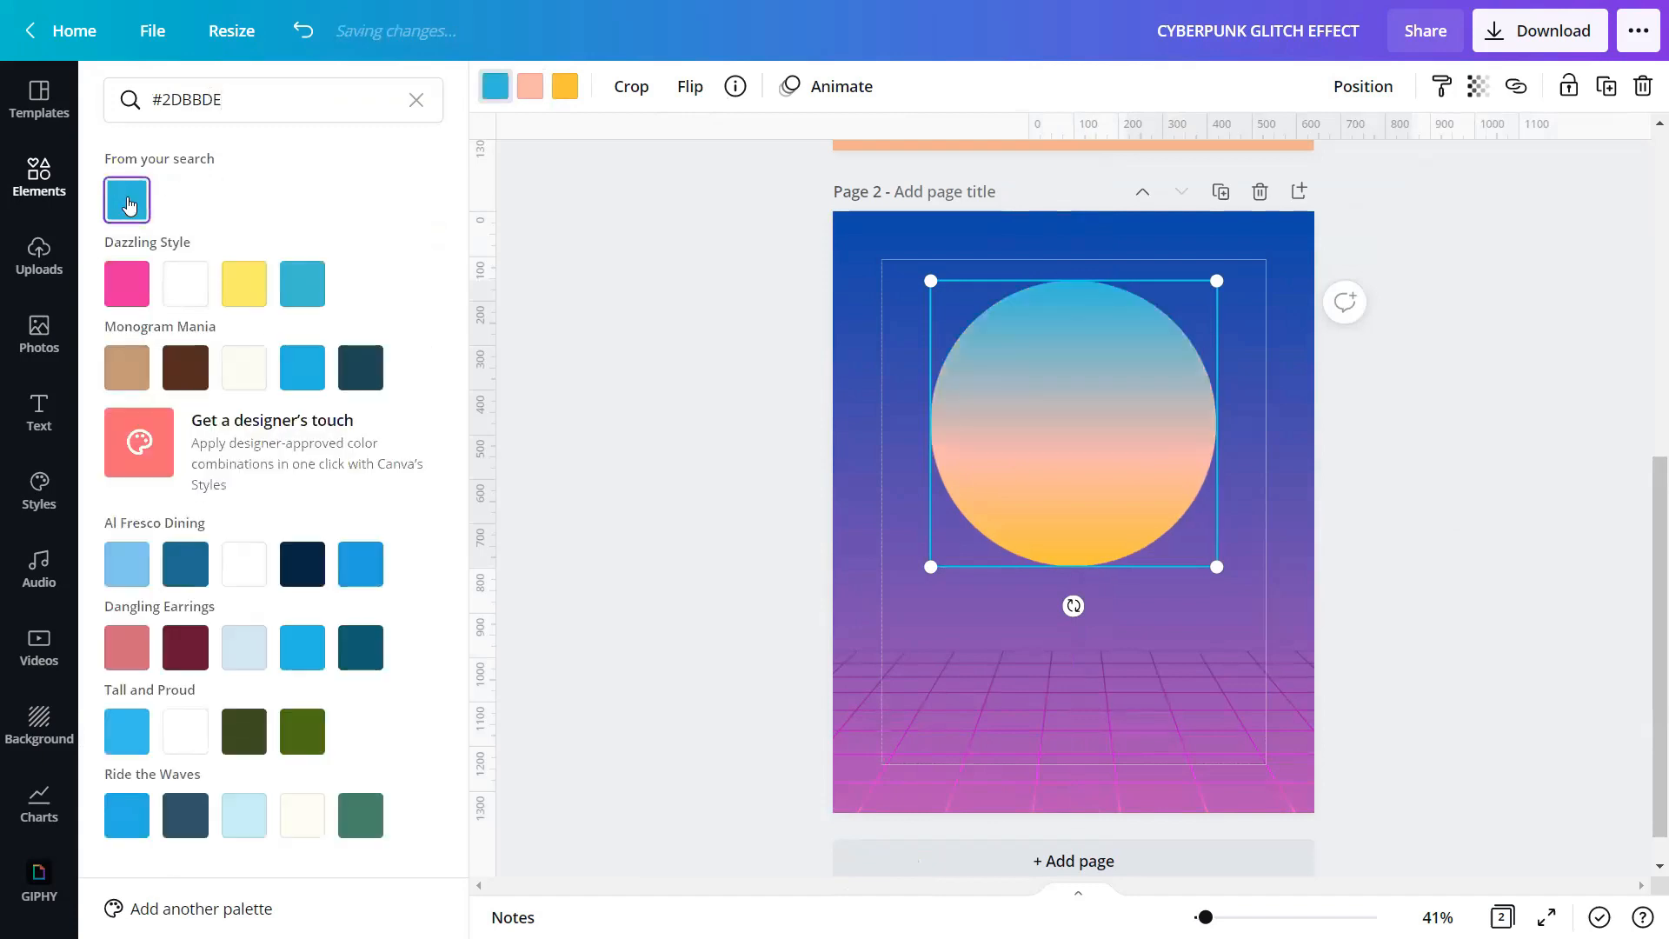
Replace the peach middle color of the gradient circle with #FF66C4
click(537, 87)
drag(224, 100, 163, 101)
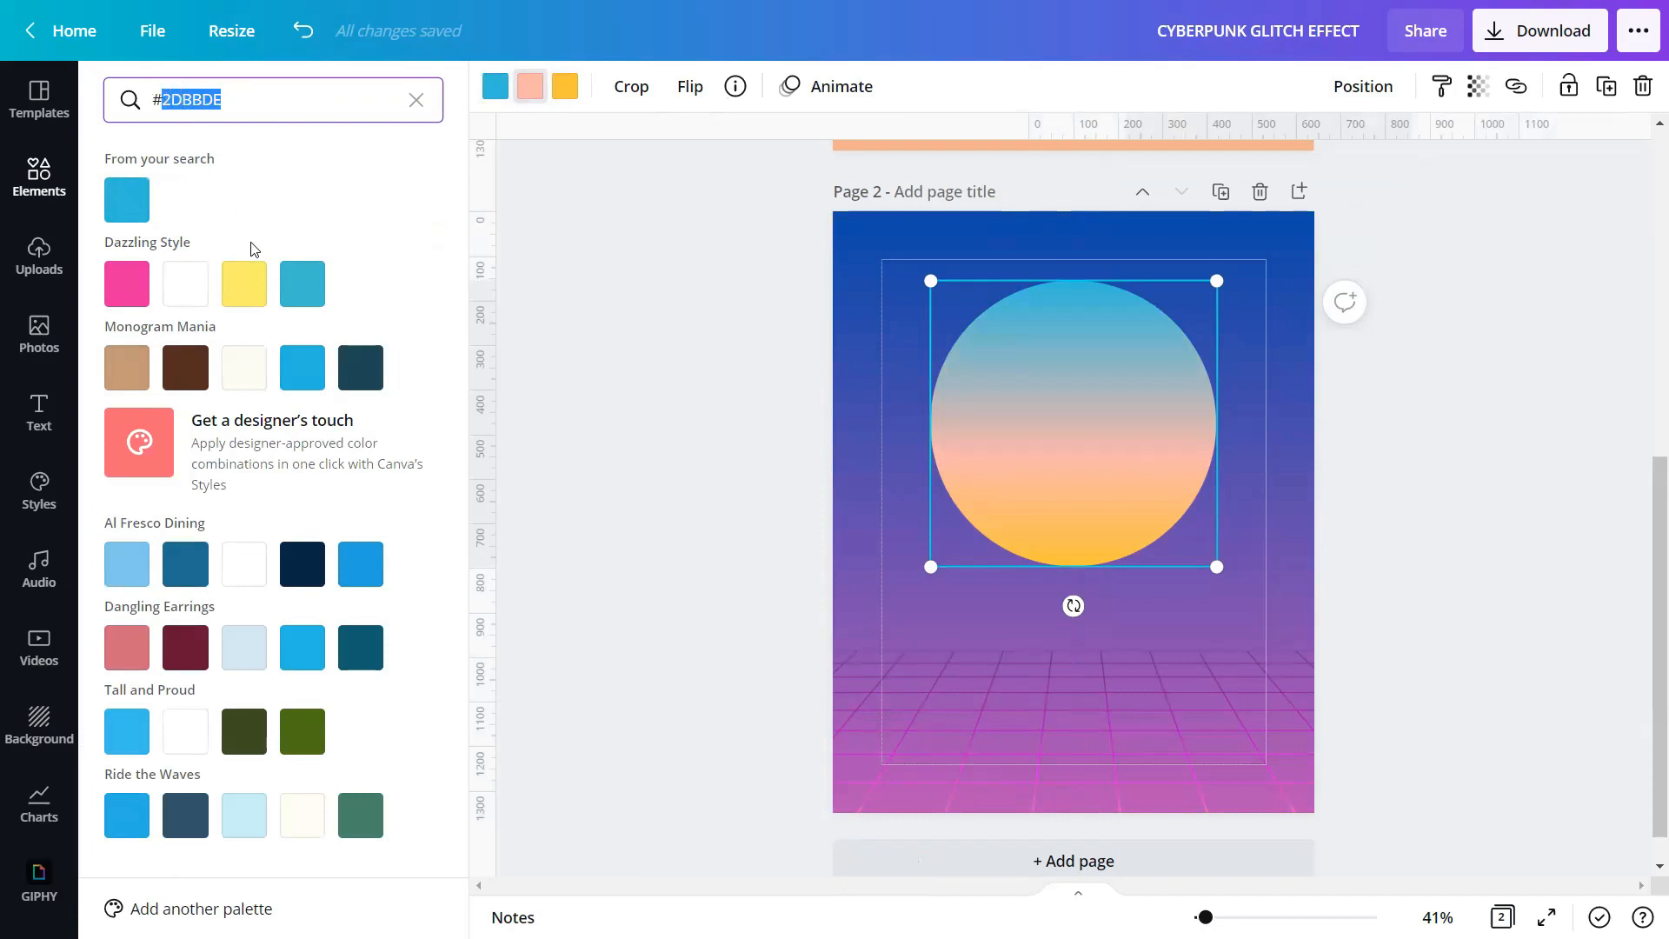
text(FF66)
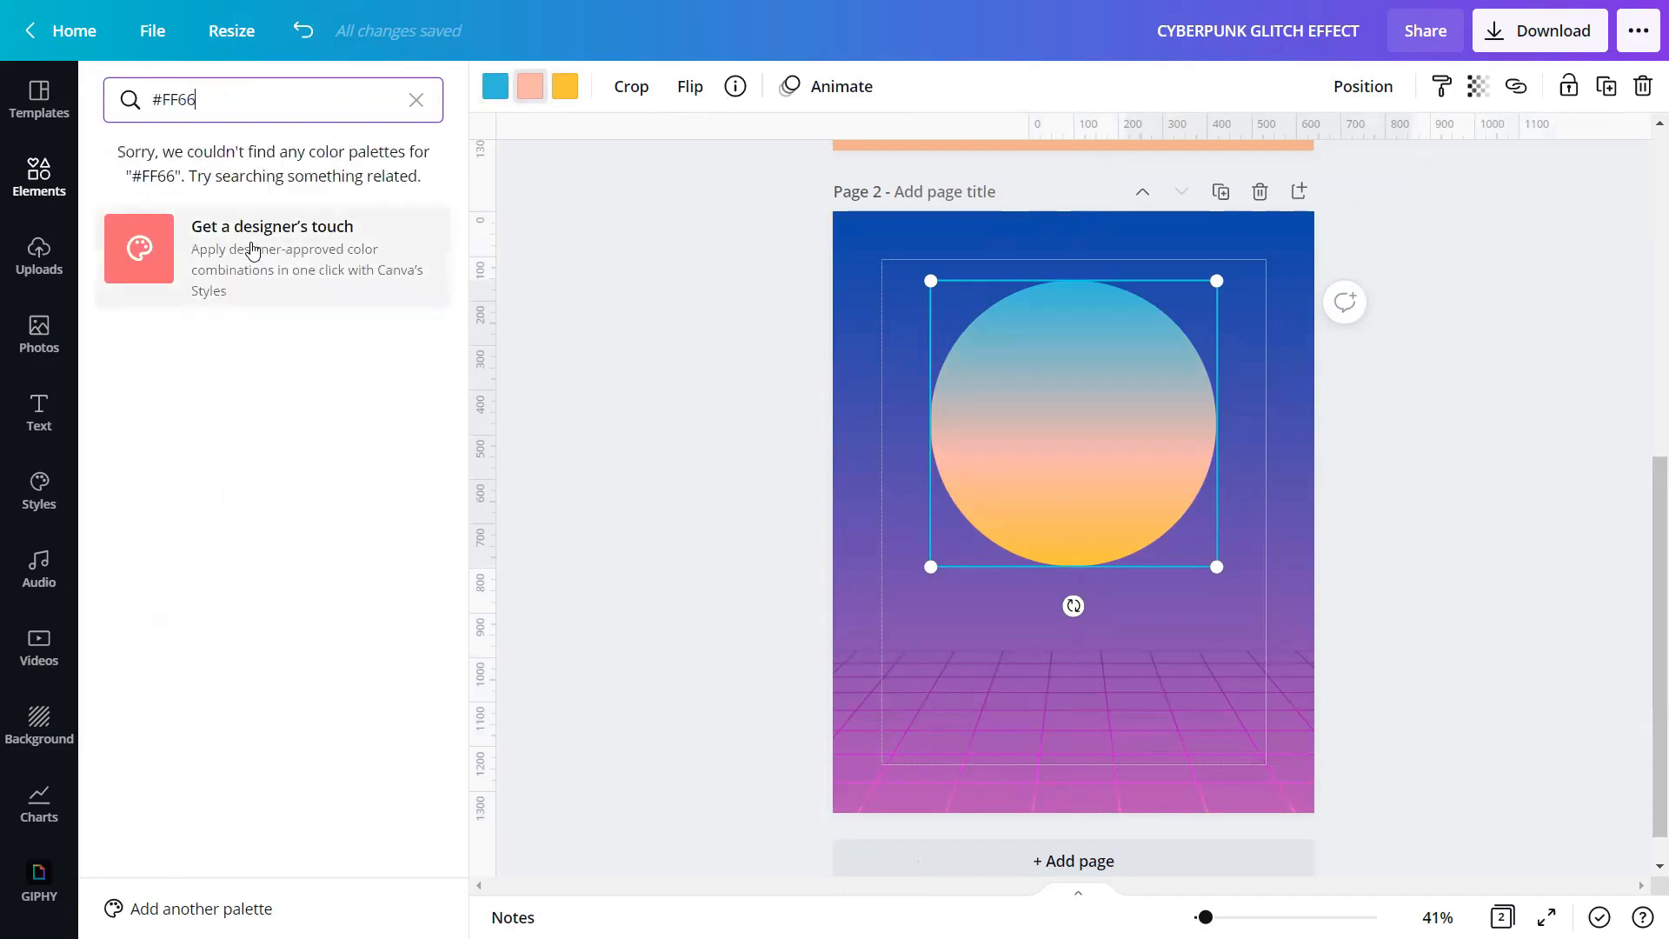
text(C4)
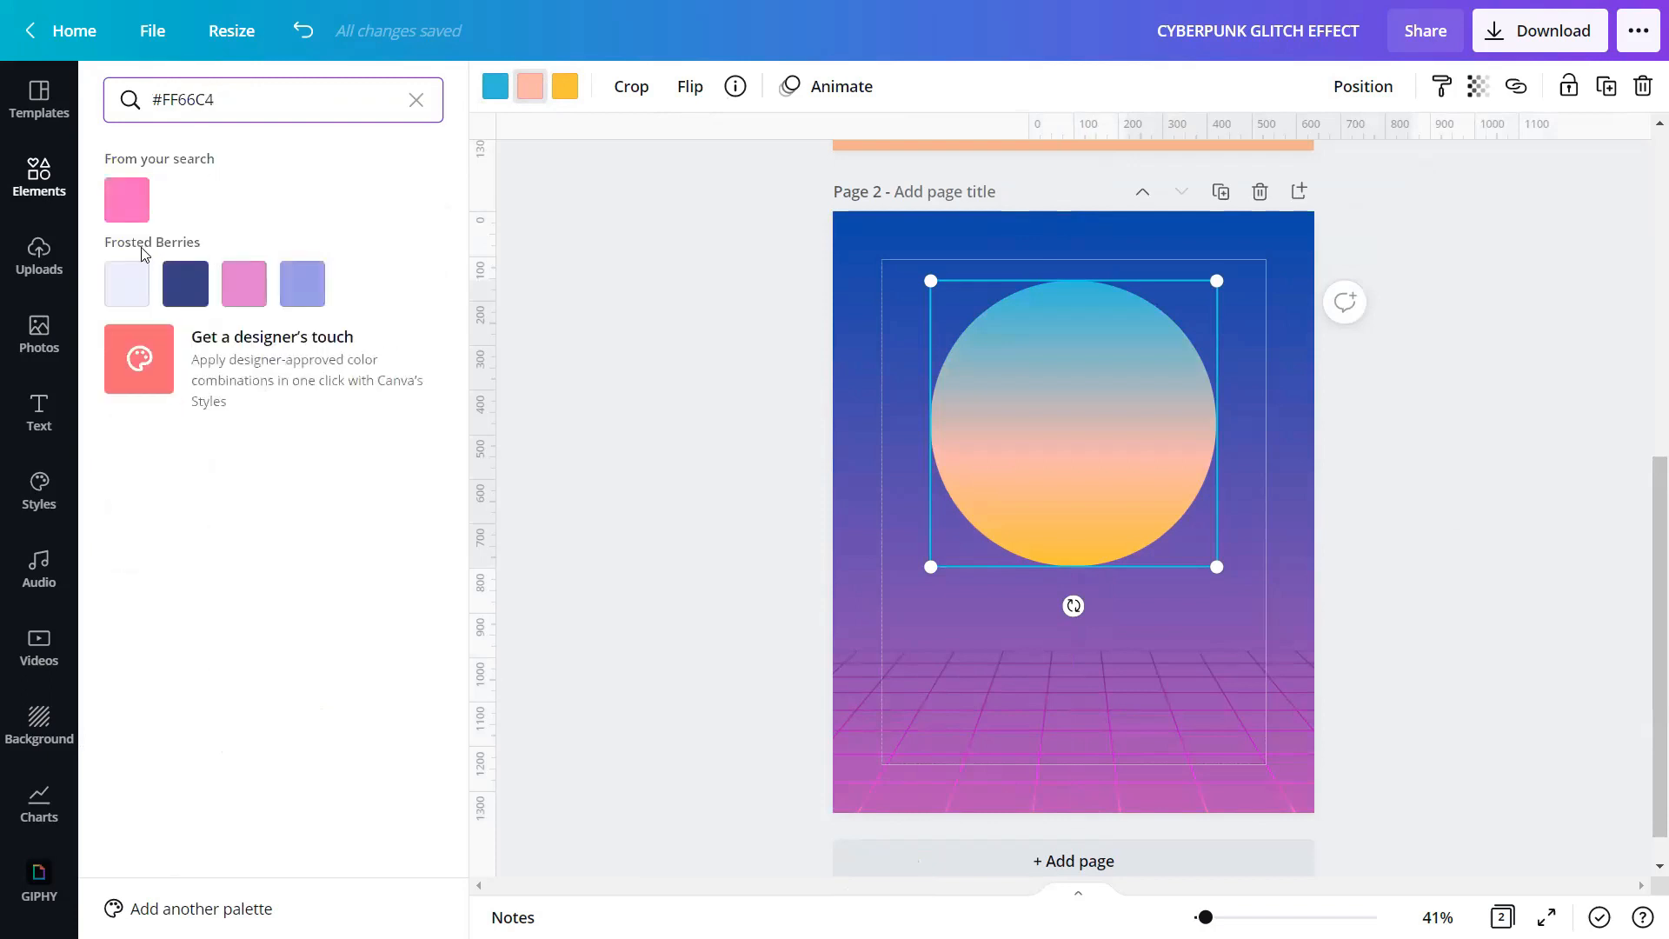
click(135, 212)
Replace the yellow bottom color of the gradient circle with the same #FF66C4 pink
click(565, 86)
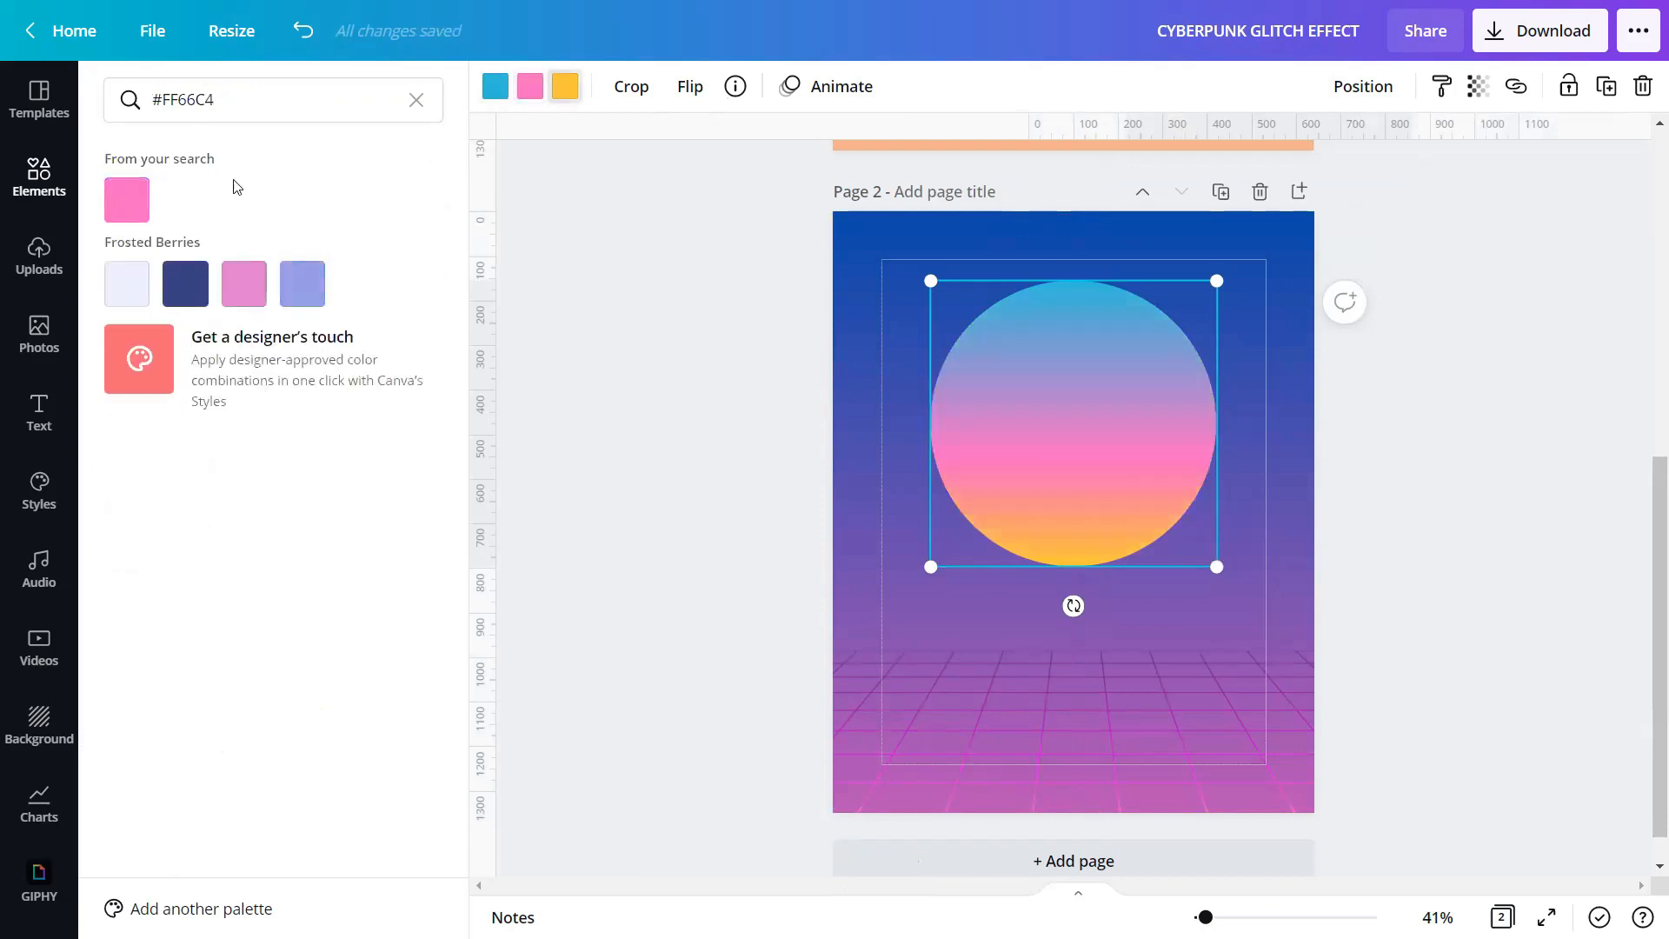
click(124, 204)
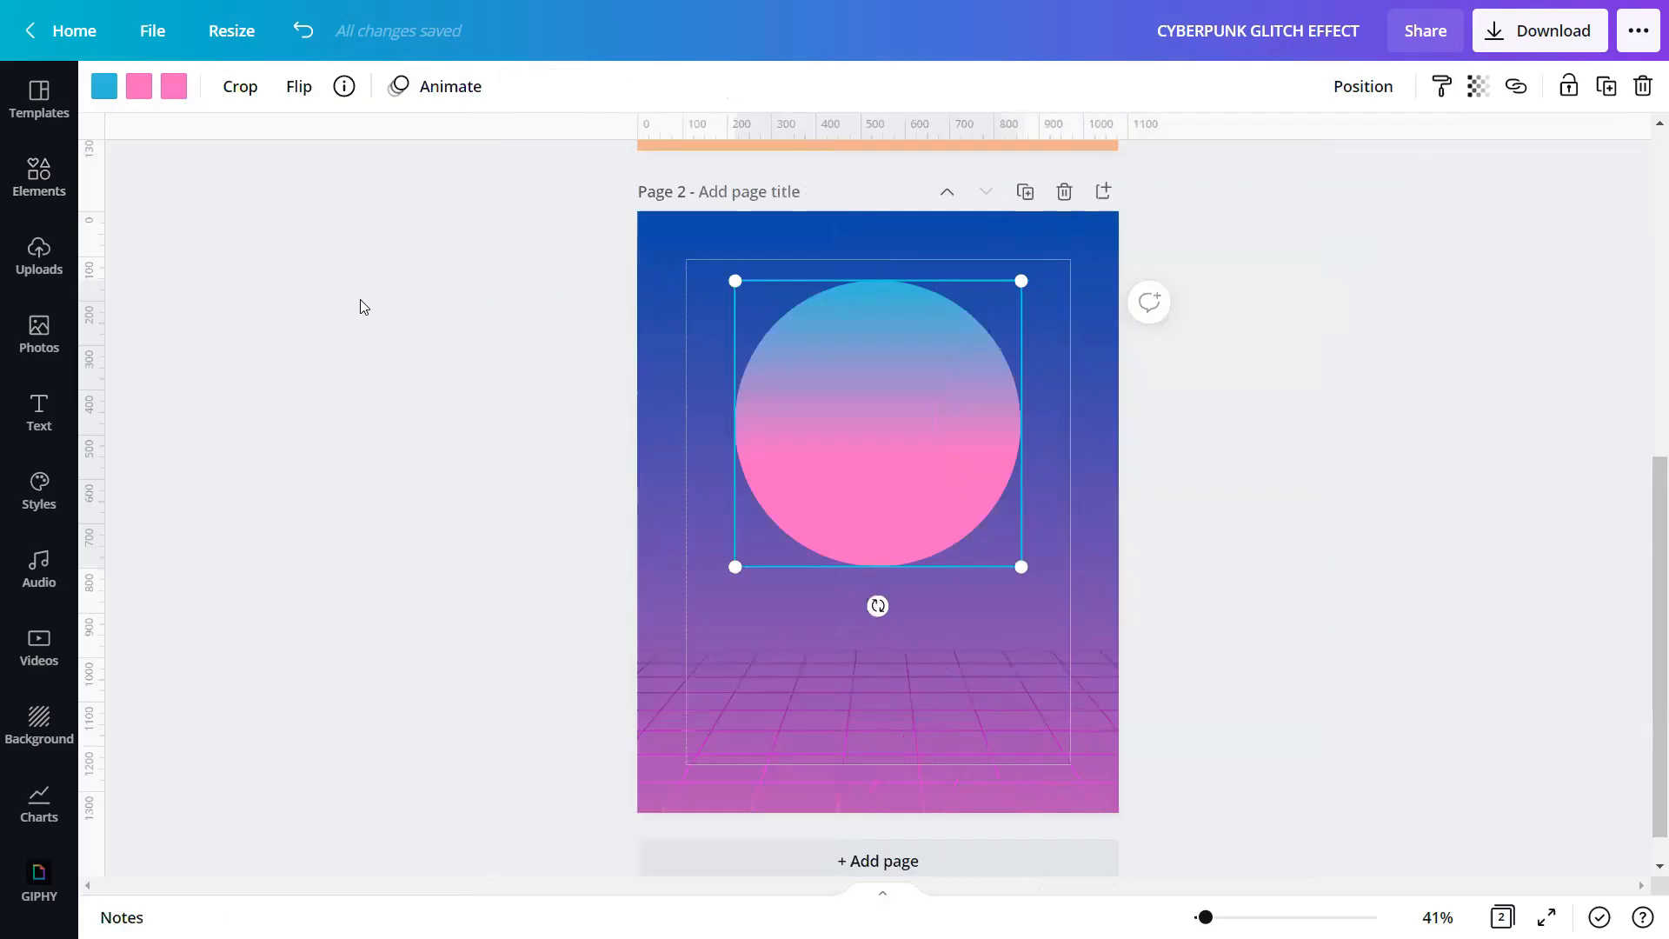
click(362, 307)
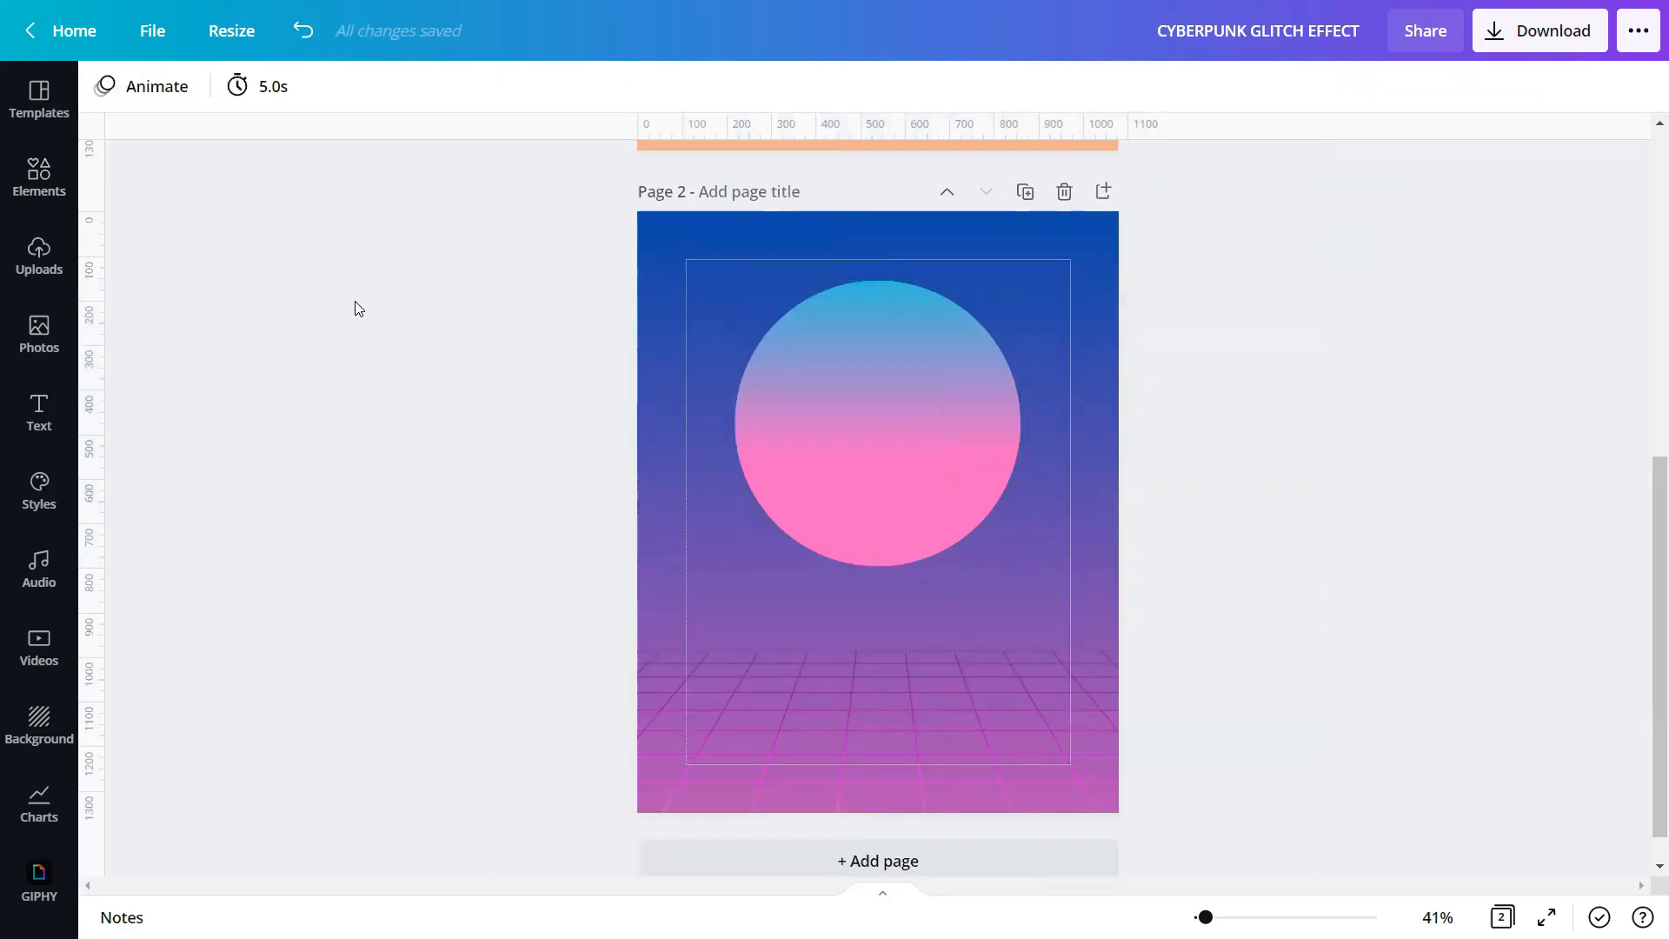
Search the elements for RETRO SUNSET and browse the graphics for alternative striped sun designs
click(51, 174)
click(187, 102)
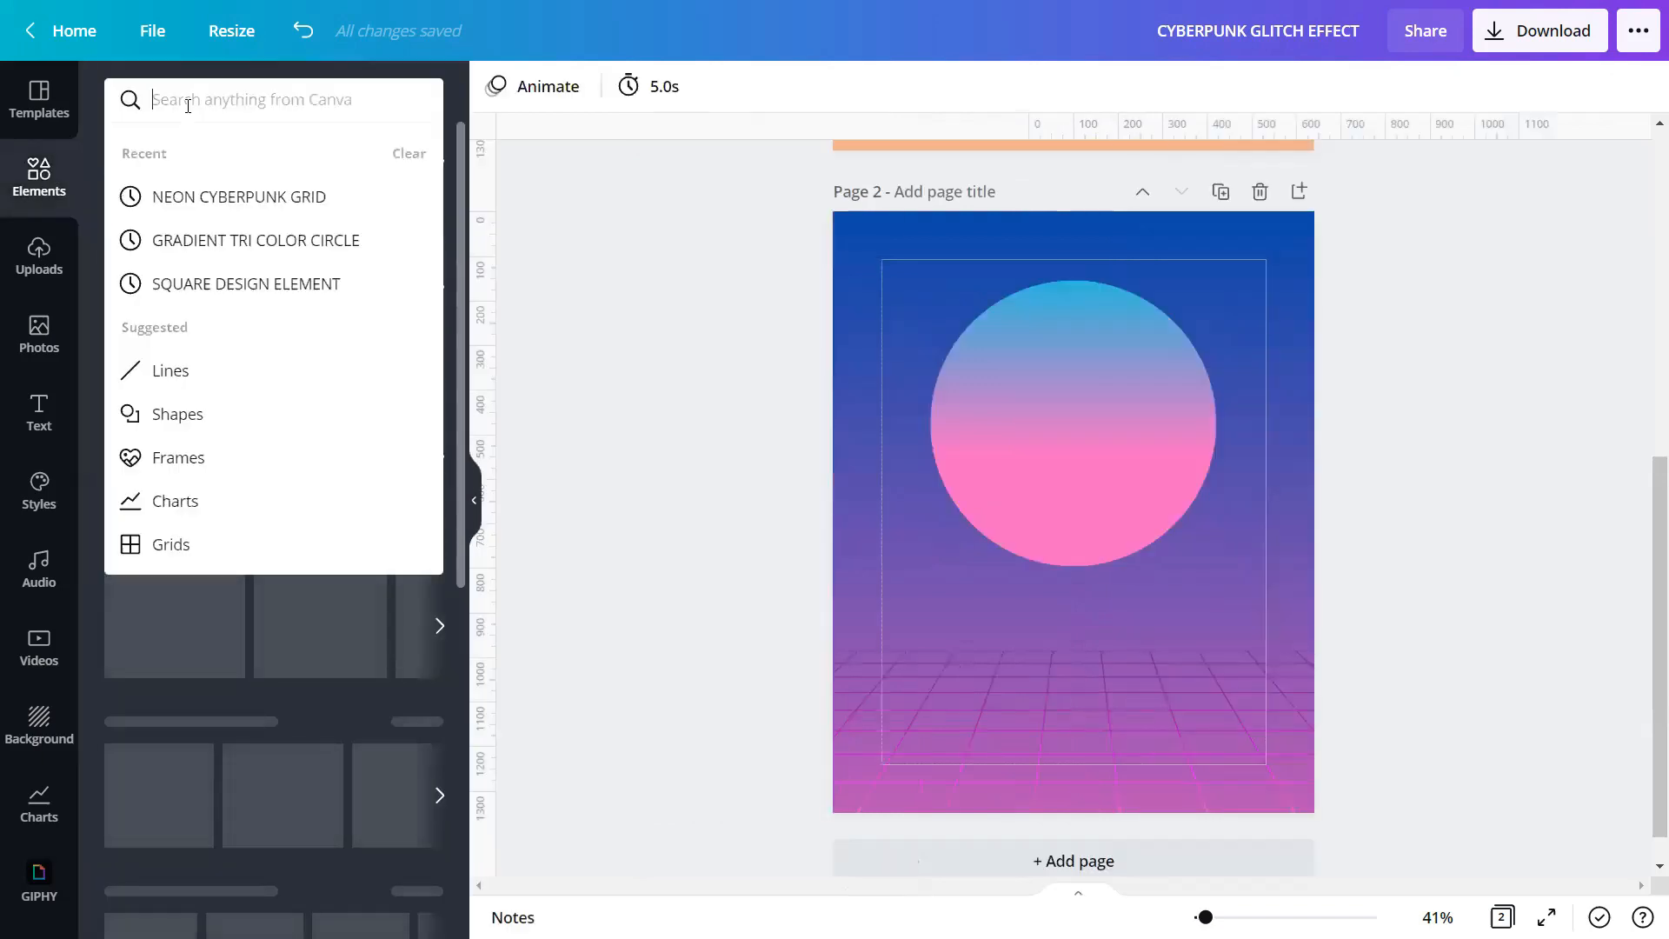
text(RETRO)
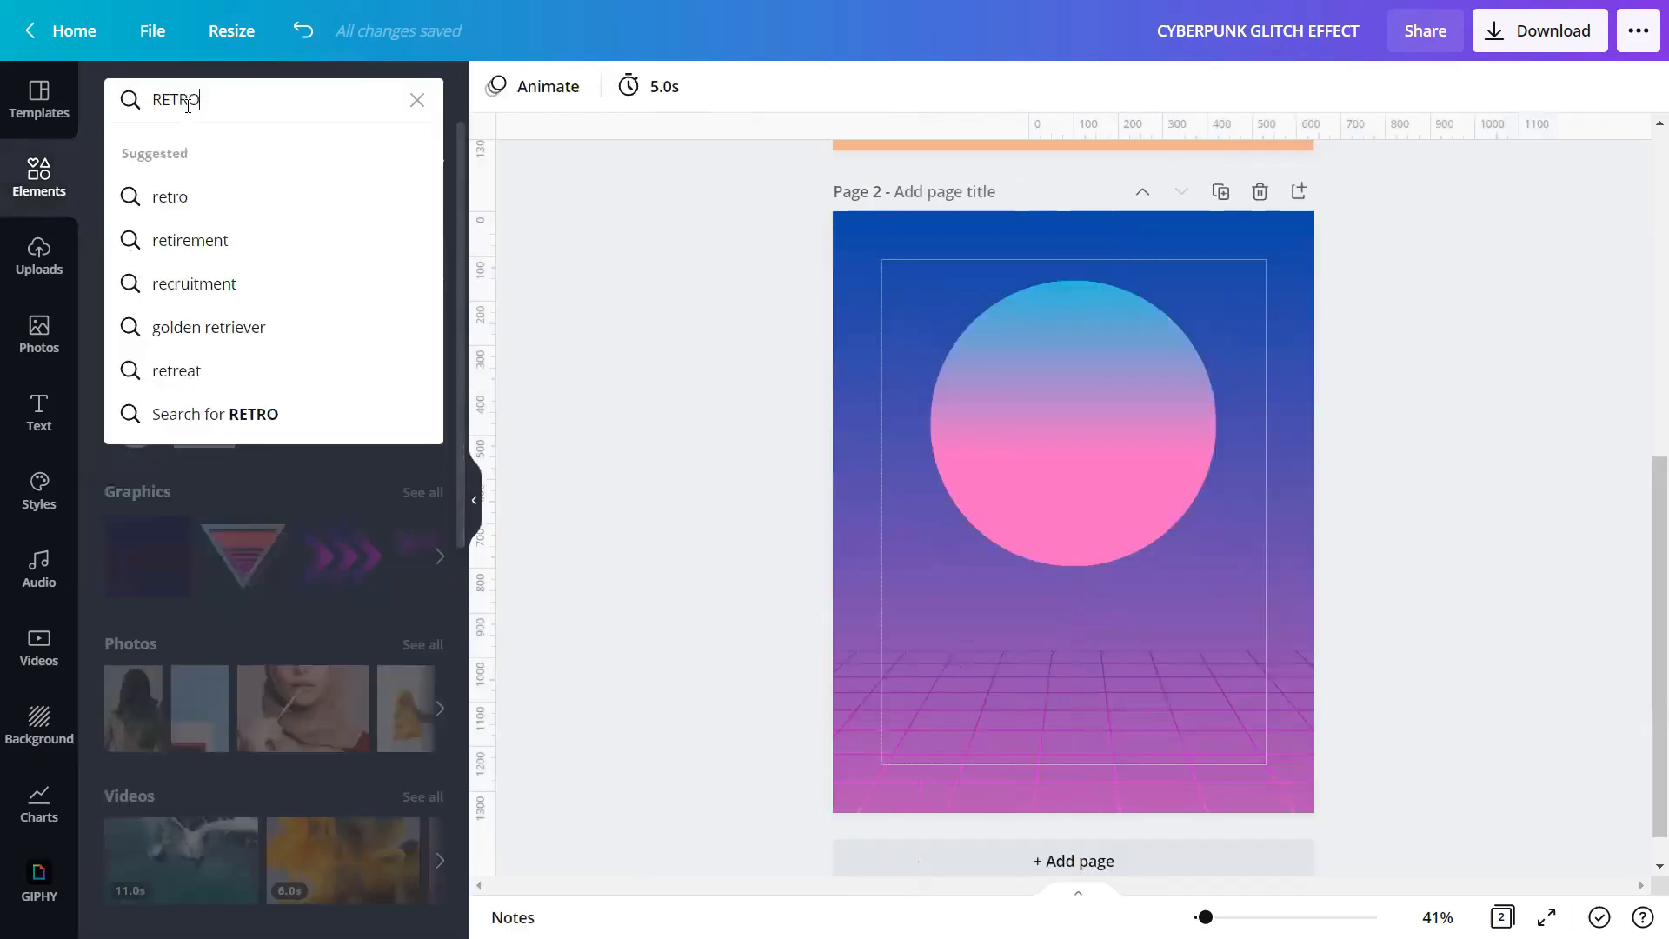
text( SUNSET)
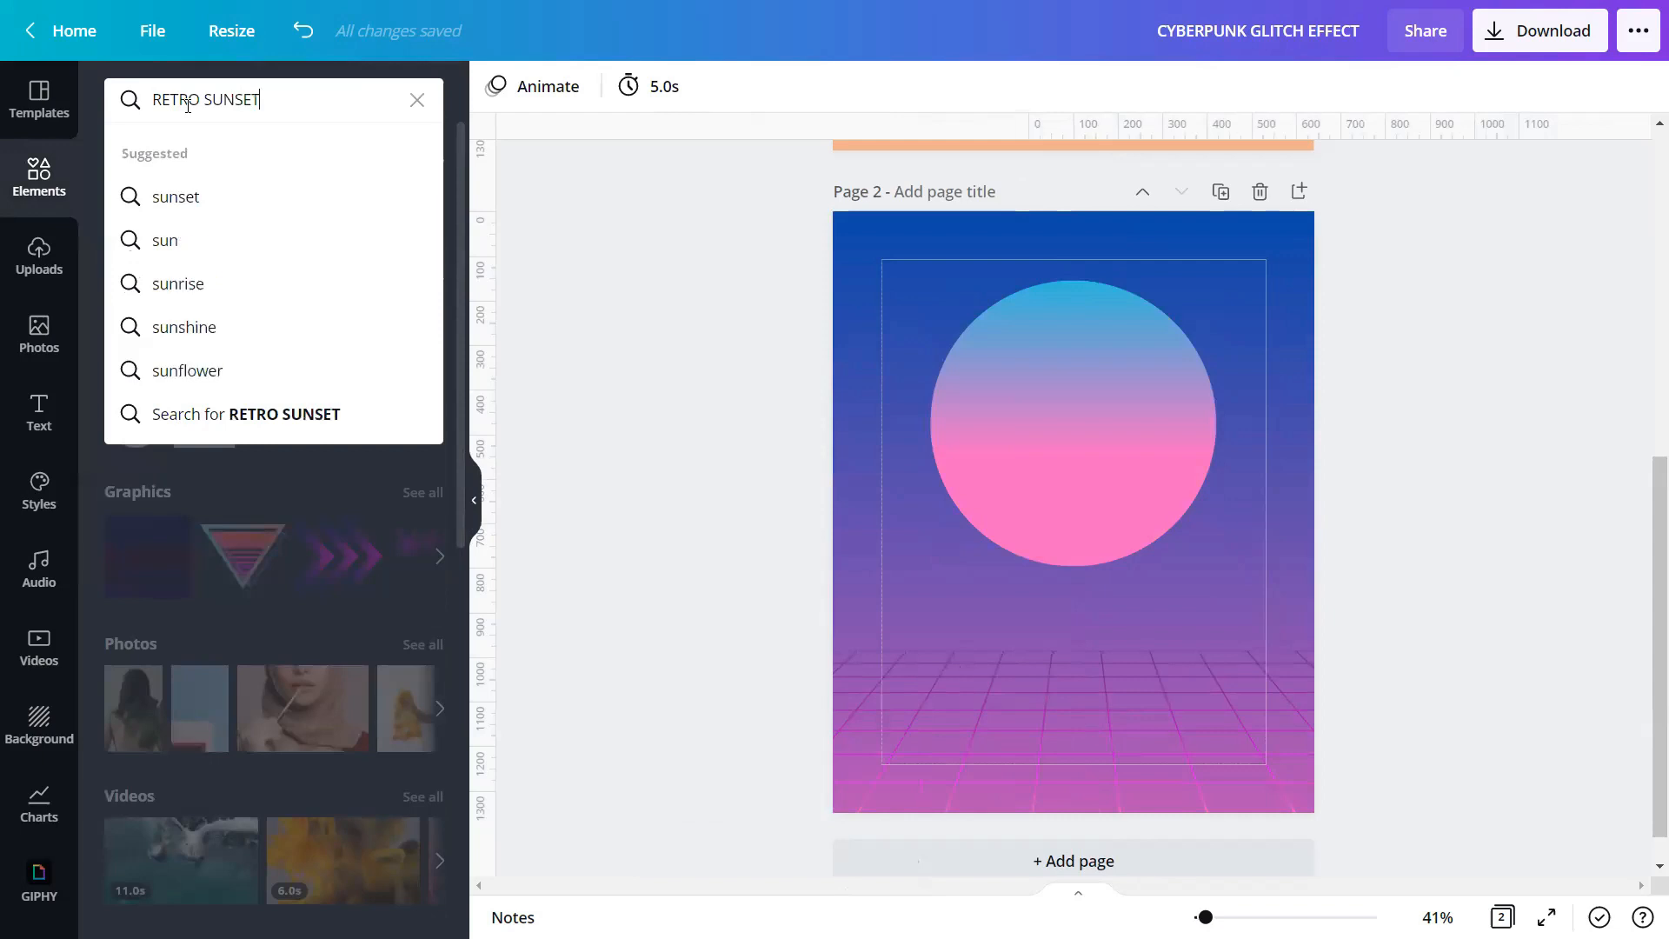
key(Return)
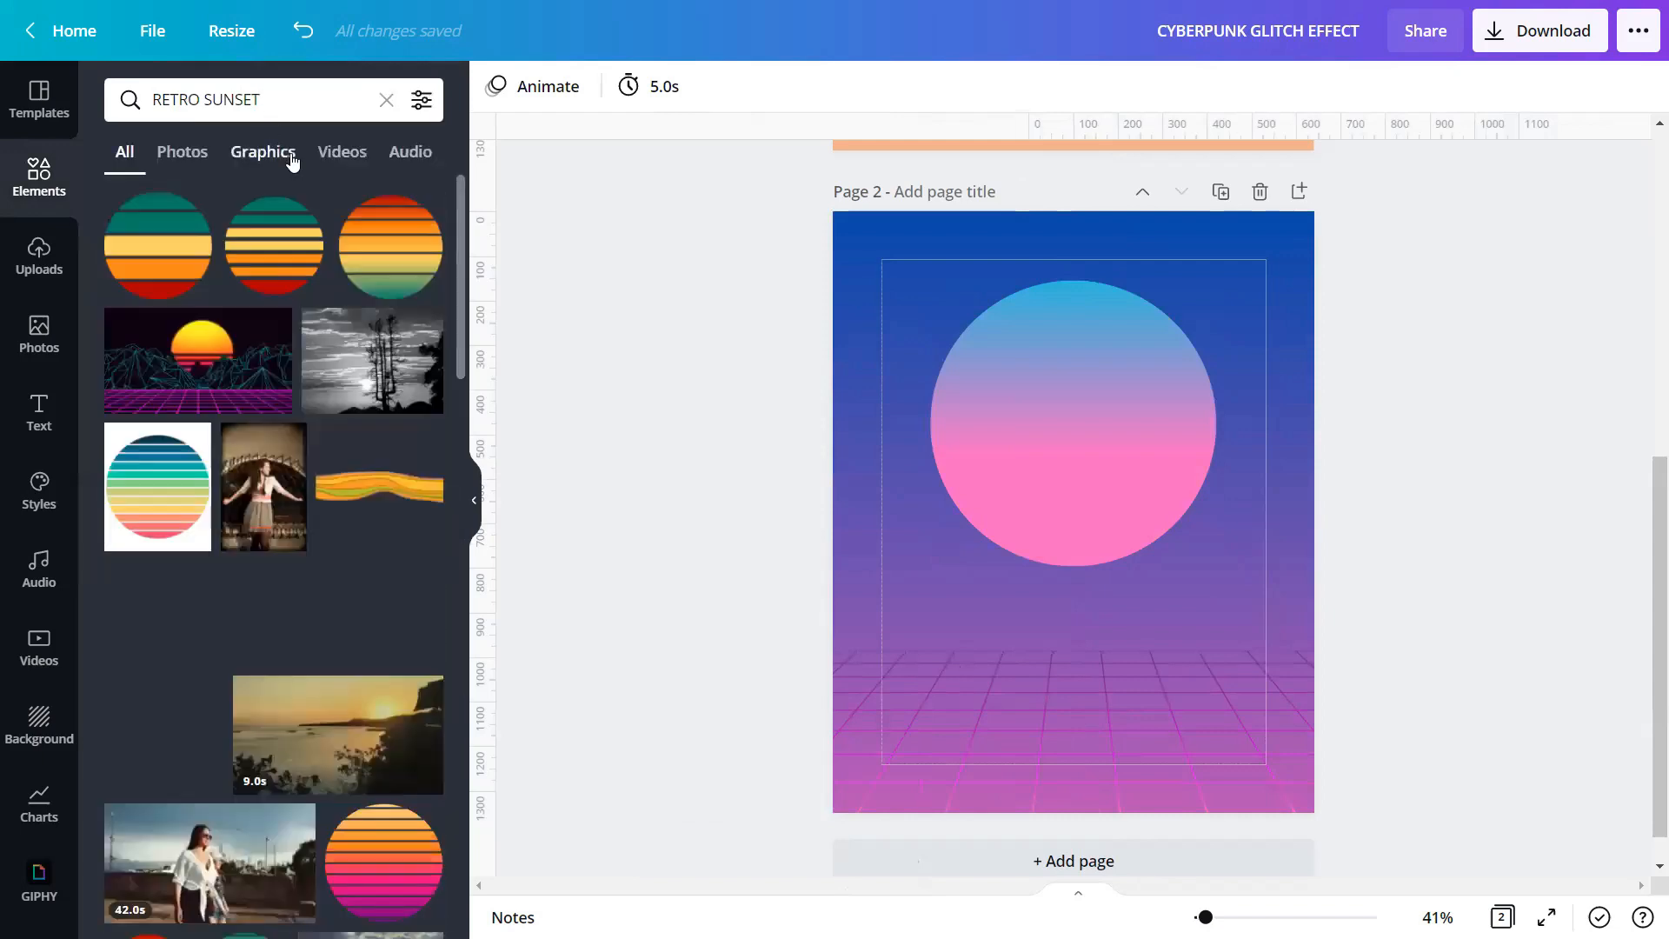
click(290, 158)
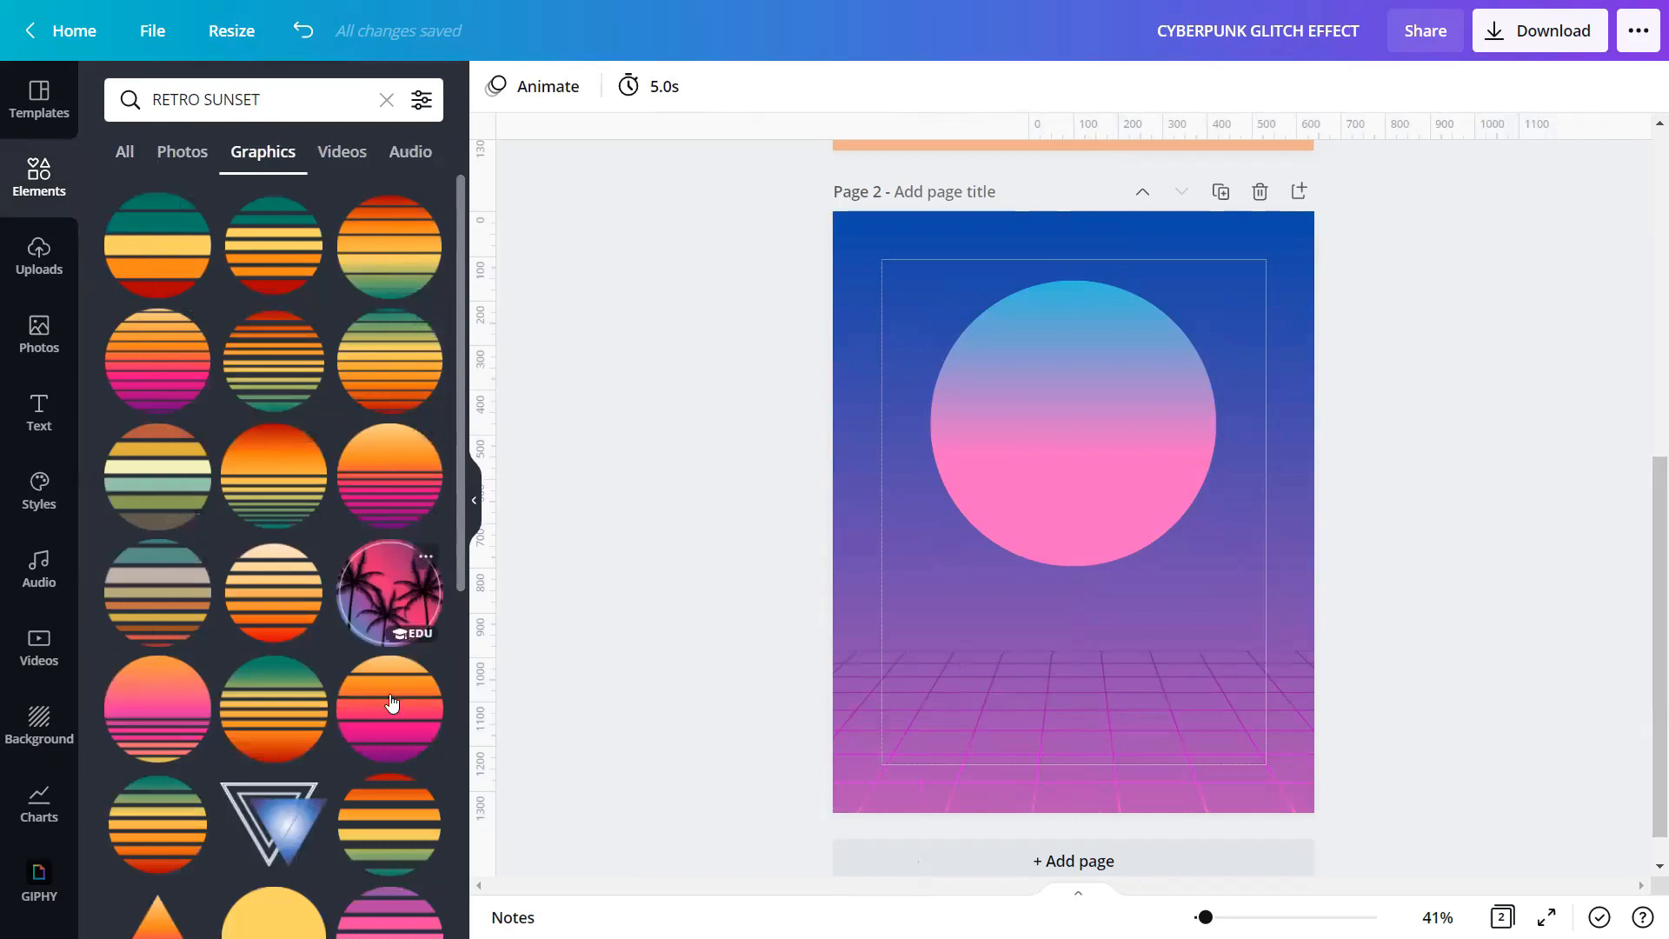
scroll(383, 608, down, 6)
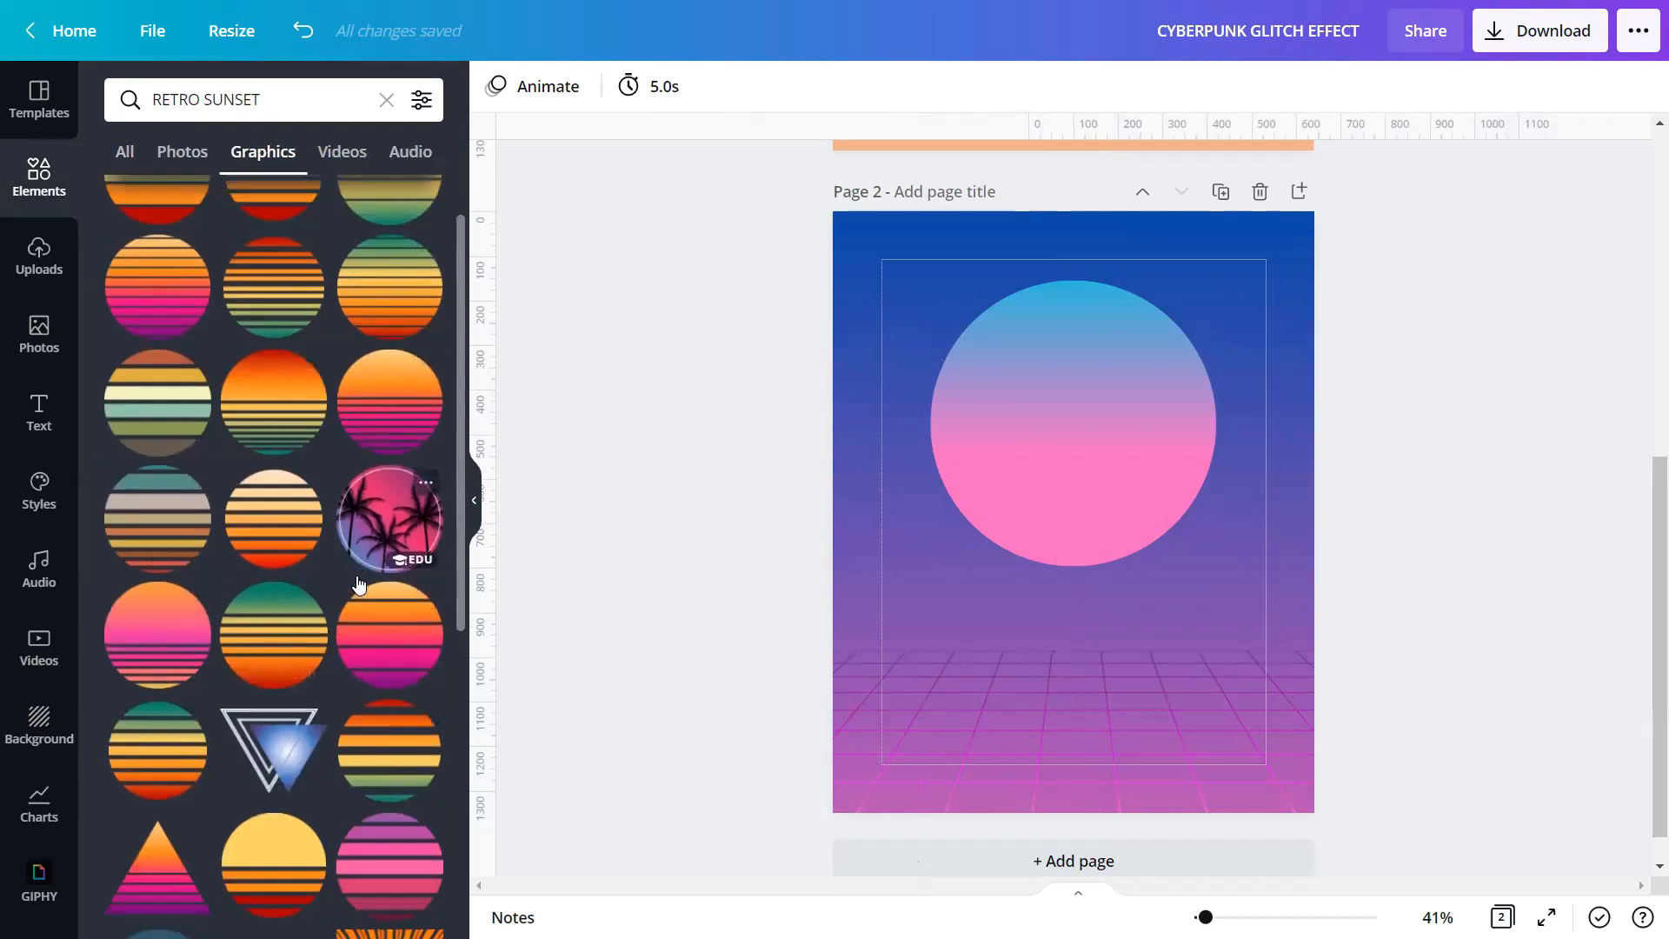
scroll(359, 583, down, 2)
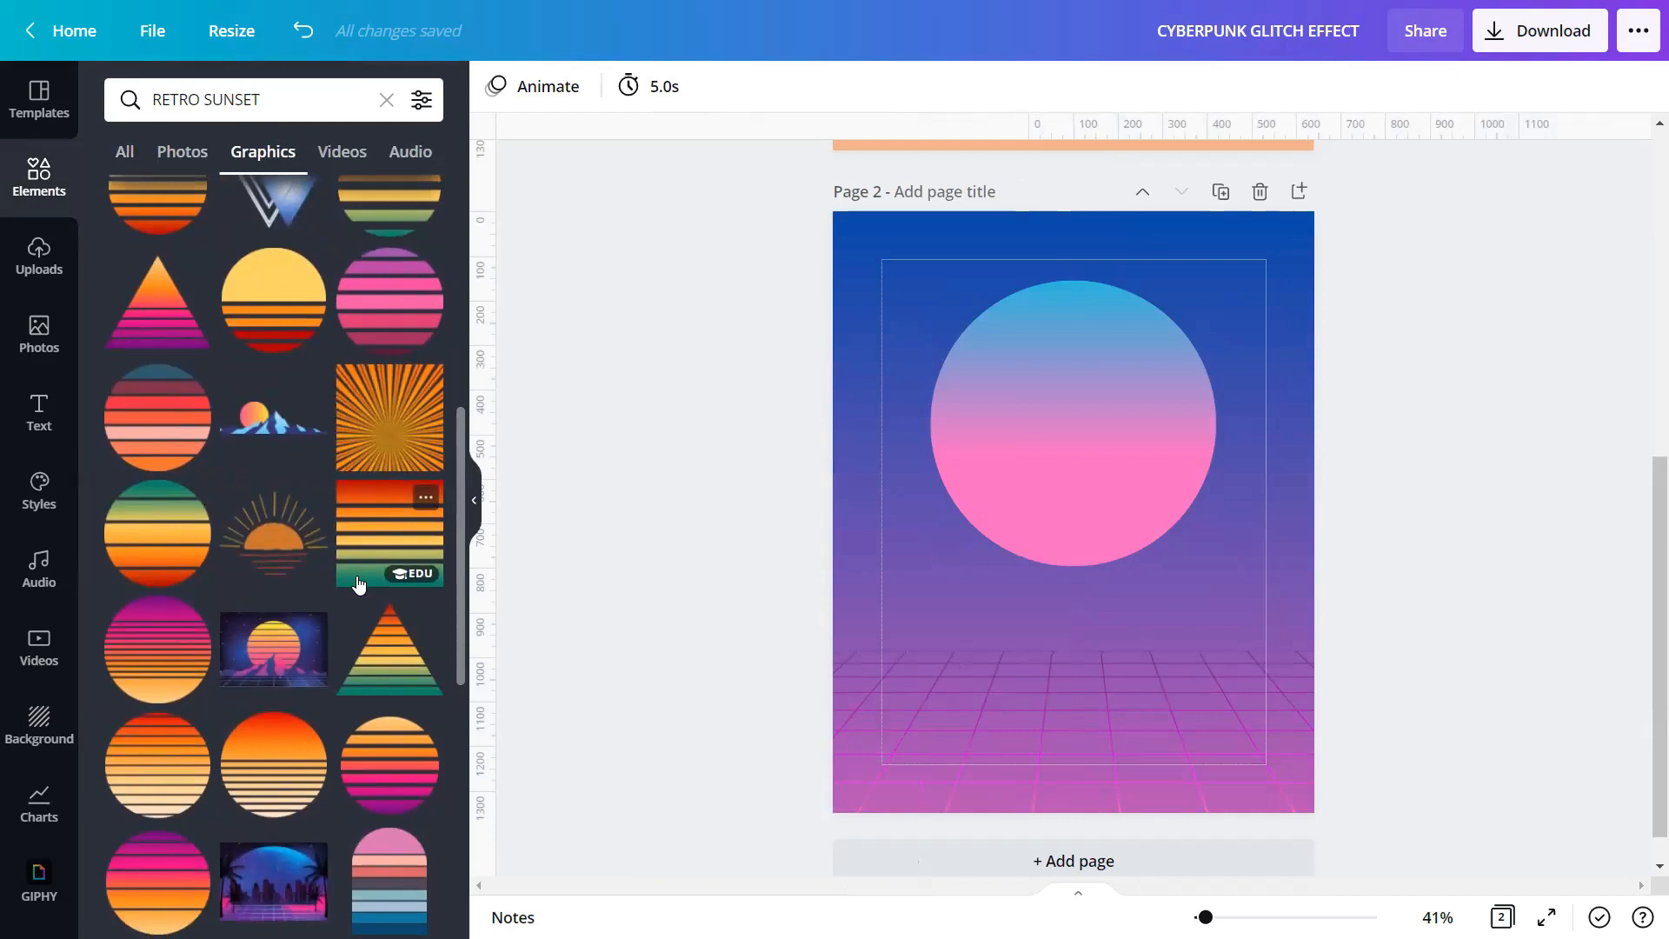
scroll(359, 580, up, 7)
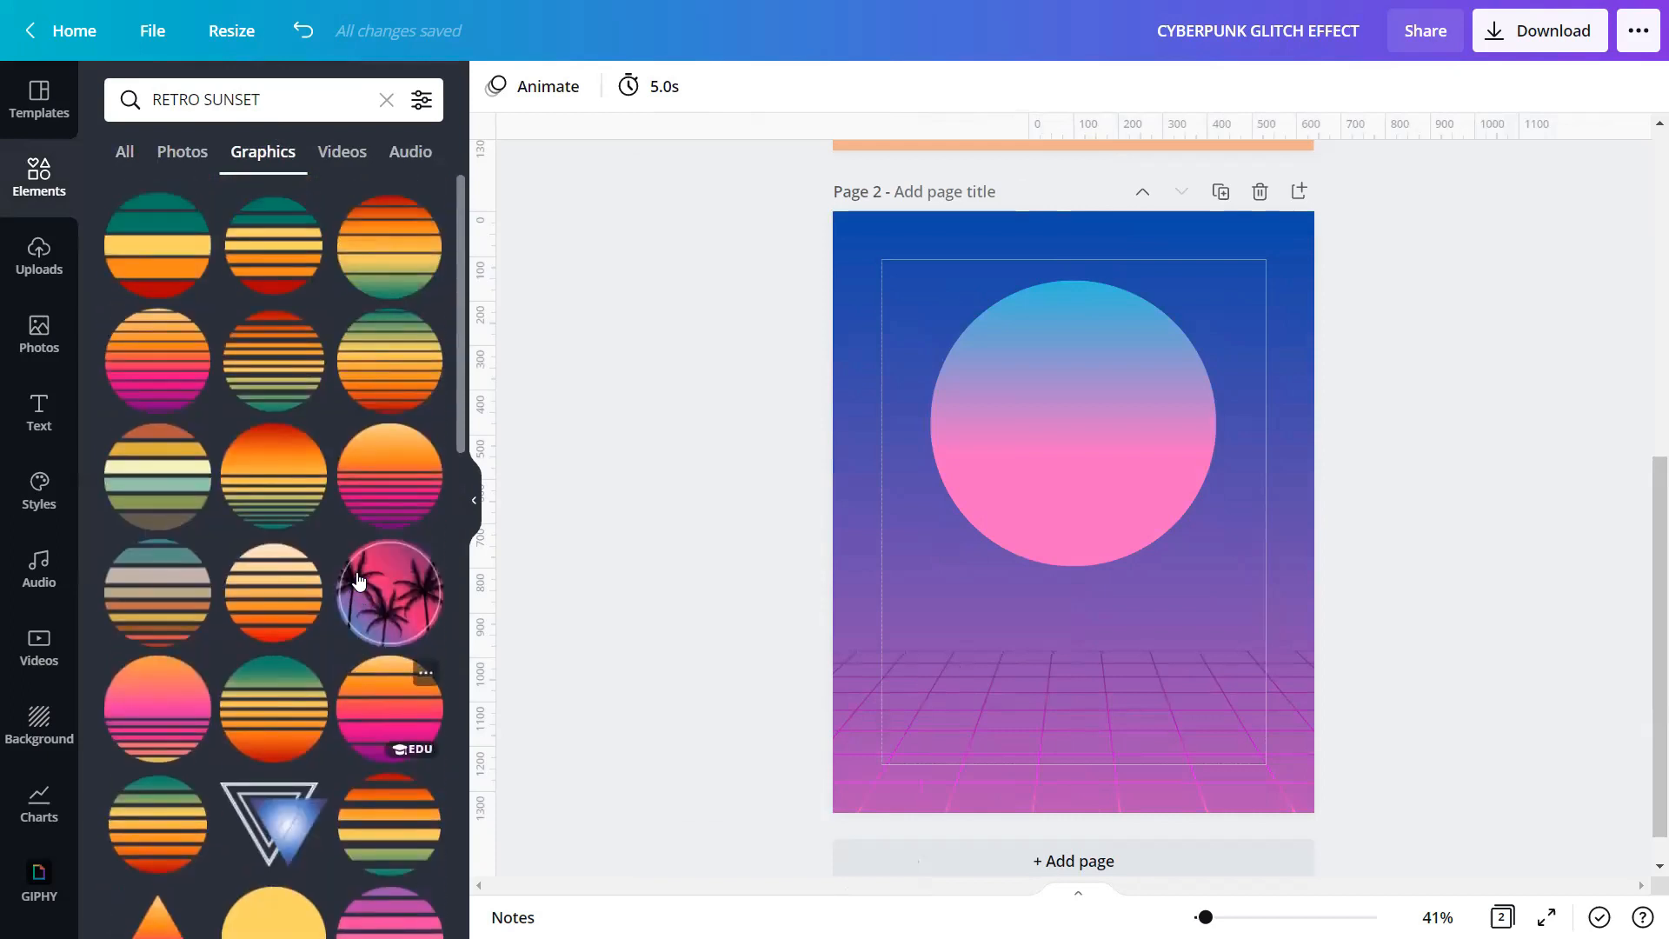
click(474, 500)
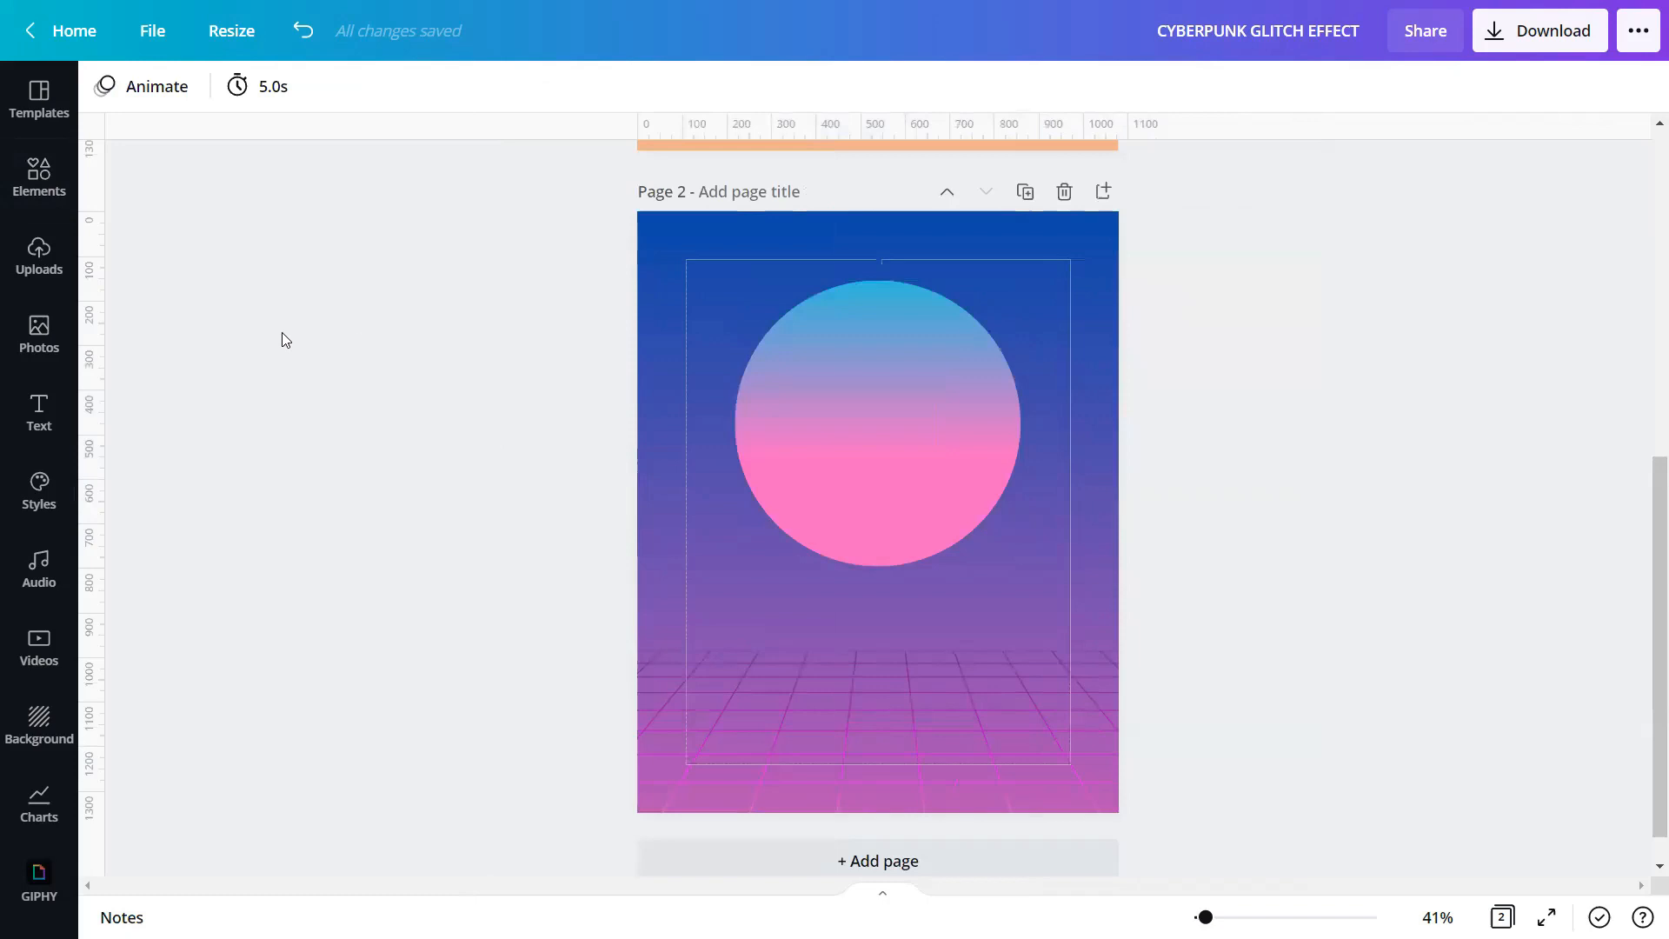
Add the uploaded photo of the pink-haired woman in the futuristic outfit to page 2
click(40, 277)
click(122, 320)
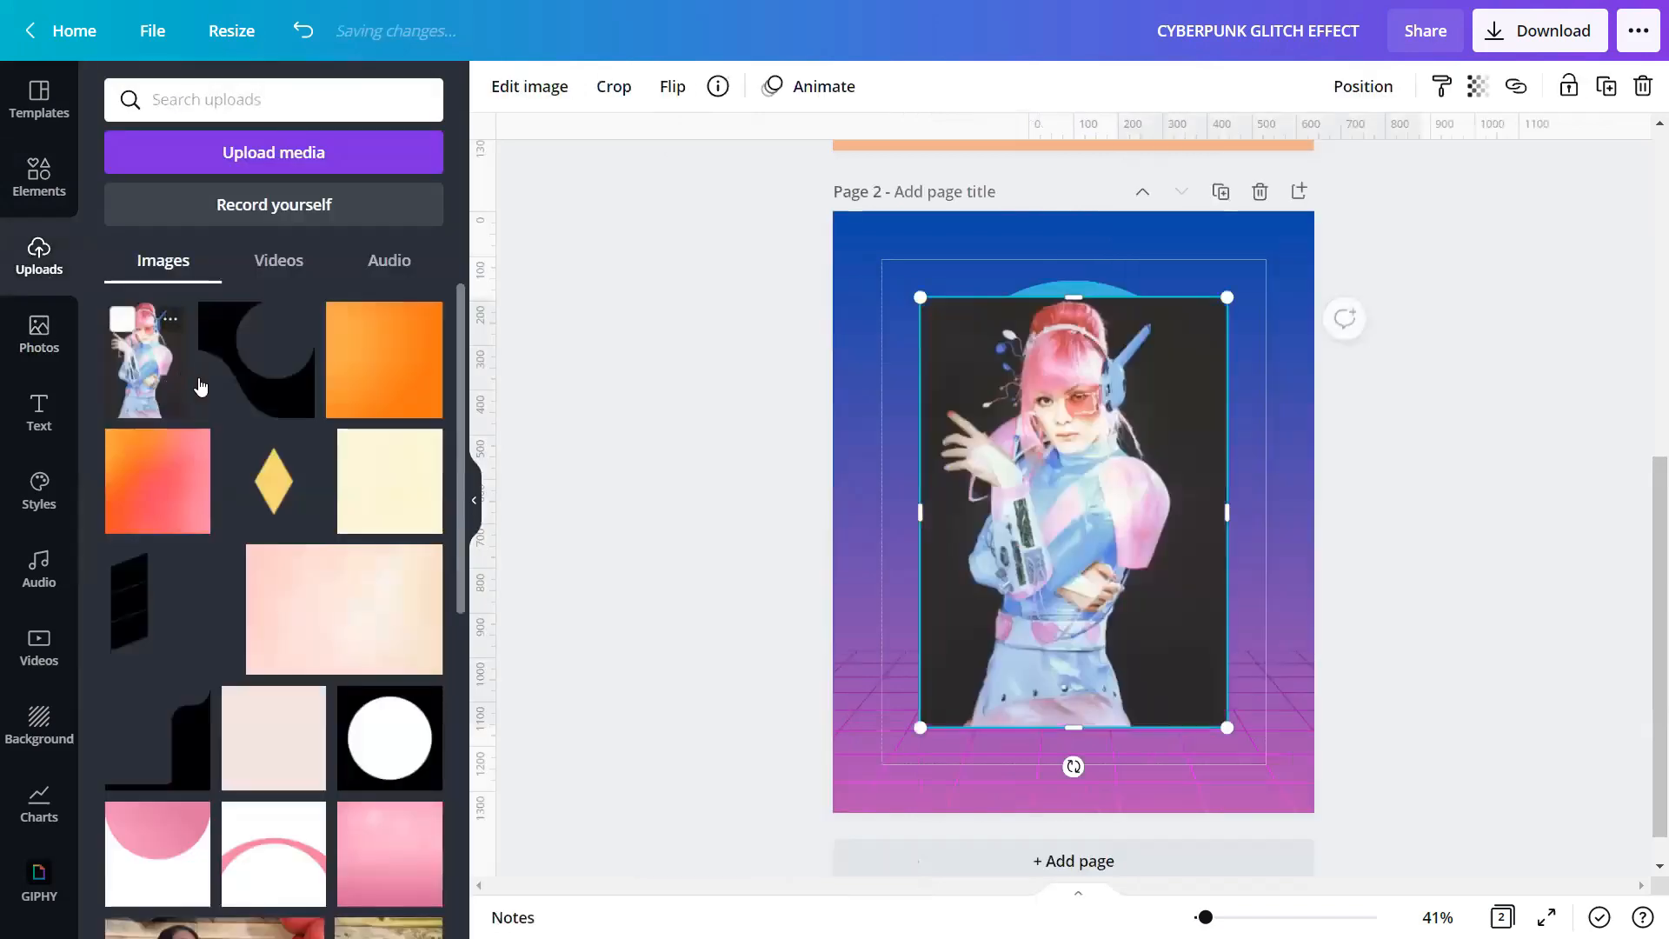
click(475, 499)
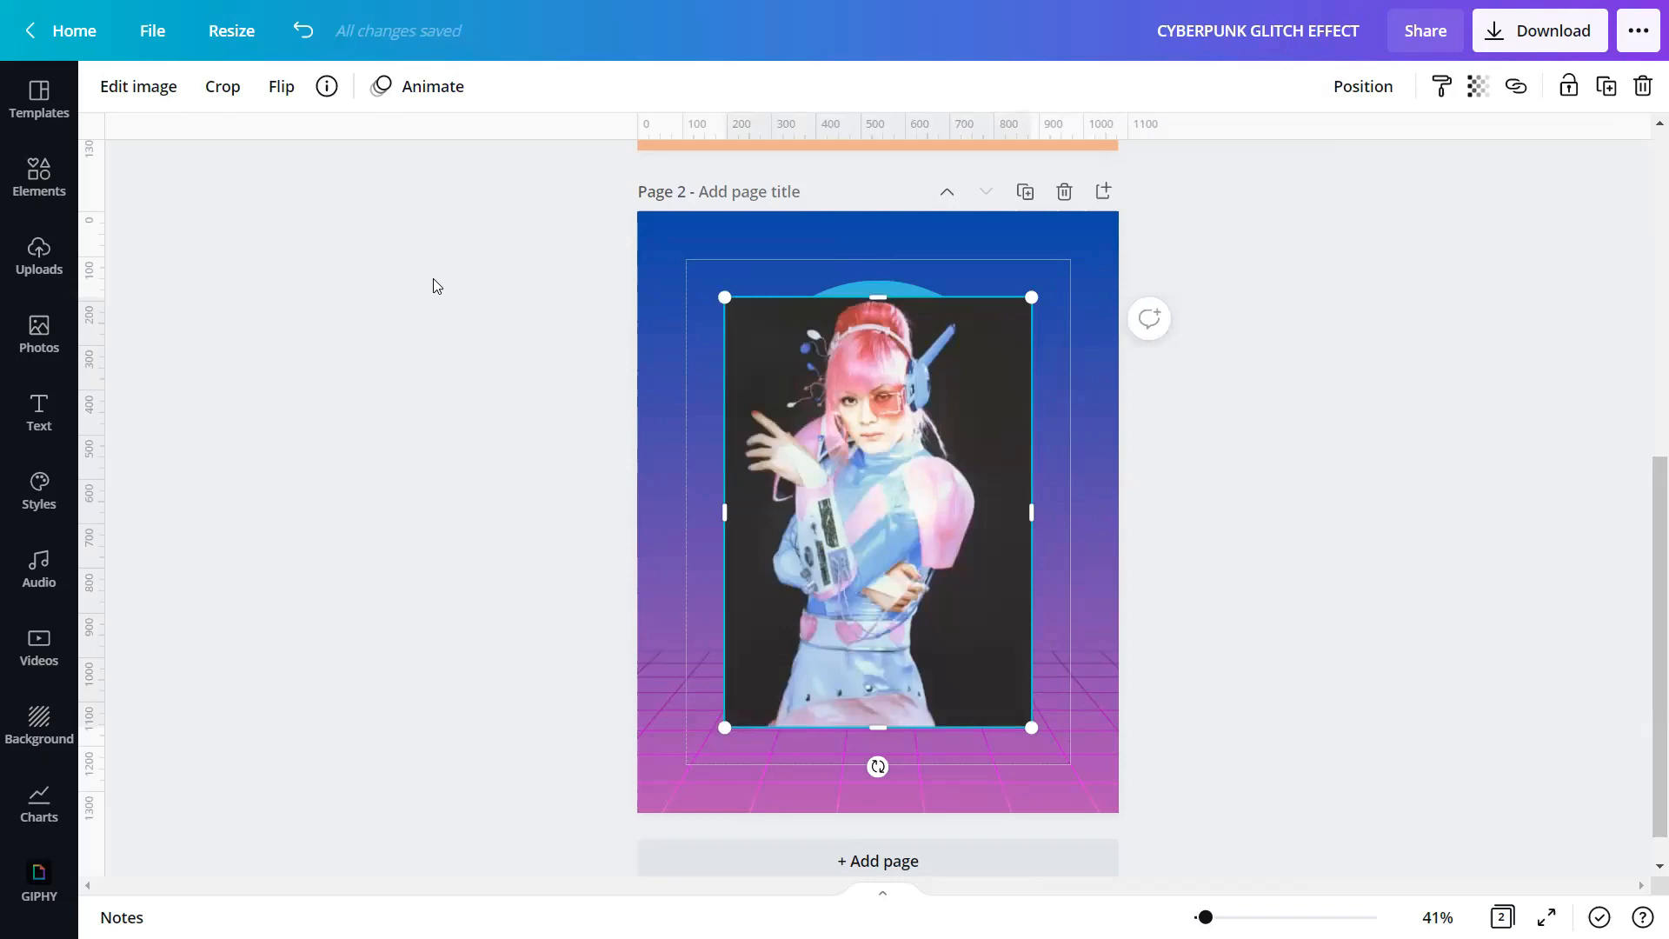
Remove the dark background from the woman's photo with Background Remover and apply the result
click(126, 86)
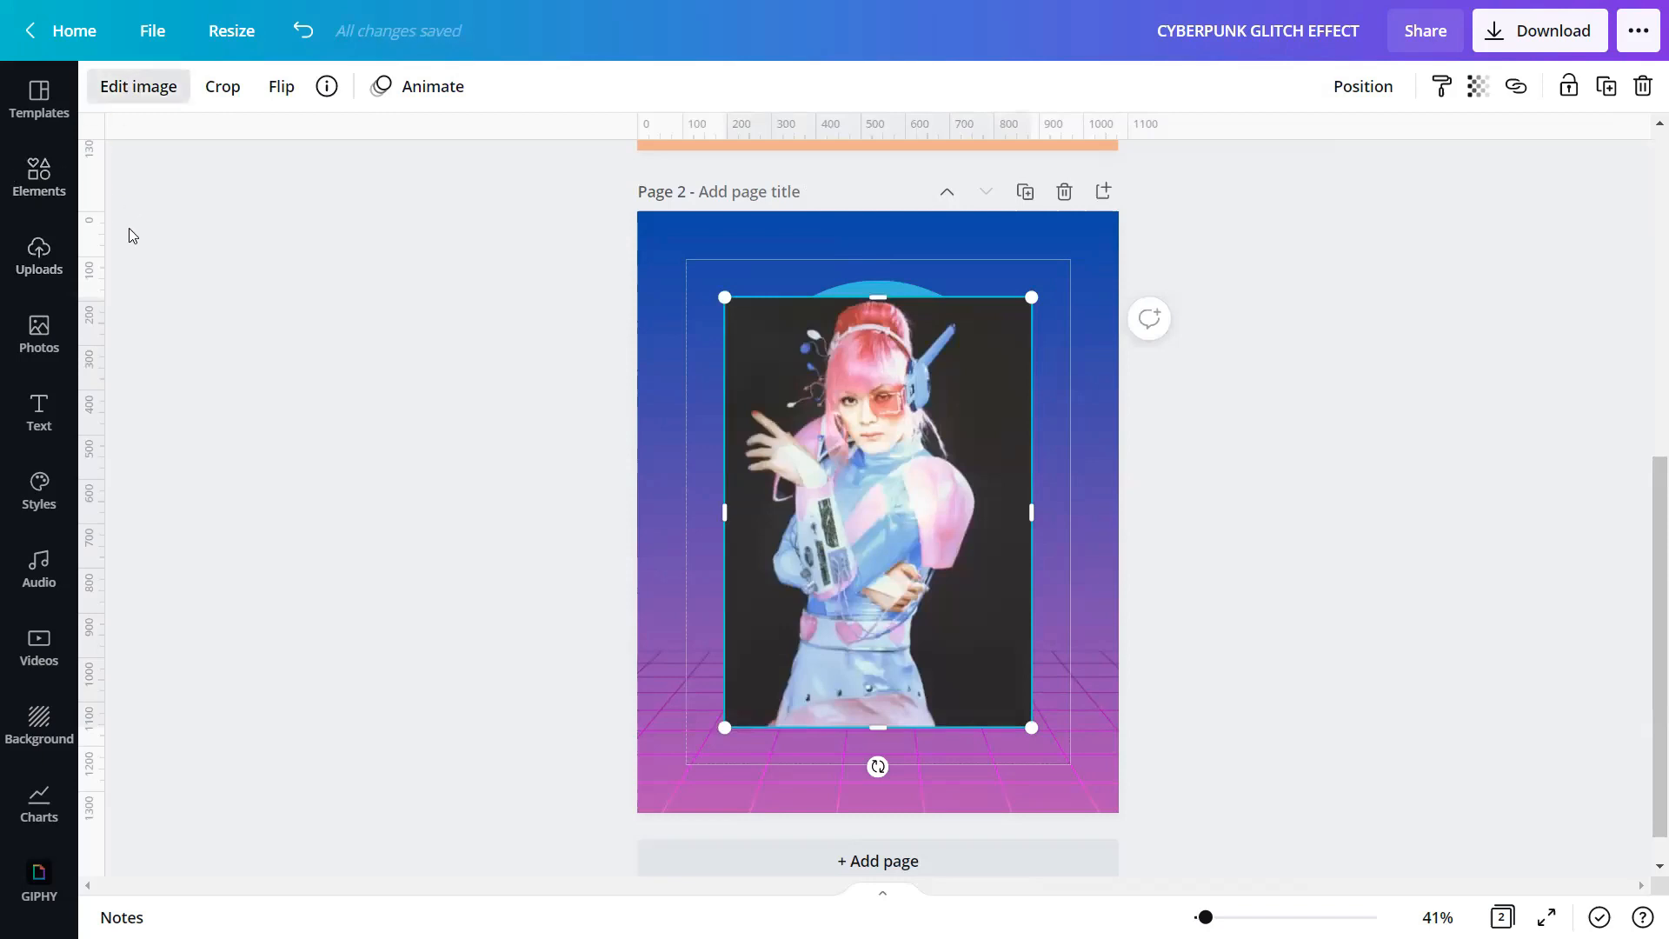
click(158, 437)
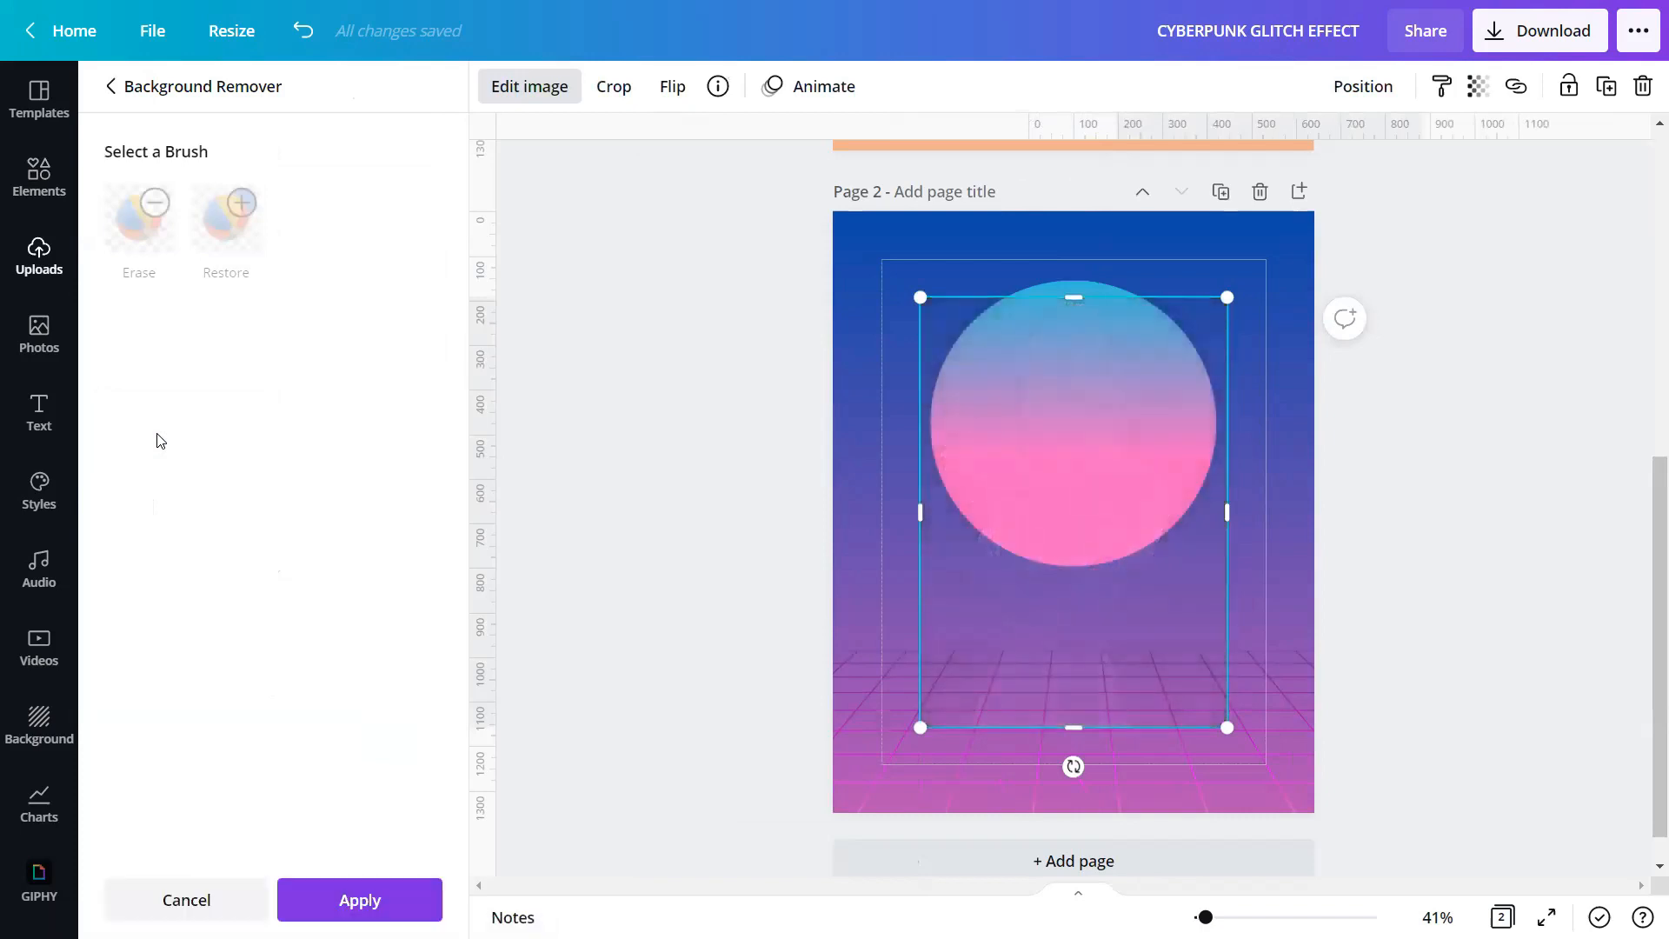
click(331, 901)
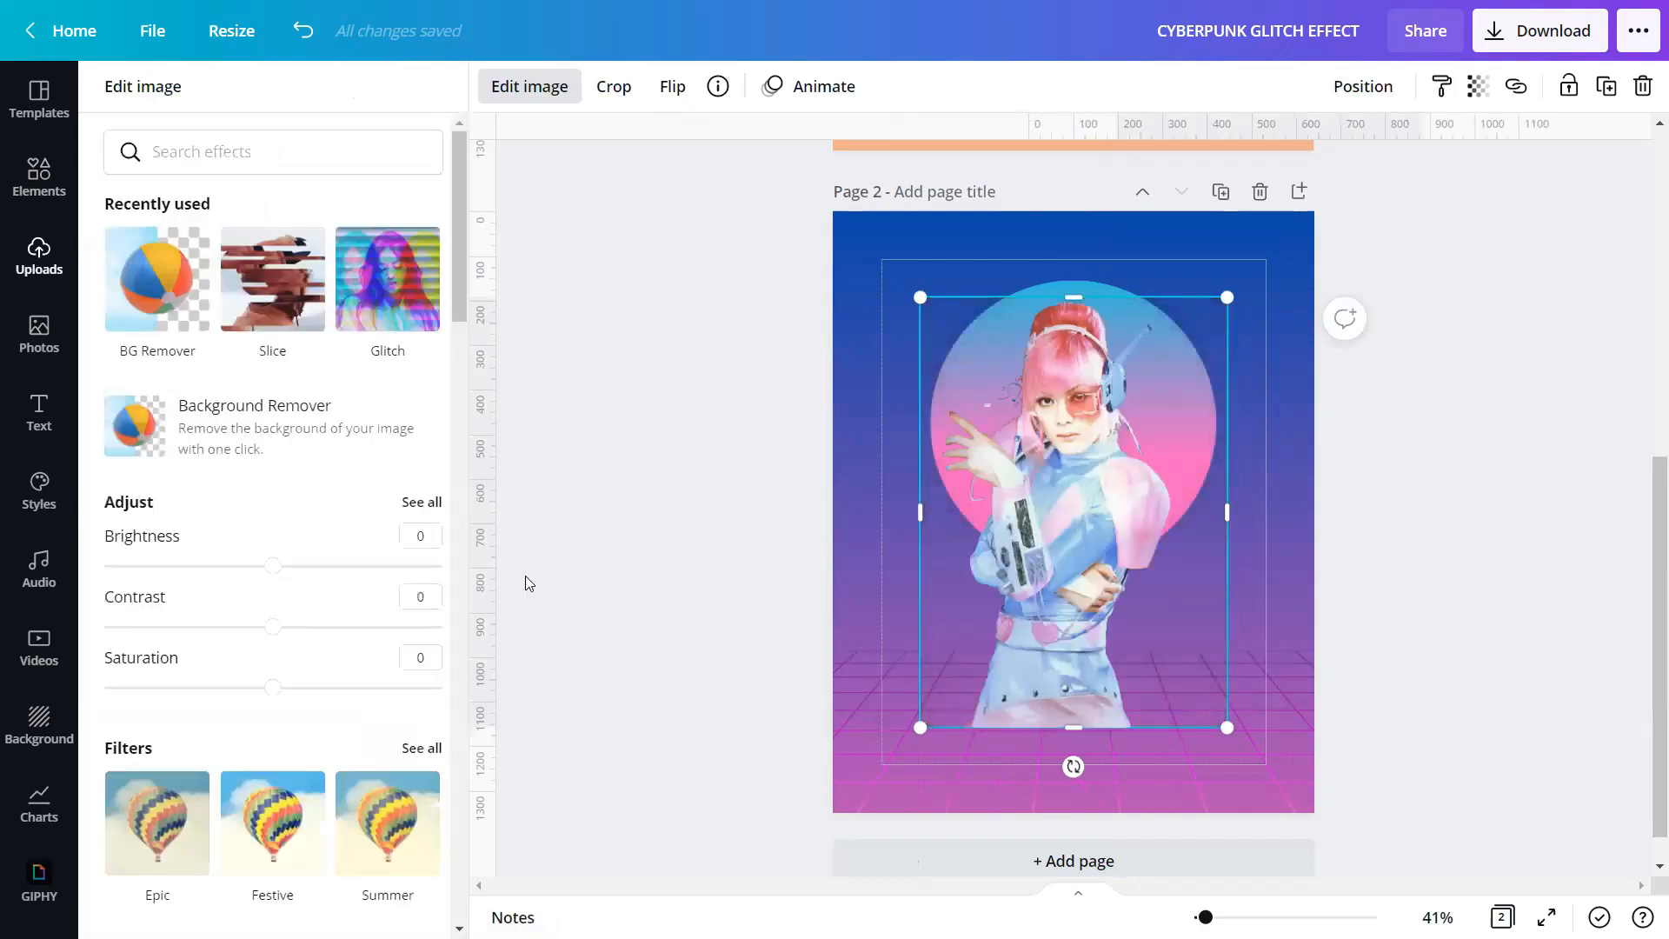
click(584, 511)
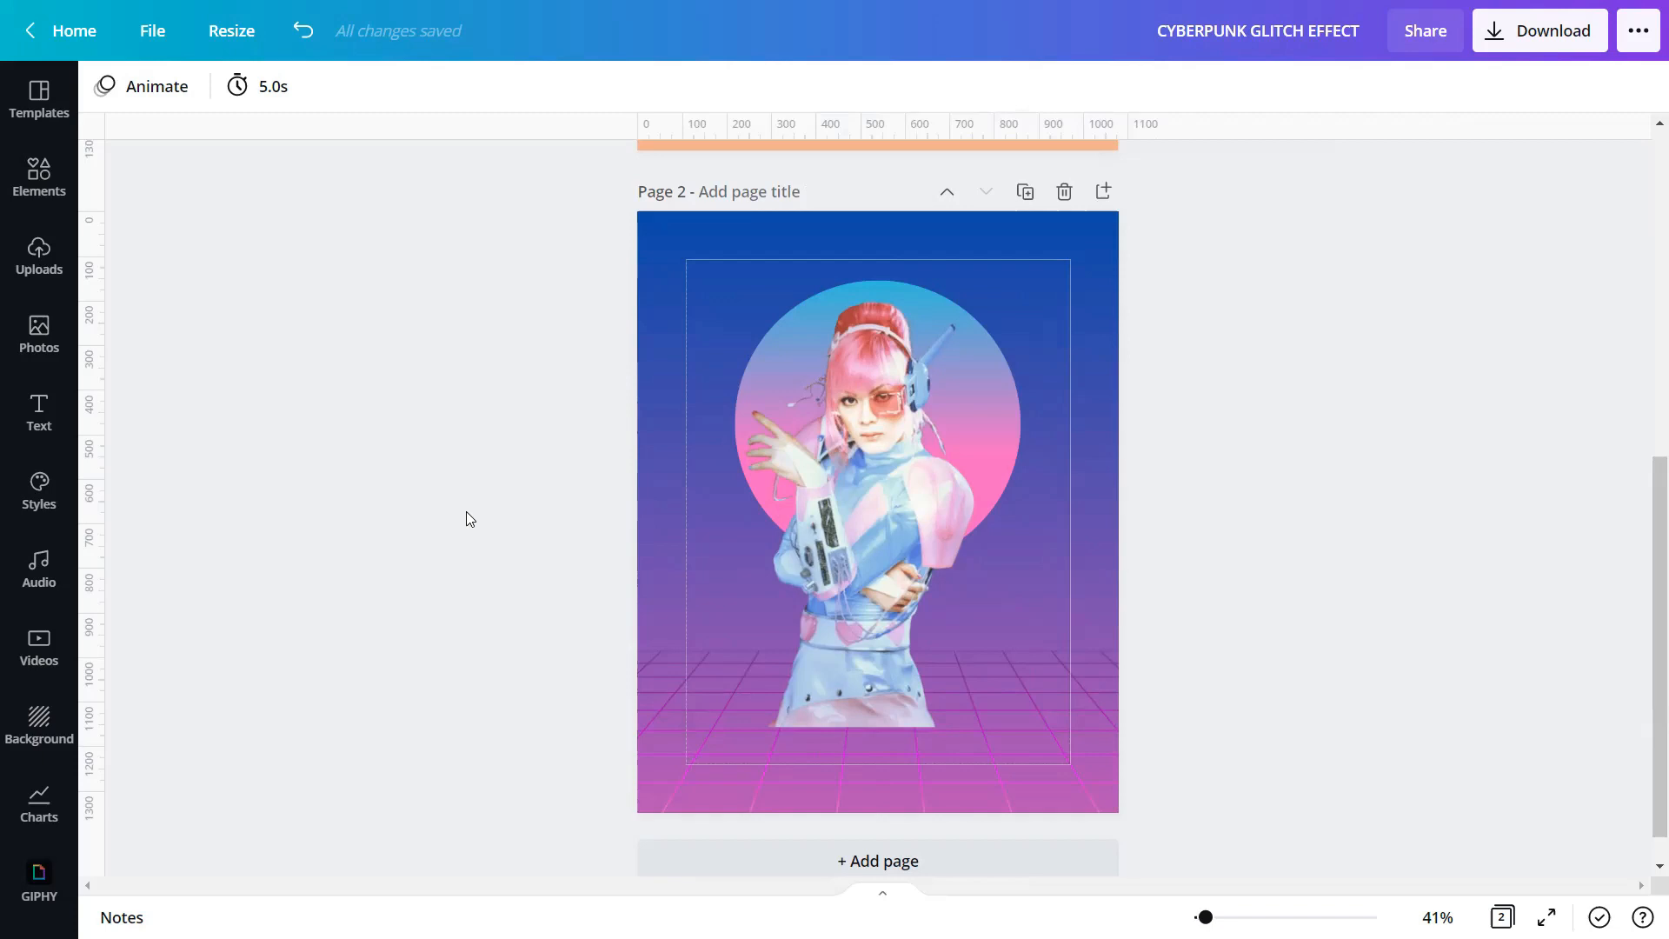
Enlarge the woman's cutout down to the page's bottom edge and center it horizontally on the page
click(972, 666)
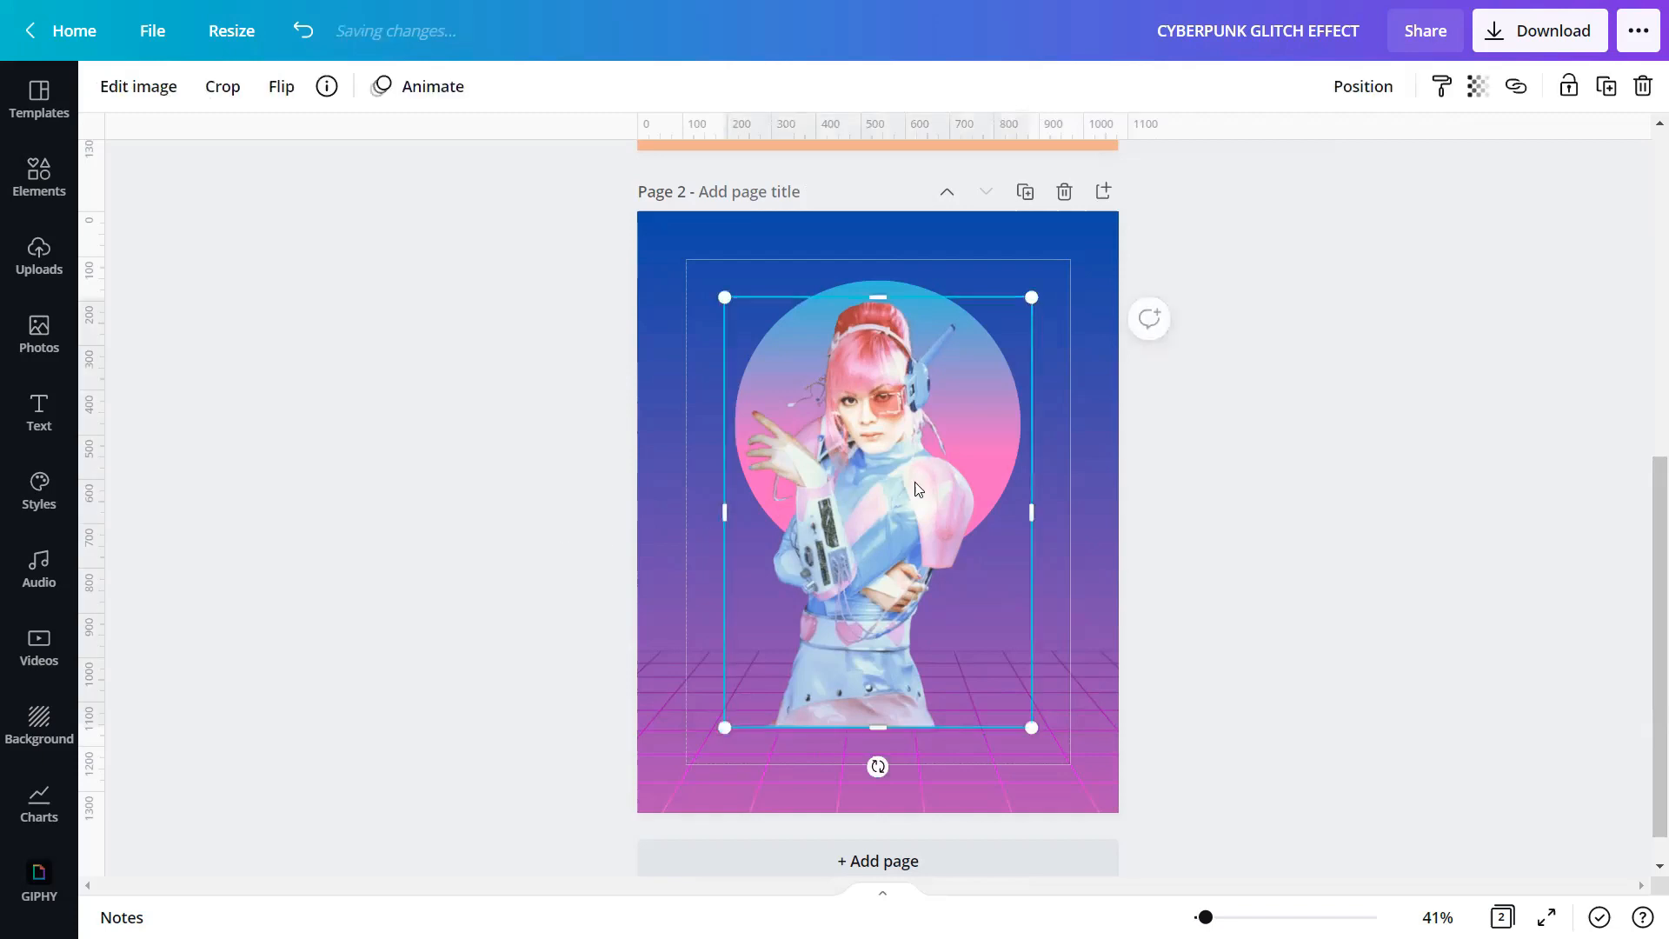
scroll(972, 666, down, 1)
drag(1031, 687, 1065, 752)
click(1361, 86)
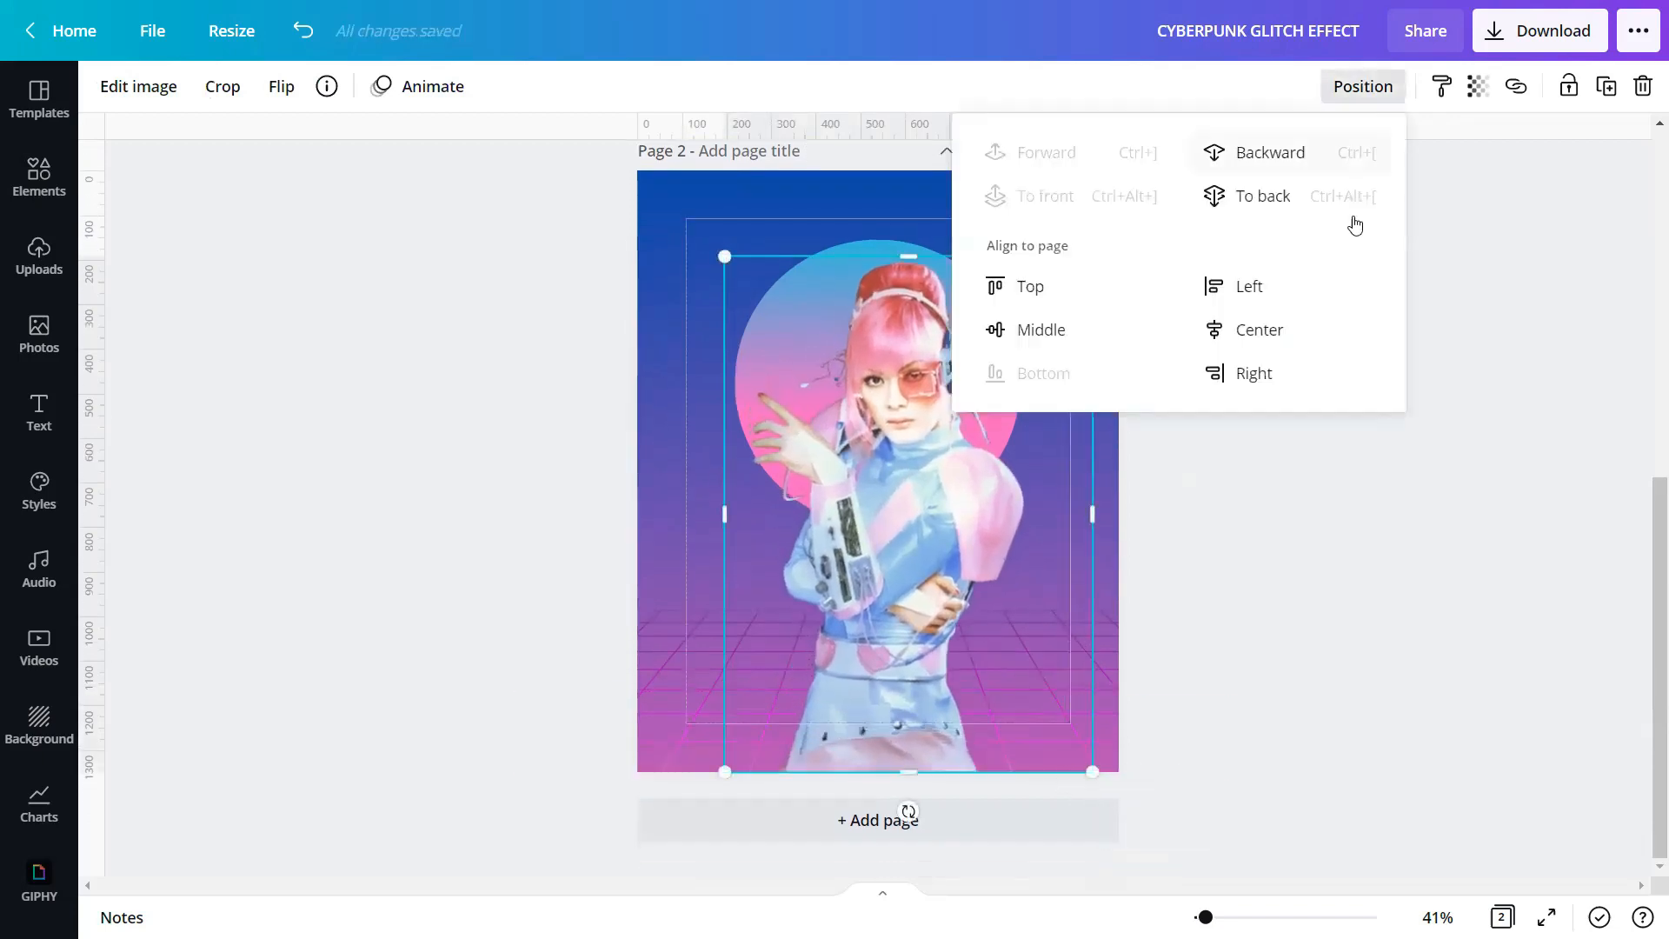
click(1297, 333)
click(1347, 600)
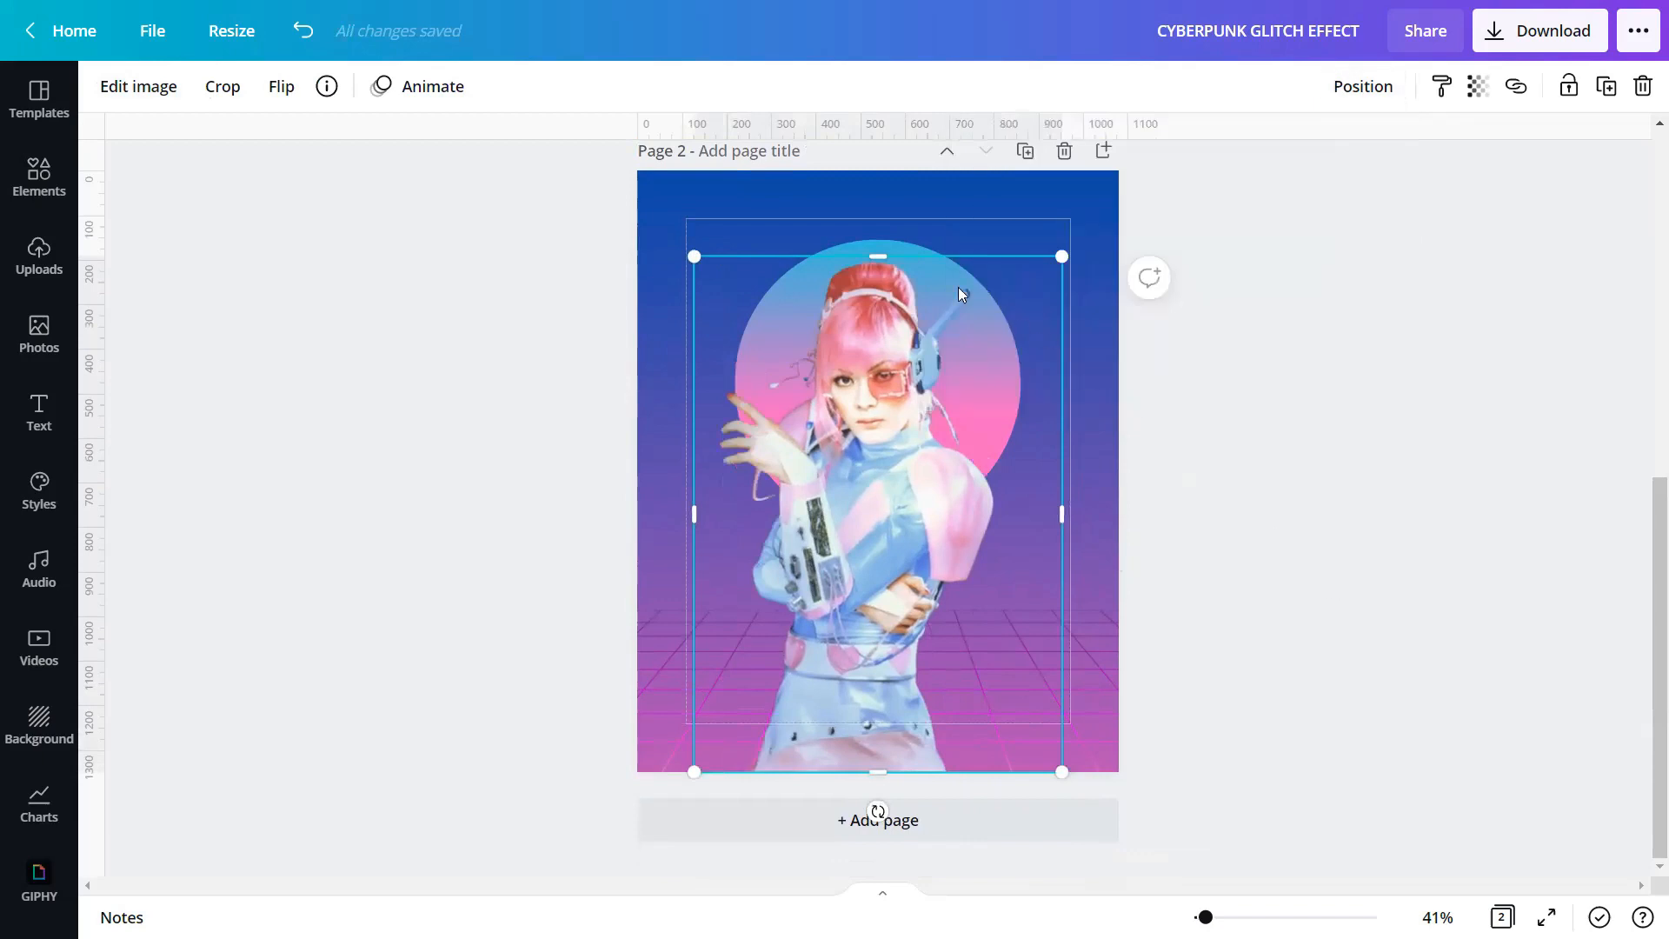
click(1311, 253)
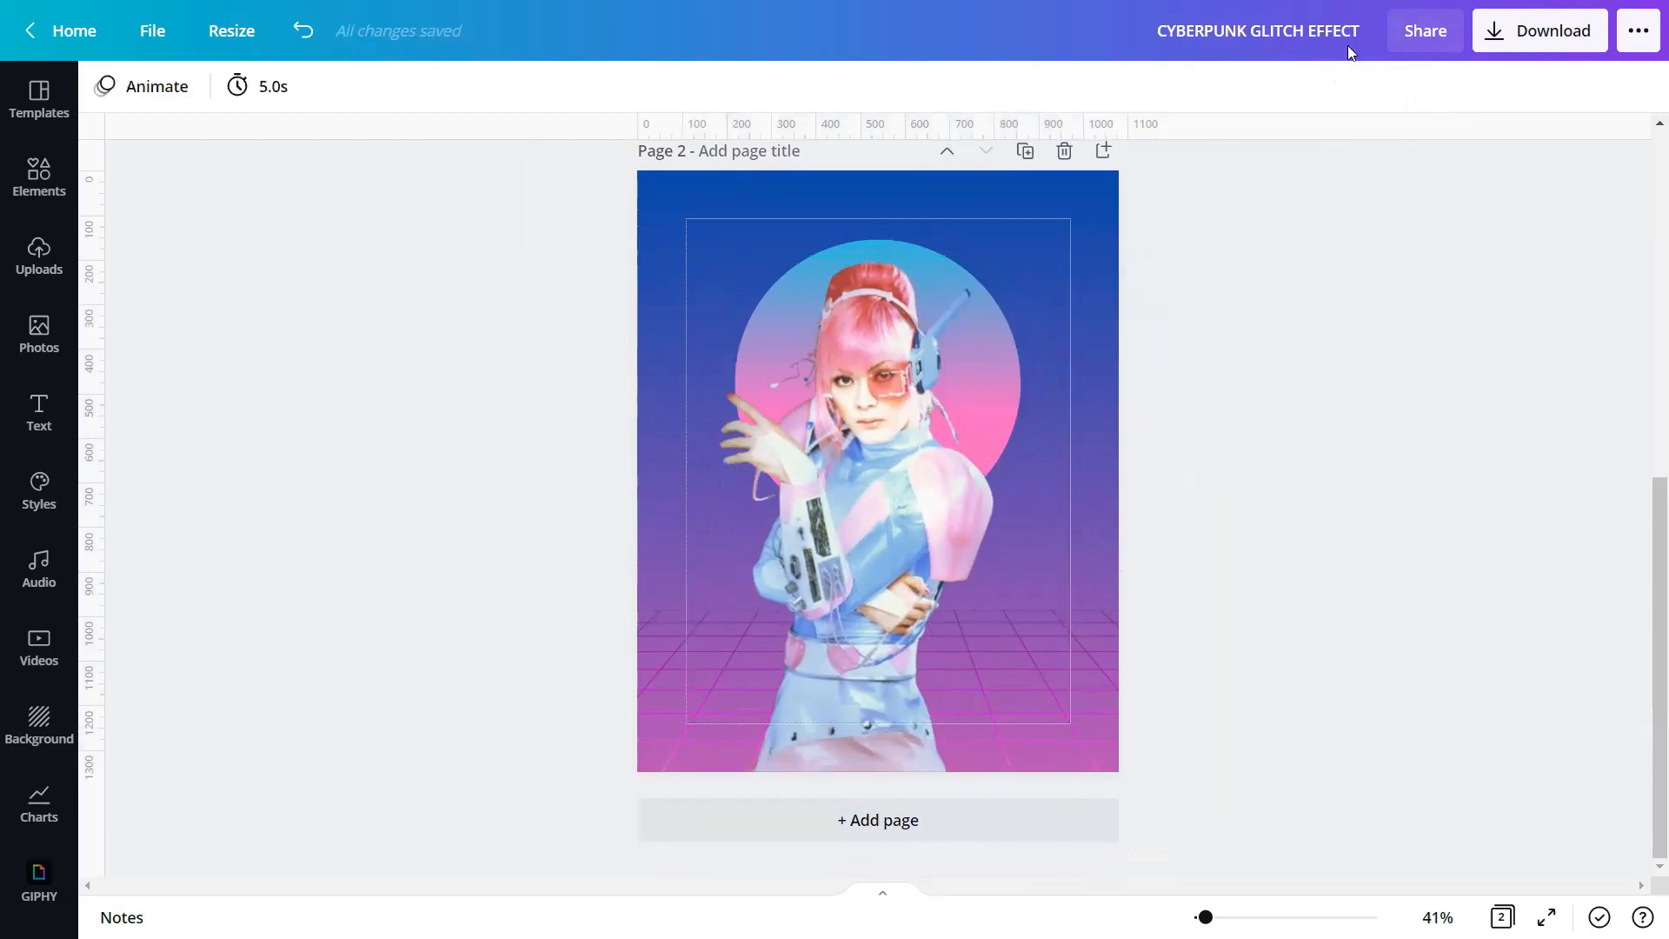
Download only page 2 of the design as a PNG at size 1
click(1494, 40)
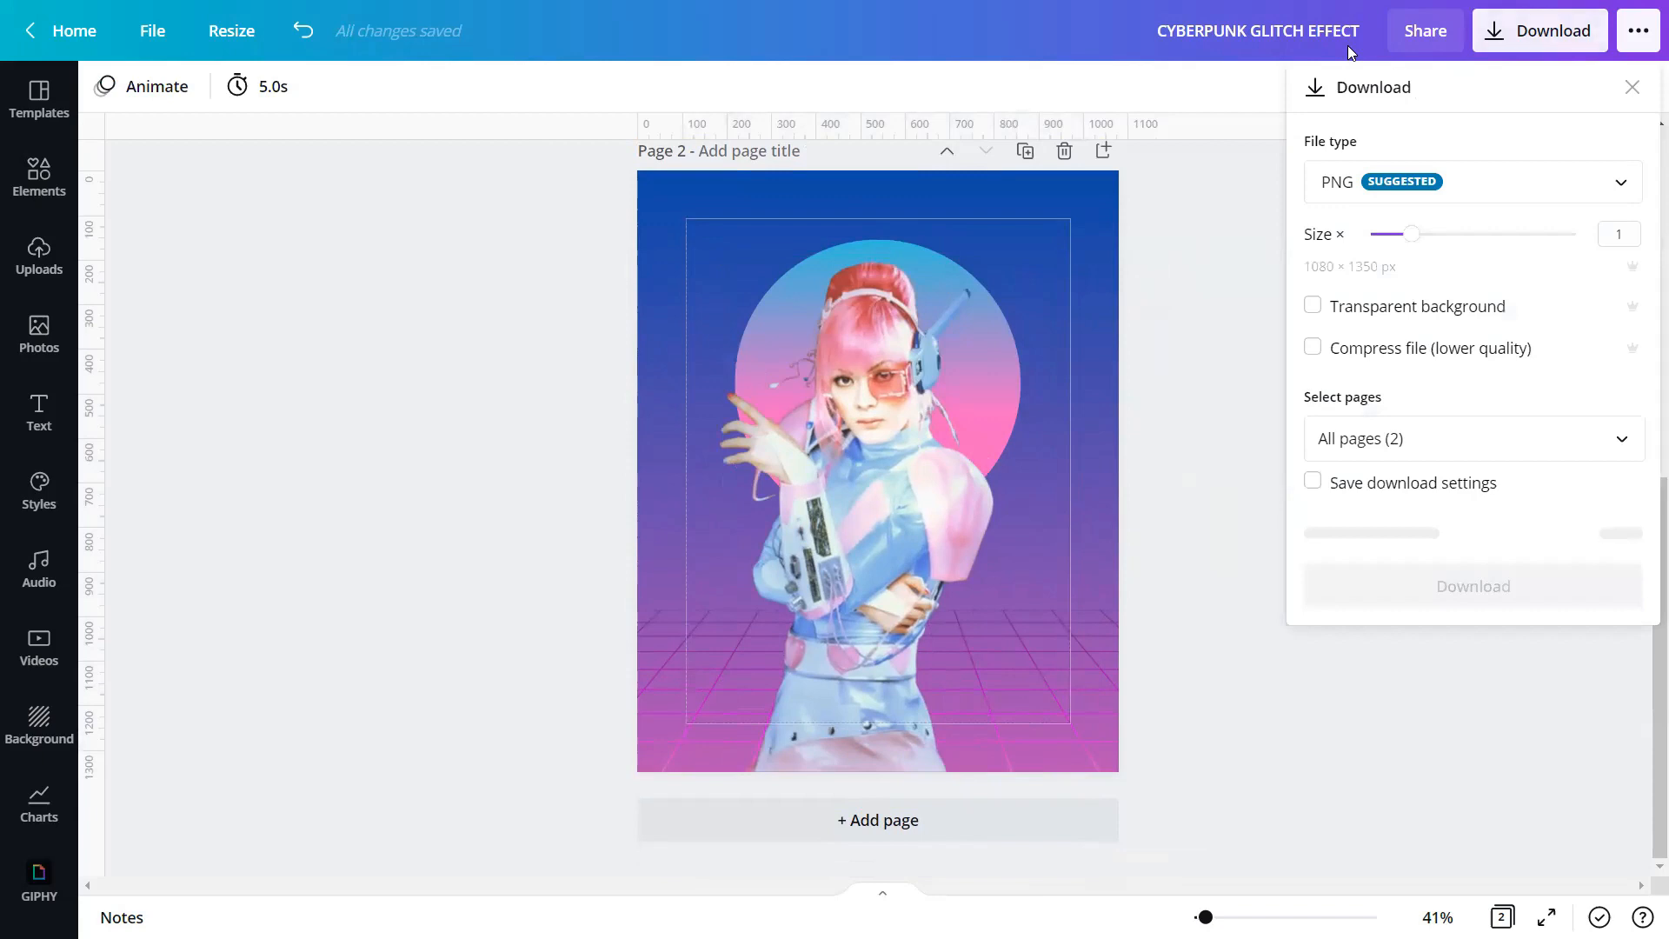
click(1609, 448)
click(1616, 619)
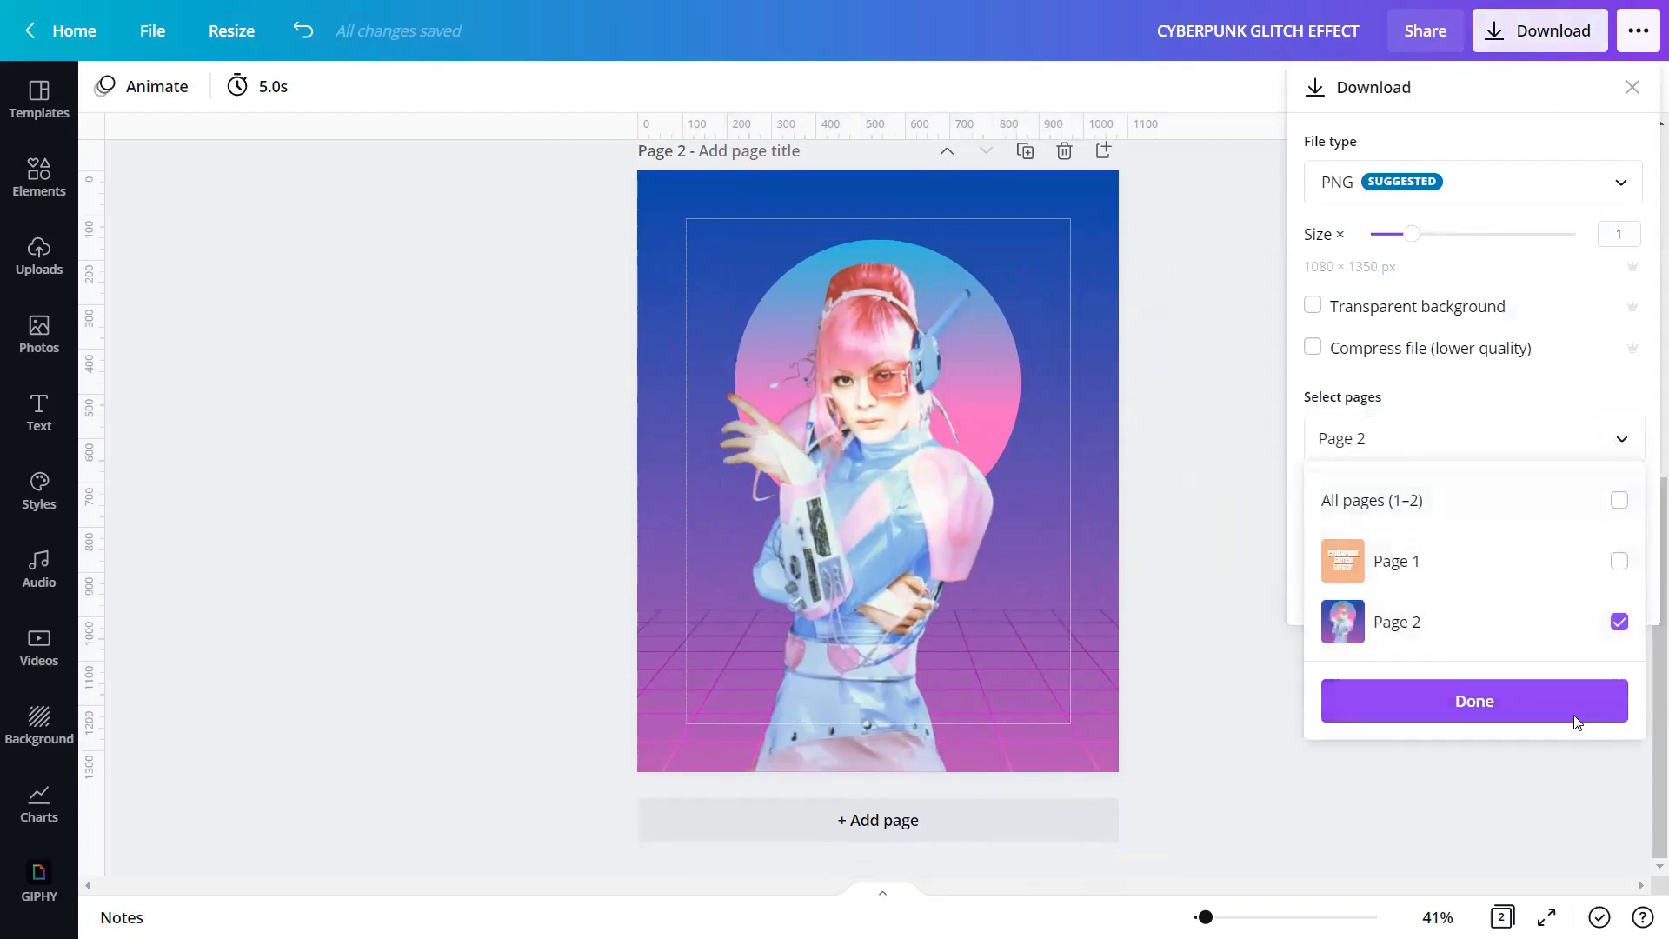
click(1573, 714)
click(1500, 548)
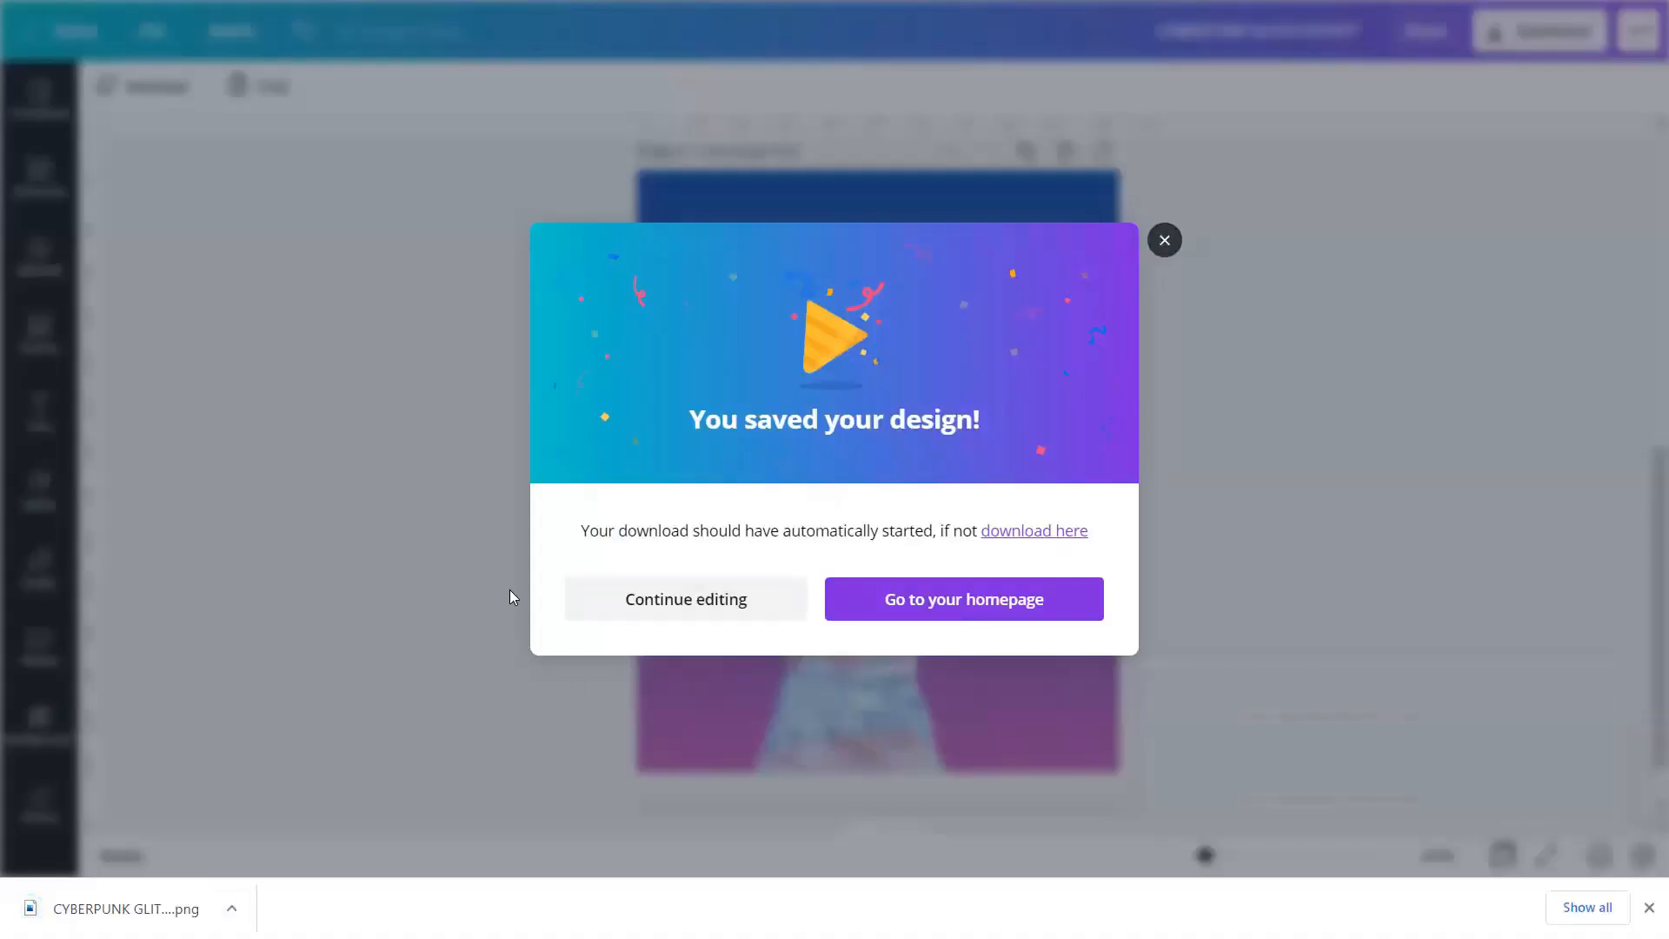
Upload the downloaded CYBERPUNK GLITCH EFFECT PNG and place it on a new page 3
click(1165, 239)
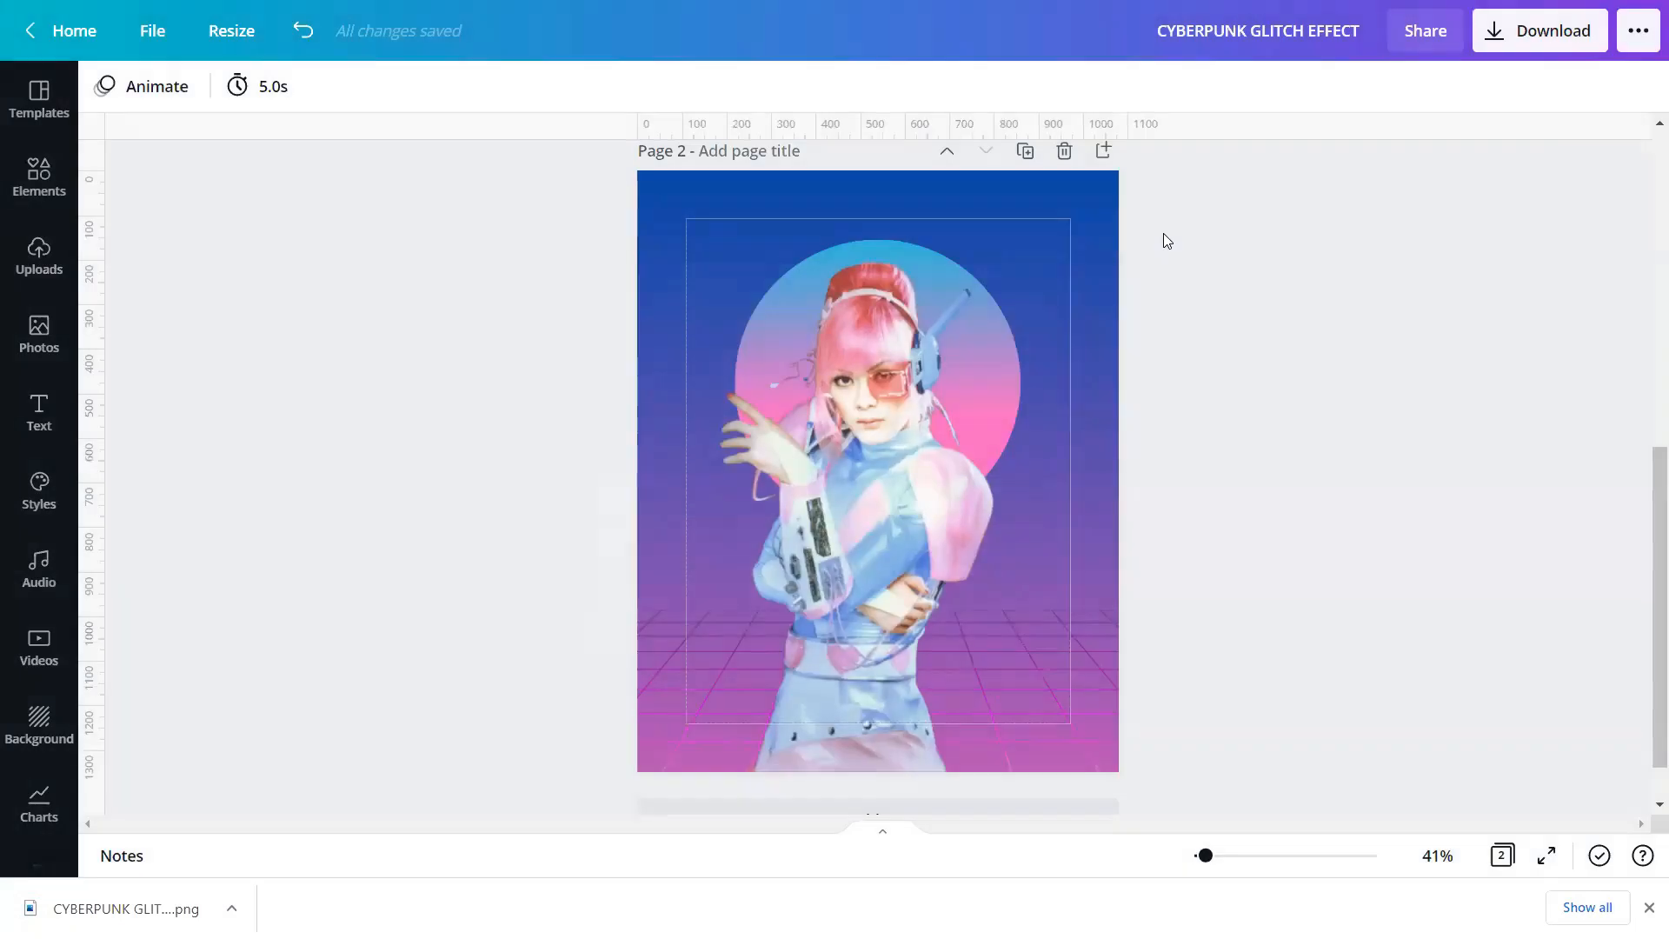
drag(122, 908, 147, 335)
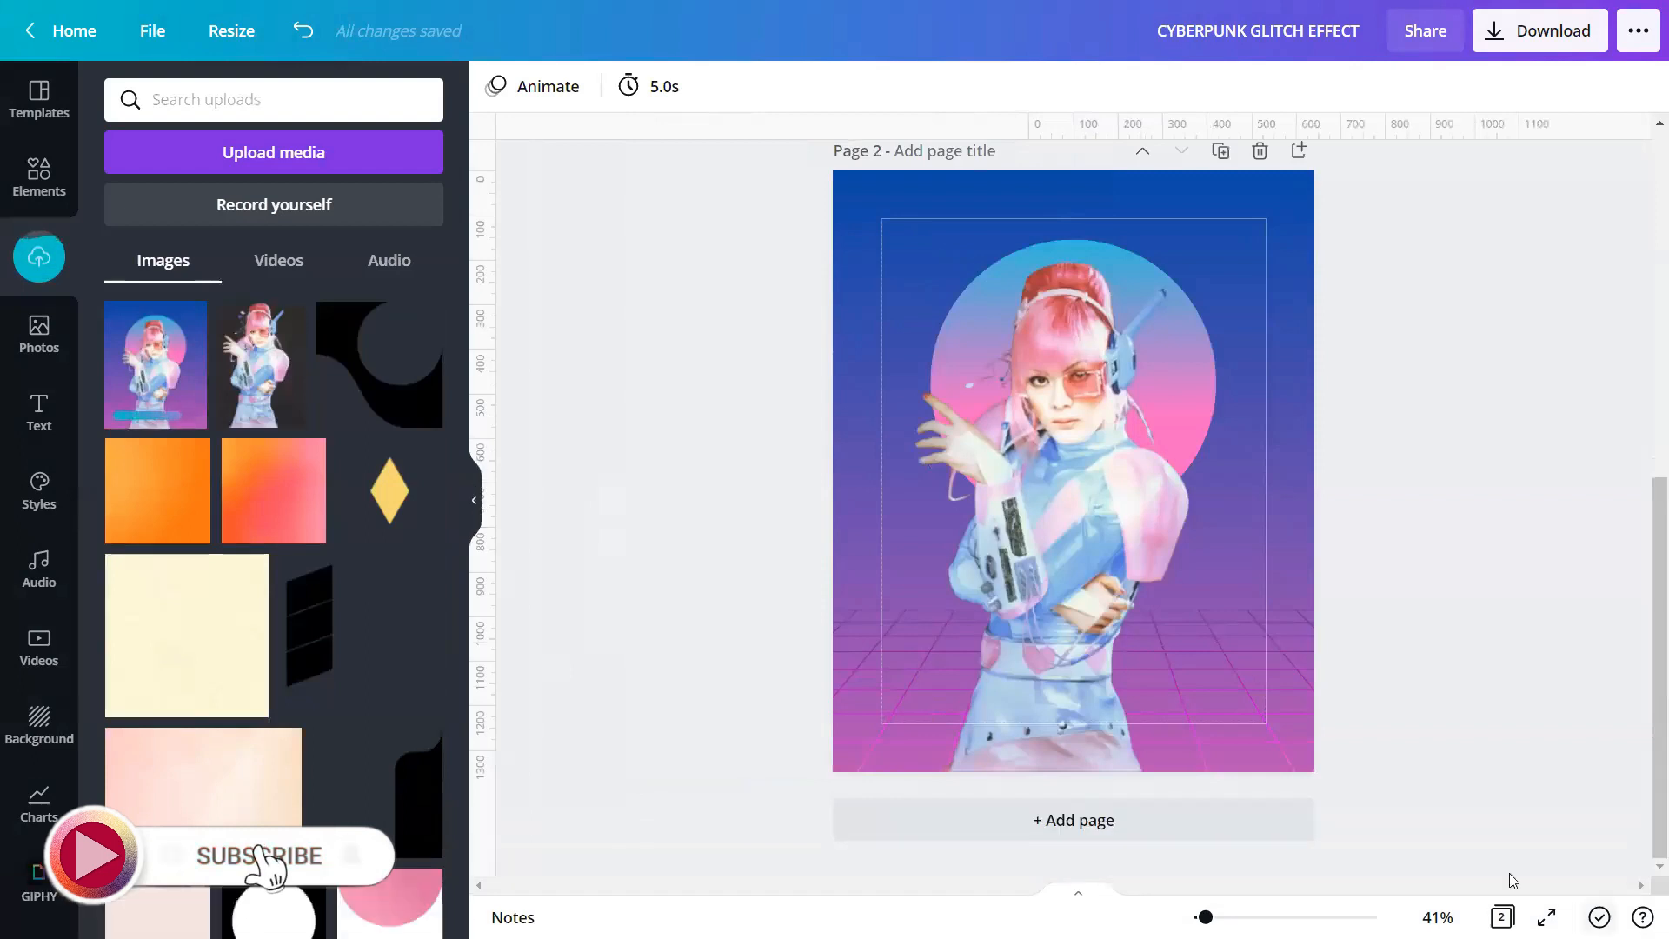
click(1300, 153)
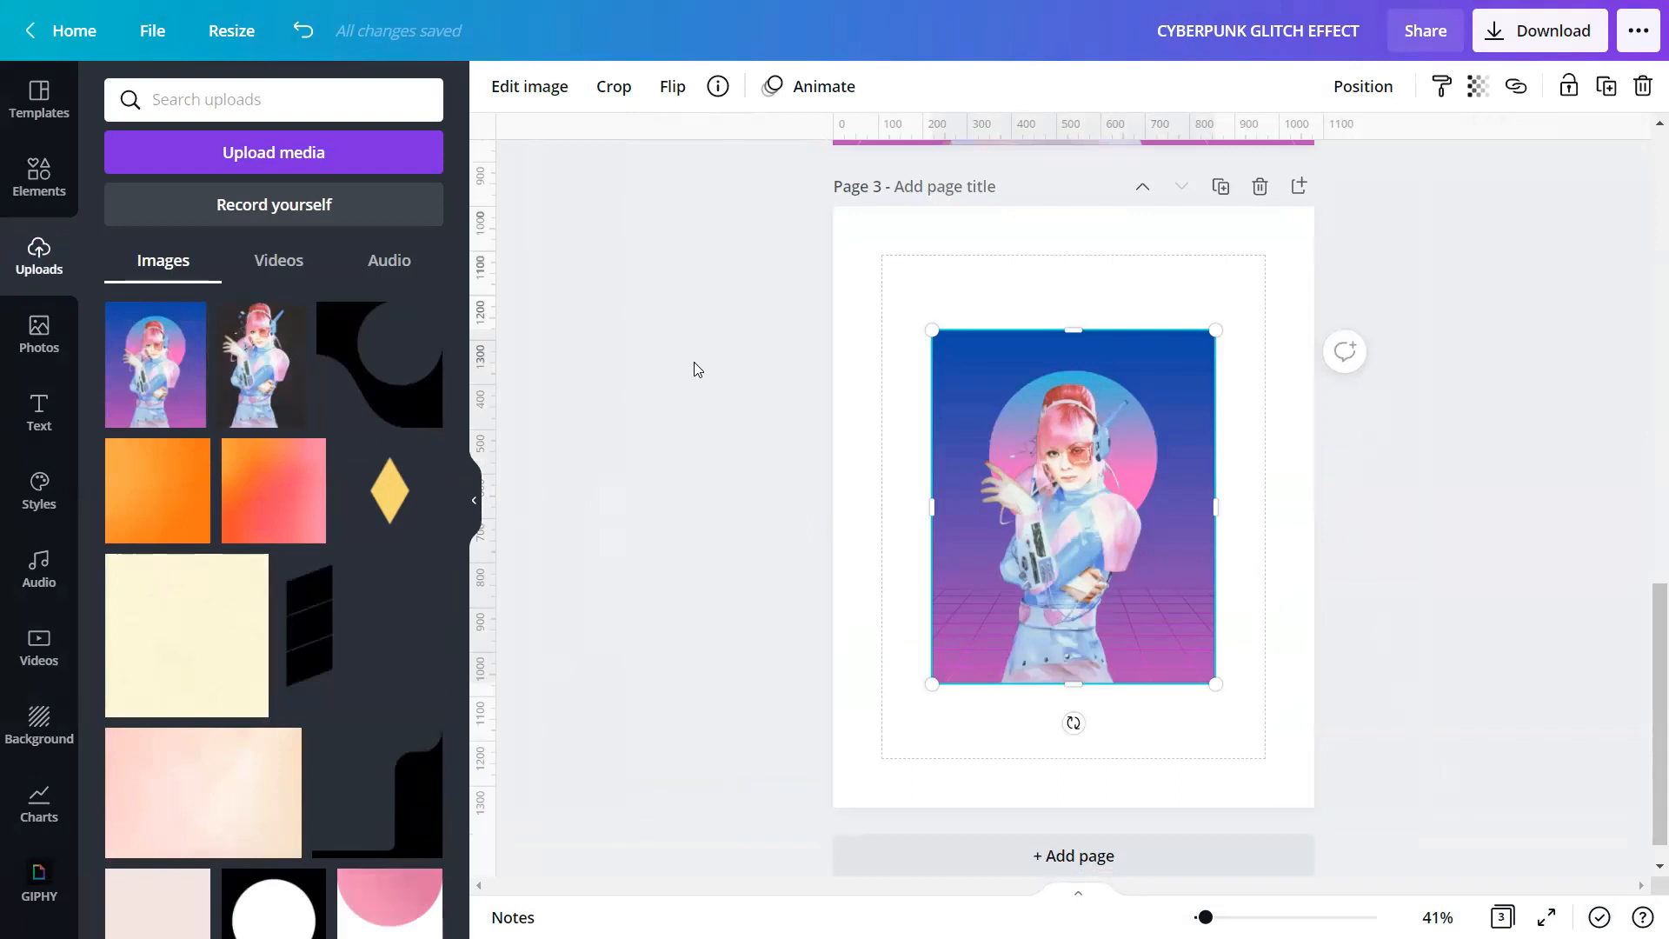
Apply the Radiate glitch effect to the poster image on page 3 with an RGB Shift amount of 0.011
click(510, 90)
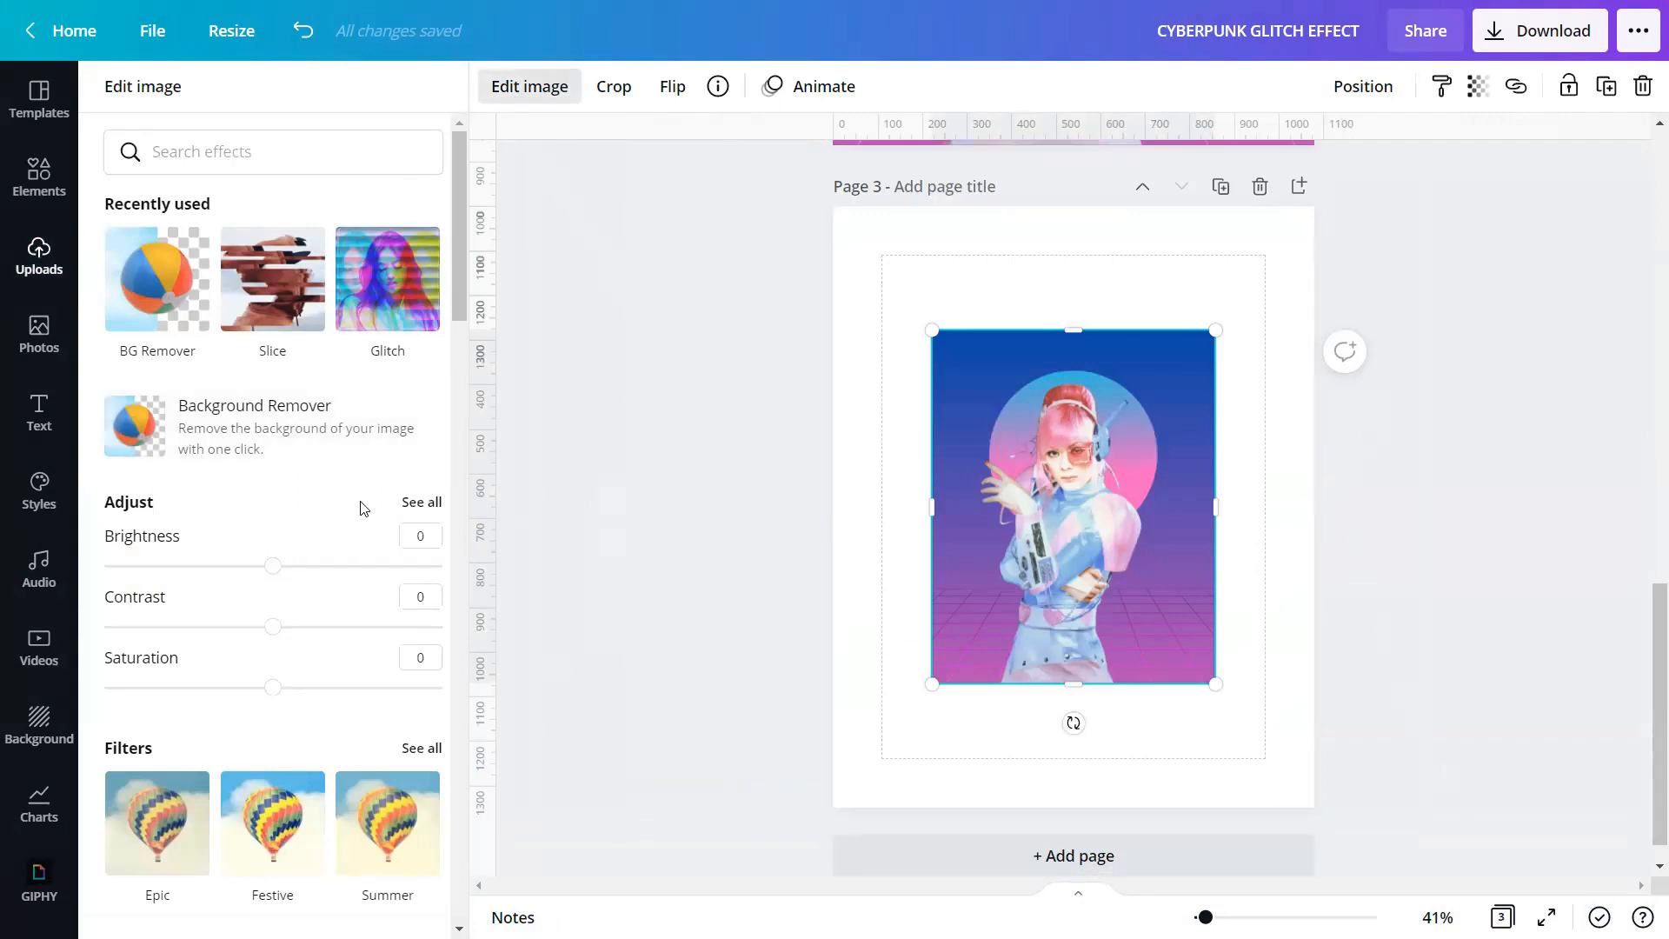
drag(459, 238, 450, 624)
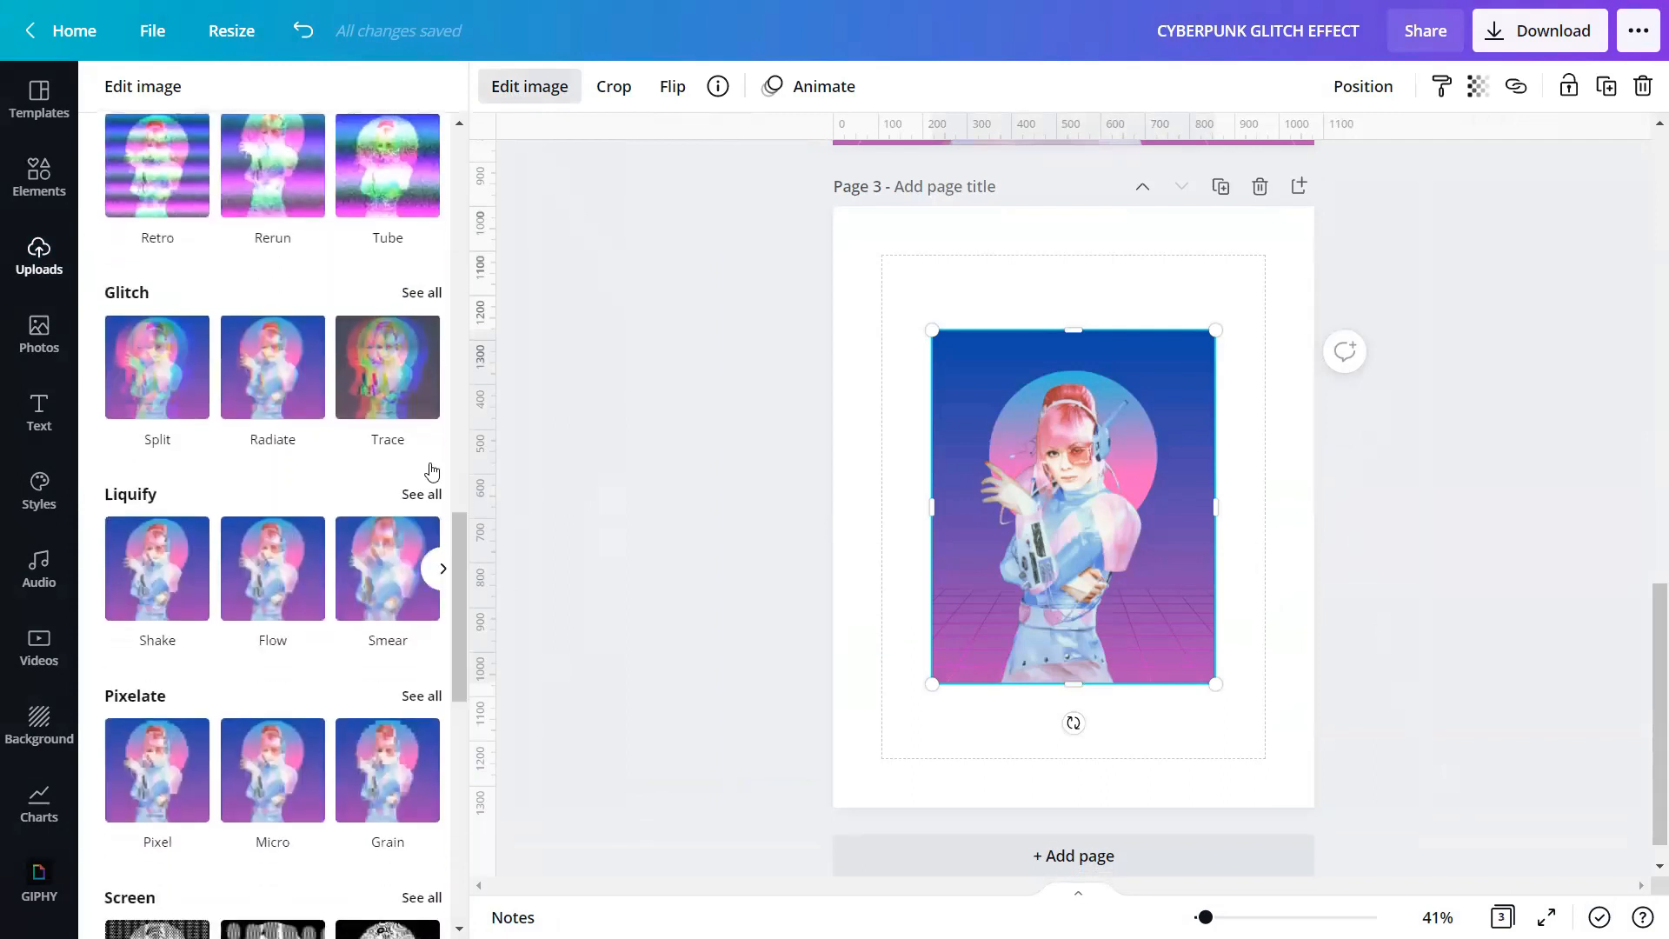
click(418, 292)
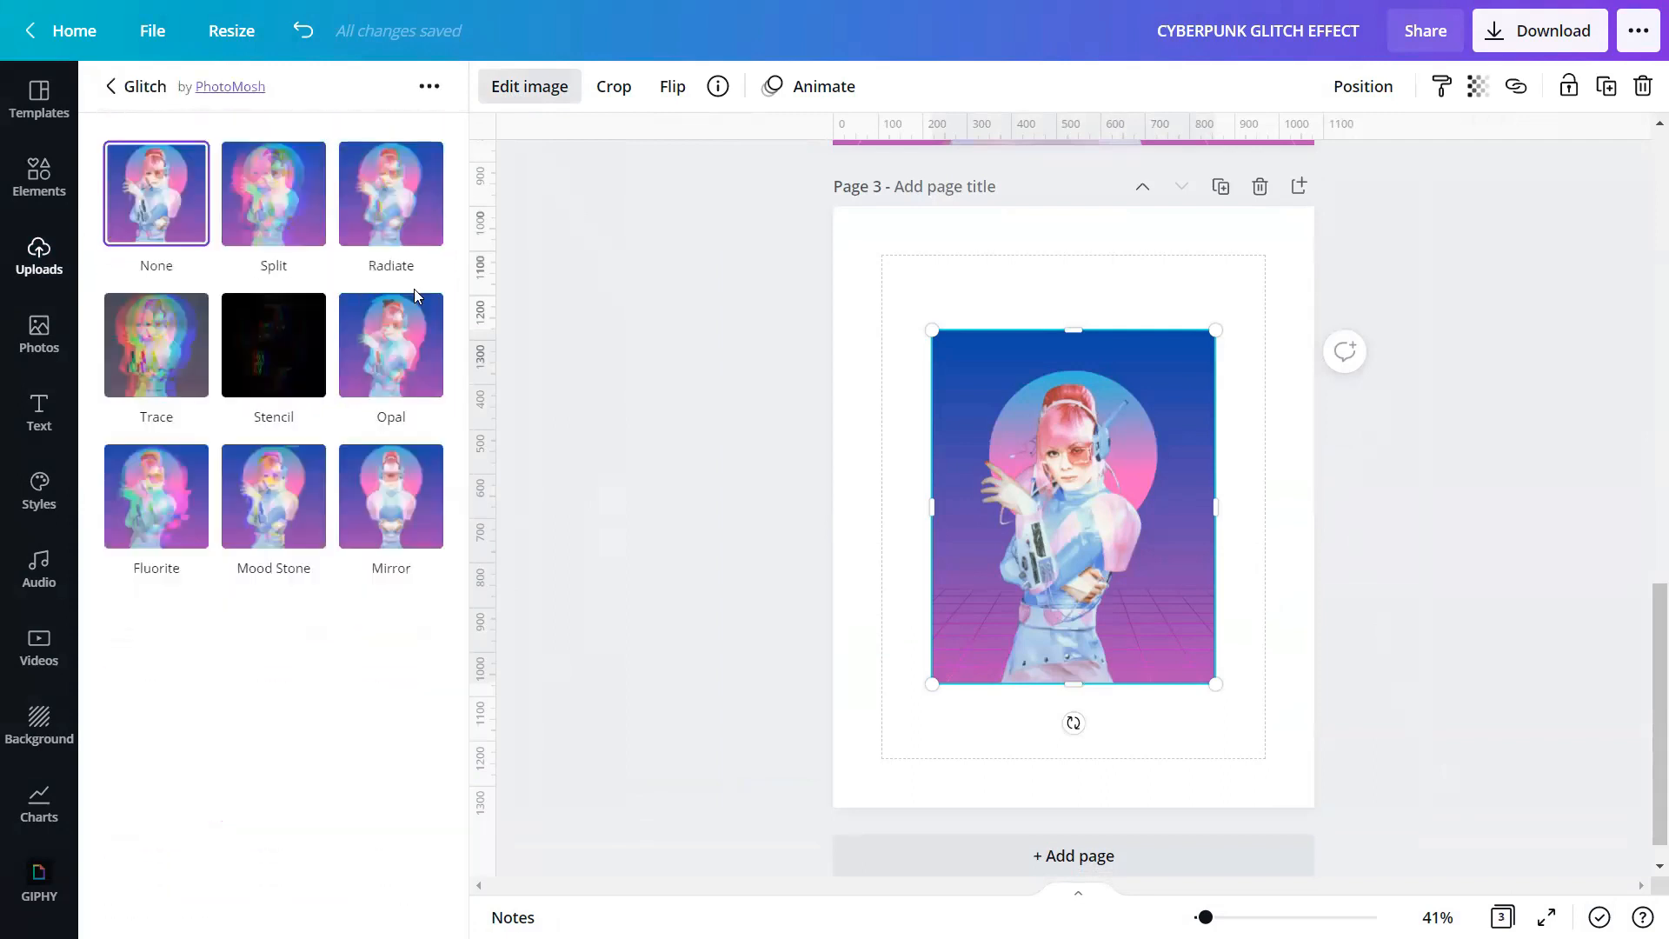
click(401, 189)
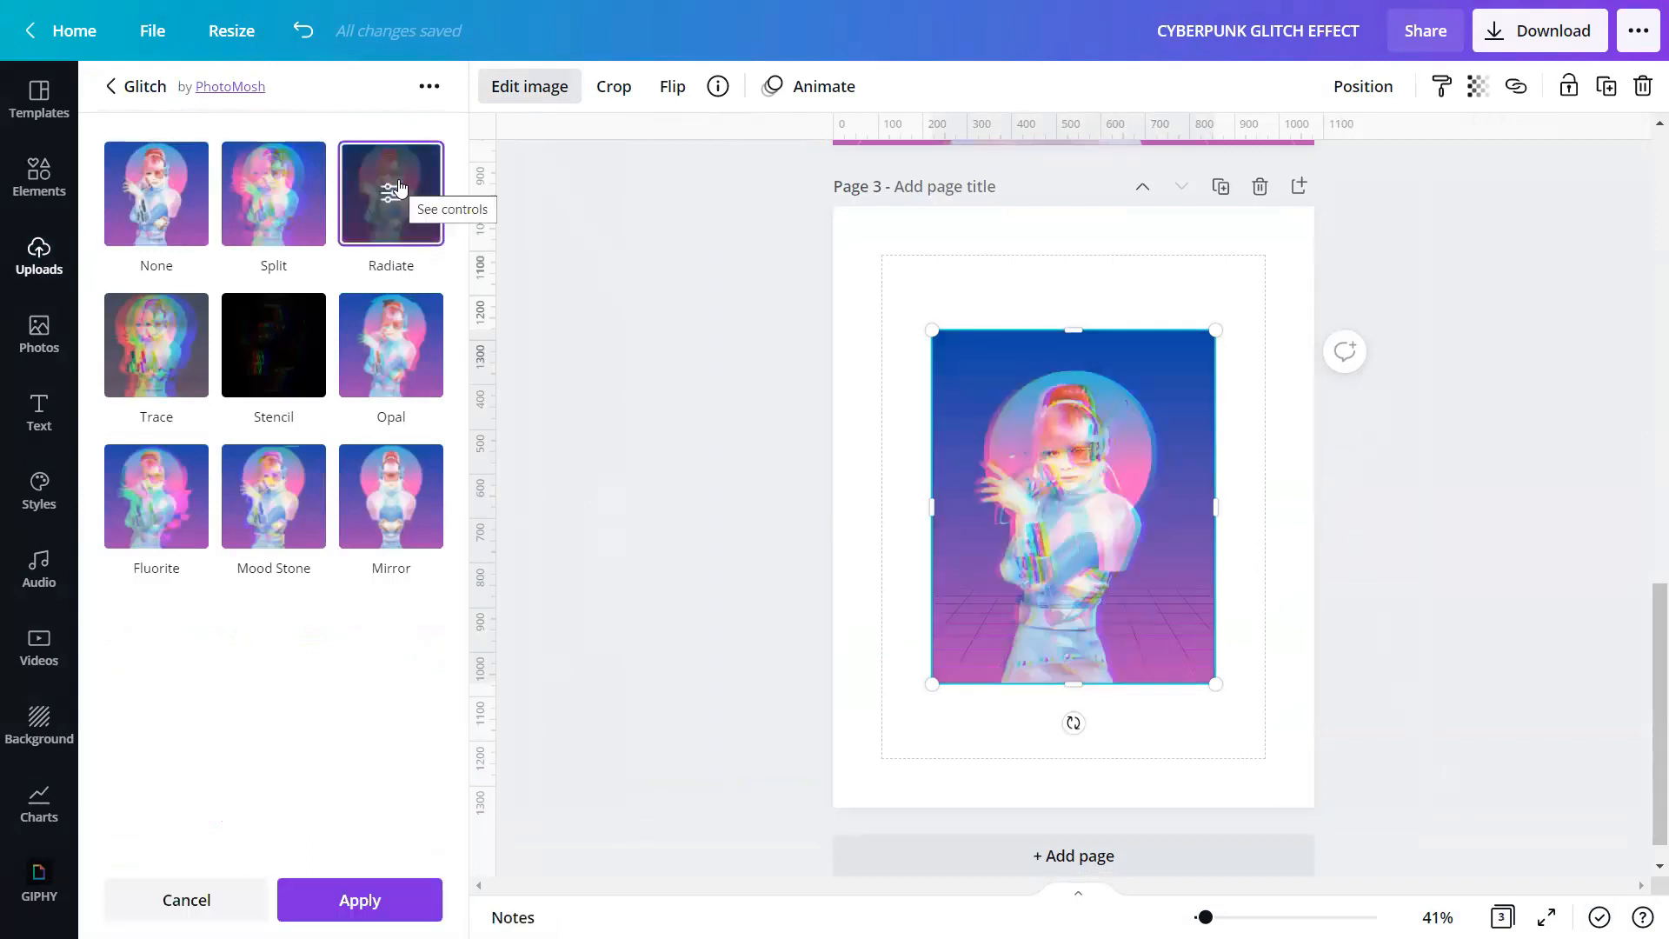
click(399, 187)
click(405, 193)
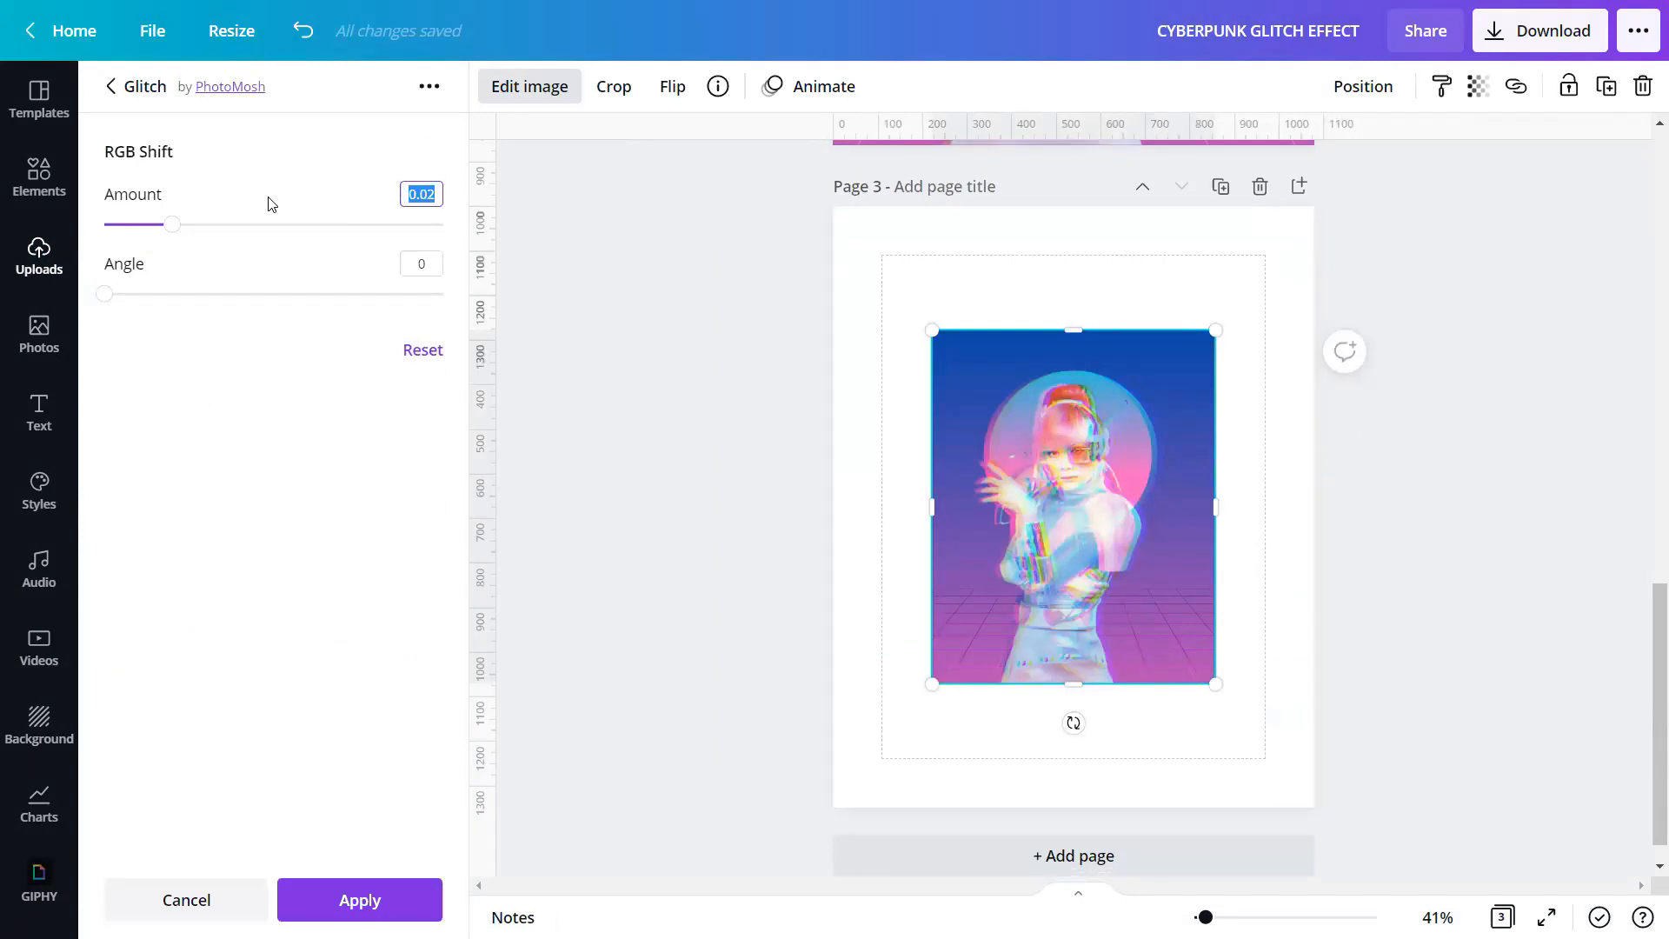
drag(171, 225, 142, 224)
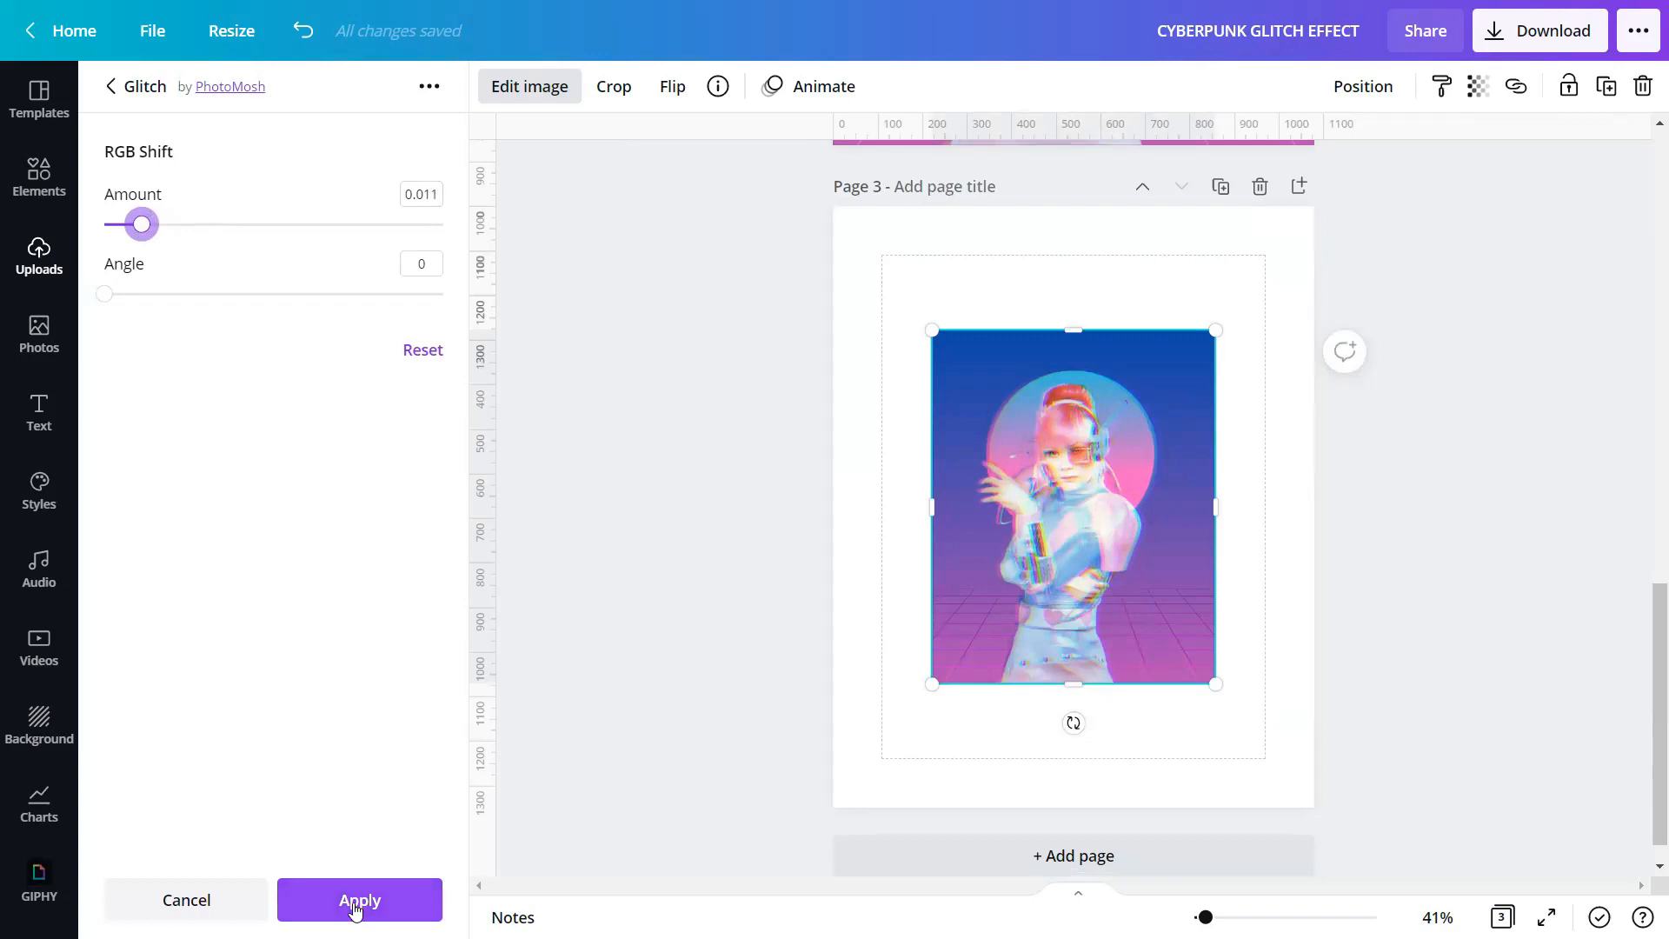
click(356, 904)
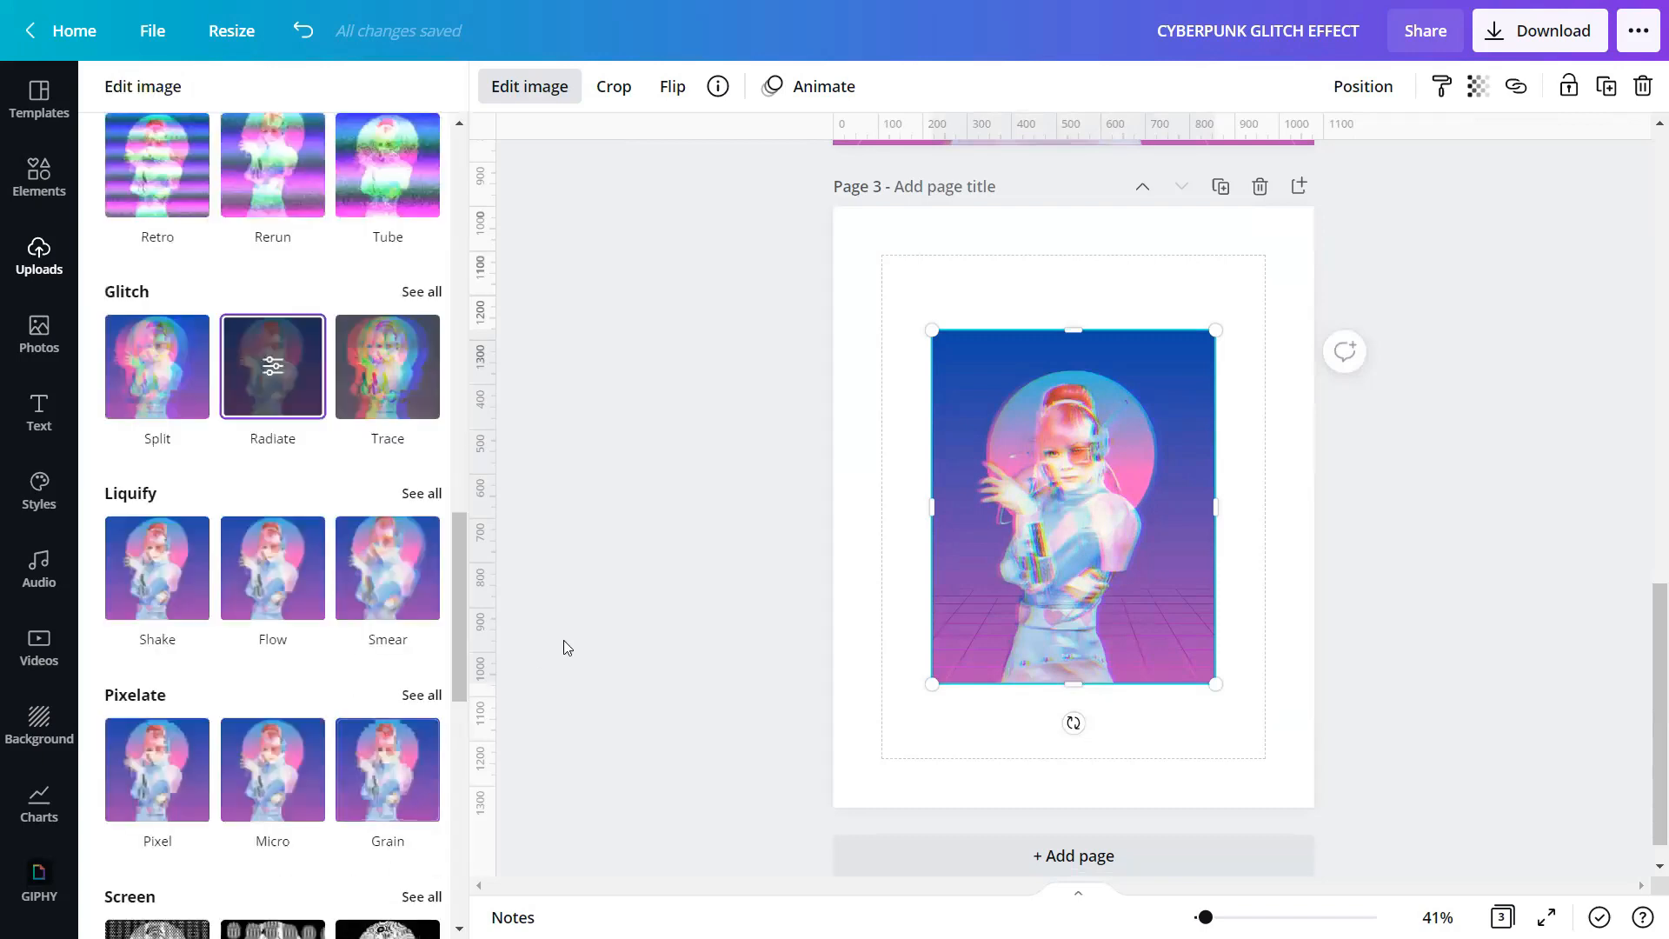
click(718, 363)
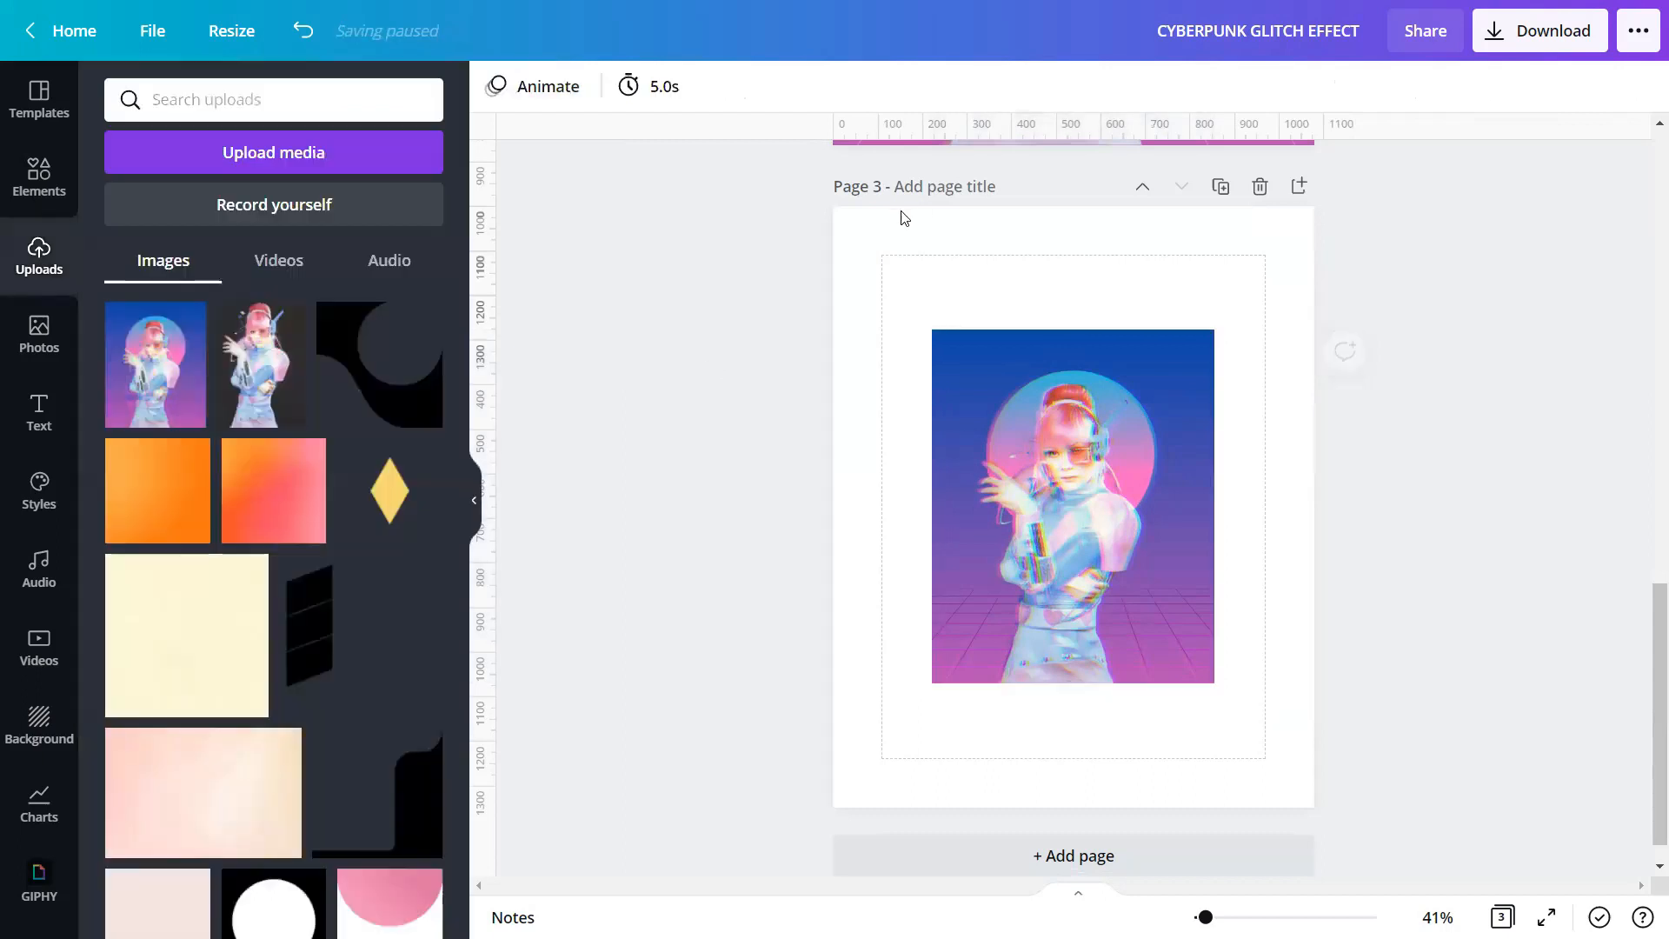
click(474, 500)
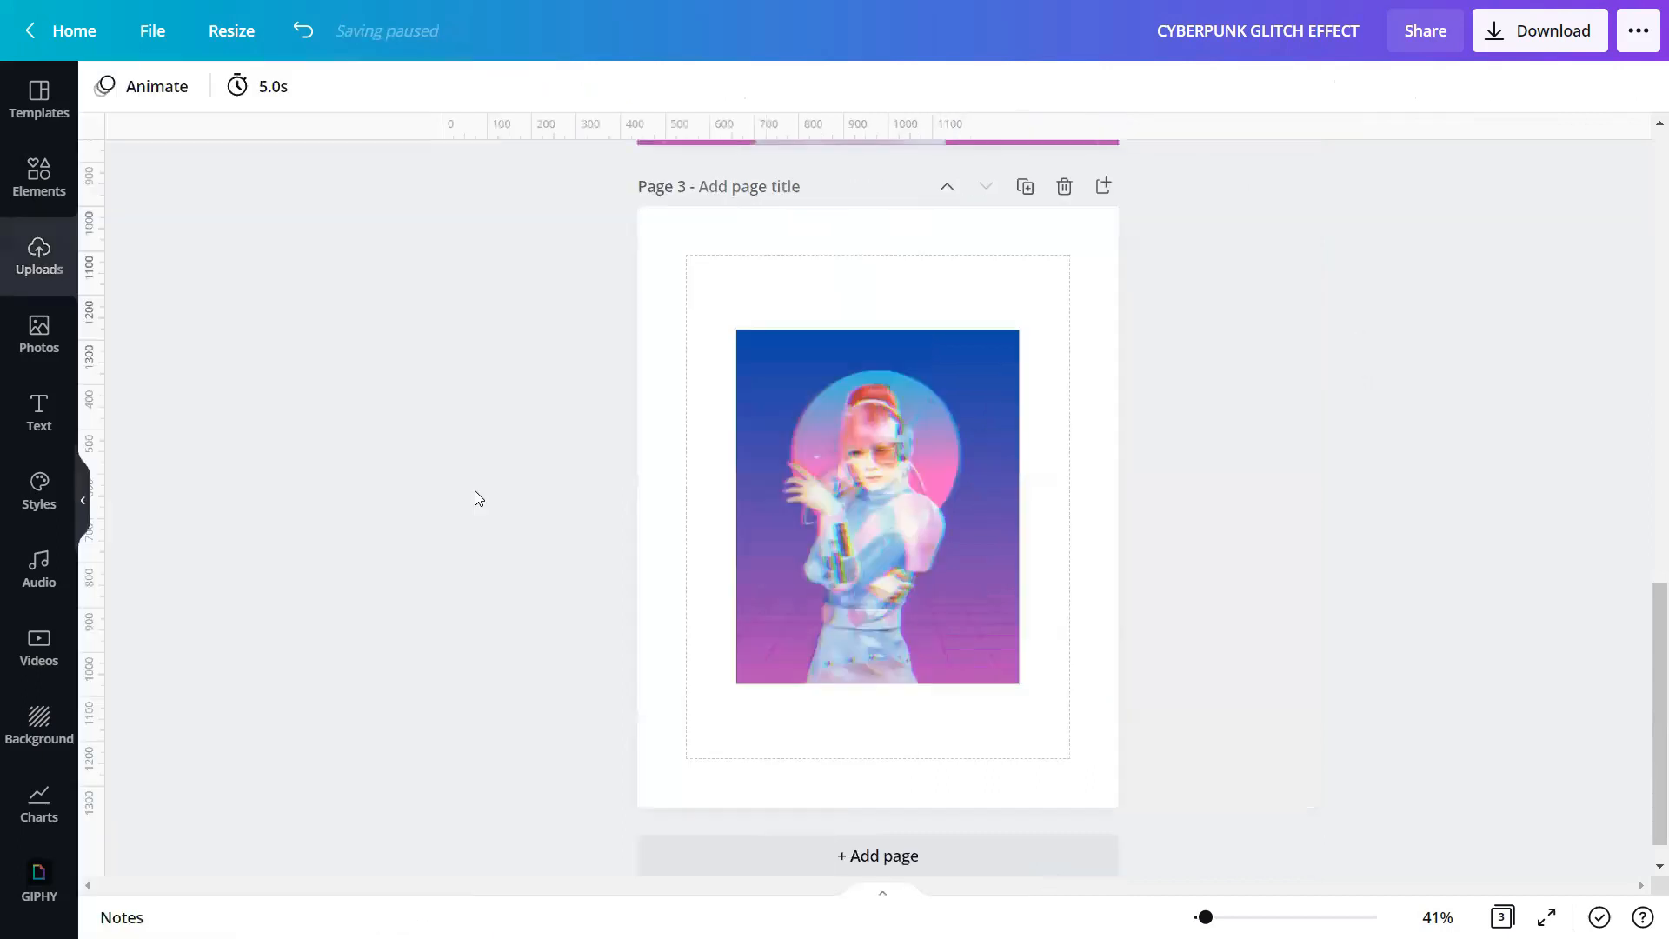
Apply the Minced slice effect to the page 3 image with 13 slices and an offset of 0.011
click(877, 483)
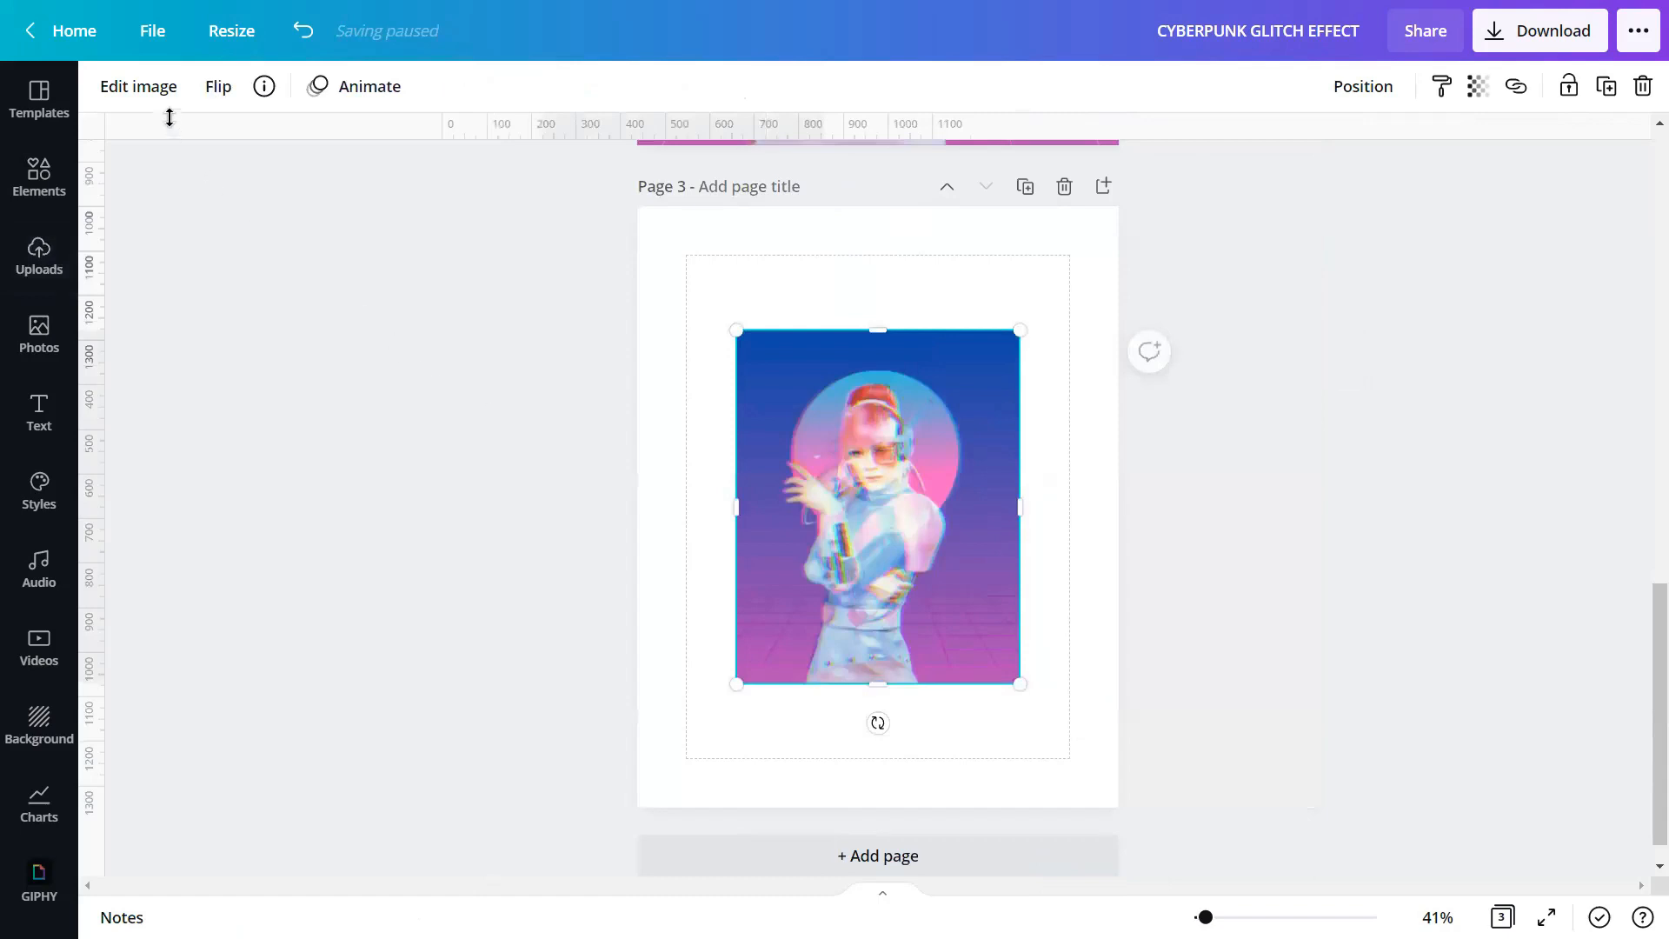
click(144, 87)
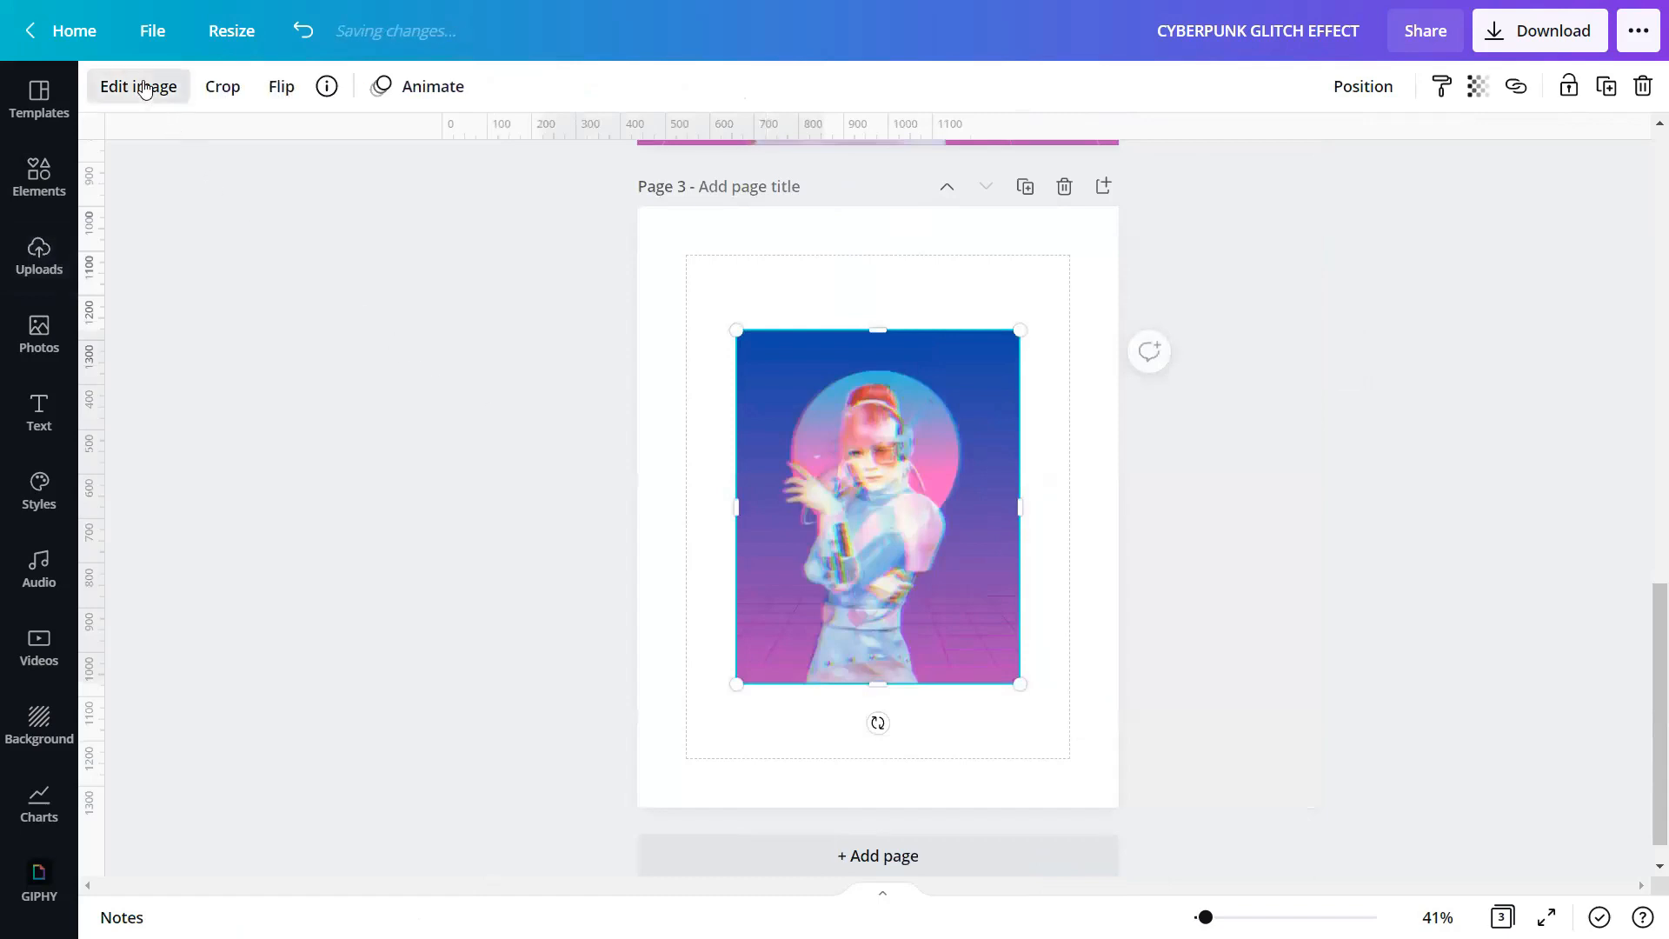
scroll(337, 178, down, 10)
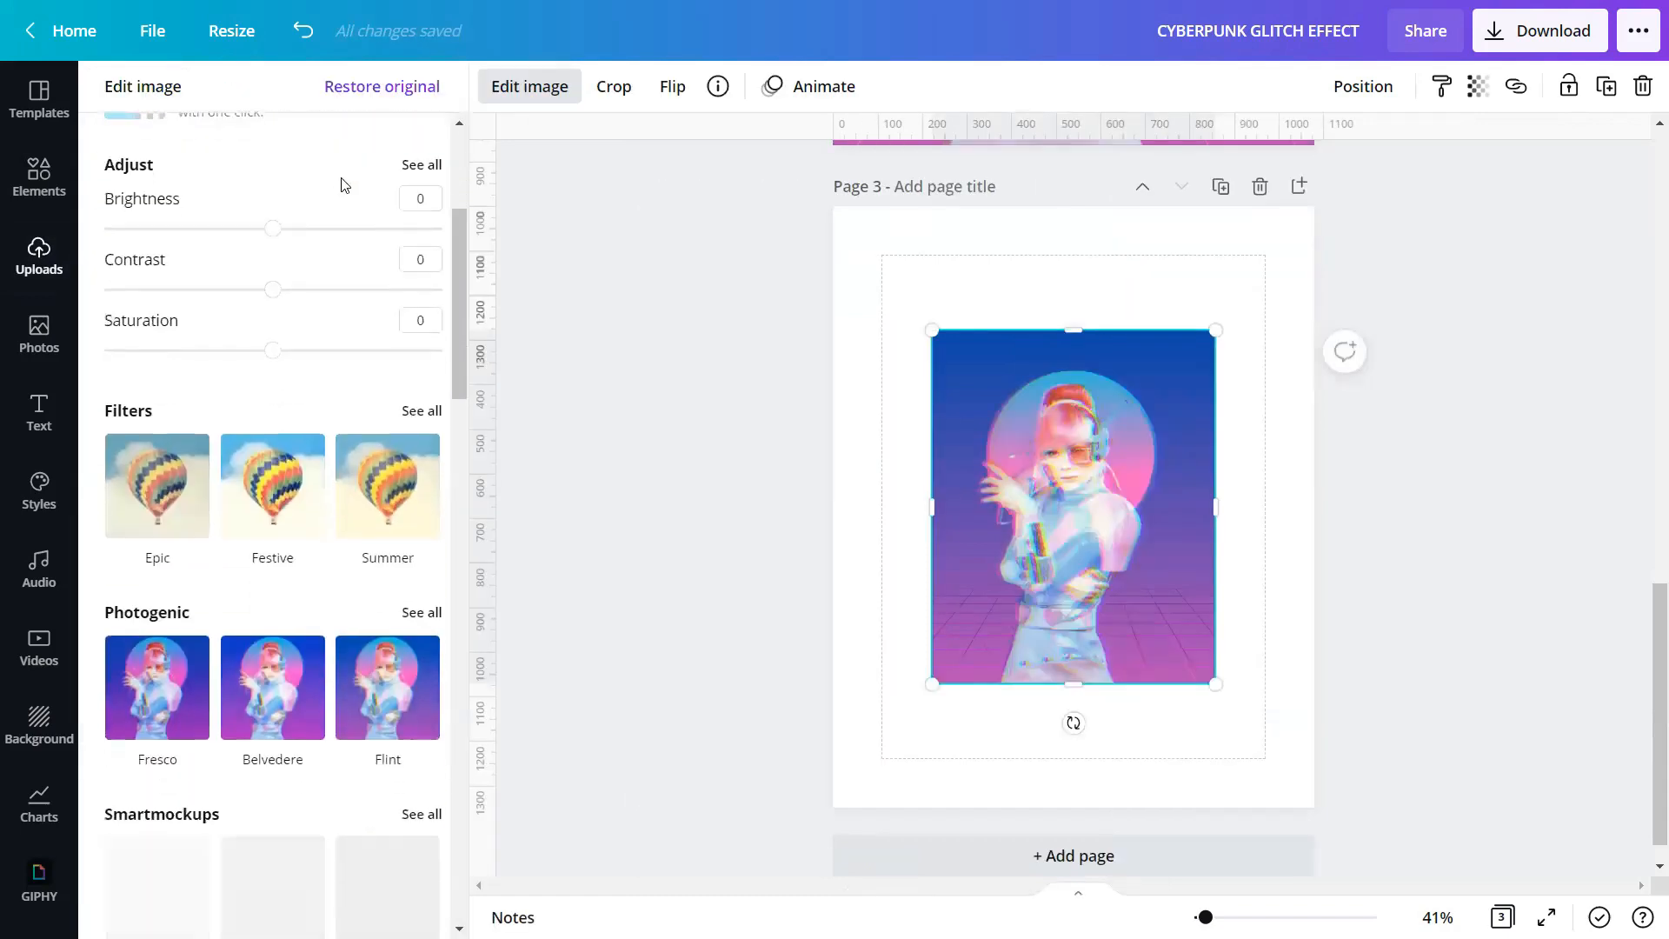
scroll(337, 179, down, 12)
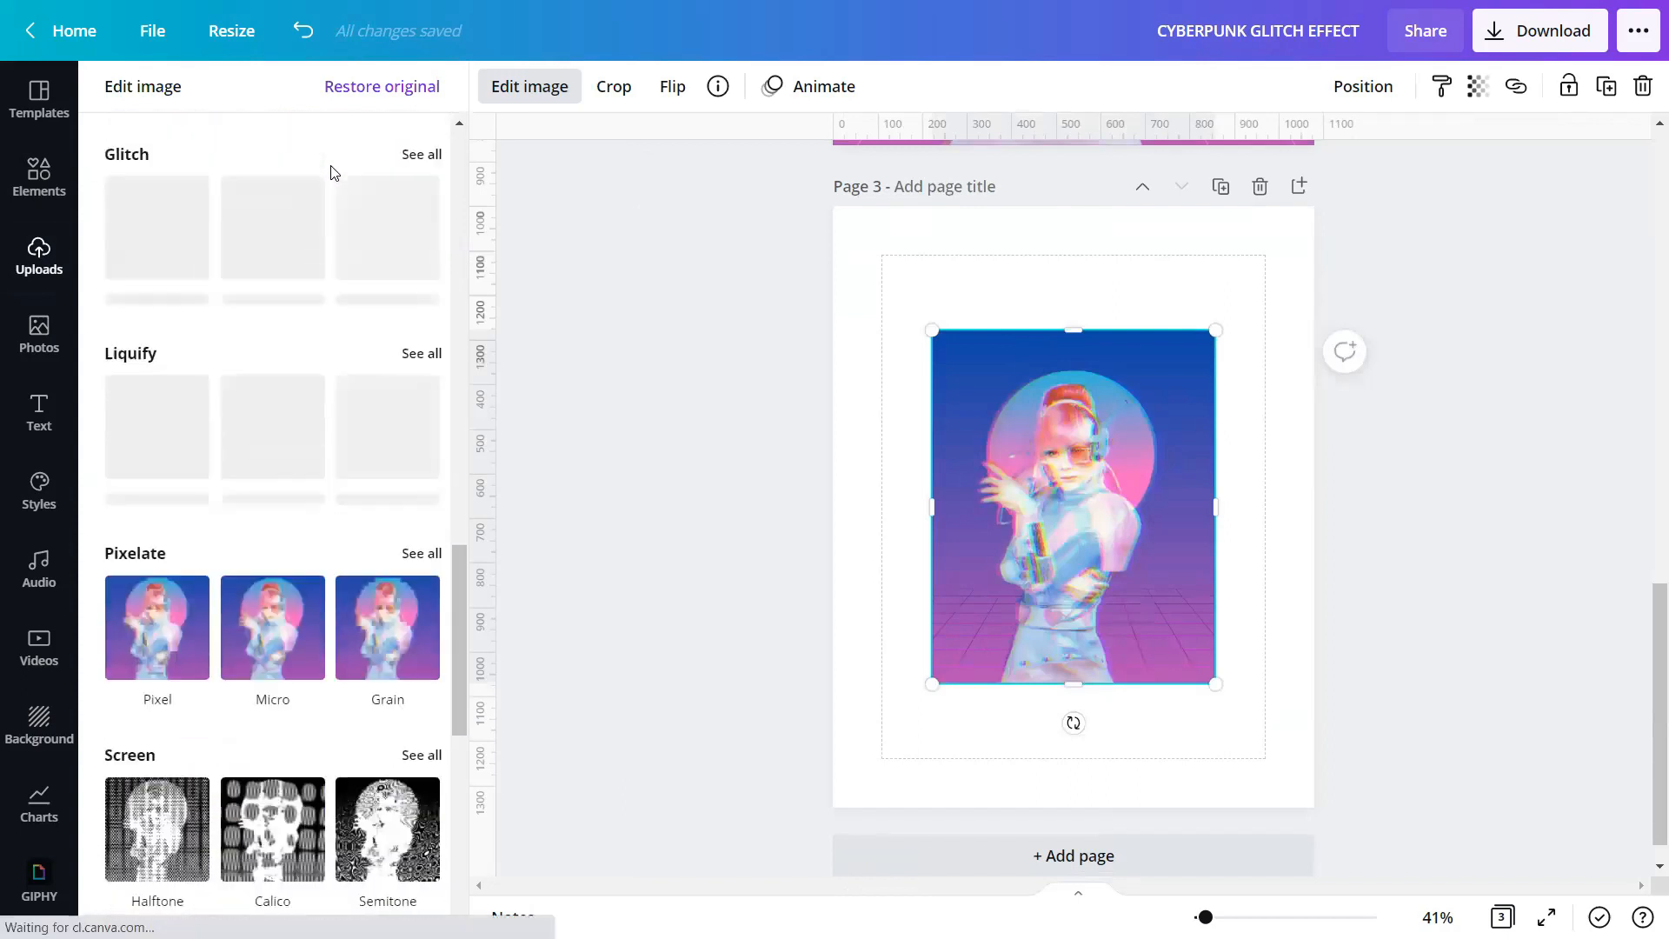
click(419, 473)
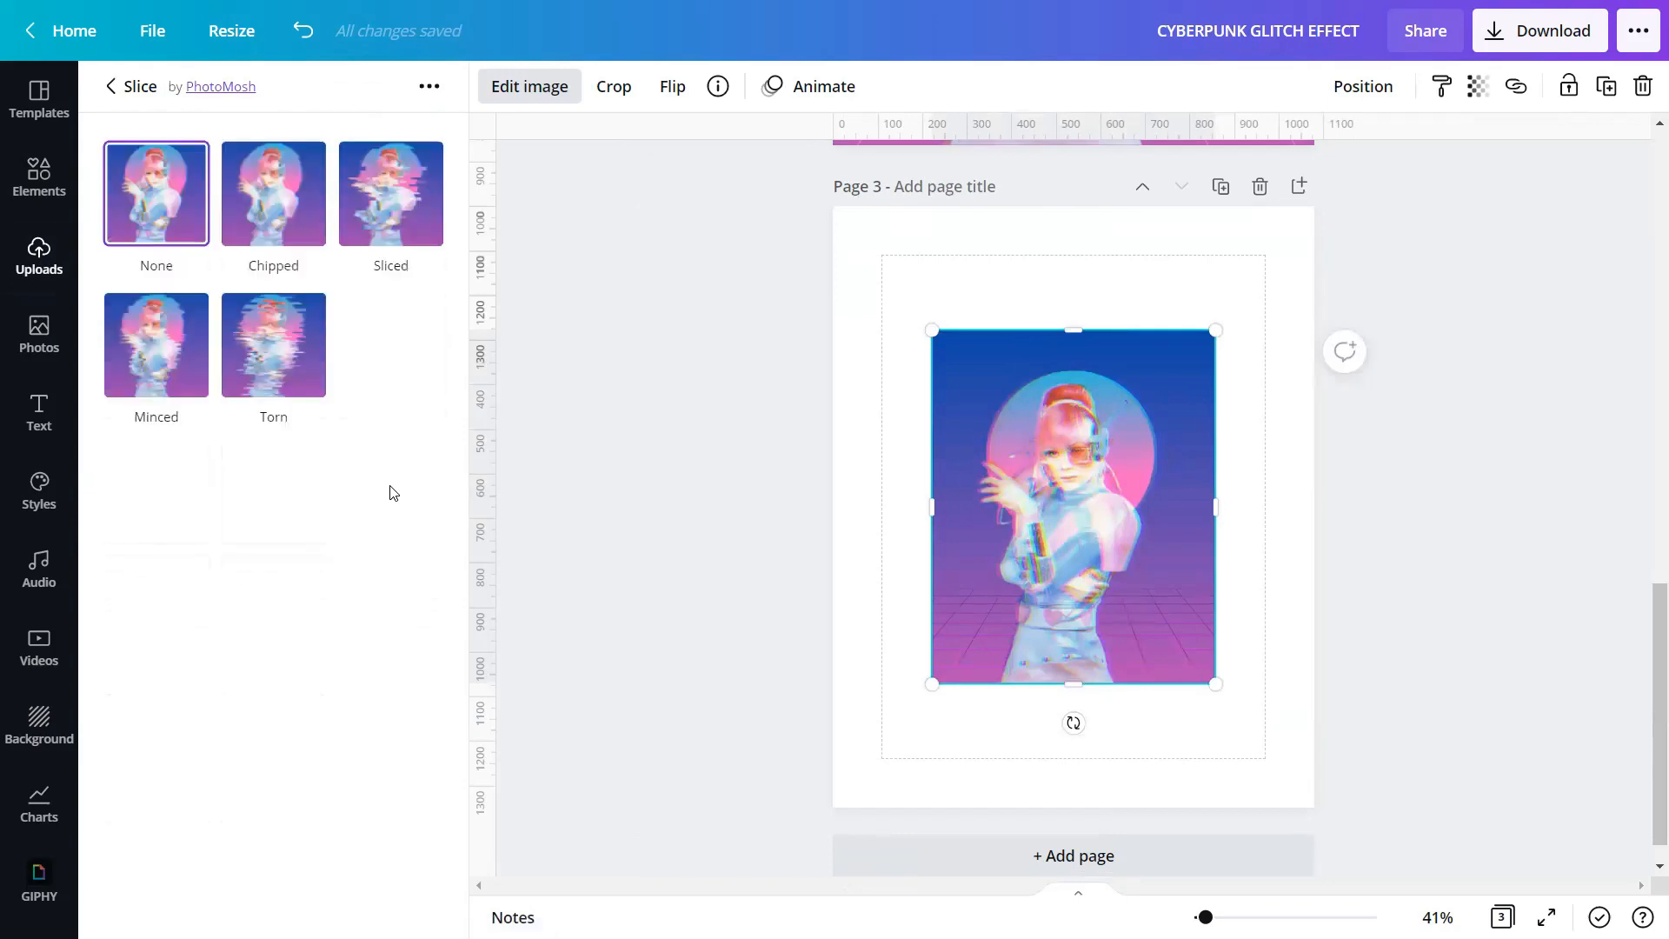
click(142, 360)
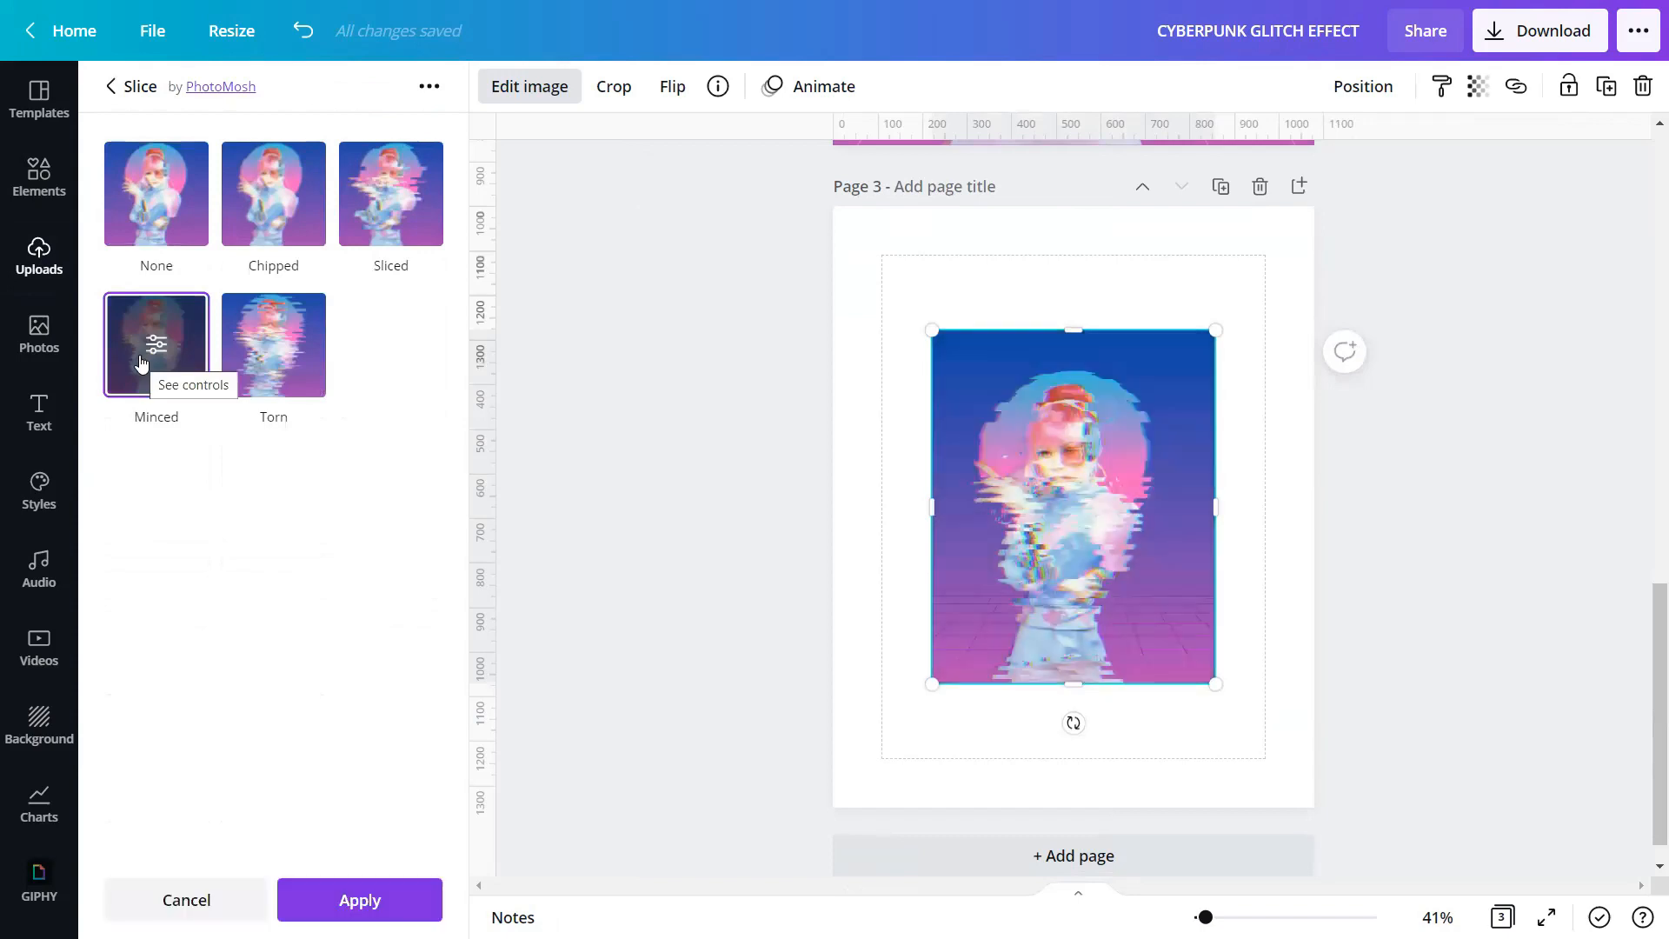
click(141, 361)
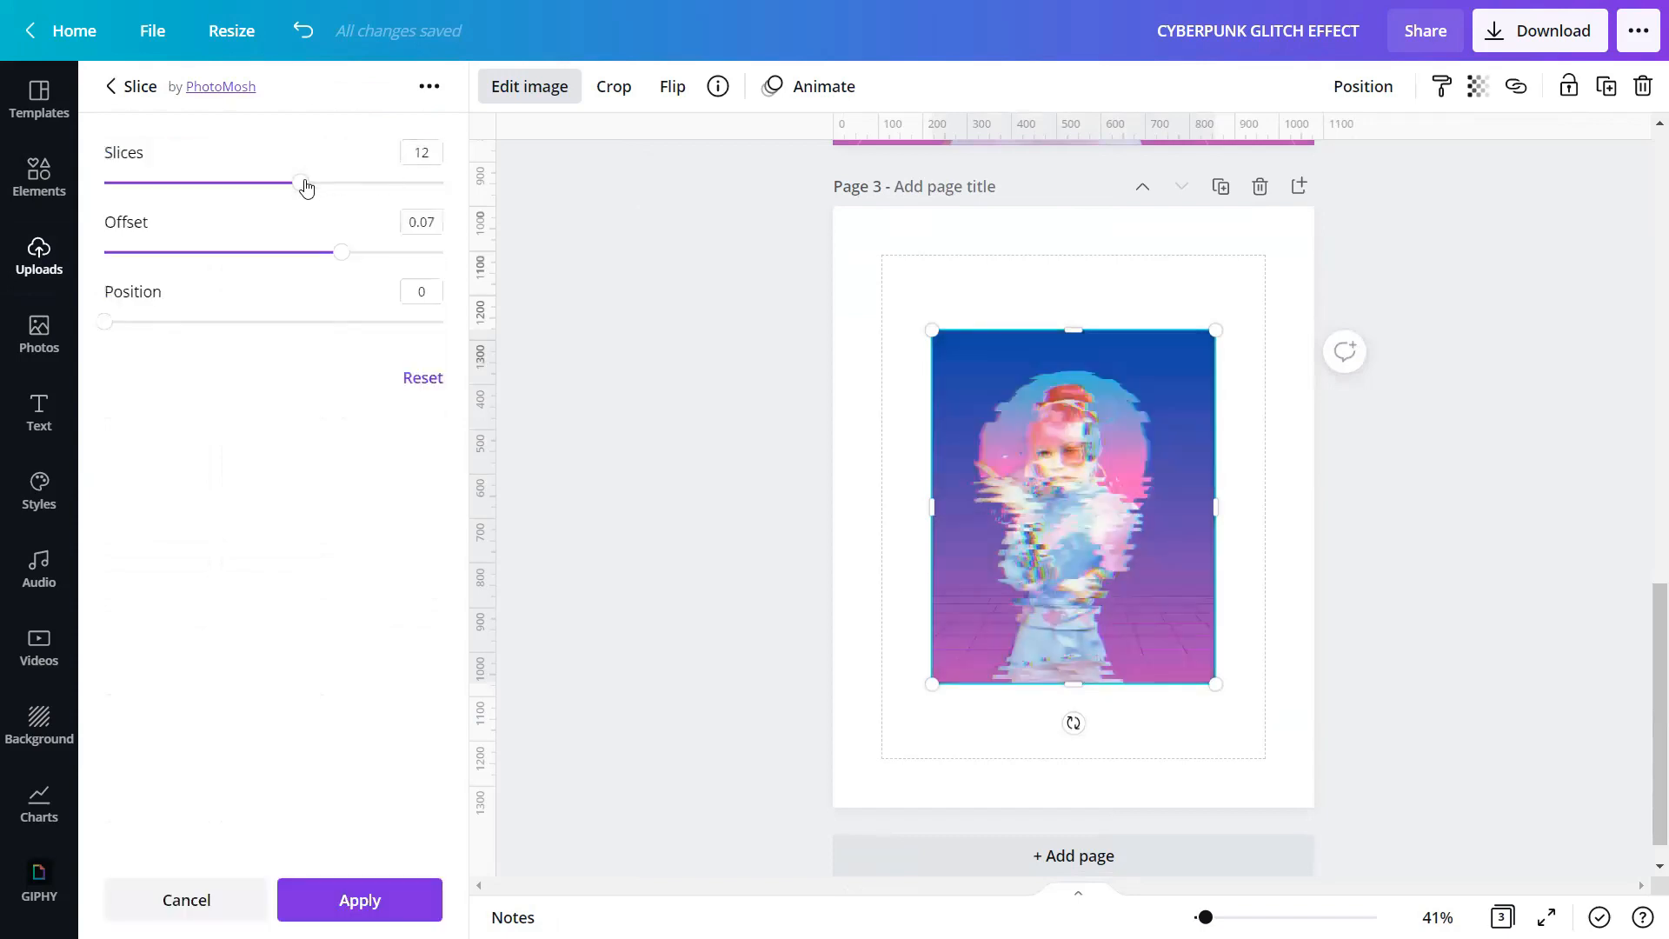
drag(301, 191, 319, 184)
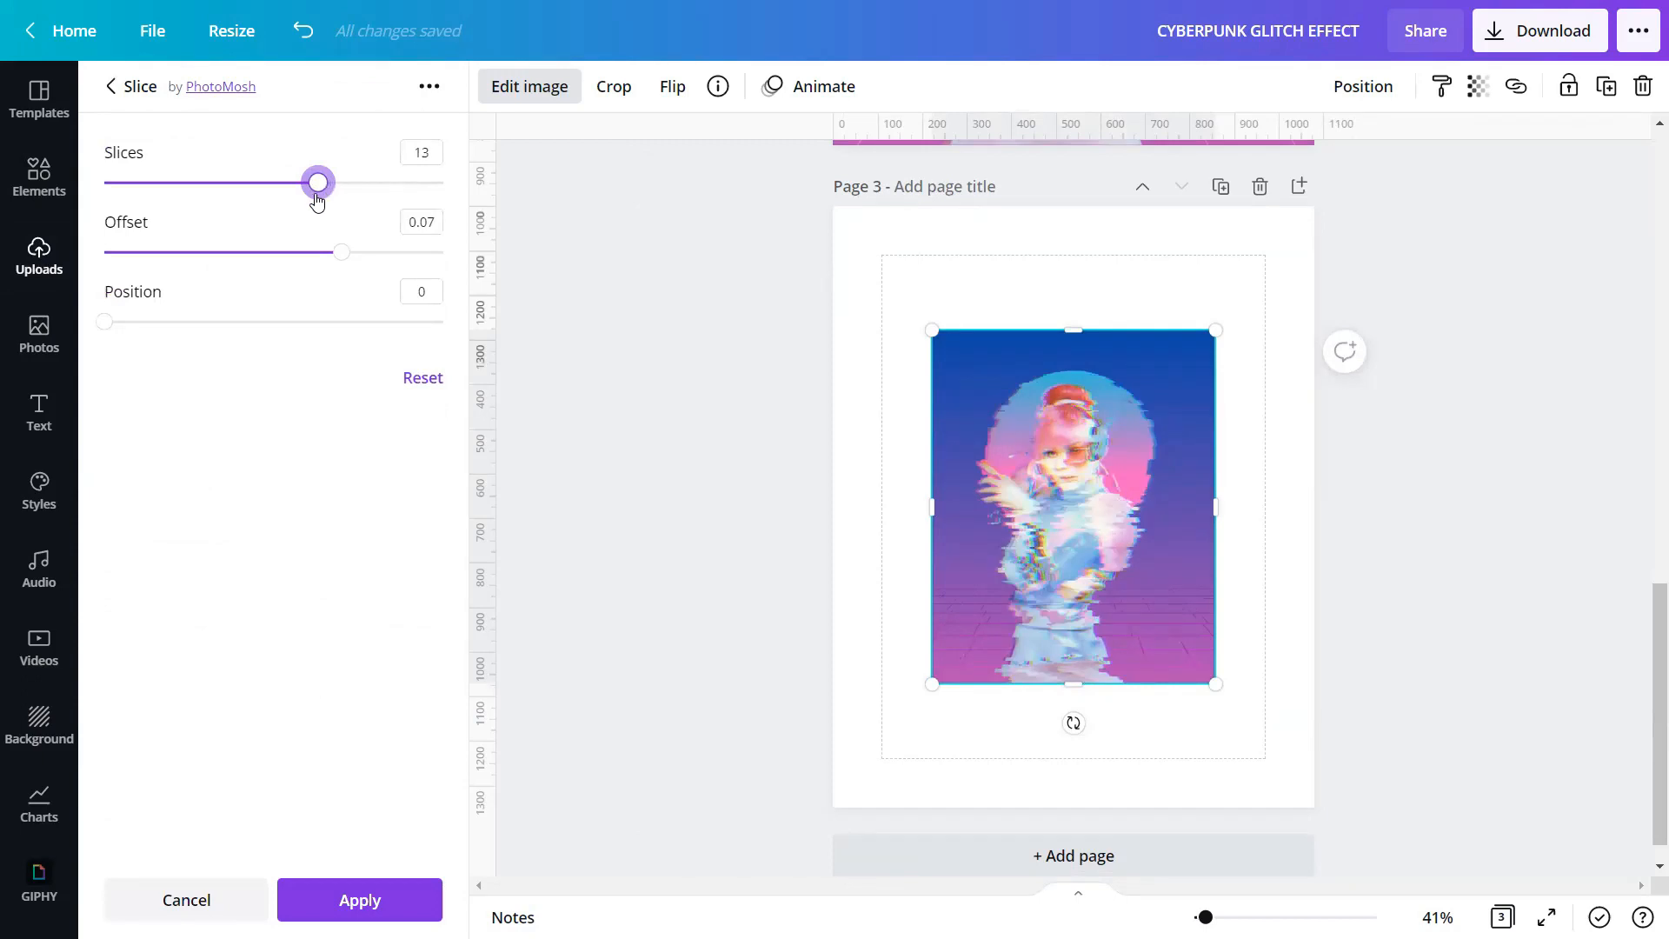
drag(339, 254, 142, 258)
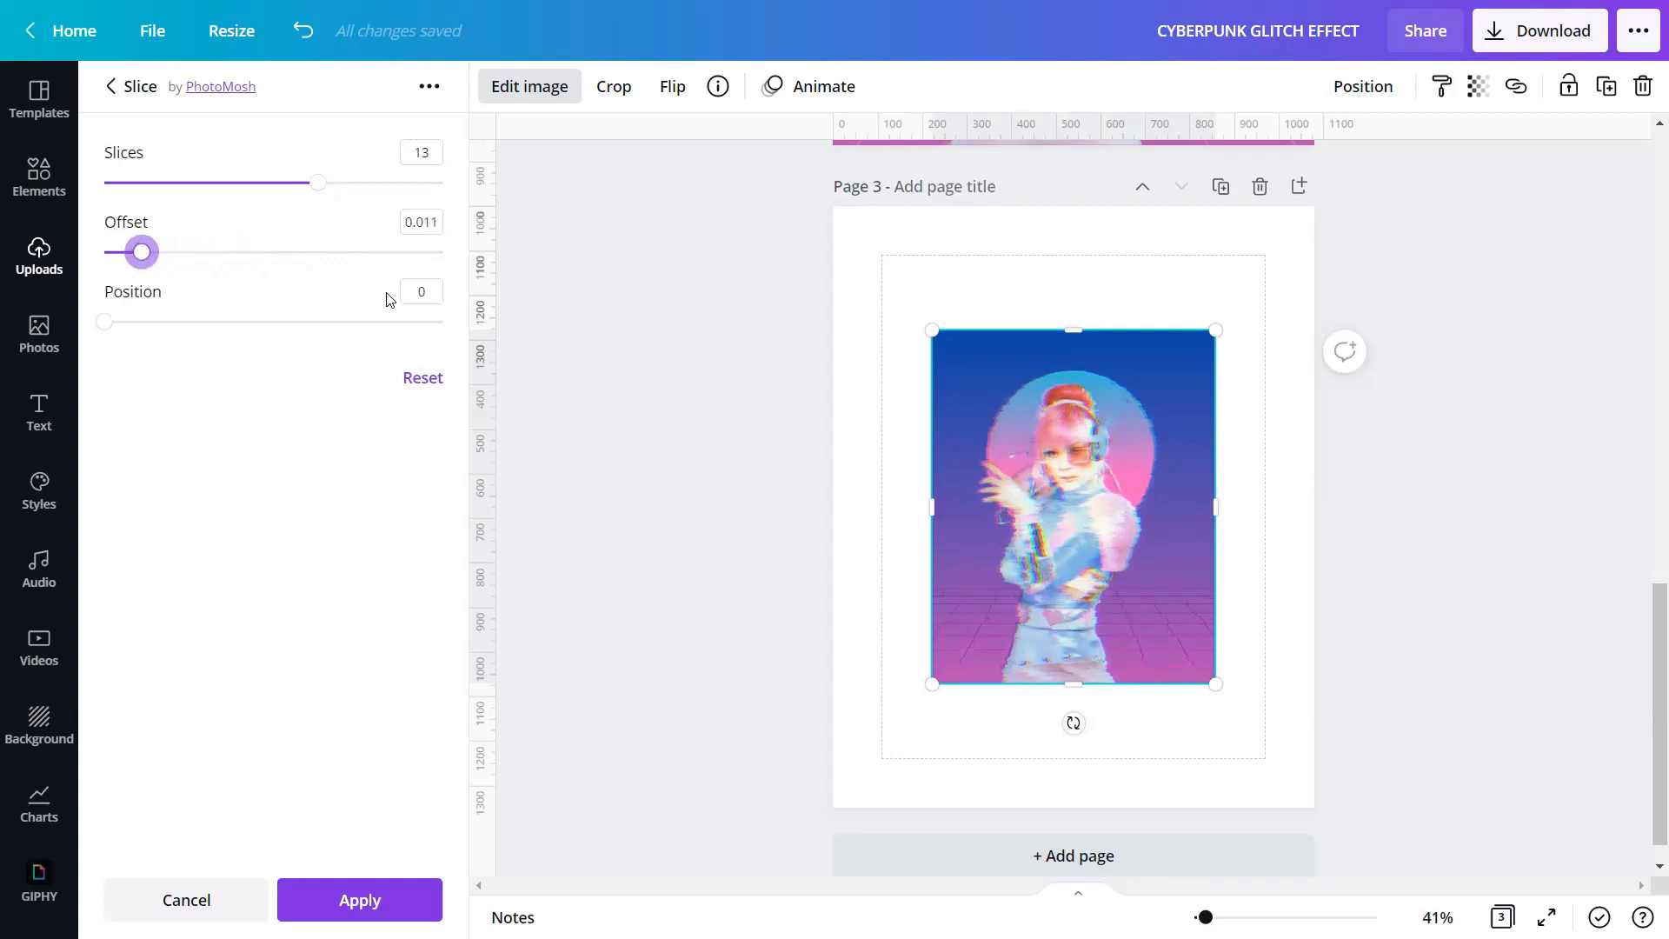
click(358, 900)
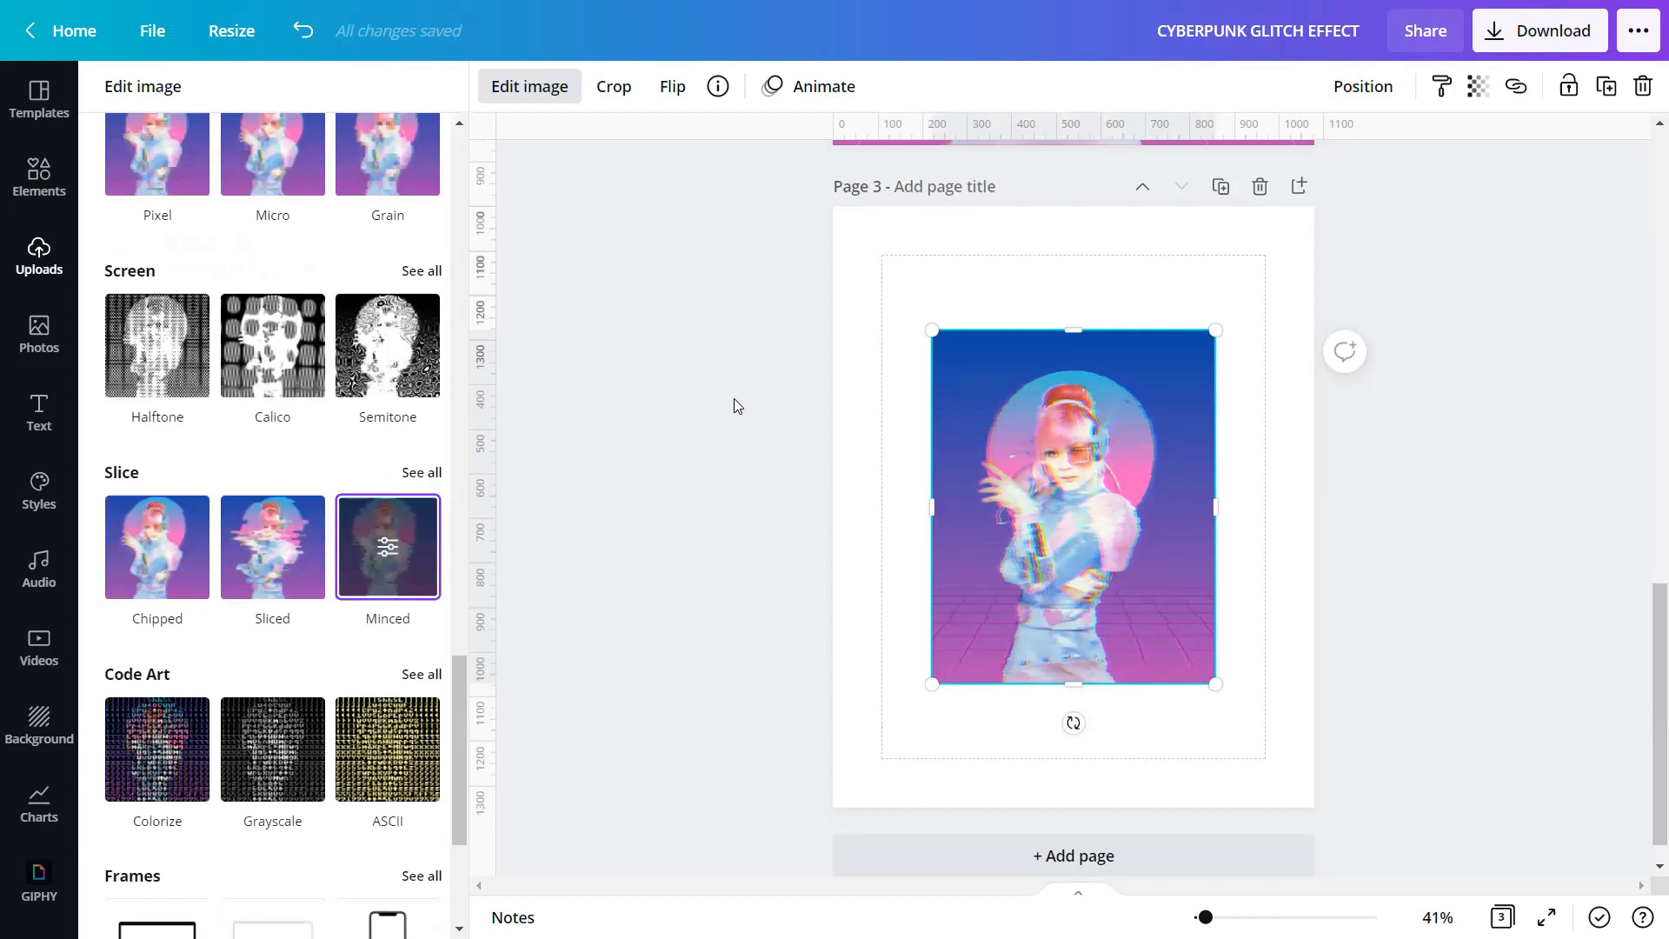
click(706, 374)
click(468, 372)
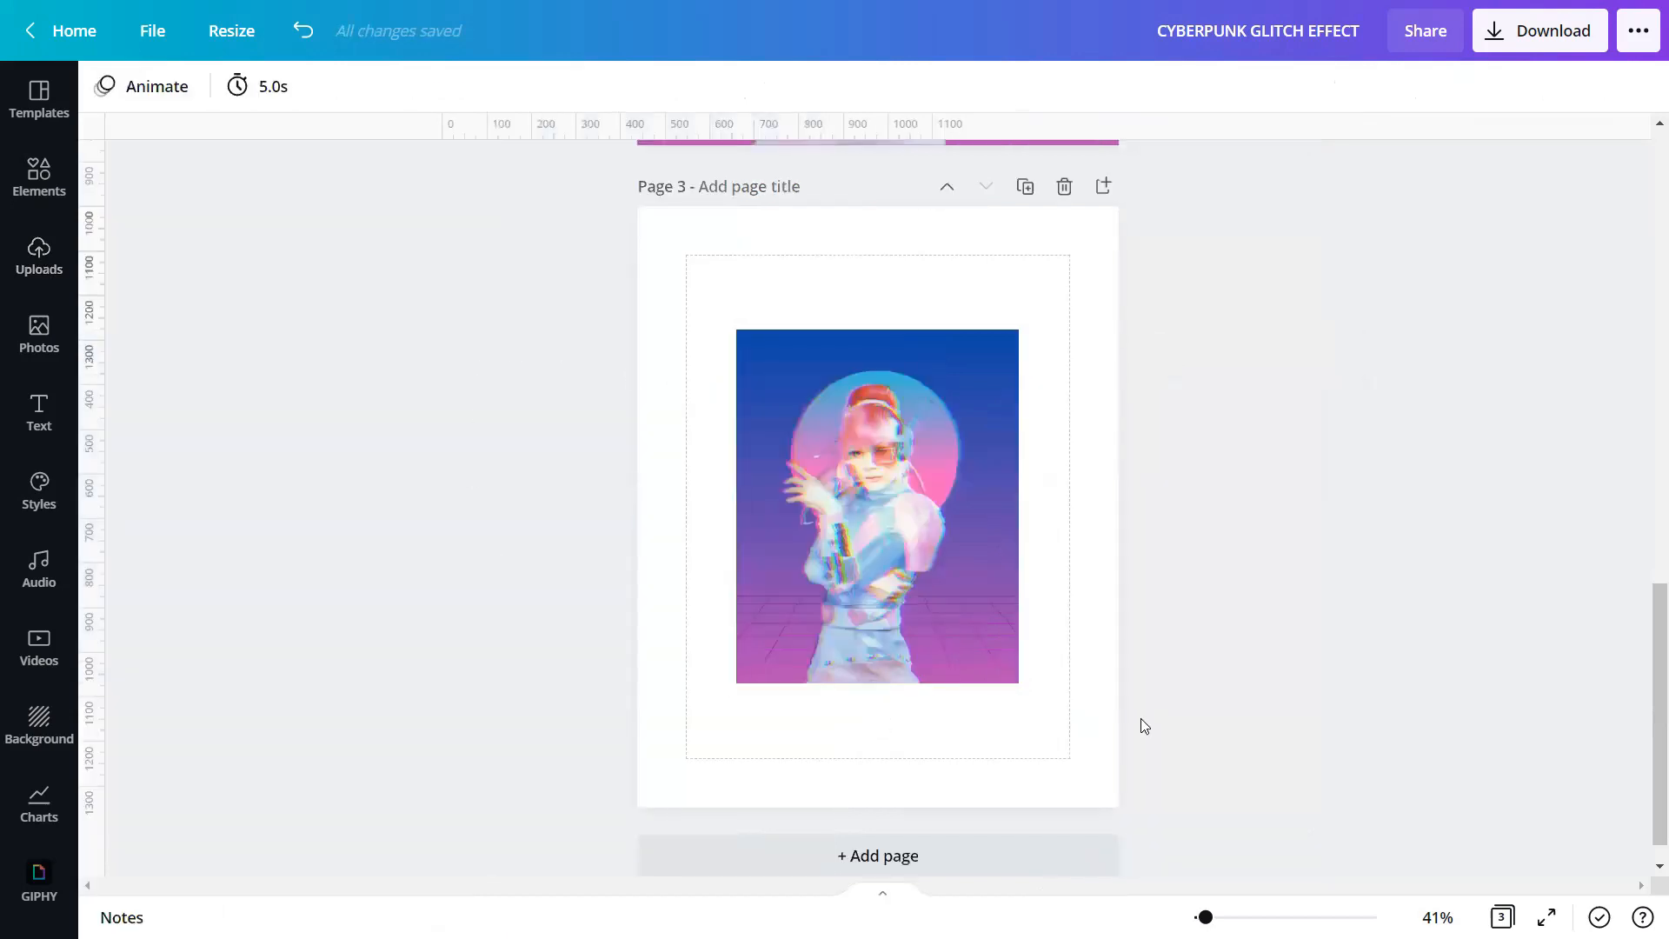
Examine the glitch and slice effects on the page 3 image up close
drag(1204, 917, 1230, 917)
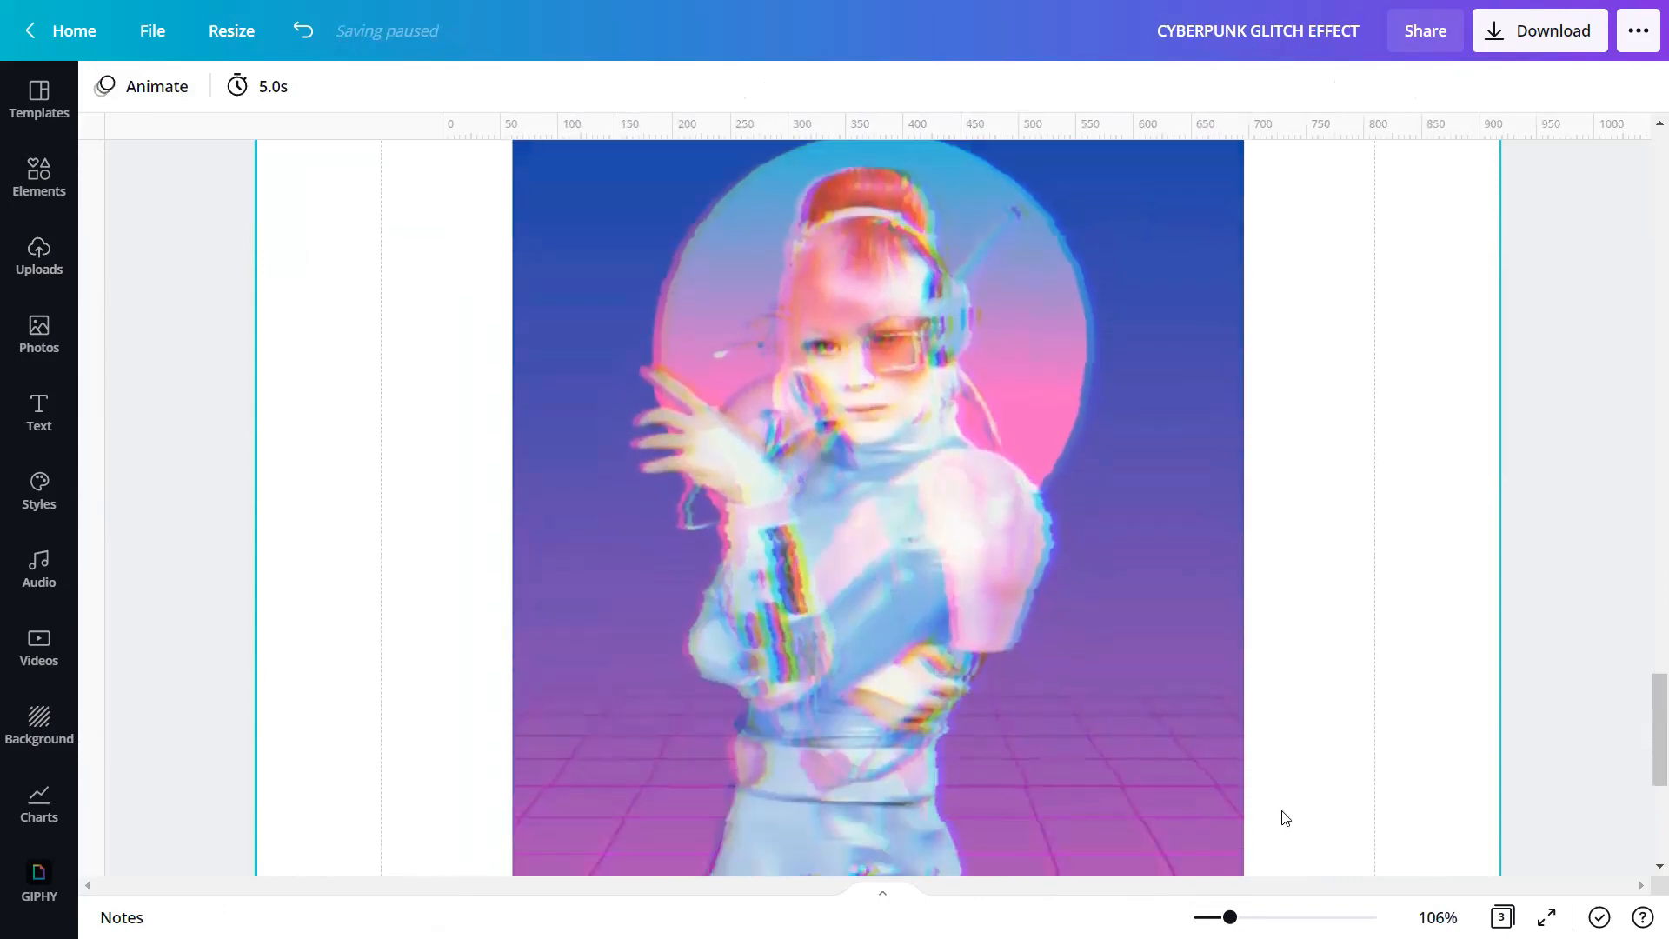
scroll(1312, 670, down, 4)
mouse_move(1229, 917)
mouse_down()
mouse_move(1250, 917)
mouse_move(1229, 917)
mouse_up()
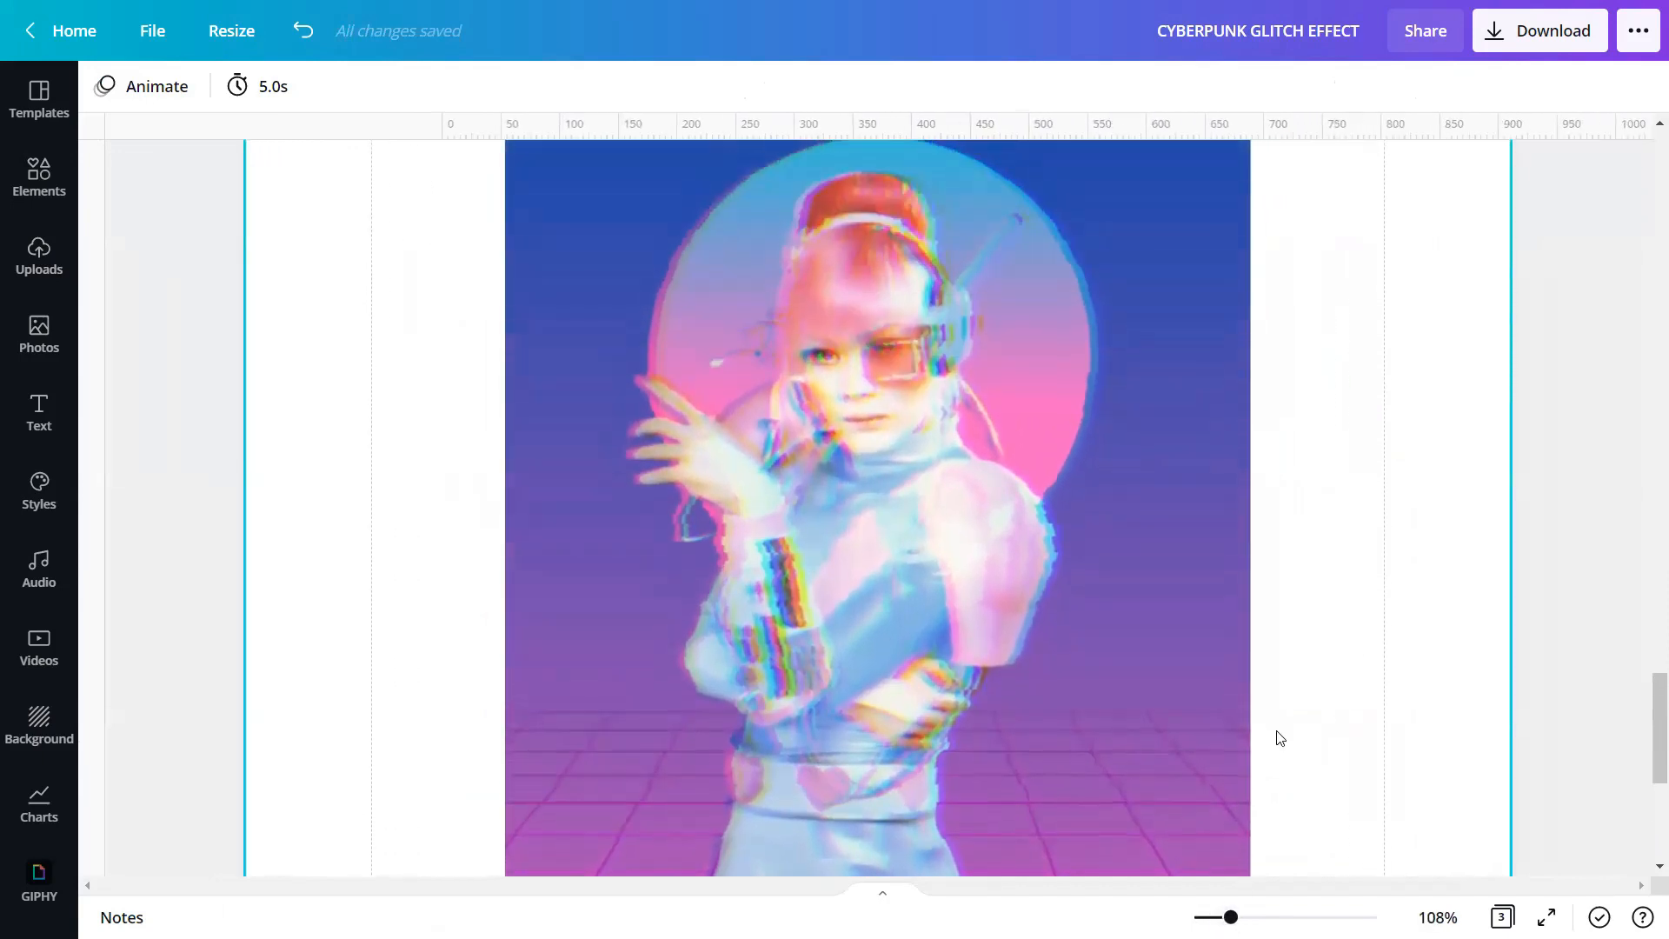
scroll(1280, 738, up, 1)
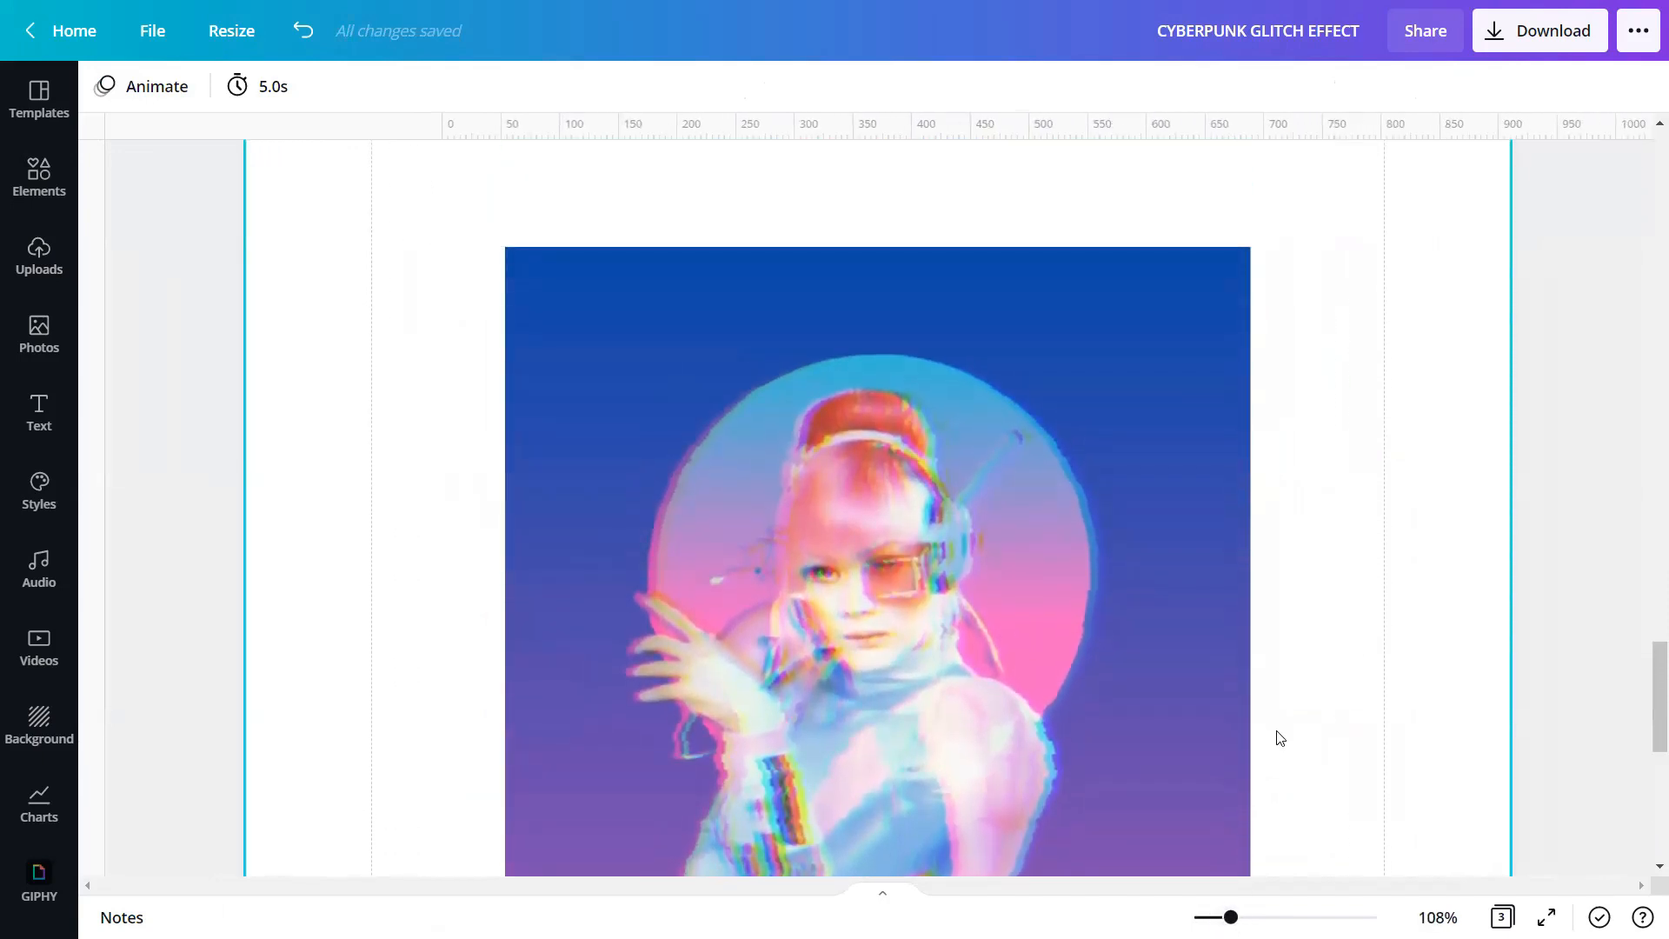
scroll(1280, 783, down, 3)
drag(1230, 917, 1206, 917)
click(1141, 702)
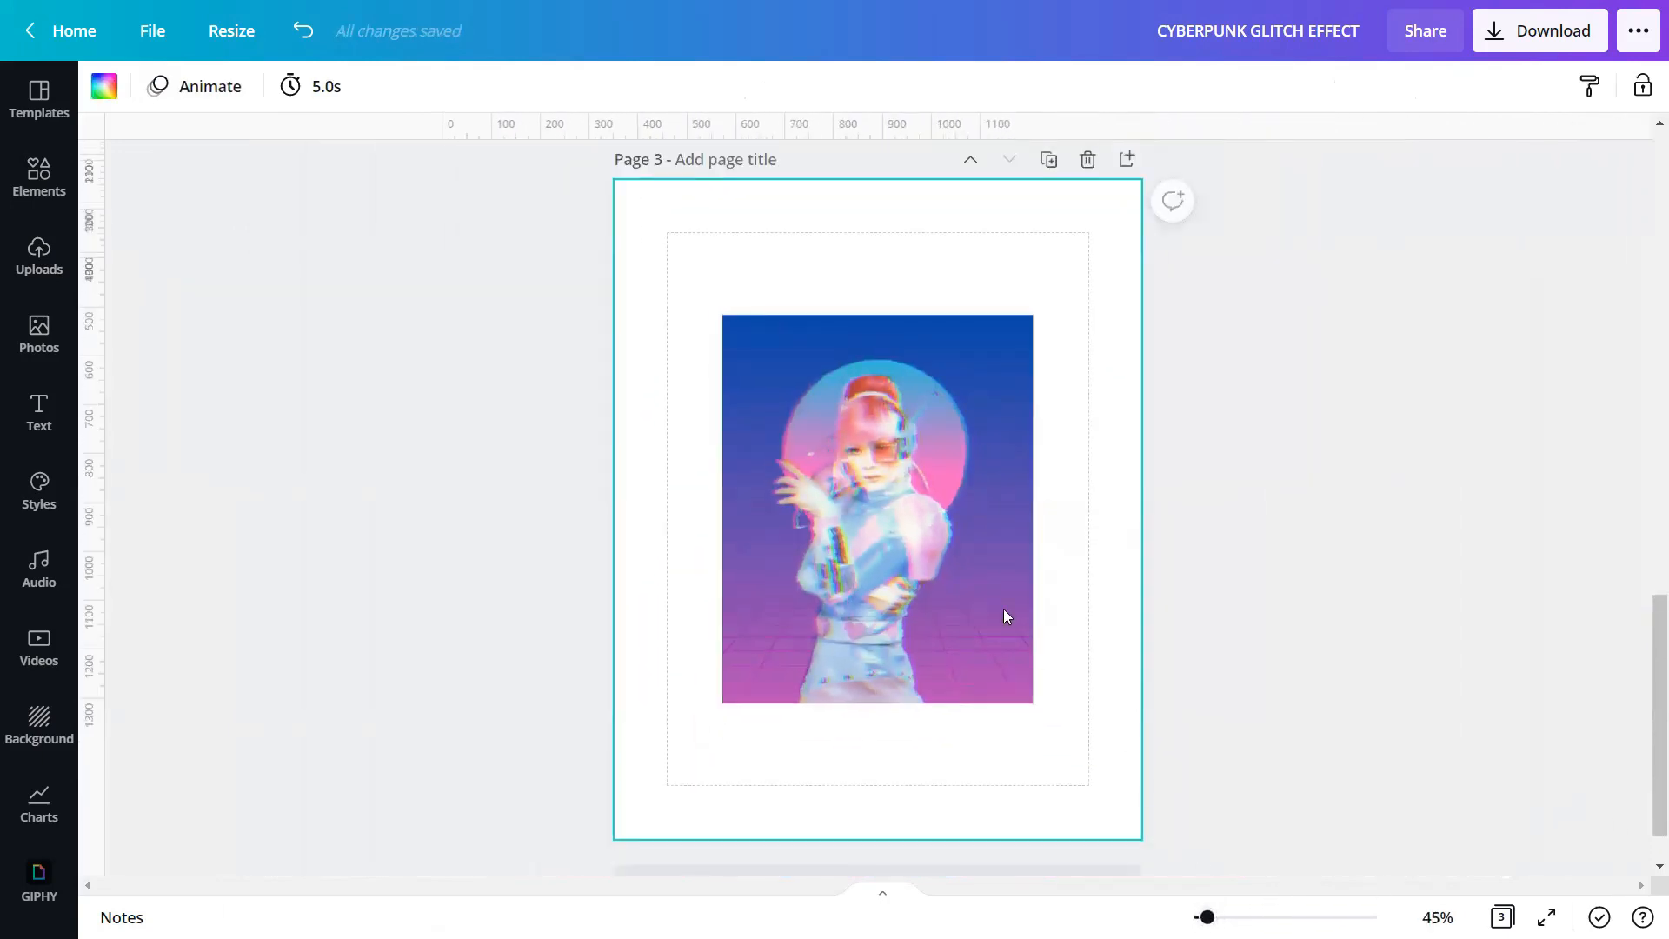
Set the glitched poster image as the background of page 3
click(876, 502)
right_click(876, 502)
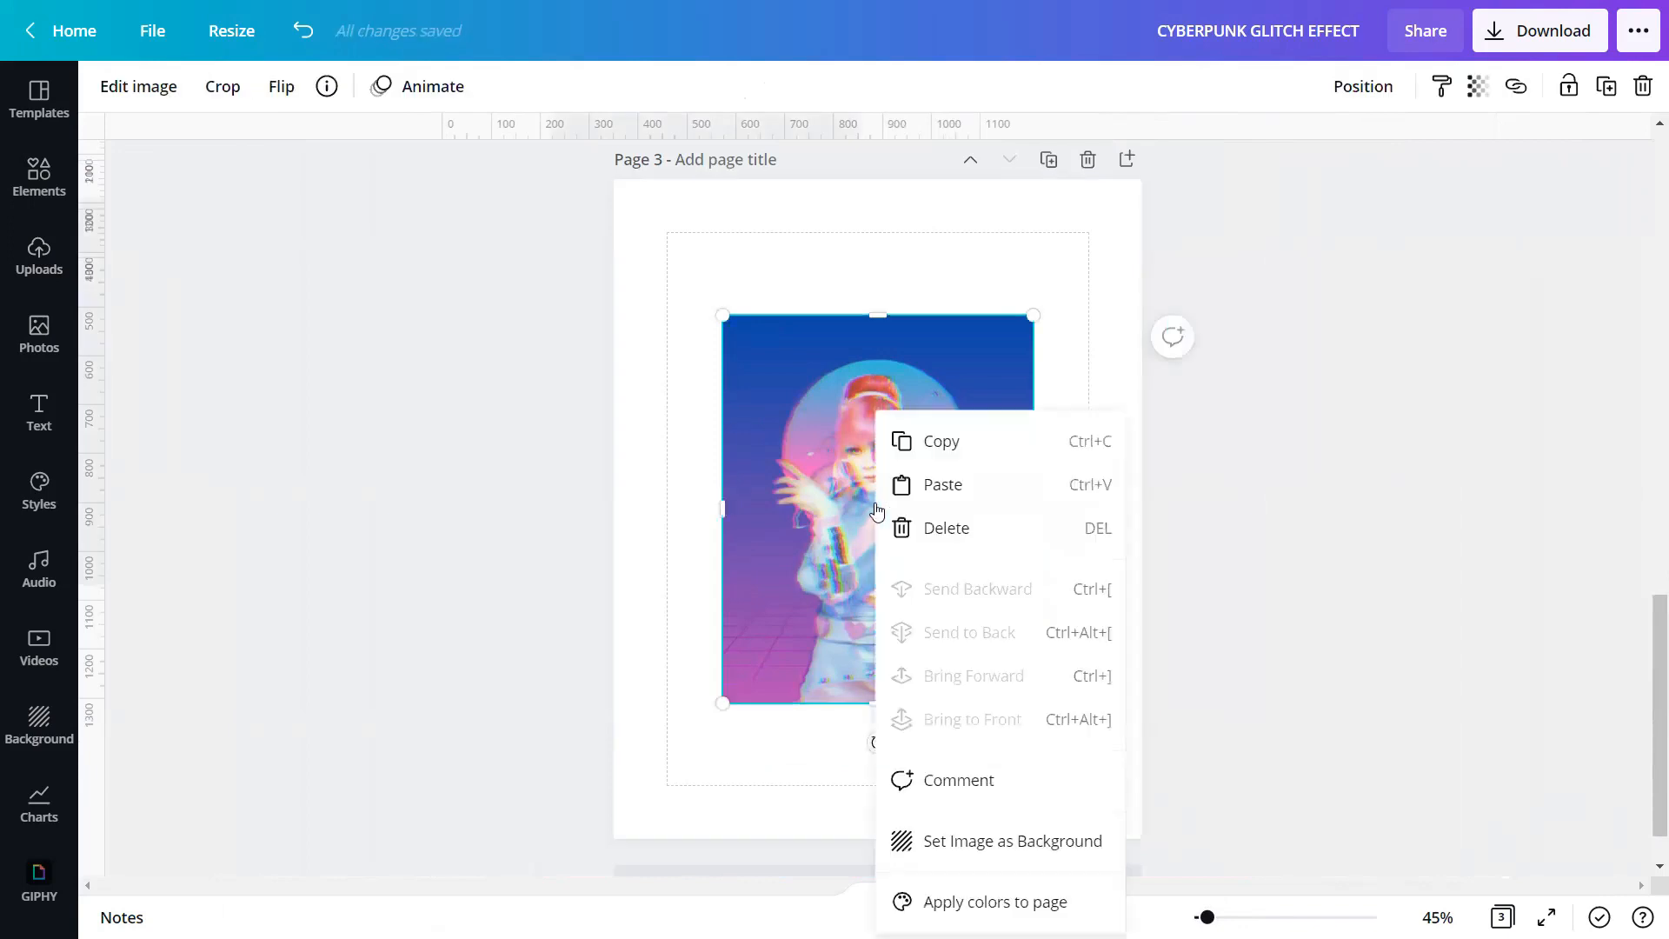
click(956, 843)
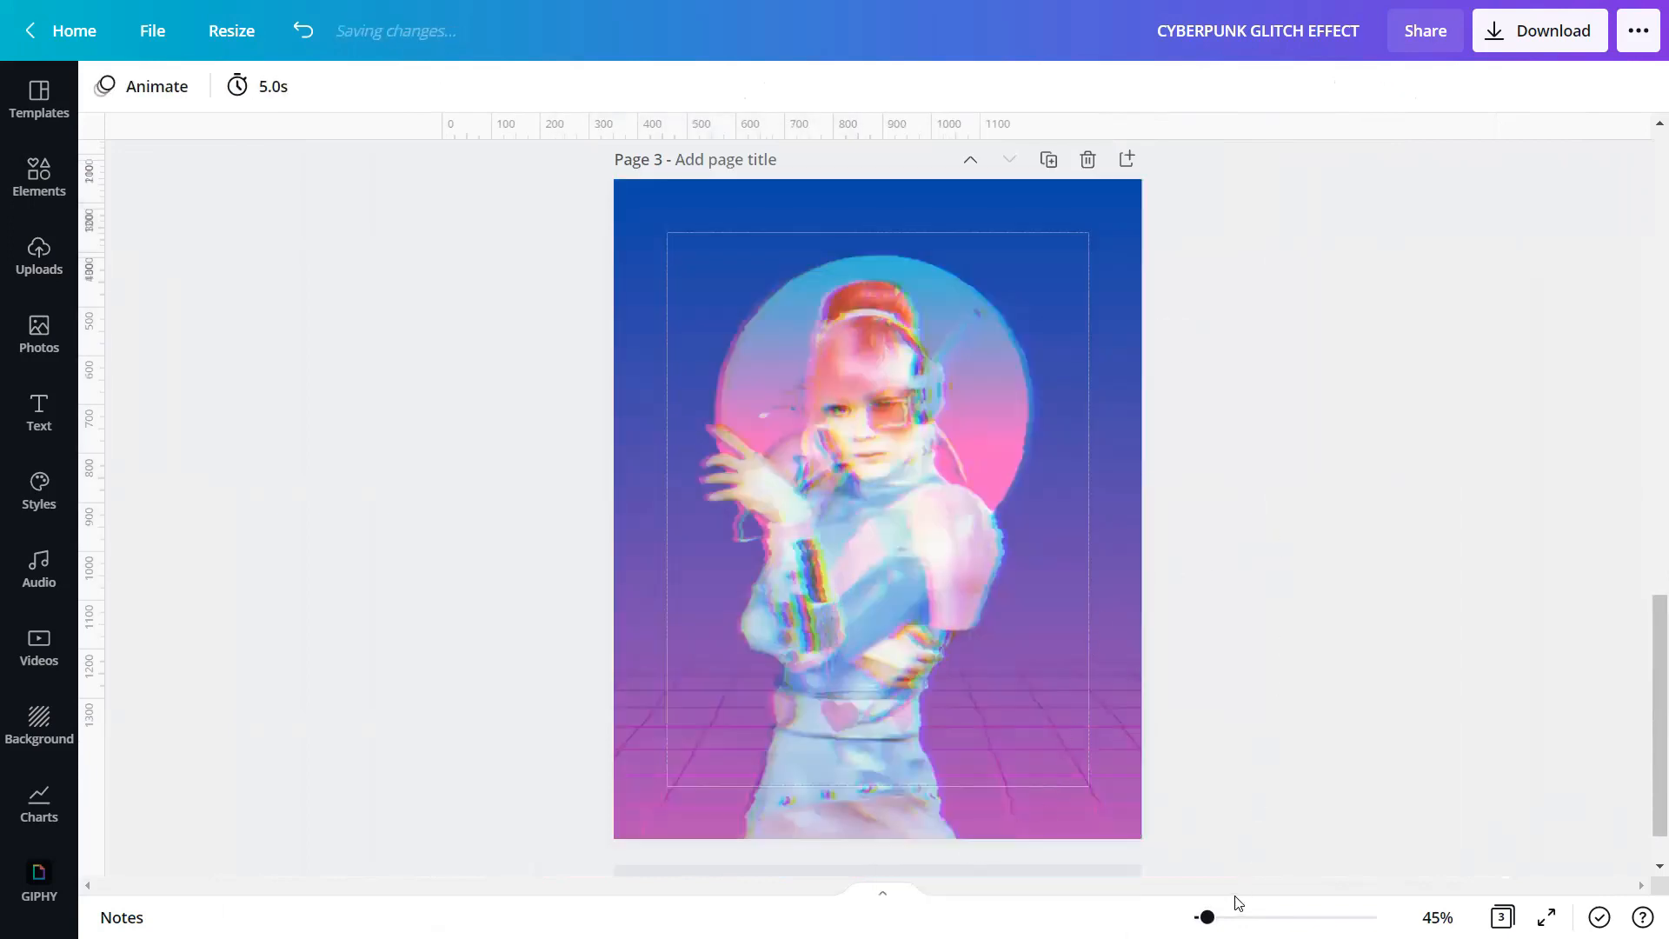
Search the photo library for "brand:BAAAAP7rQ8M + background"
mouse_move(1207, 917)
mouse_down()
mouse_move(1236, 917)
mouse_move(1208, 917)
mouse_up()
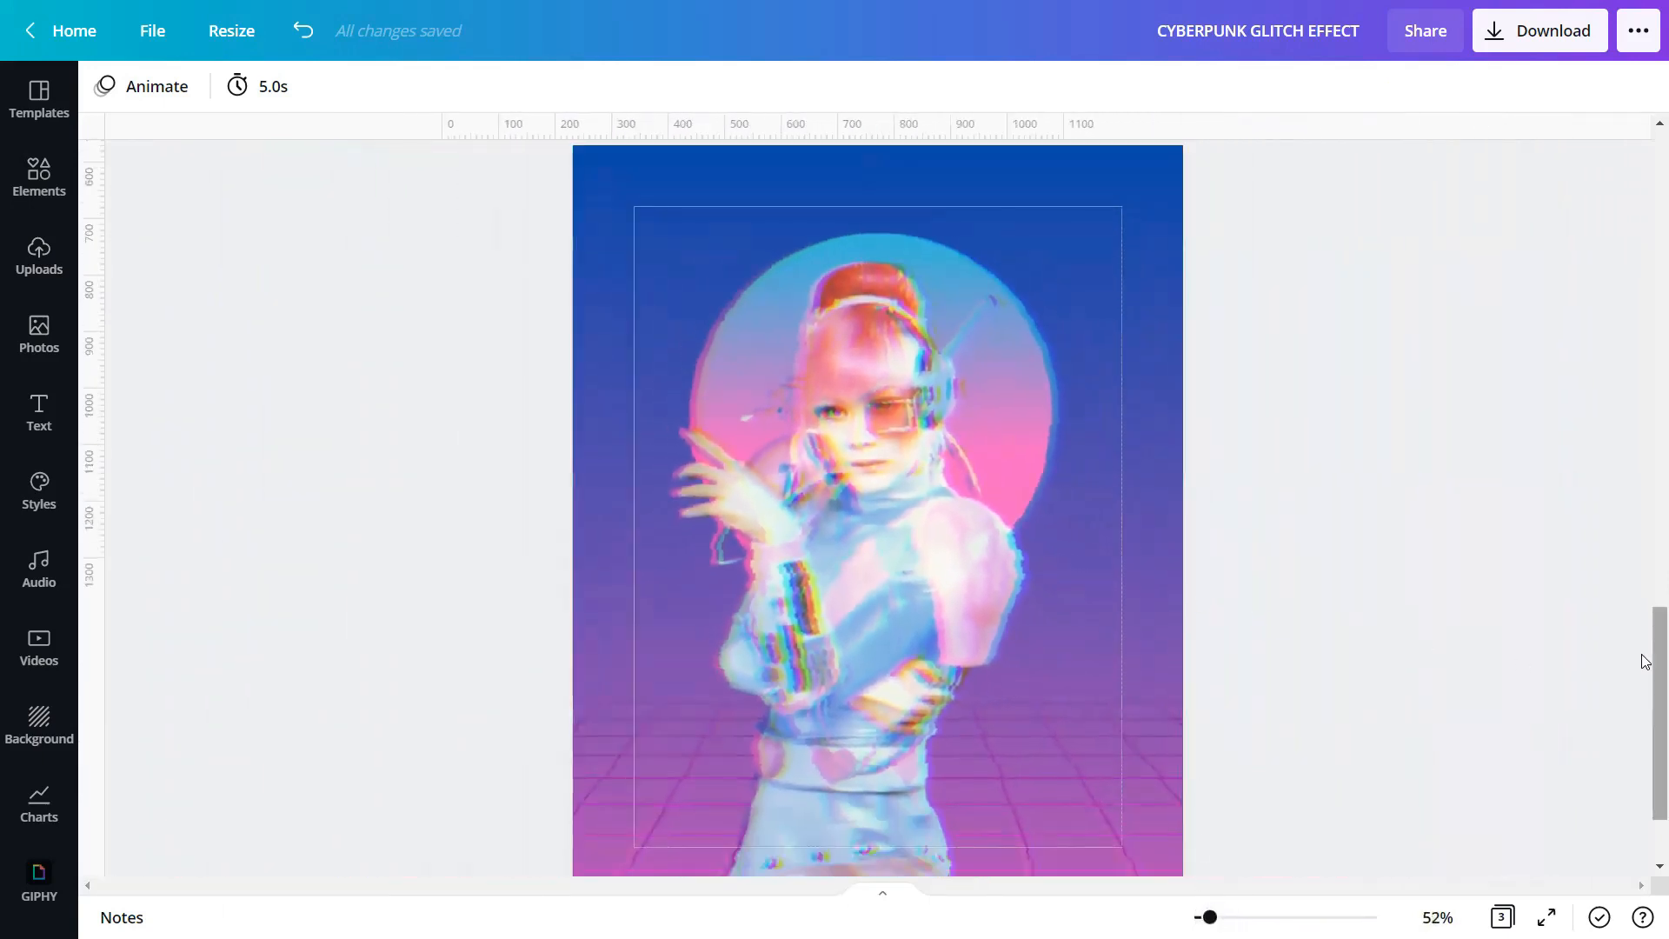
mouse_move(1643, 665)
mouse_down()
mouse_move(1645, 697)
mouse_move(1645, 660)
mouse_up()
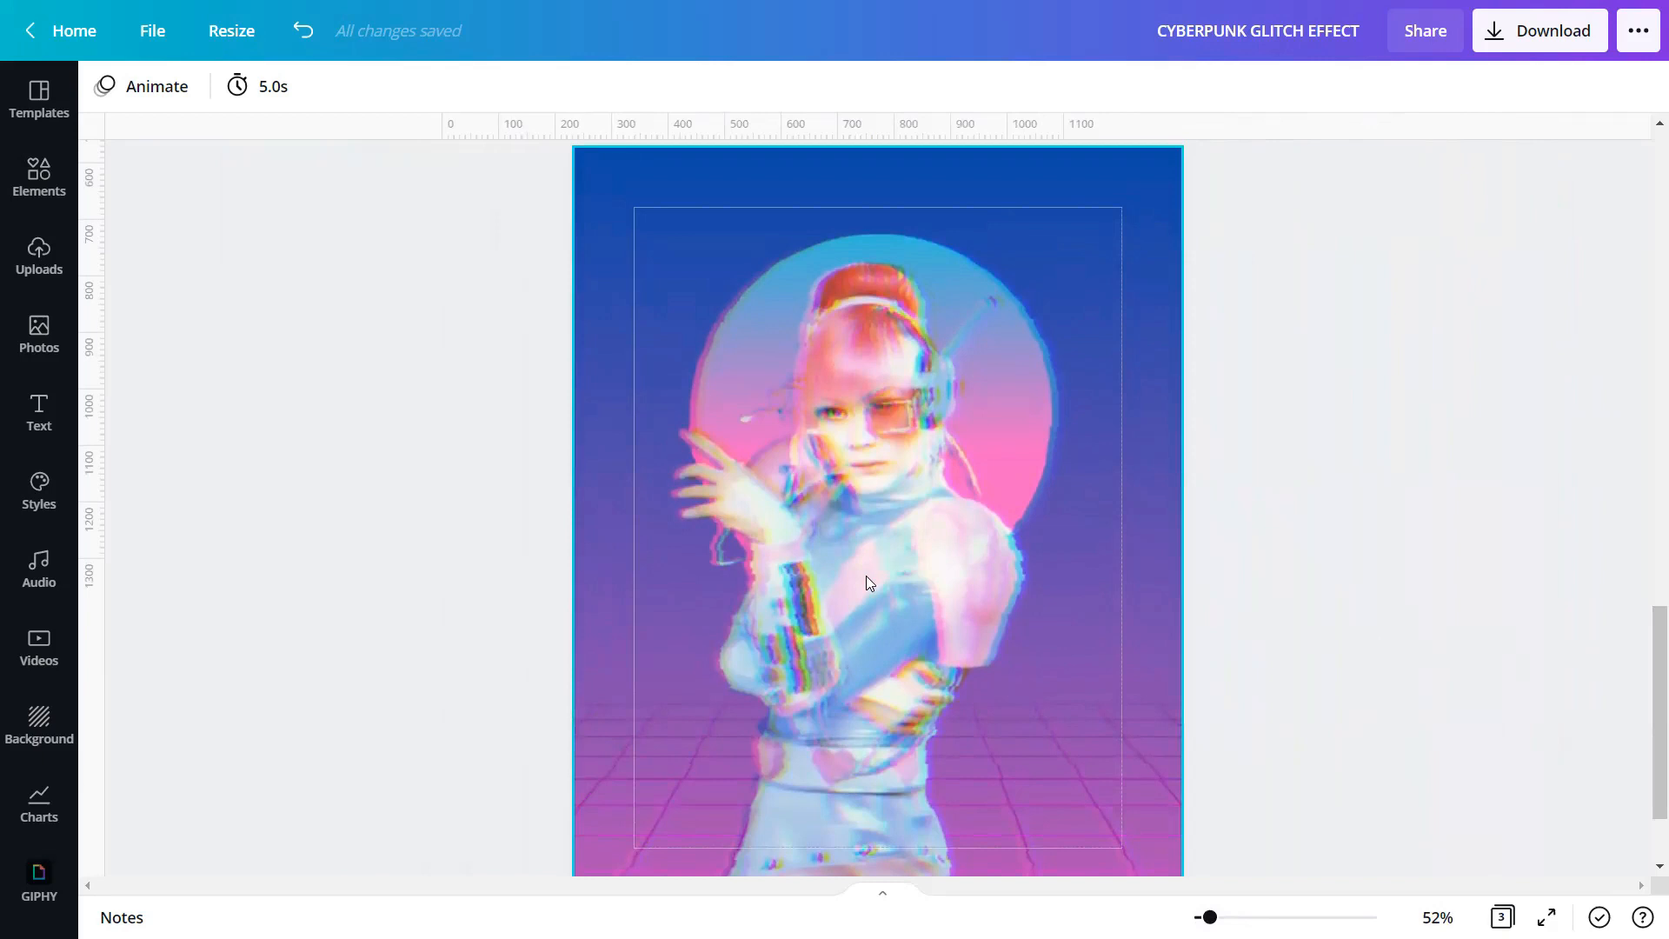
click(683, 573)
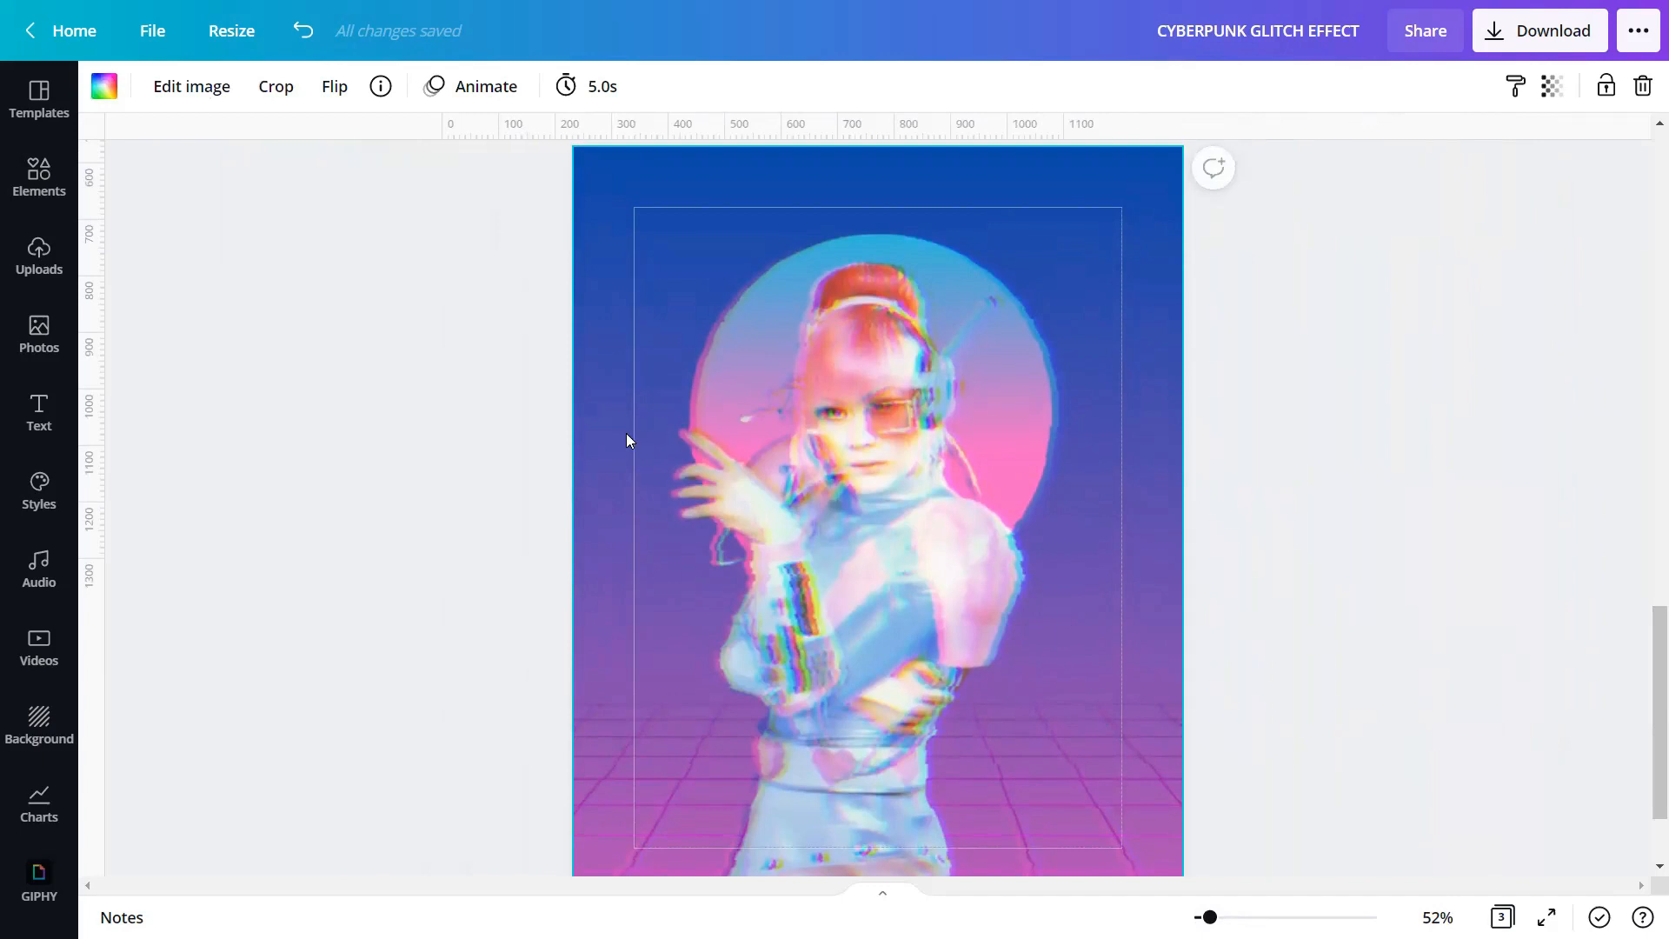
click(39, 337)
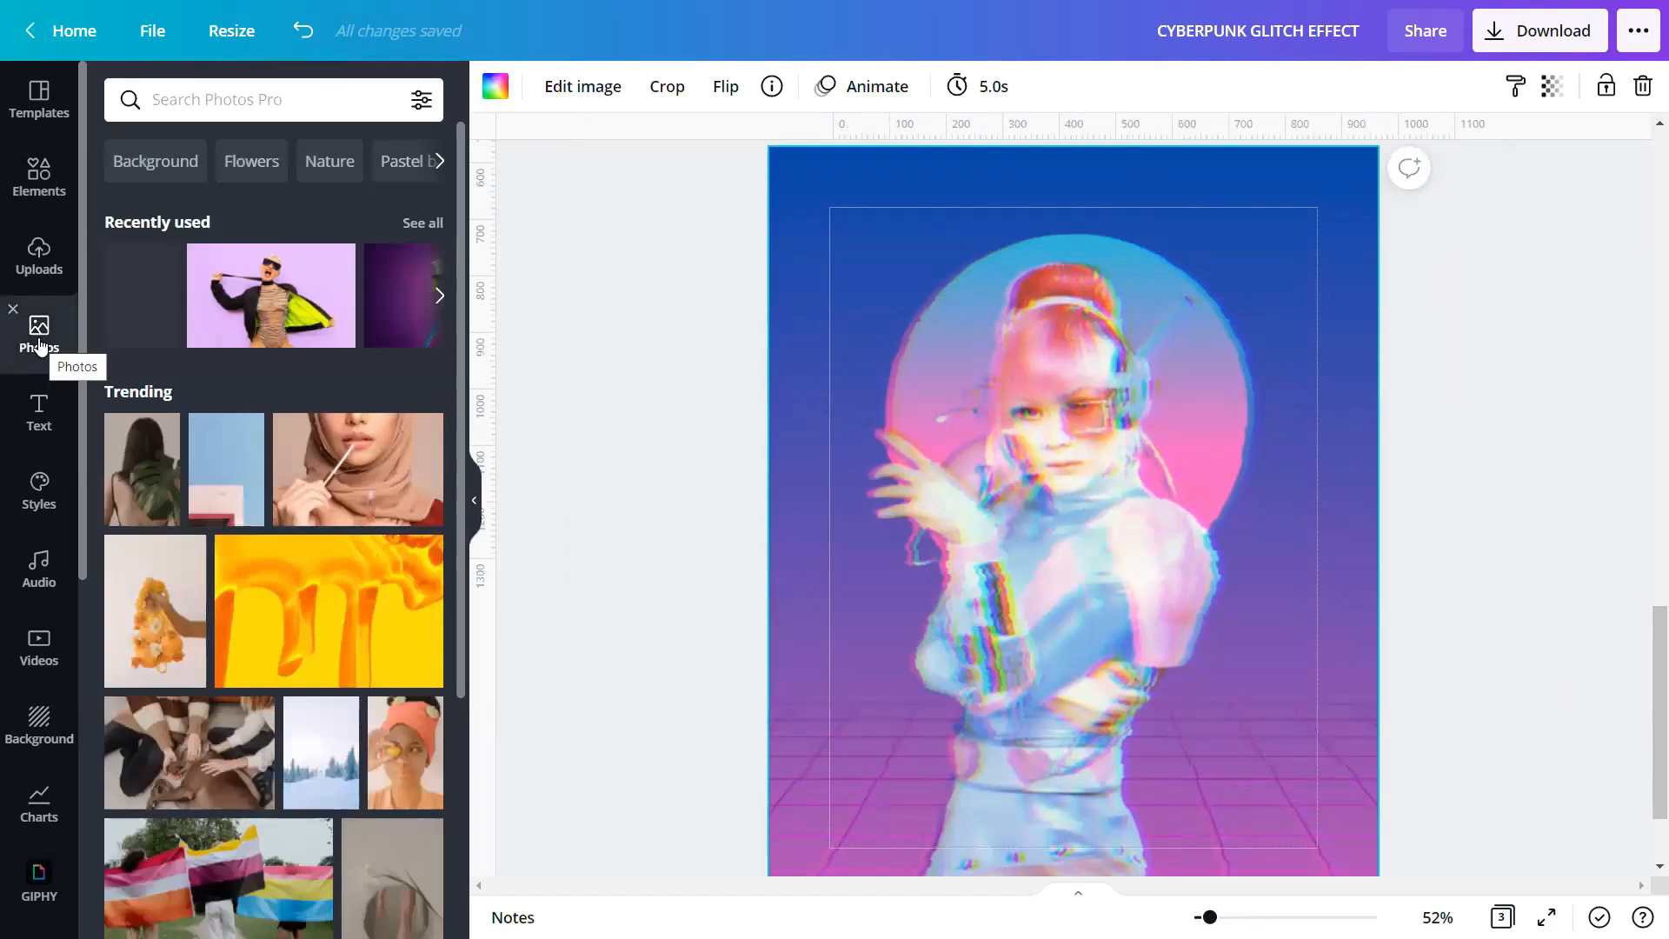
click(219, 100)
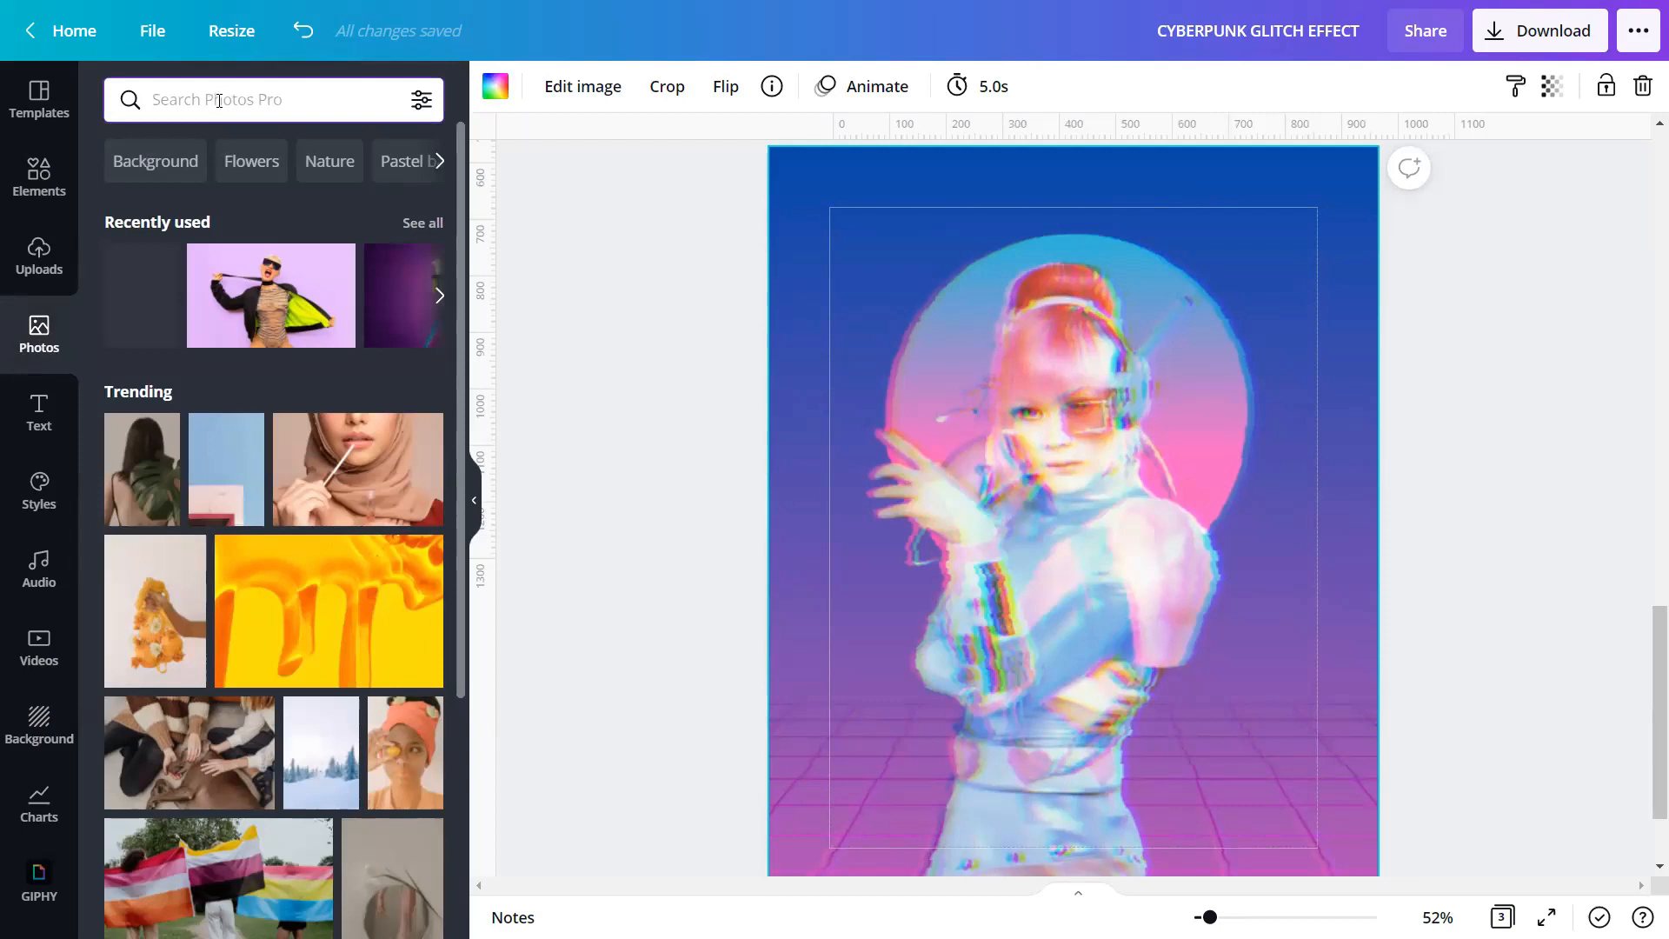
text(brand)
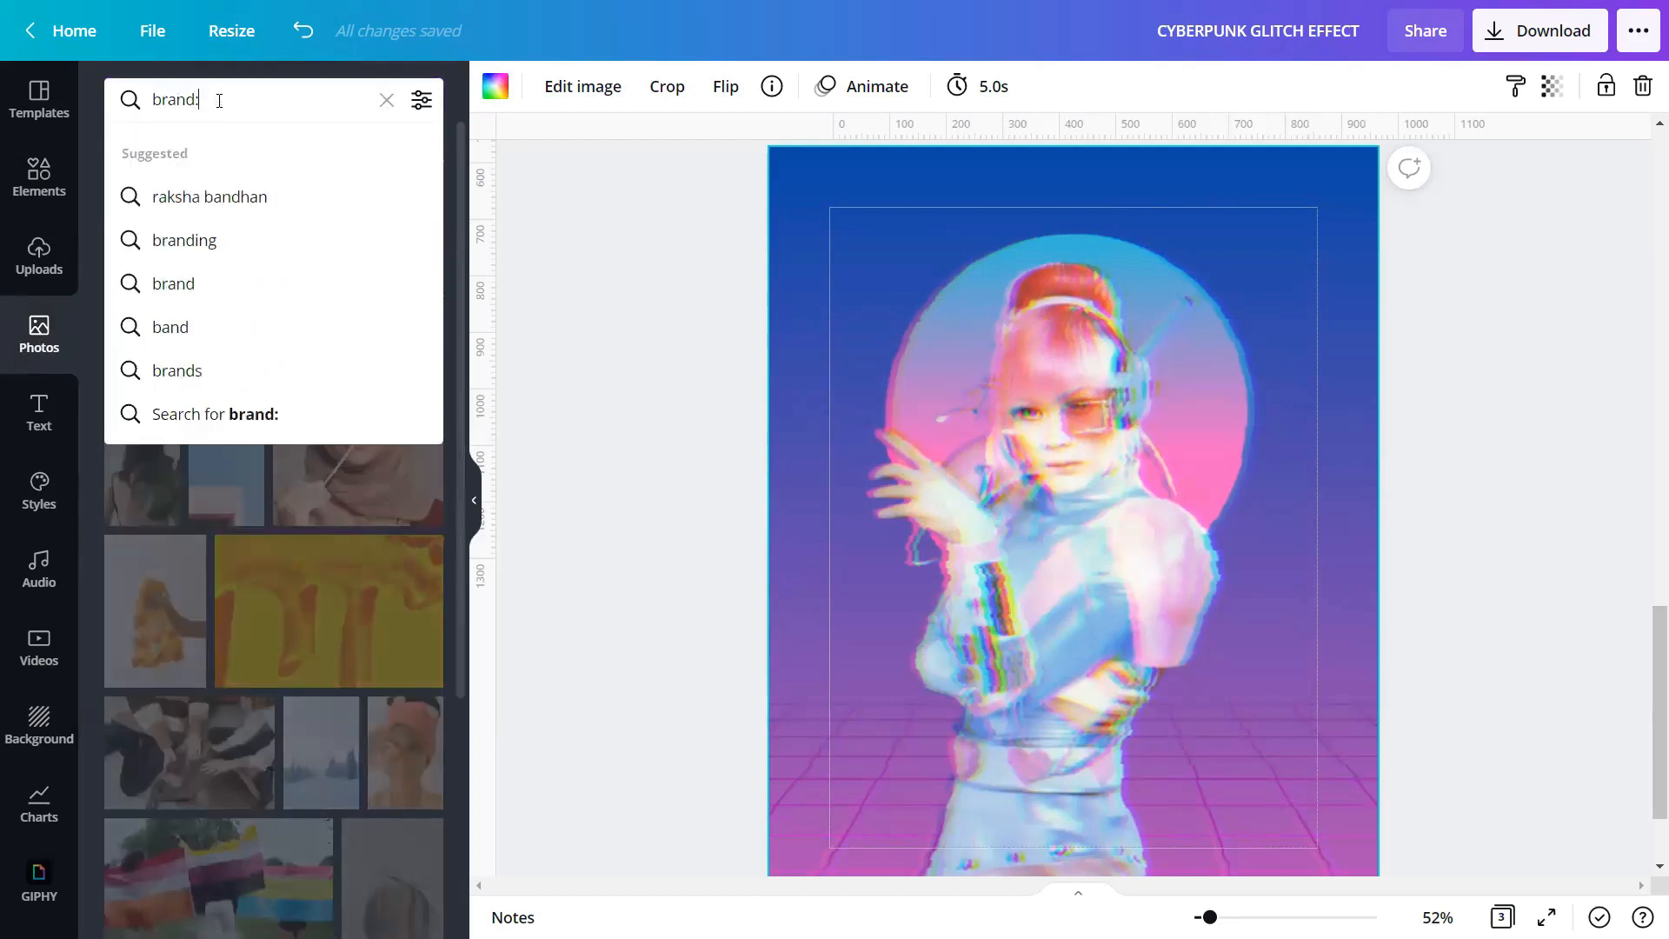
text(:BAAA)
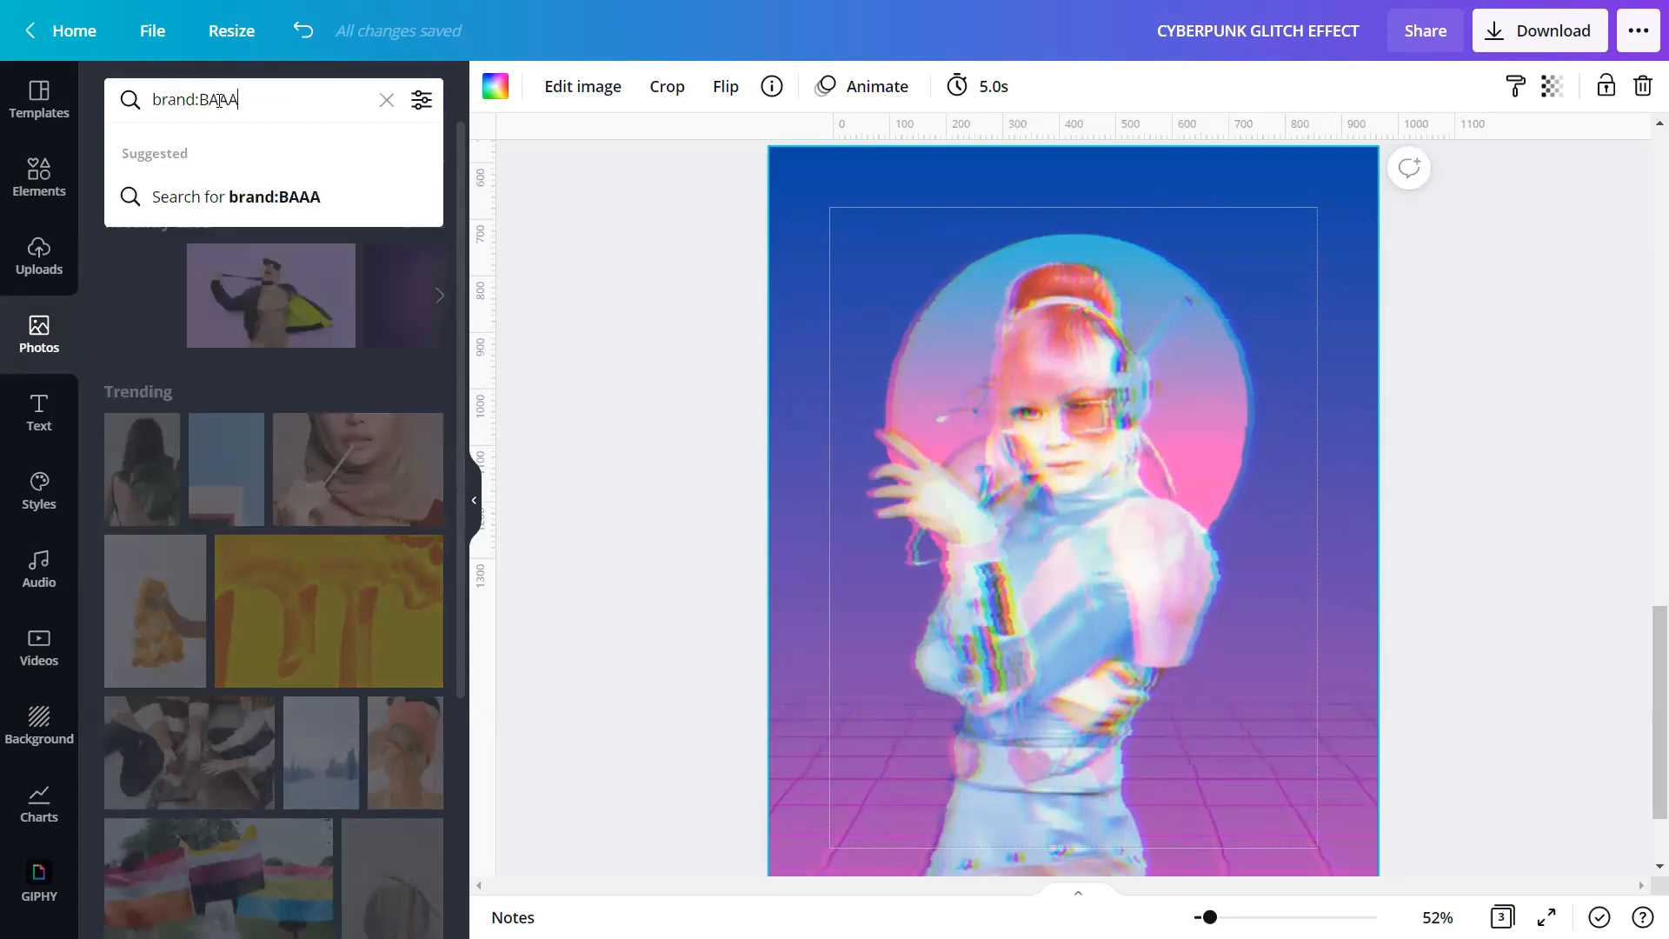
text(AP7rQ8M)
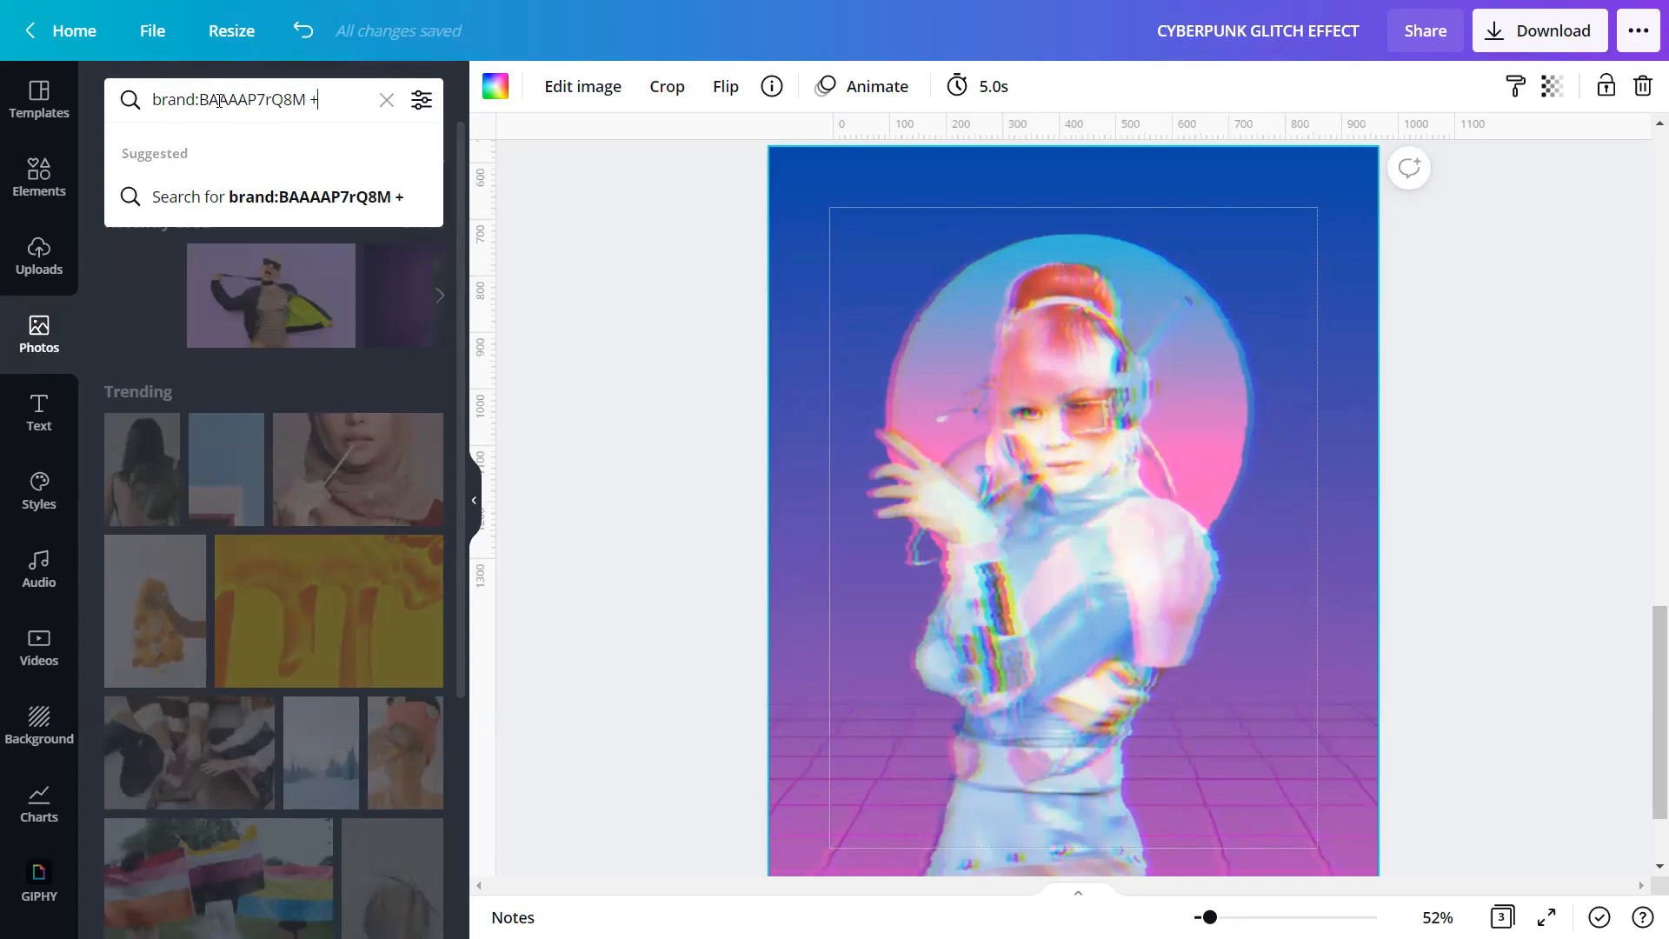
text( + background)
key(Return)
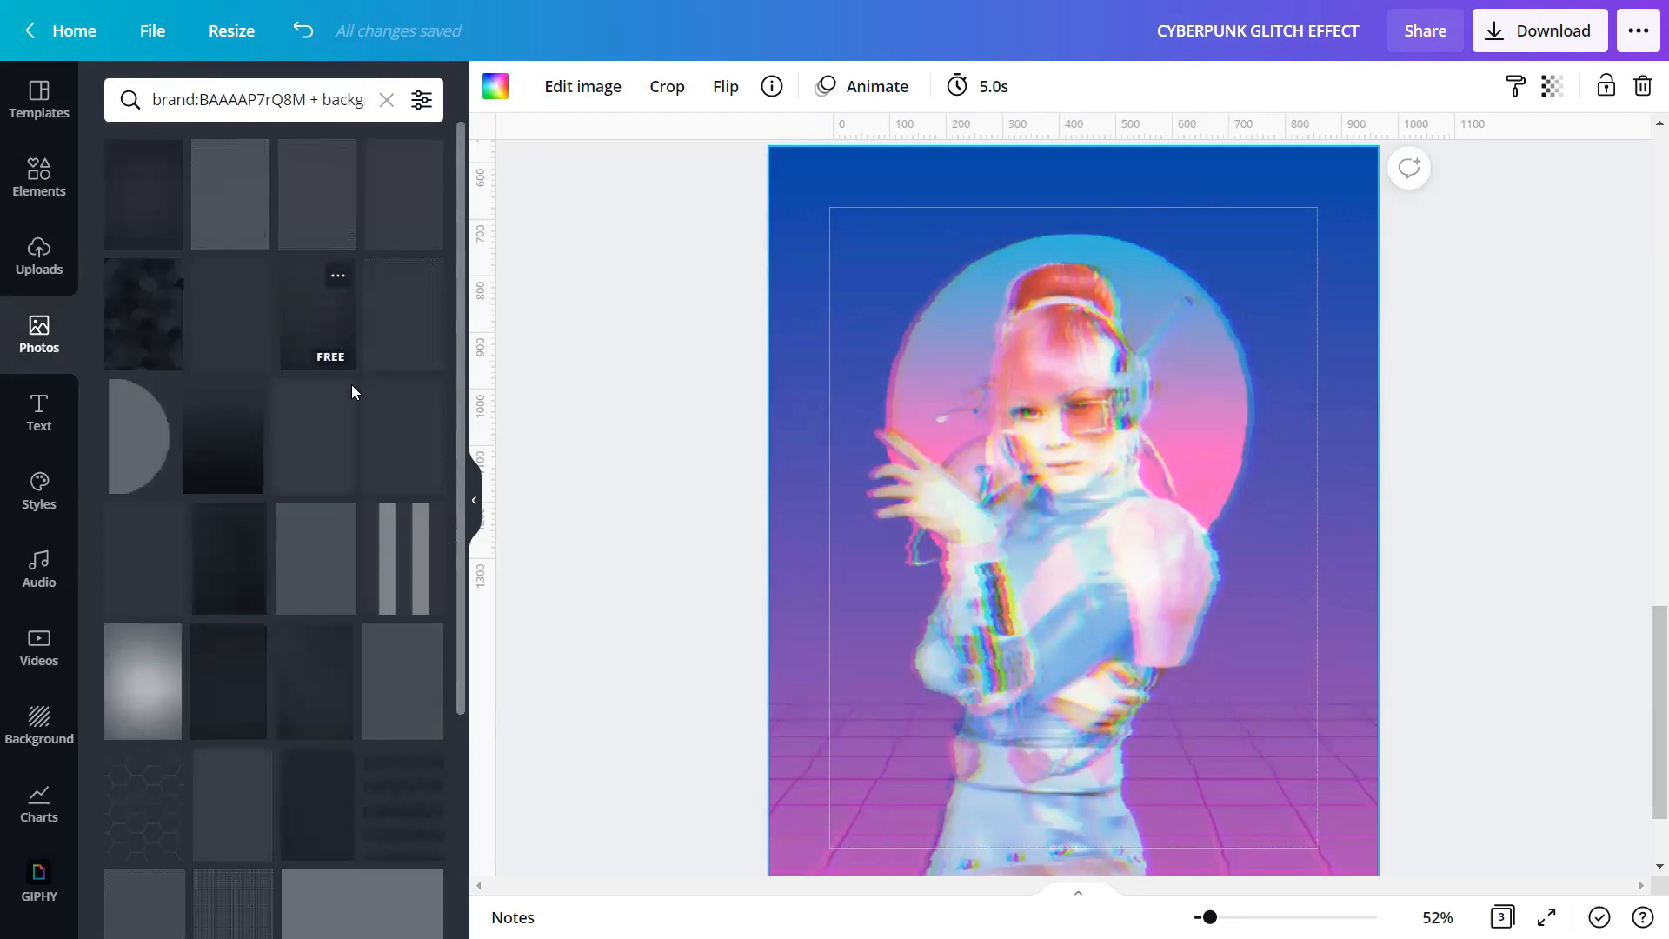
Find the free Zig Zag Background among the search results and add it to page 3
scroll(382, 484, down, 3)
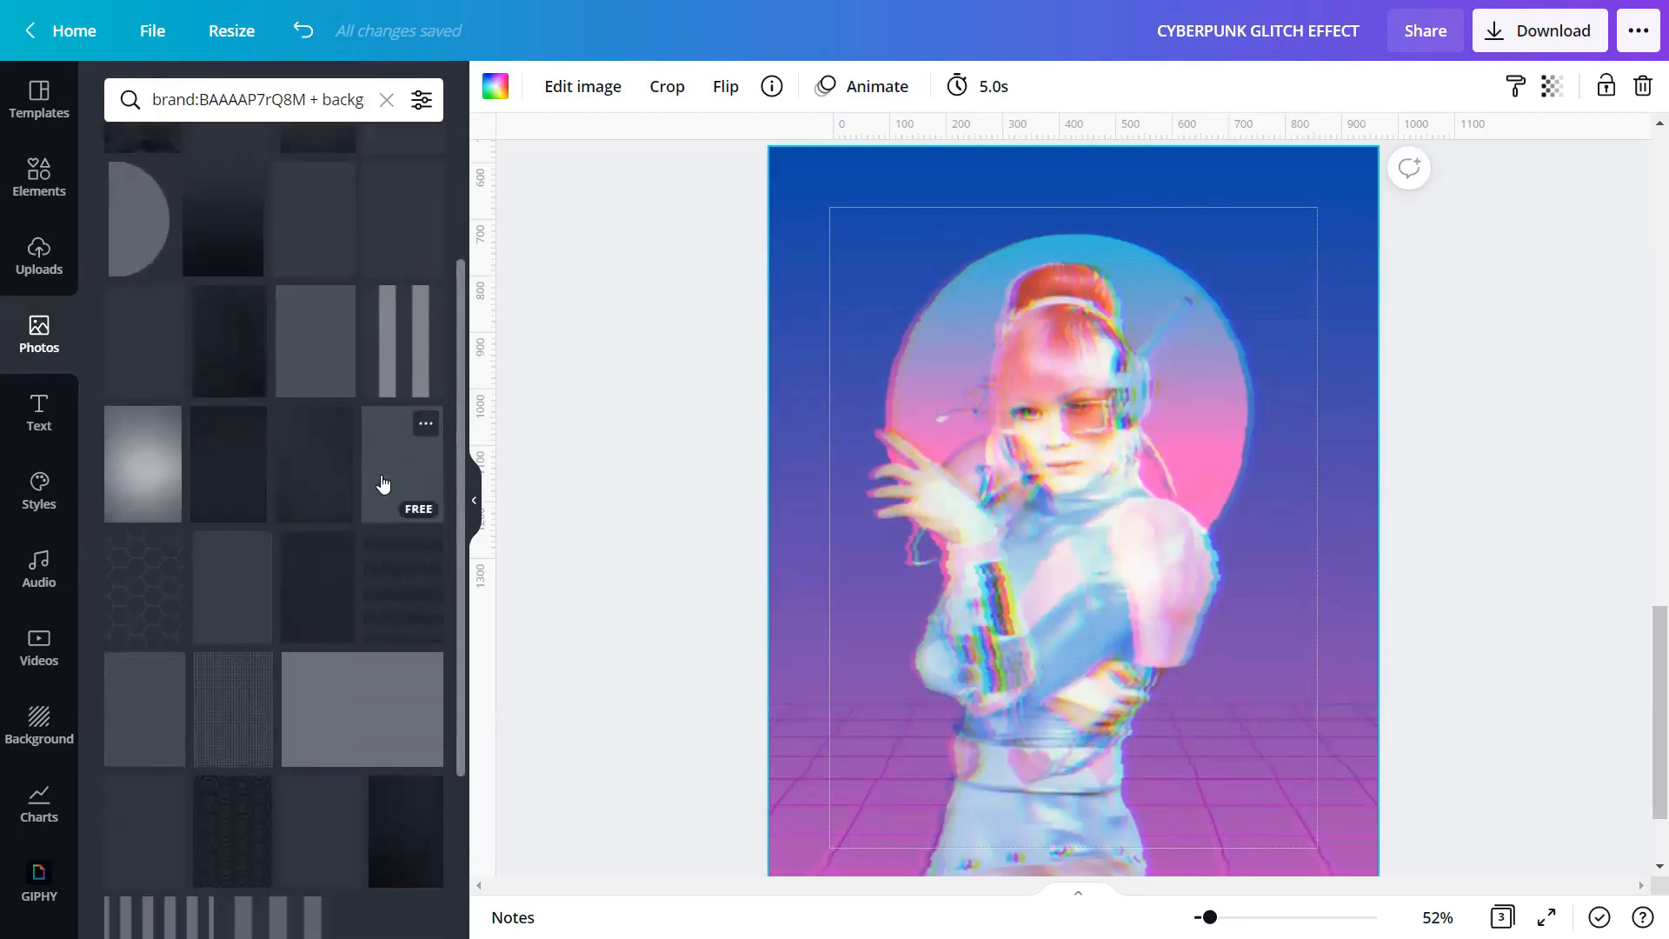
scroll(382, 484, down, 3)
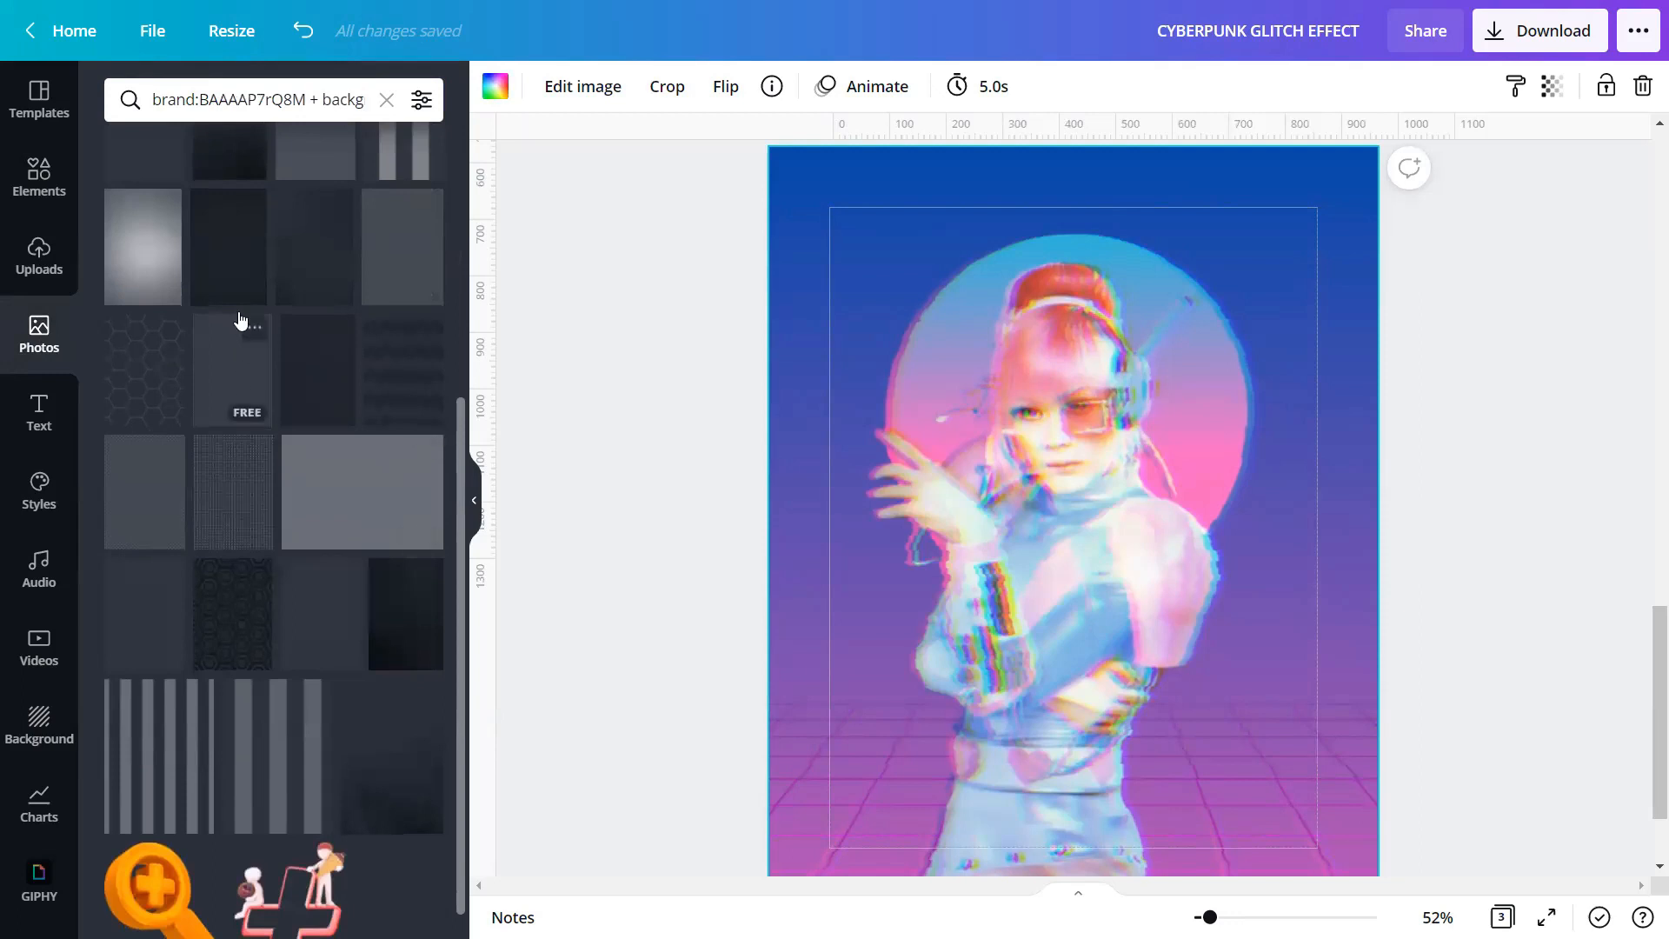
scroll(302, 635, up, 3)
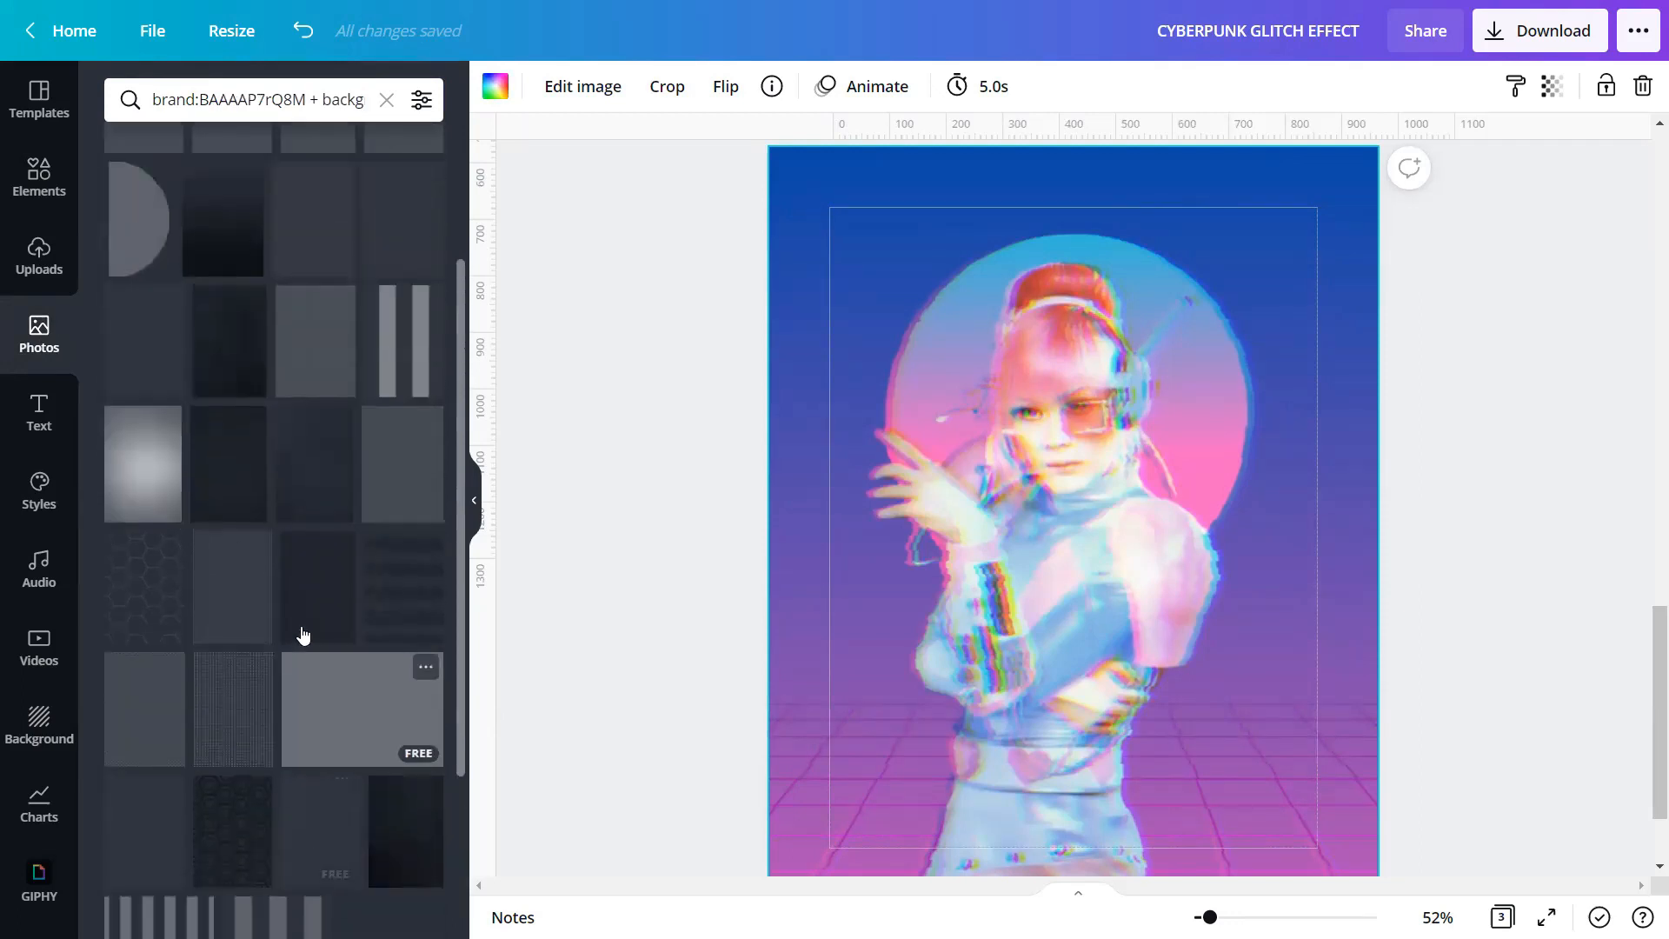
scroll(303, 634, up, 3)
scroll(298, 615, down, 4)
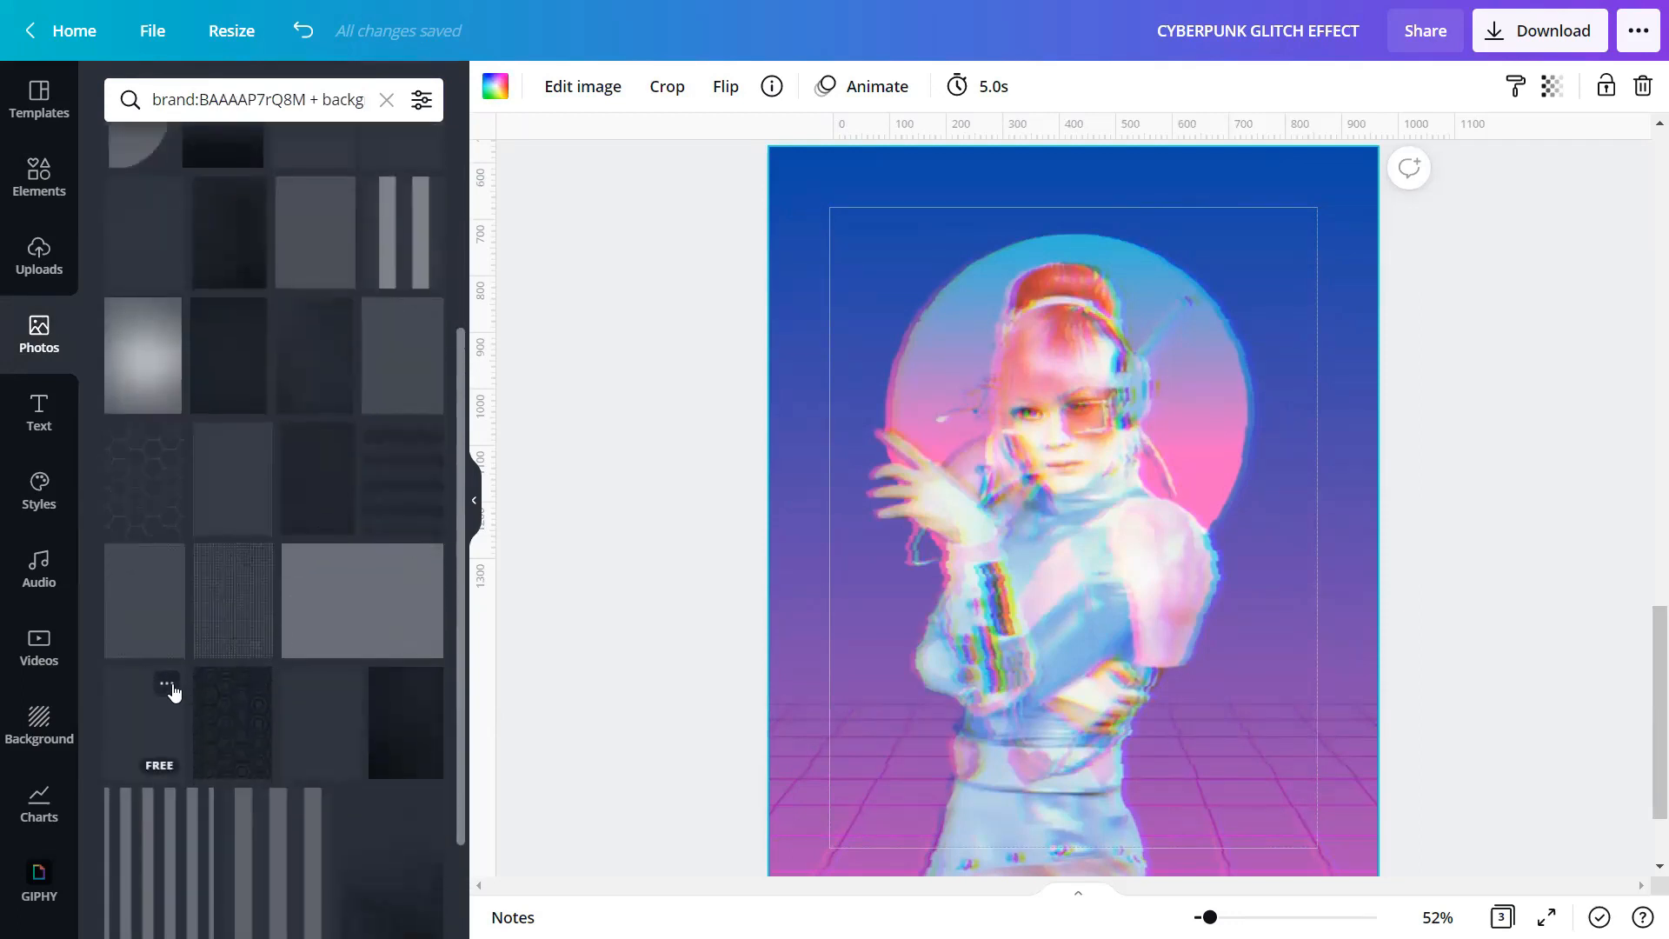
click(167, 684)
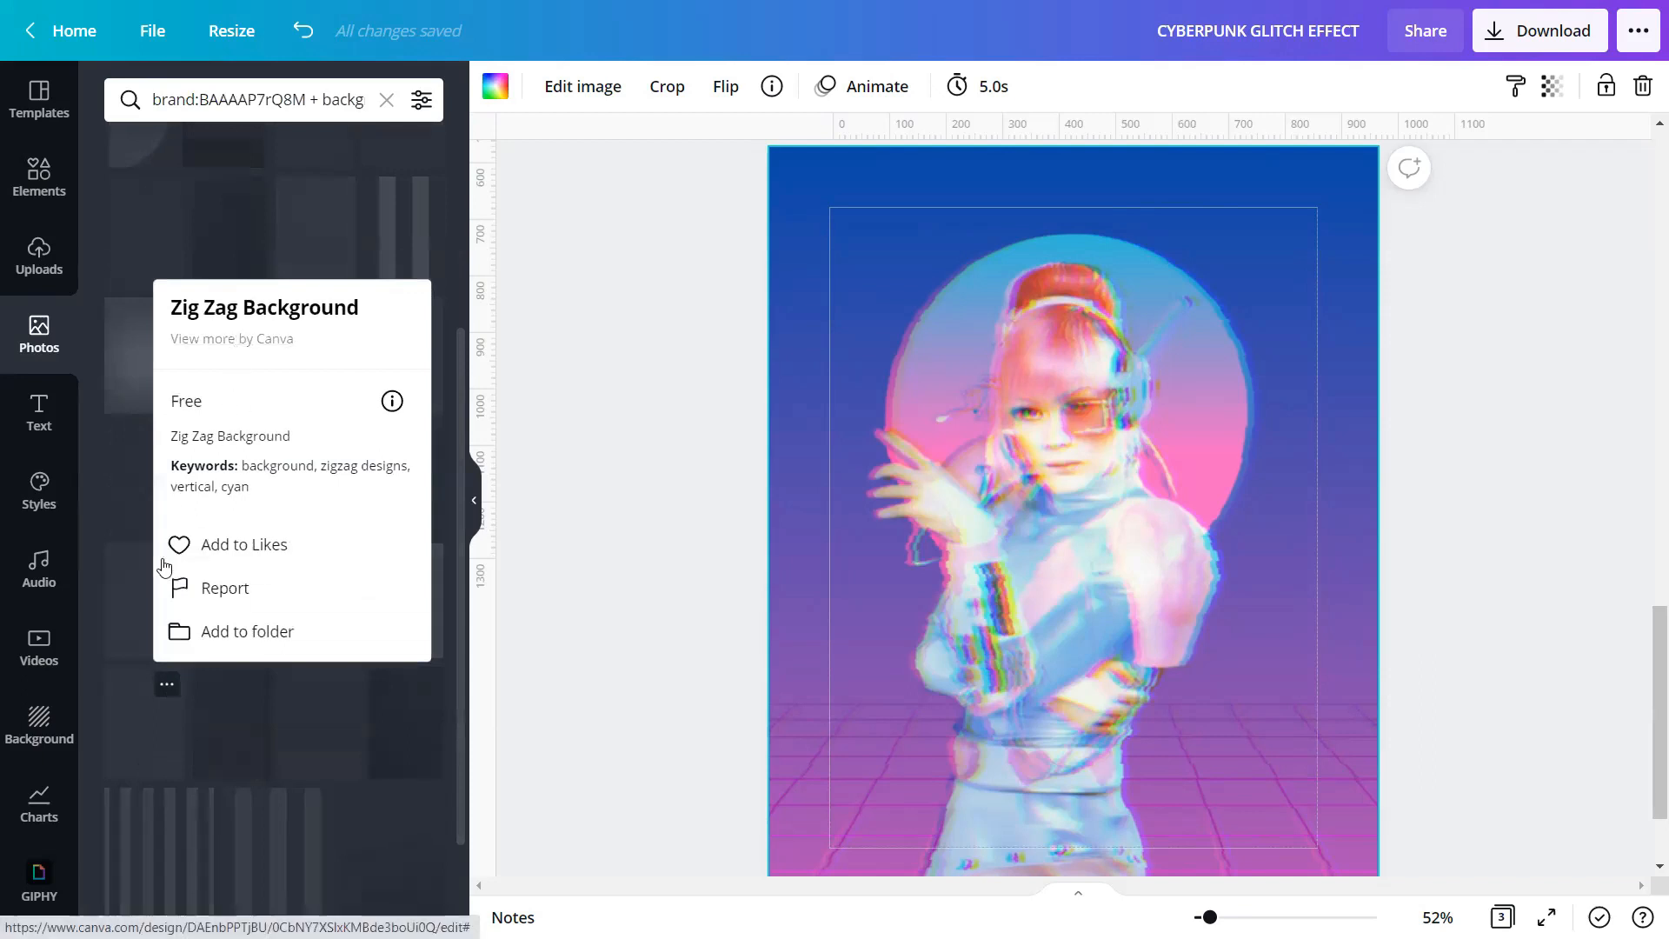
click(141, 733)
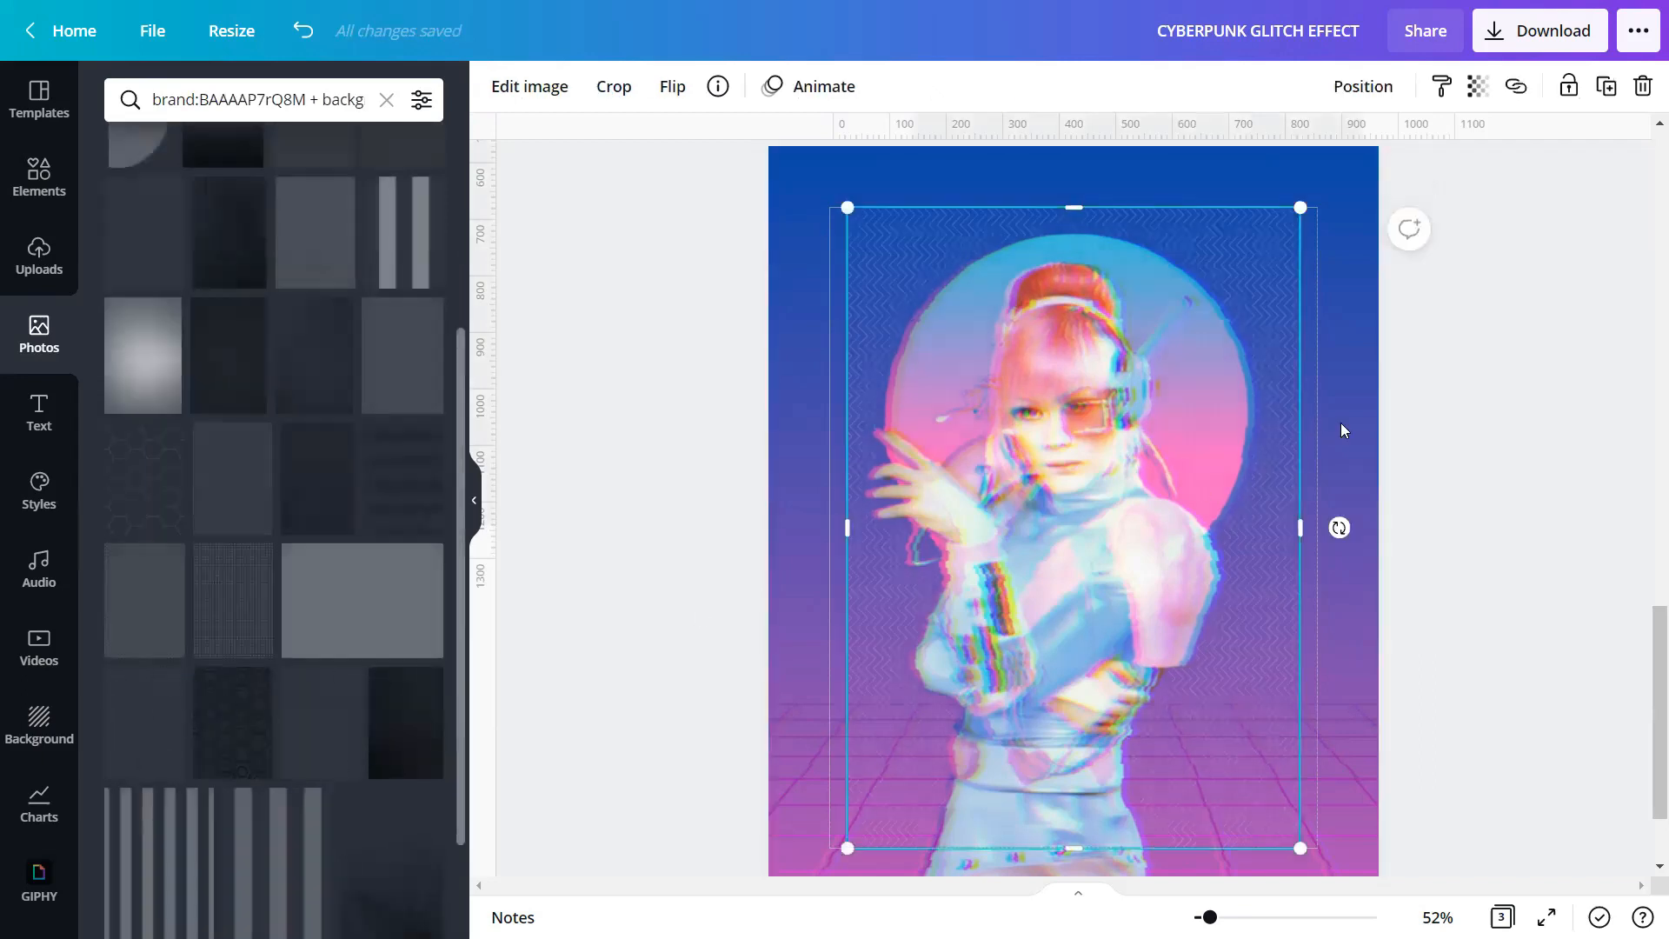
Move the zigzag pattern partly past the poster's left edge and place a duplicate beside it to cover the right side
drag(1098, 547, 1064, 506)
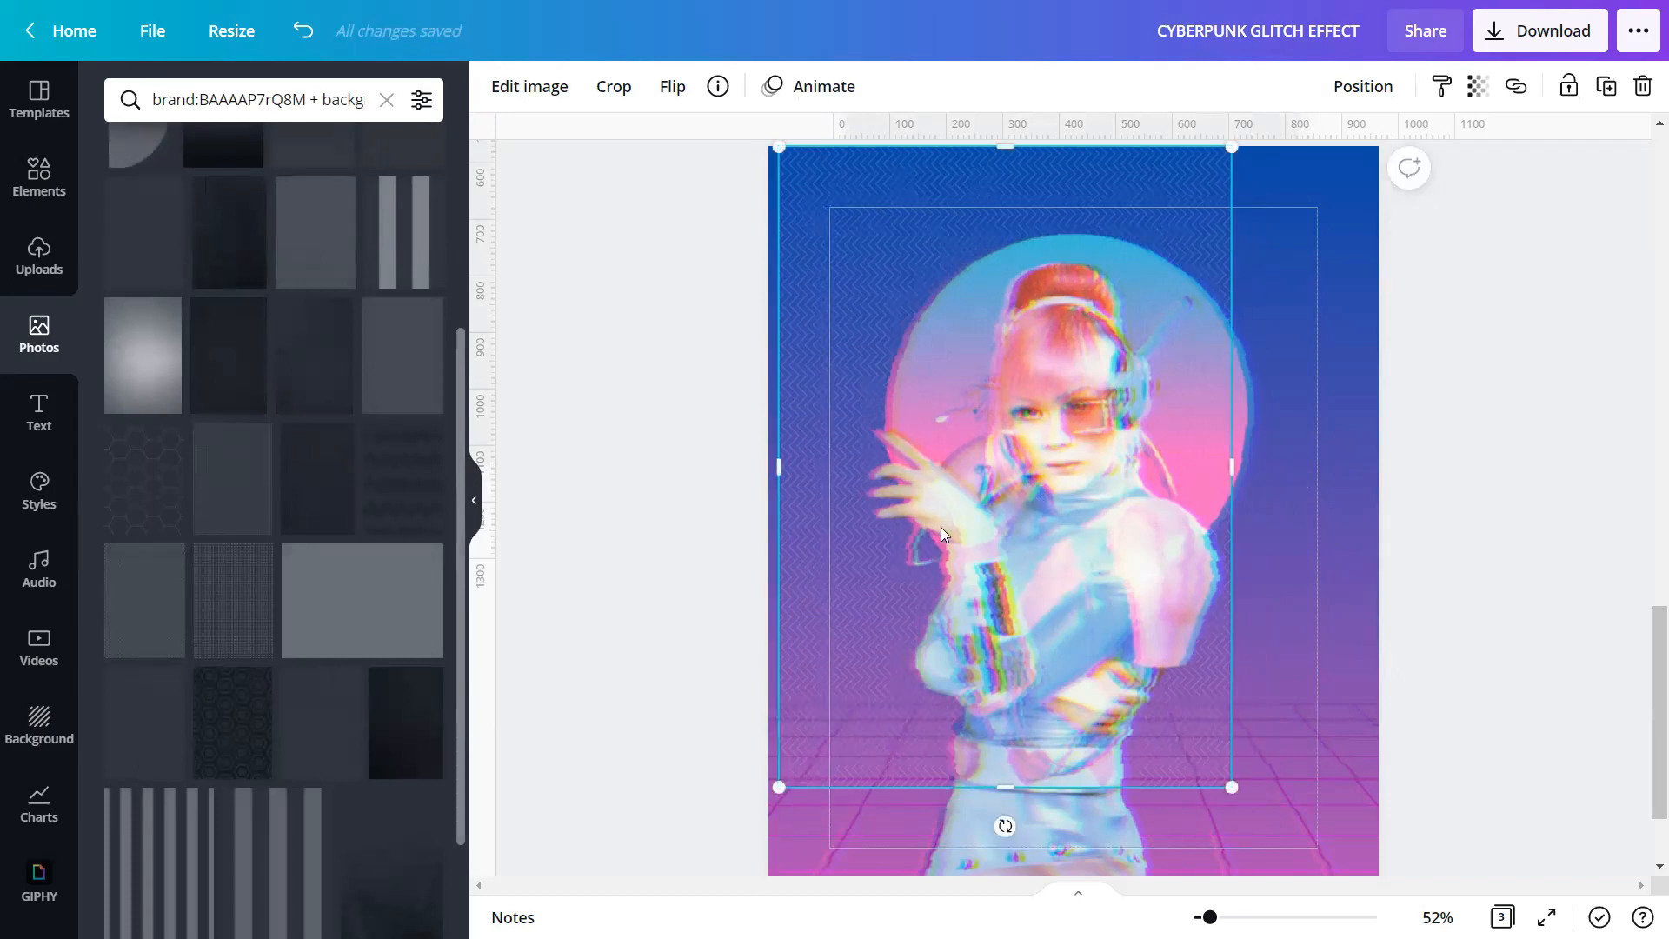
drag(958, 484, 832, 561)
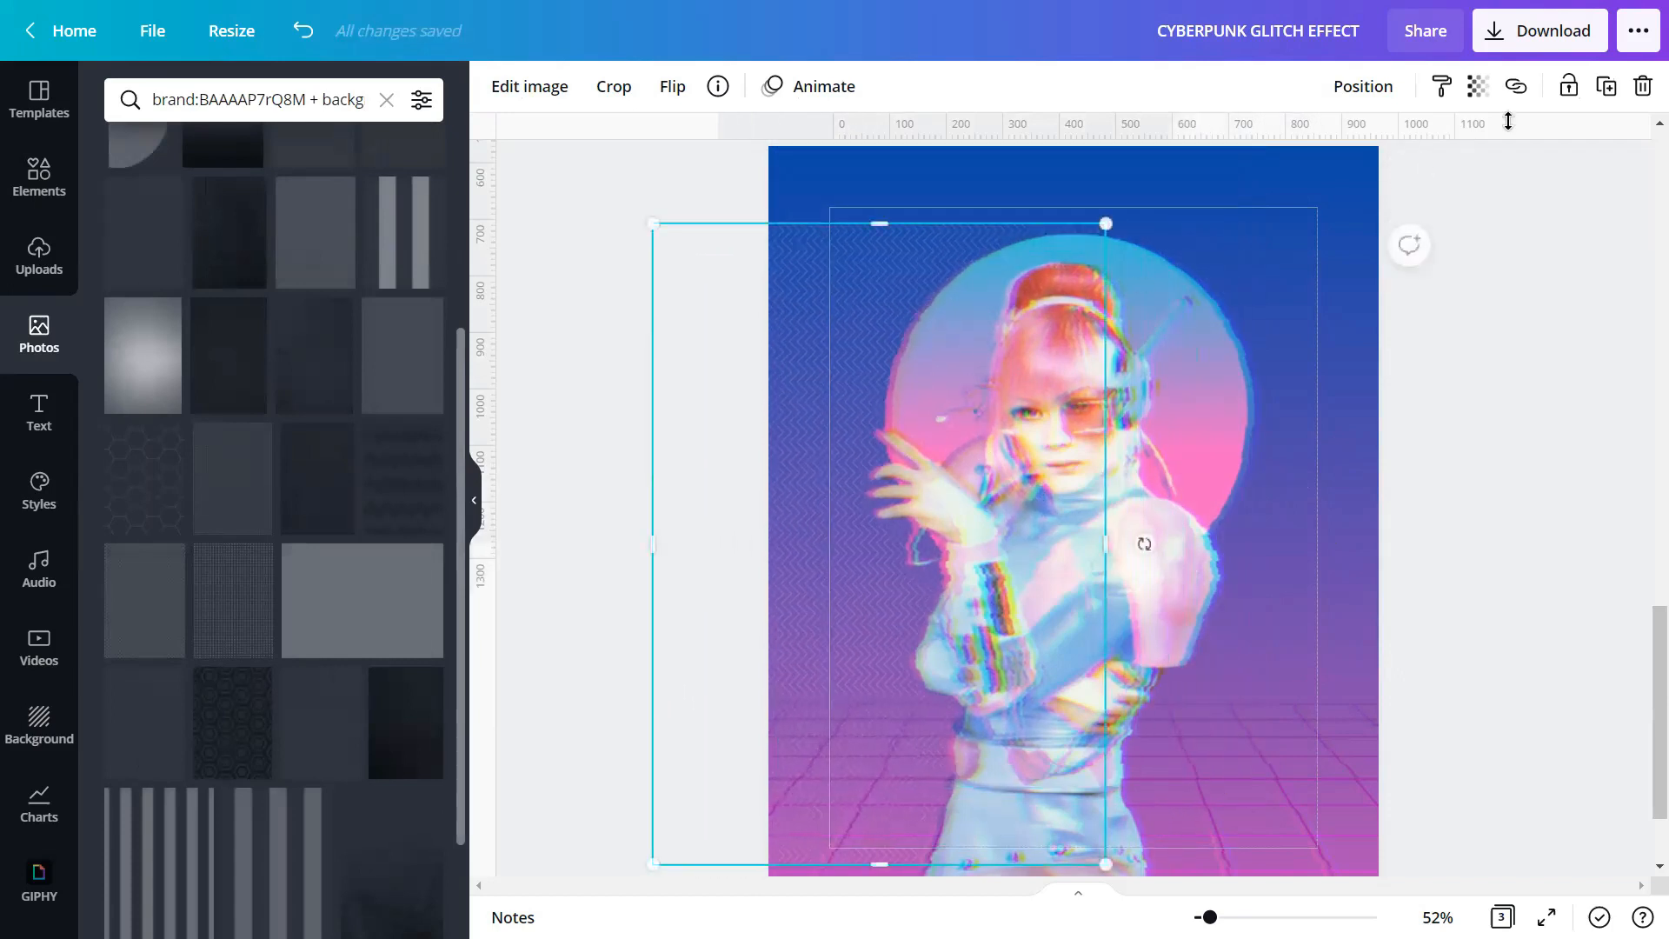
click(1607, 87)
drag(832, 392, 1275, 383)
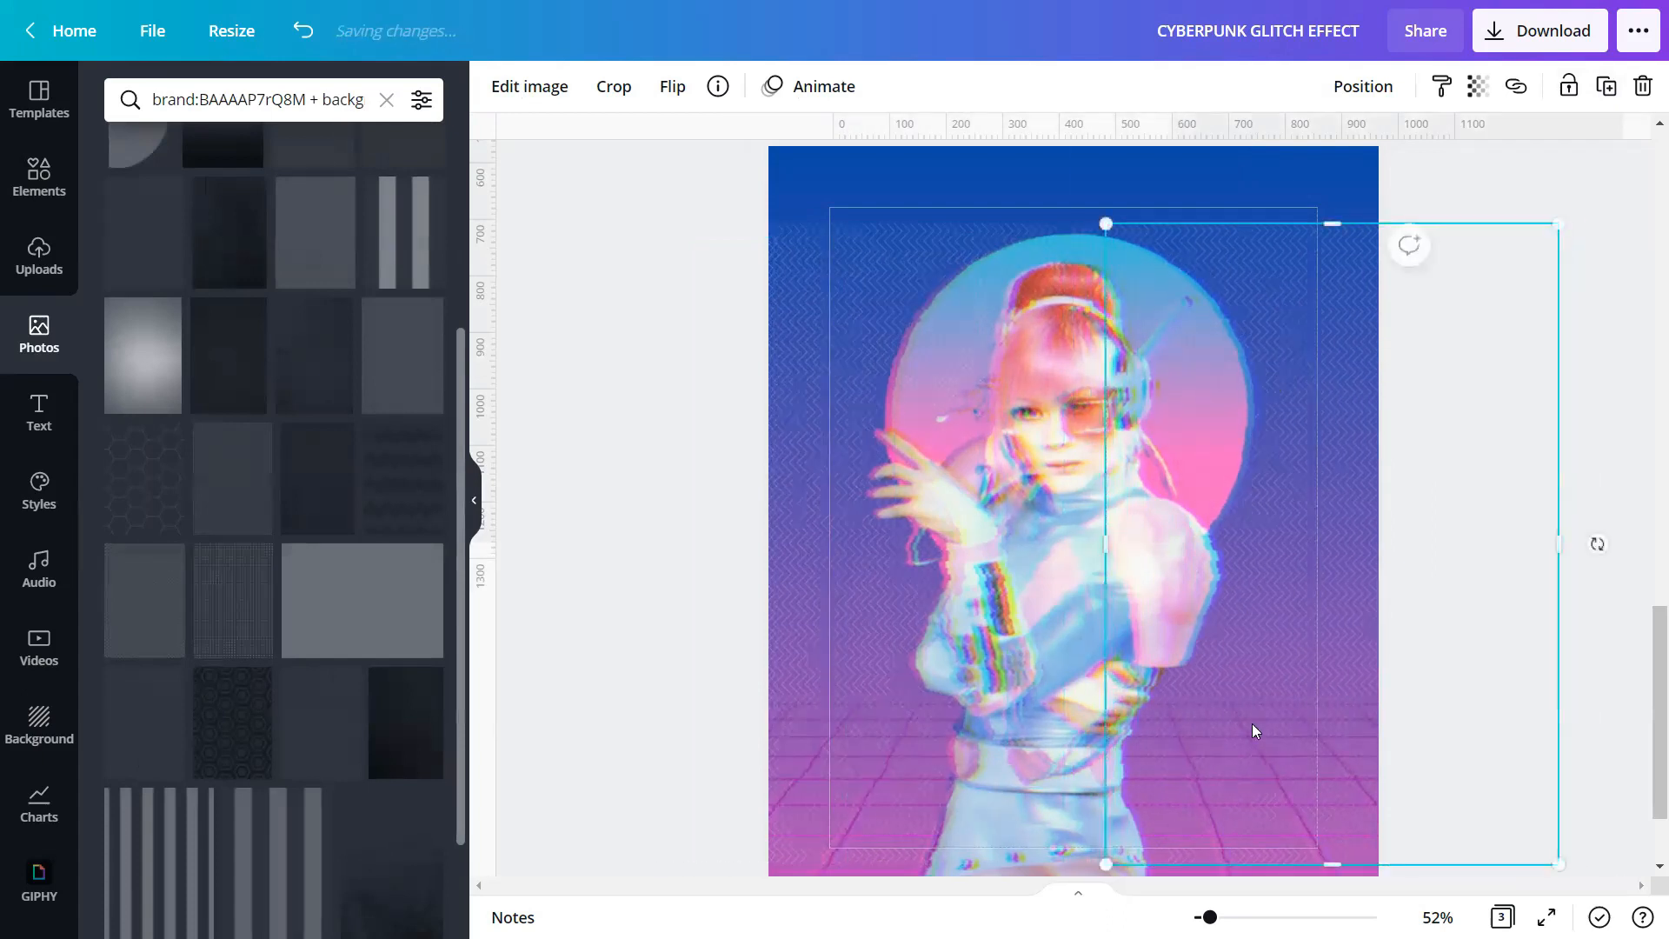
Flip the duplicated zigzag pattern and nudge it against the first copy so the two patterns join at the seam
drag(1209, 917, 1234, 917)
scroll(1422, 592, up, 5)
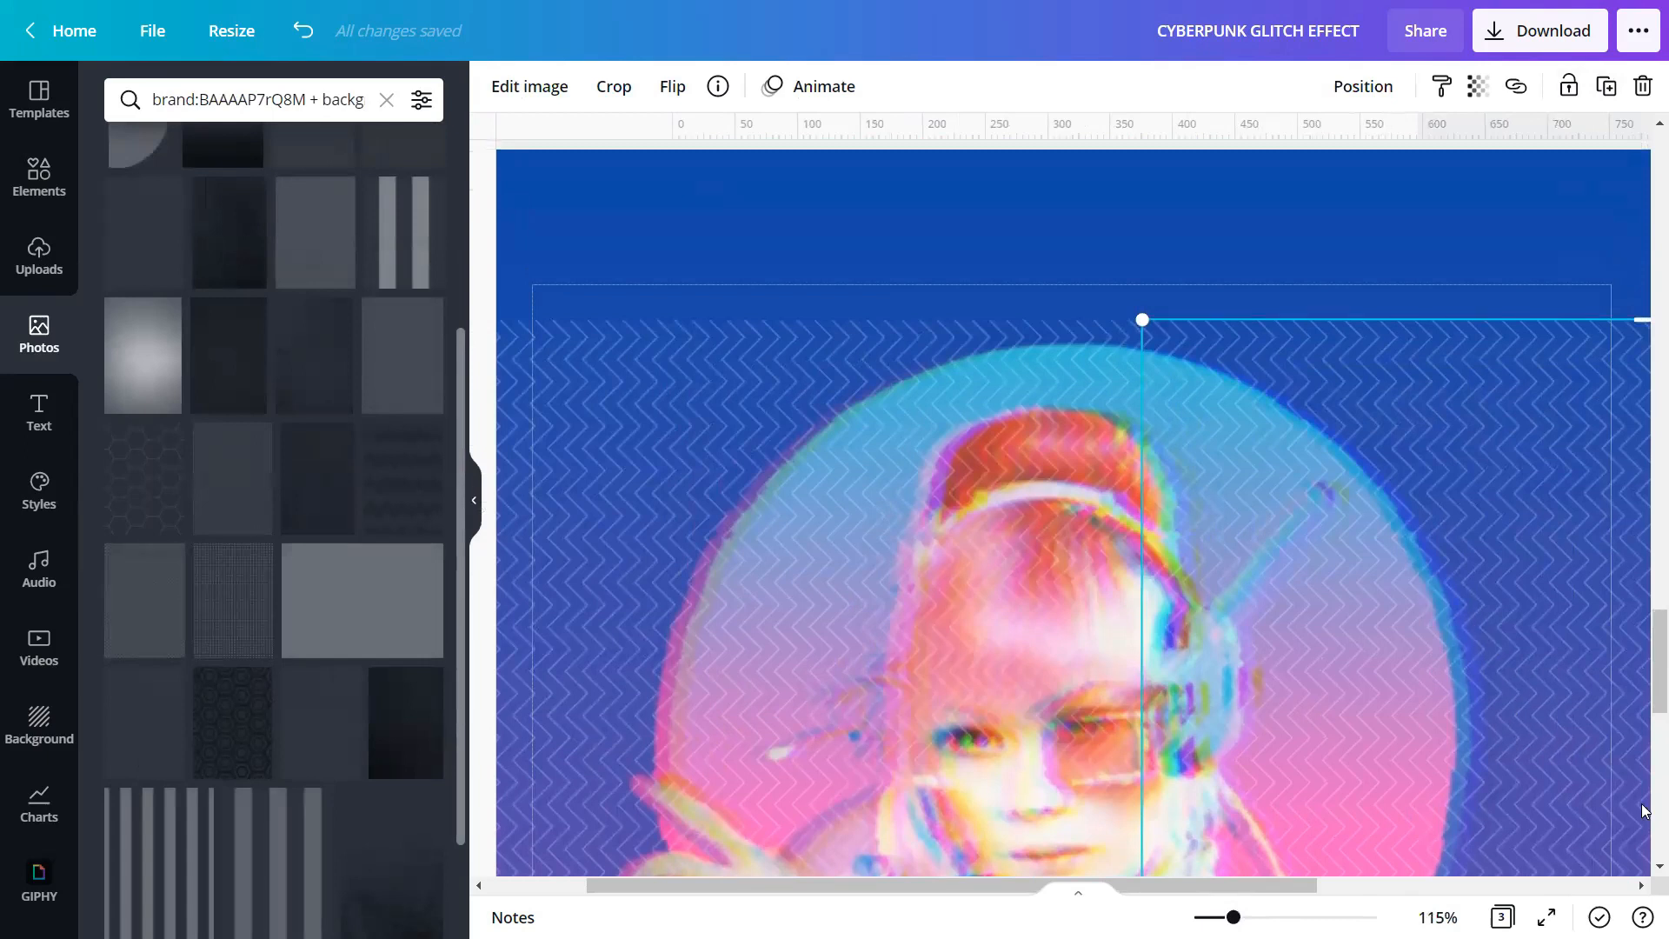
click(1382, 201)
drag(1336, 469, 1330, 456)
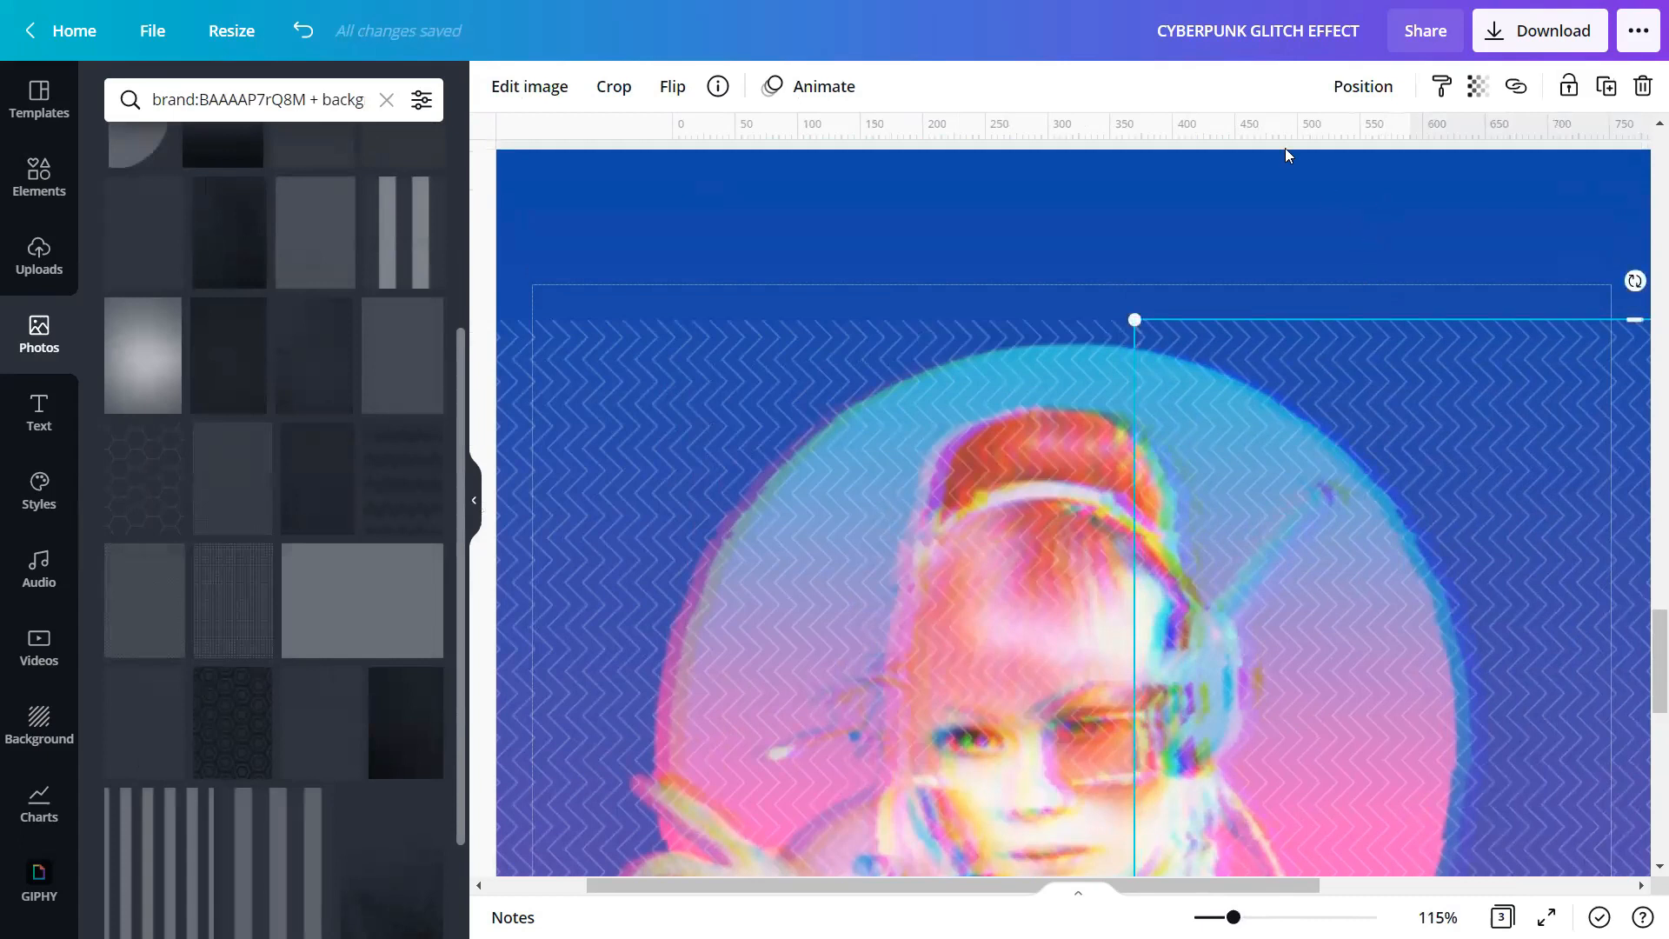
click(674, 87)
click(734, 146)
drag(1281, 388, 1288, 388)
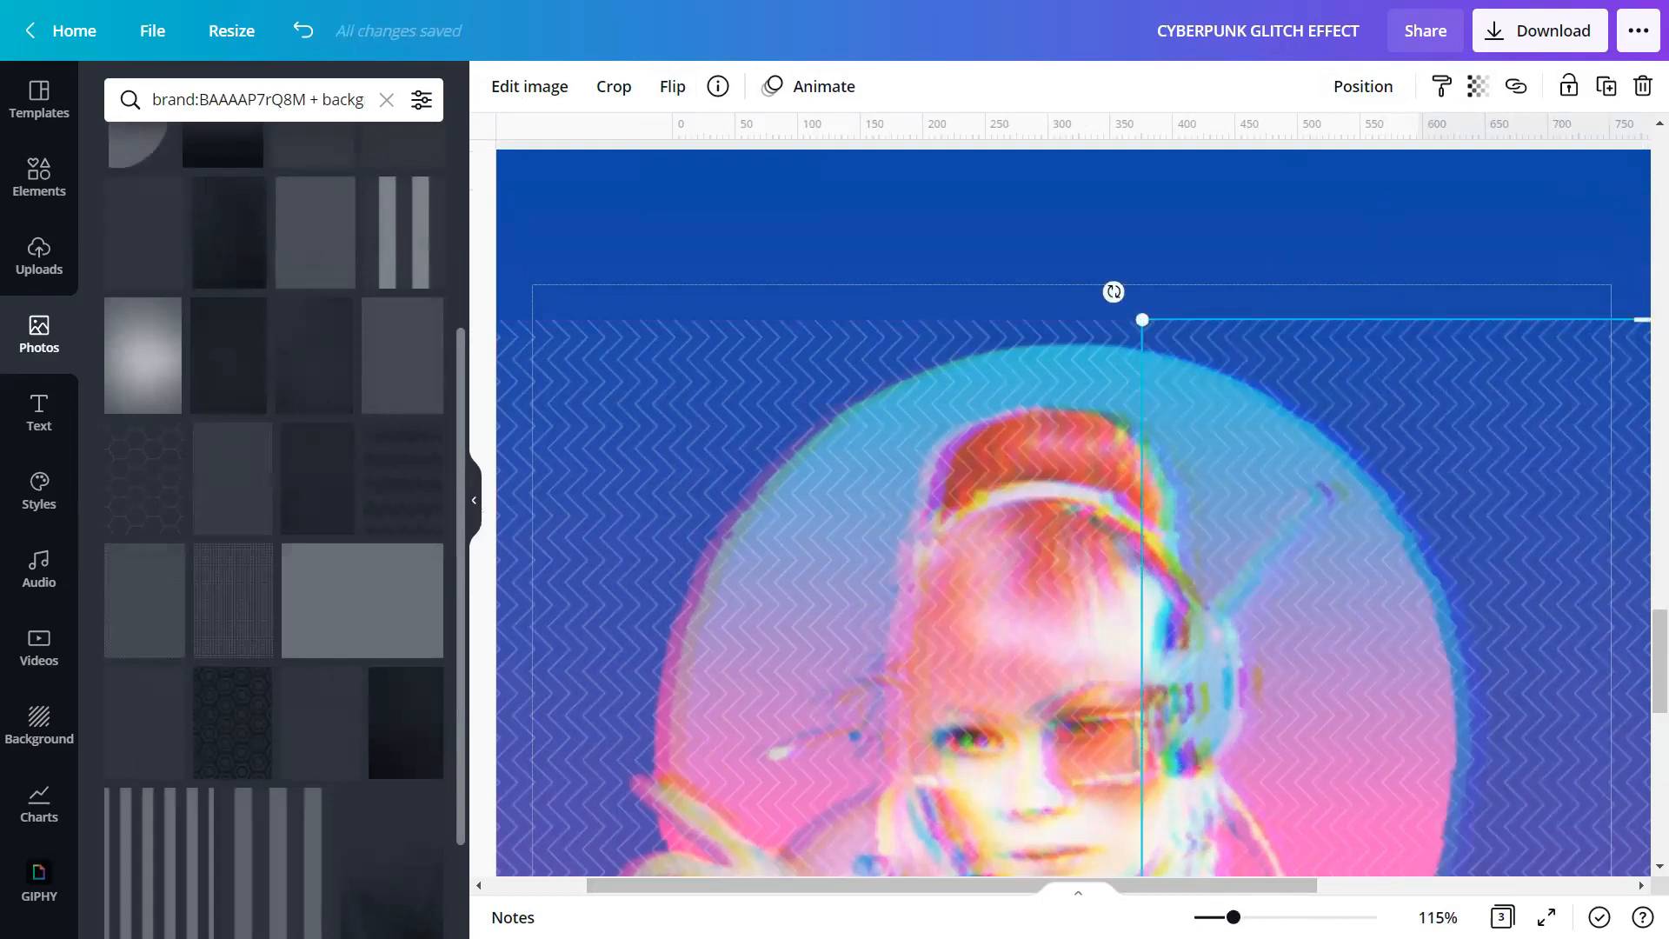
Select both zigzag pattern pieces on page 3 and group them
scroll(1294, 699, down, 5)
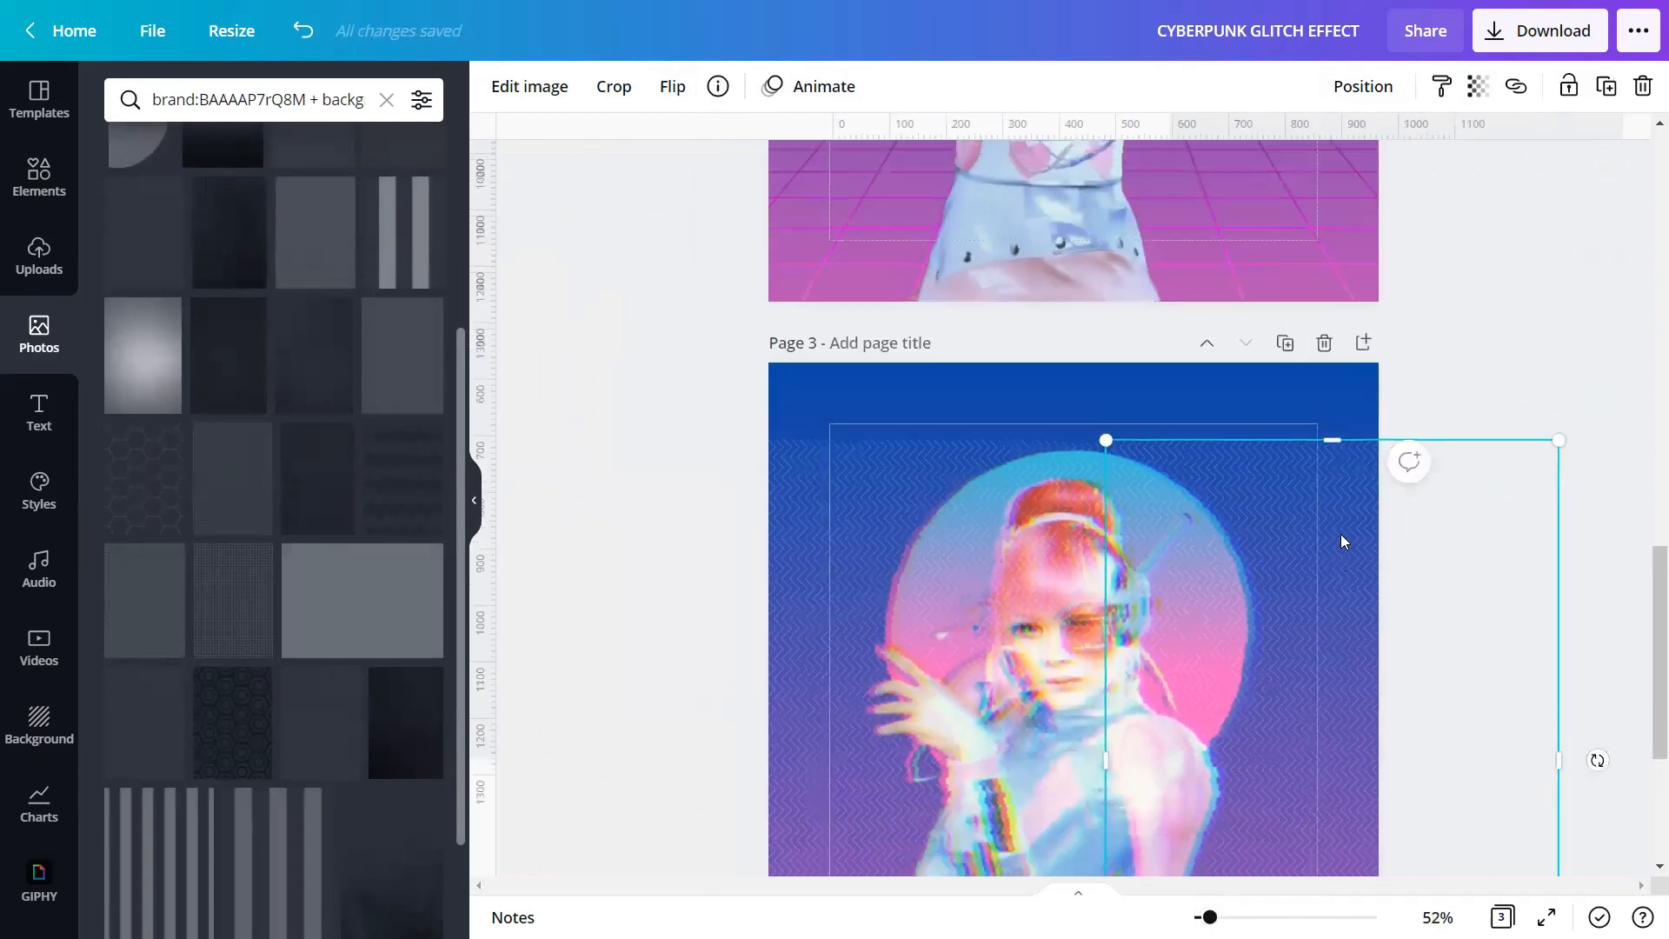
click(1512, 380)
drag(1512, 380, 996, 499)
click(1285, 85)
Rotate the grouped zigzag pattern to 90° and center it on page 3
drag(1597, 759, 1584, 861)
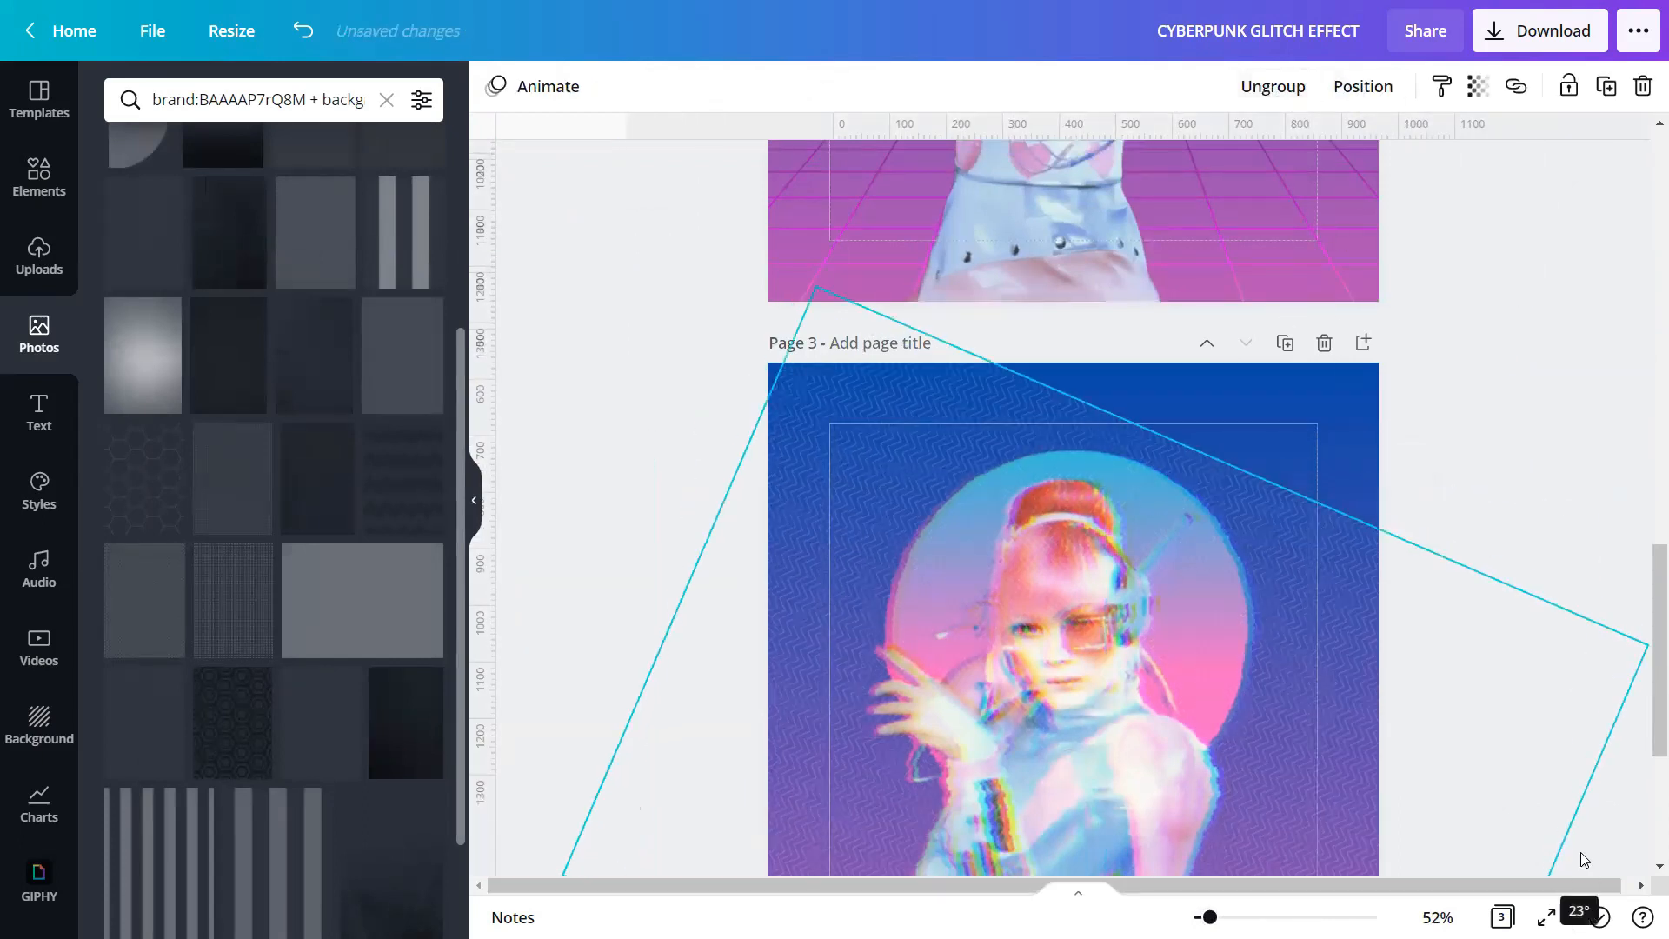
scroll(669, 539, down, 3)
drag(791, 155, 1110, 116)
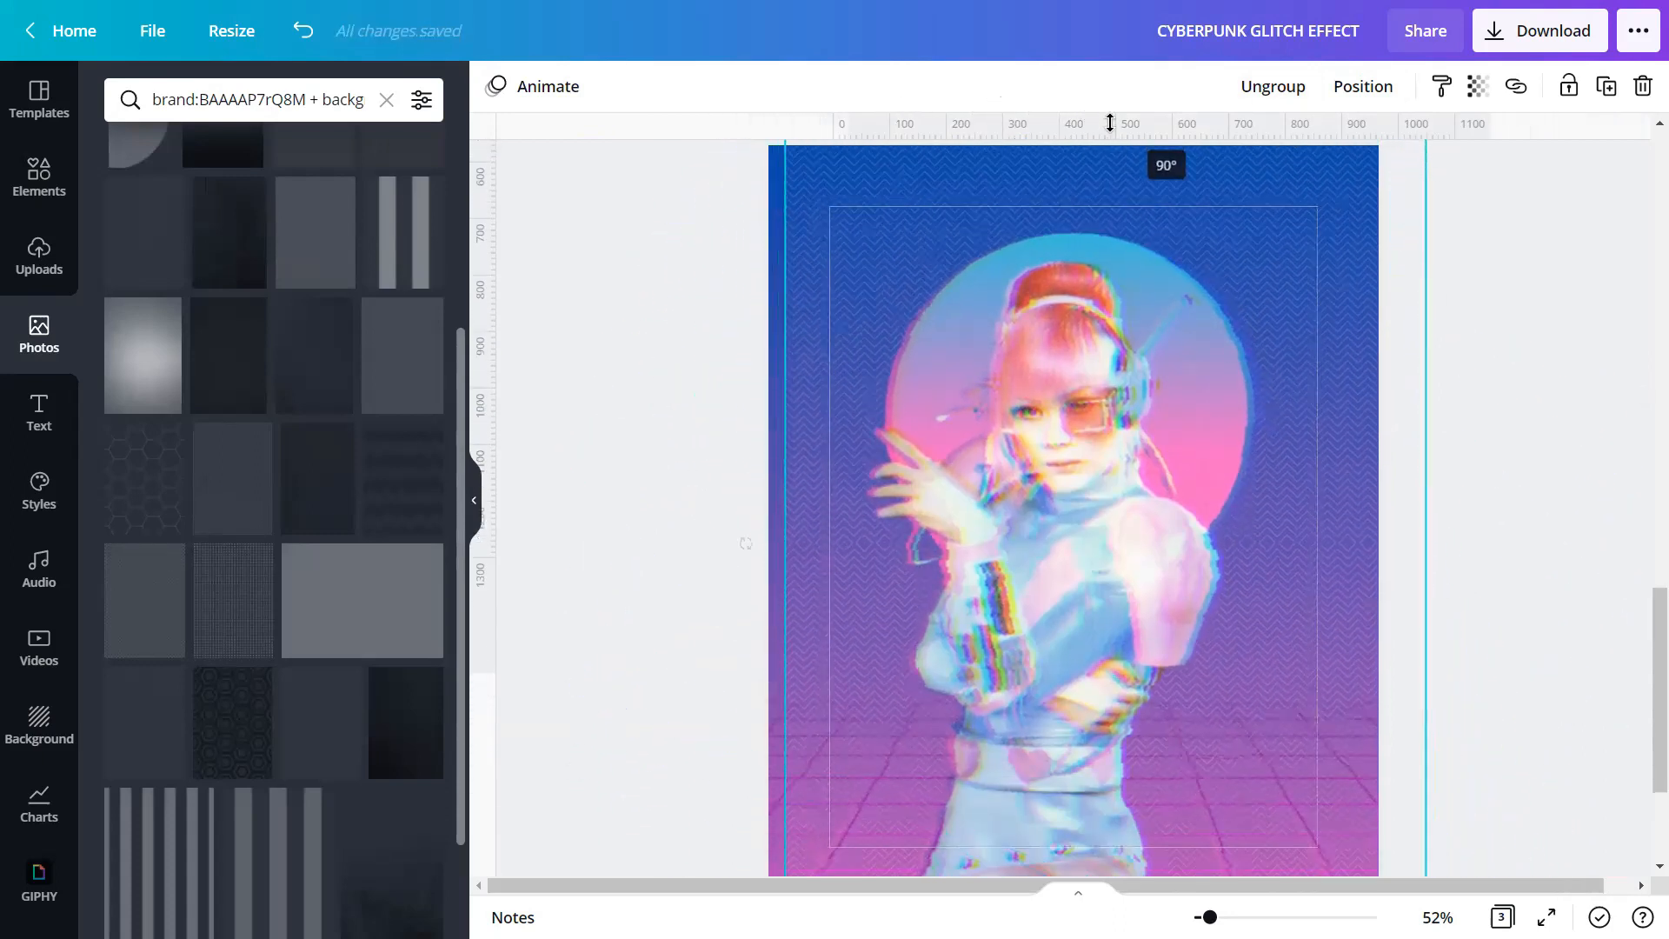
click(1346, 96)
click(1330, 254)
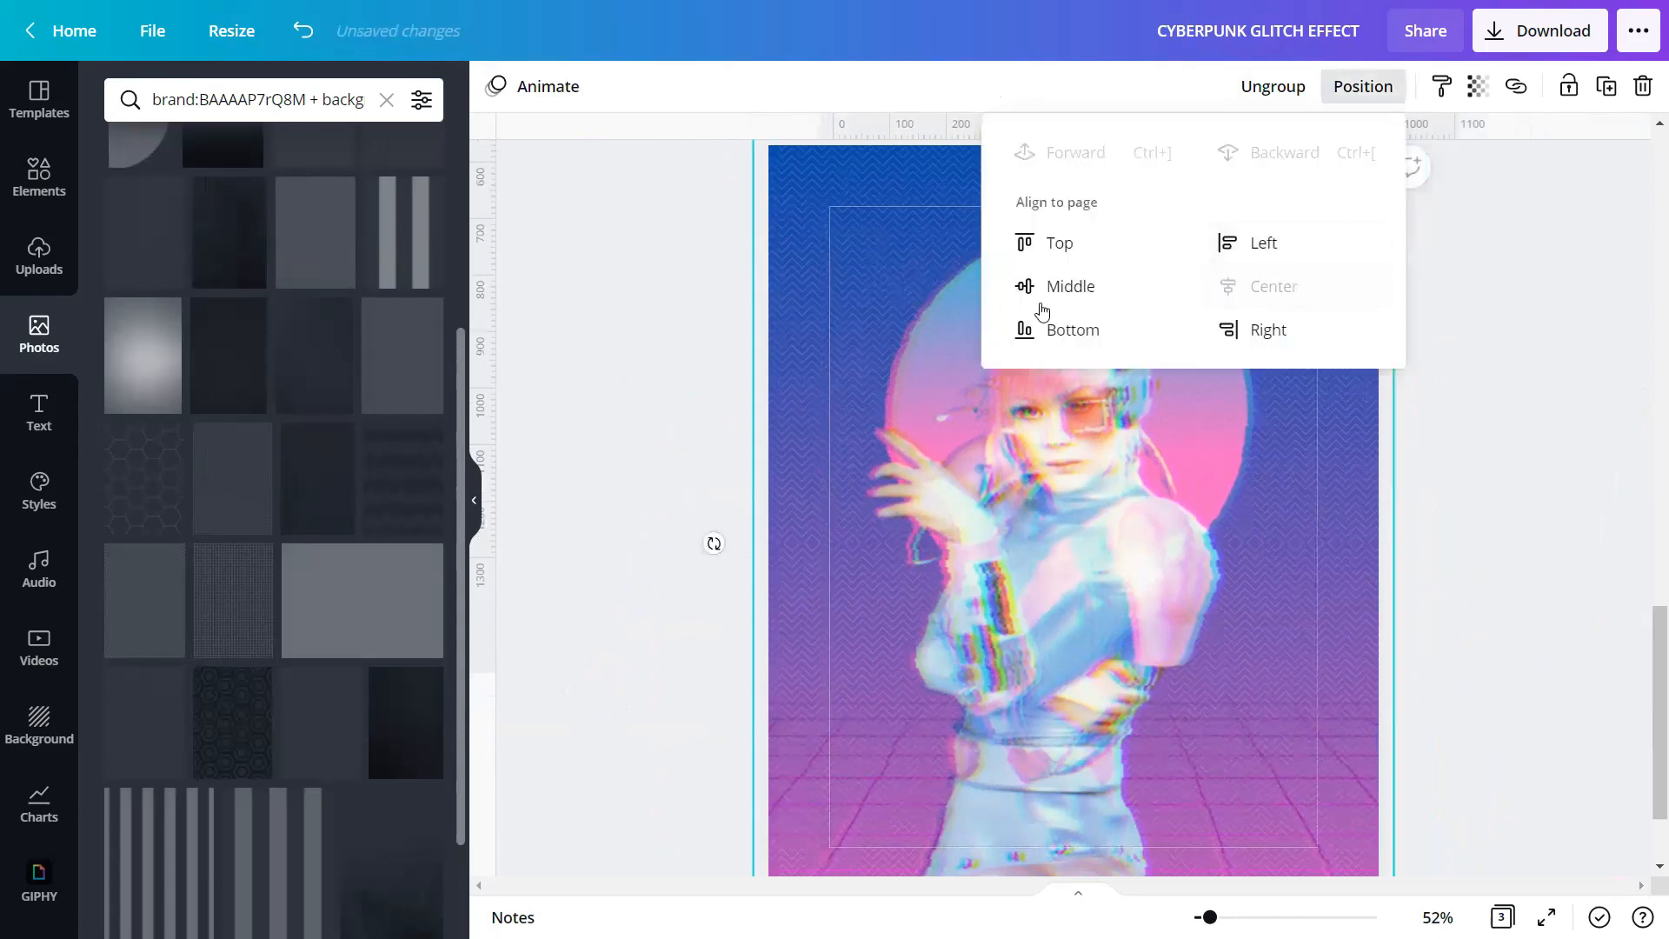
click(1518, 527)
Search the photo library for "light leak"
scroll(1512, 523, down, 2)
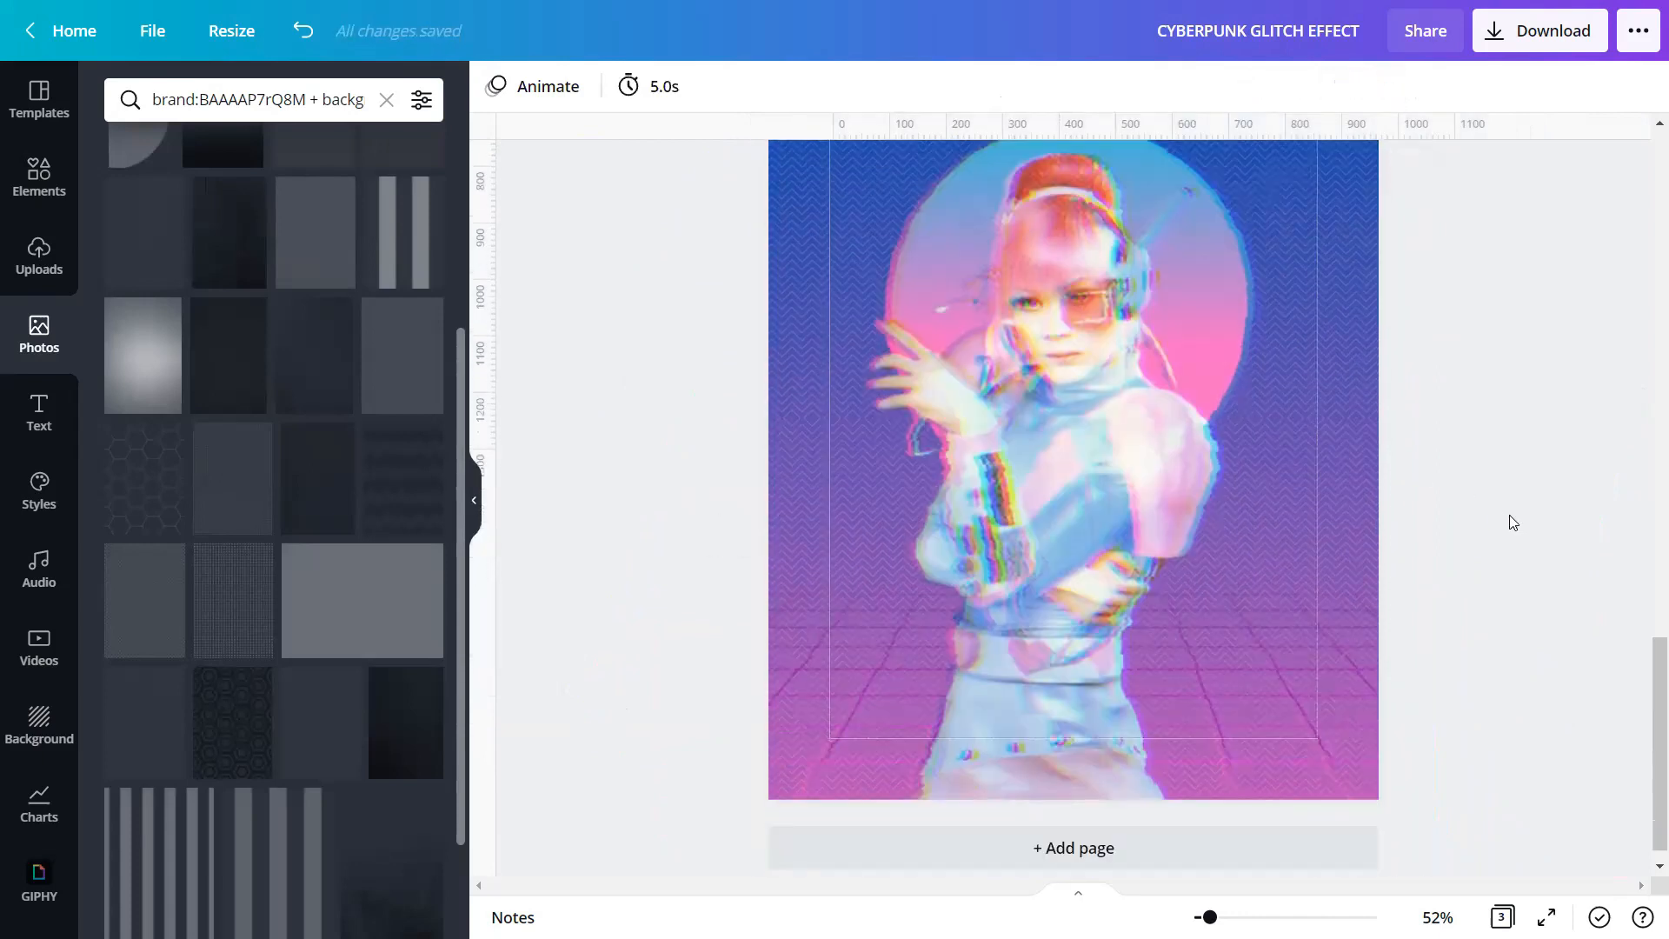
scroll(1513, 522, up, 1)
drag(1210, 917, 1206, 917)
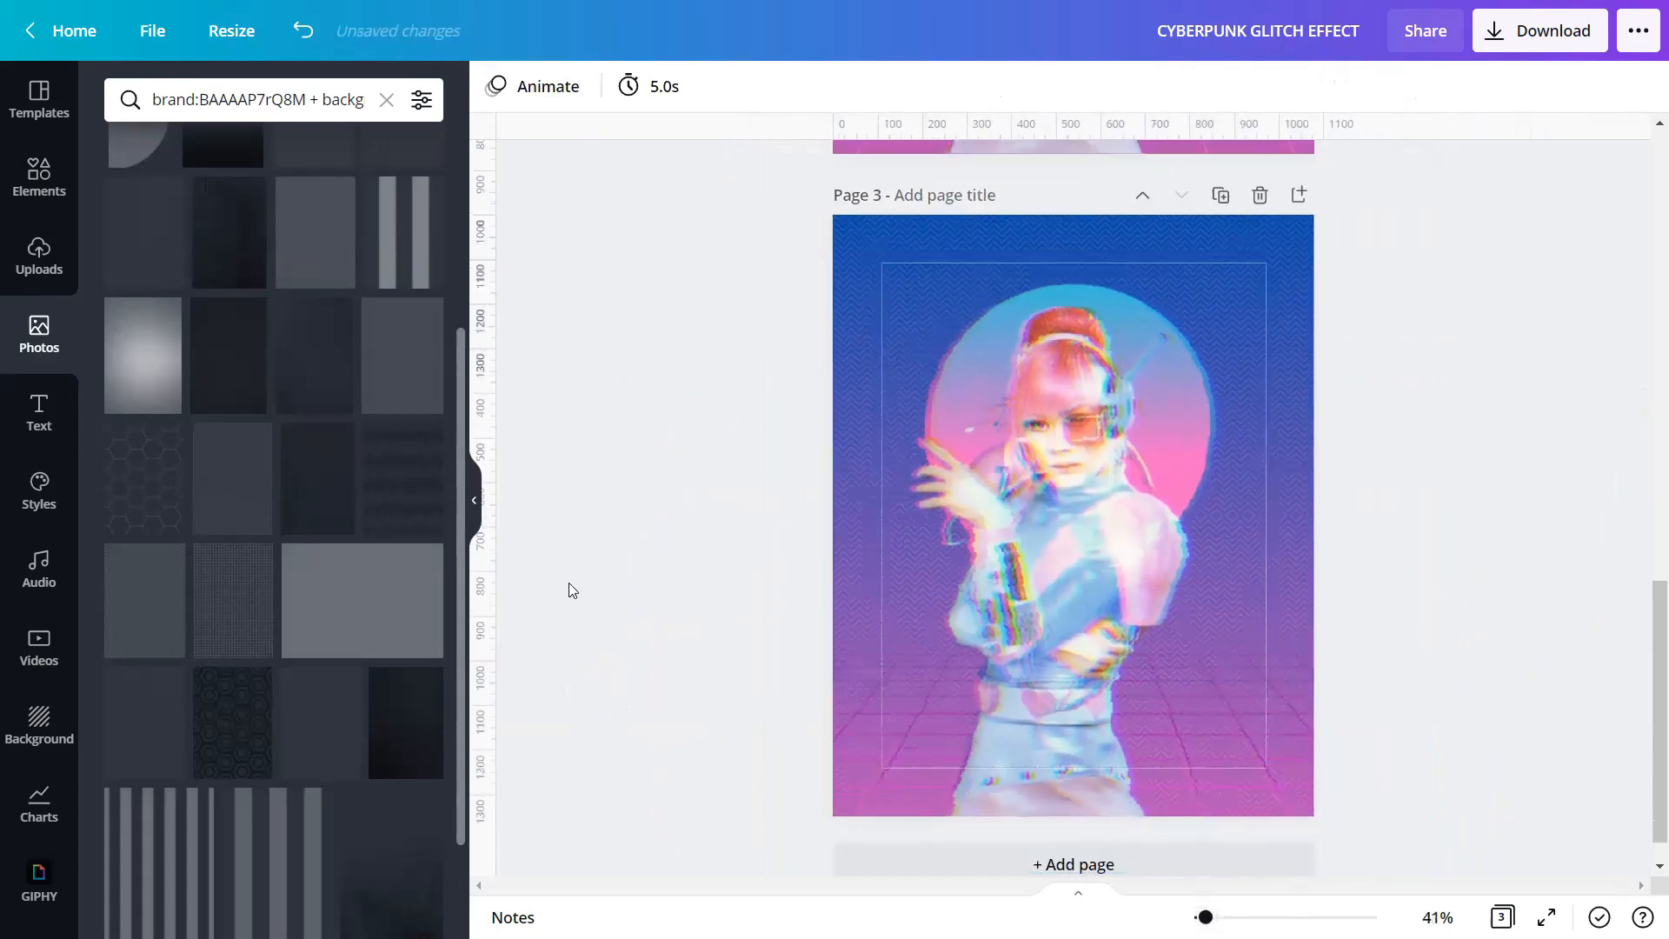
click(474, 500)
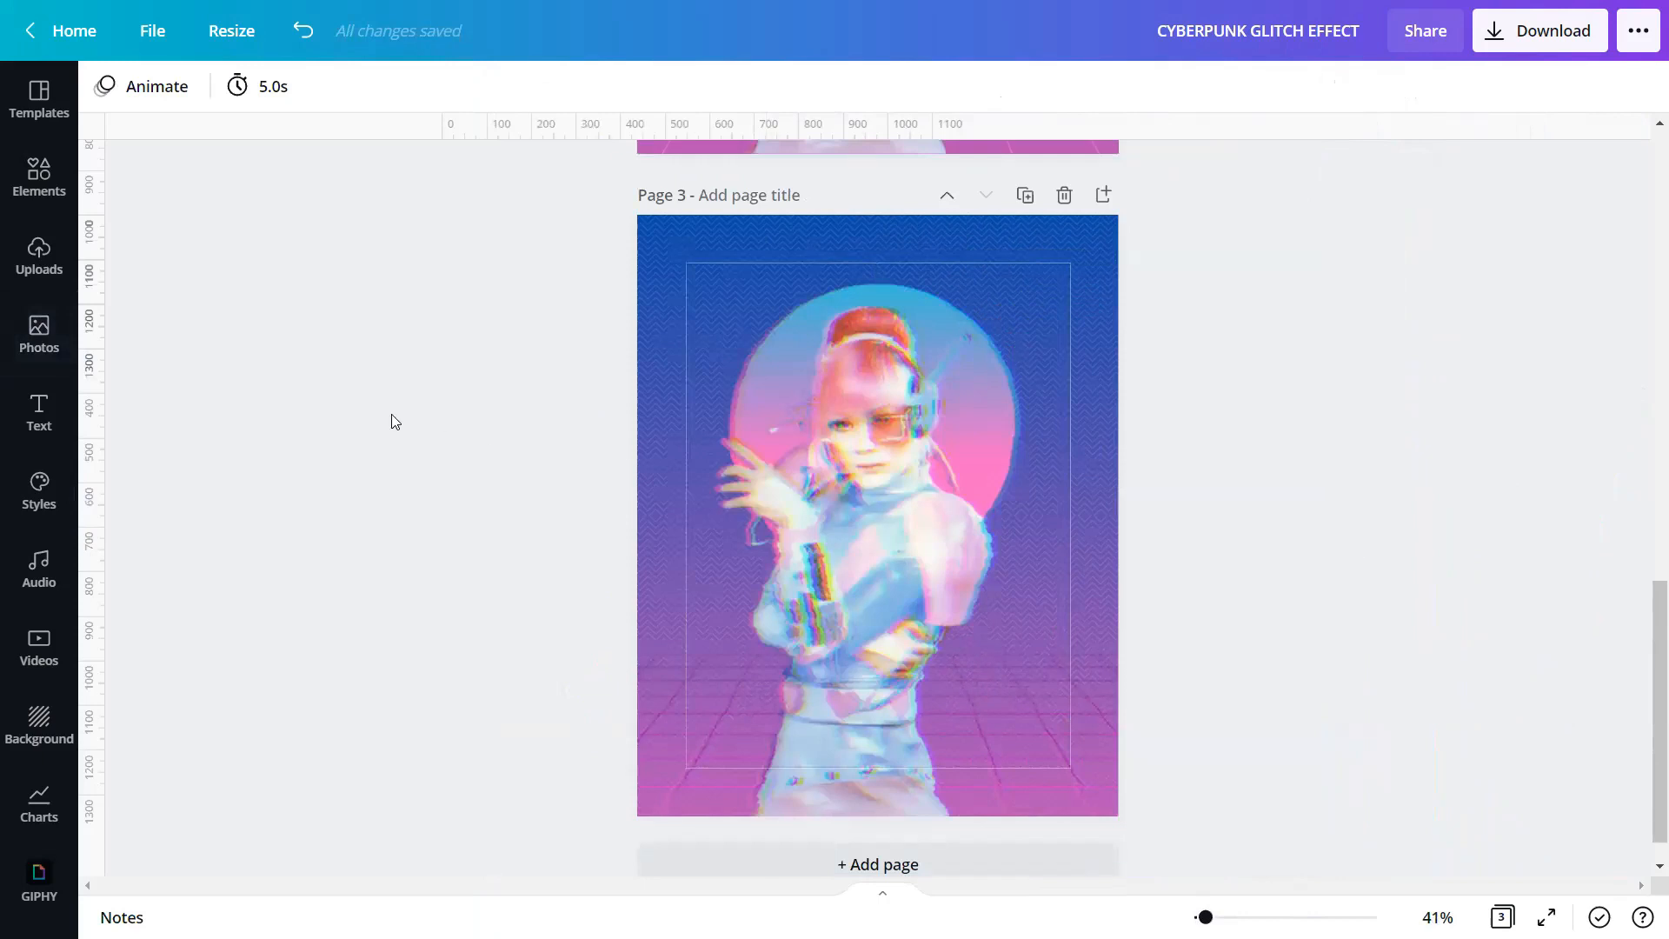
click(39, 334)
click(242, 98)
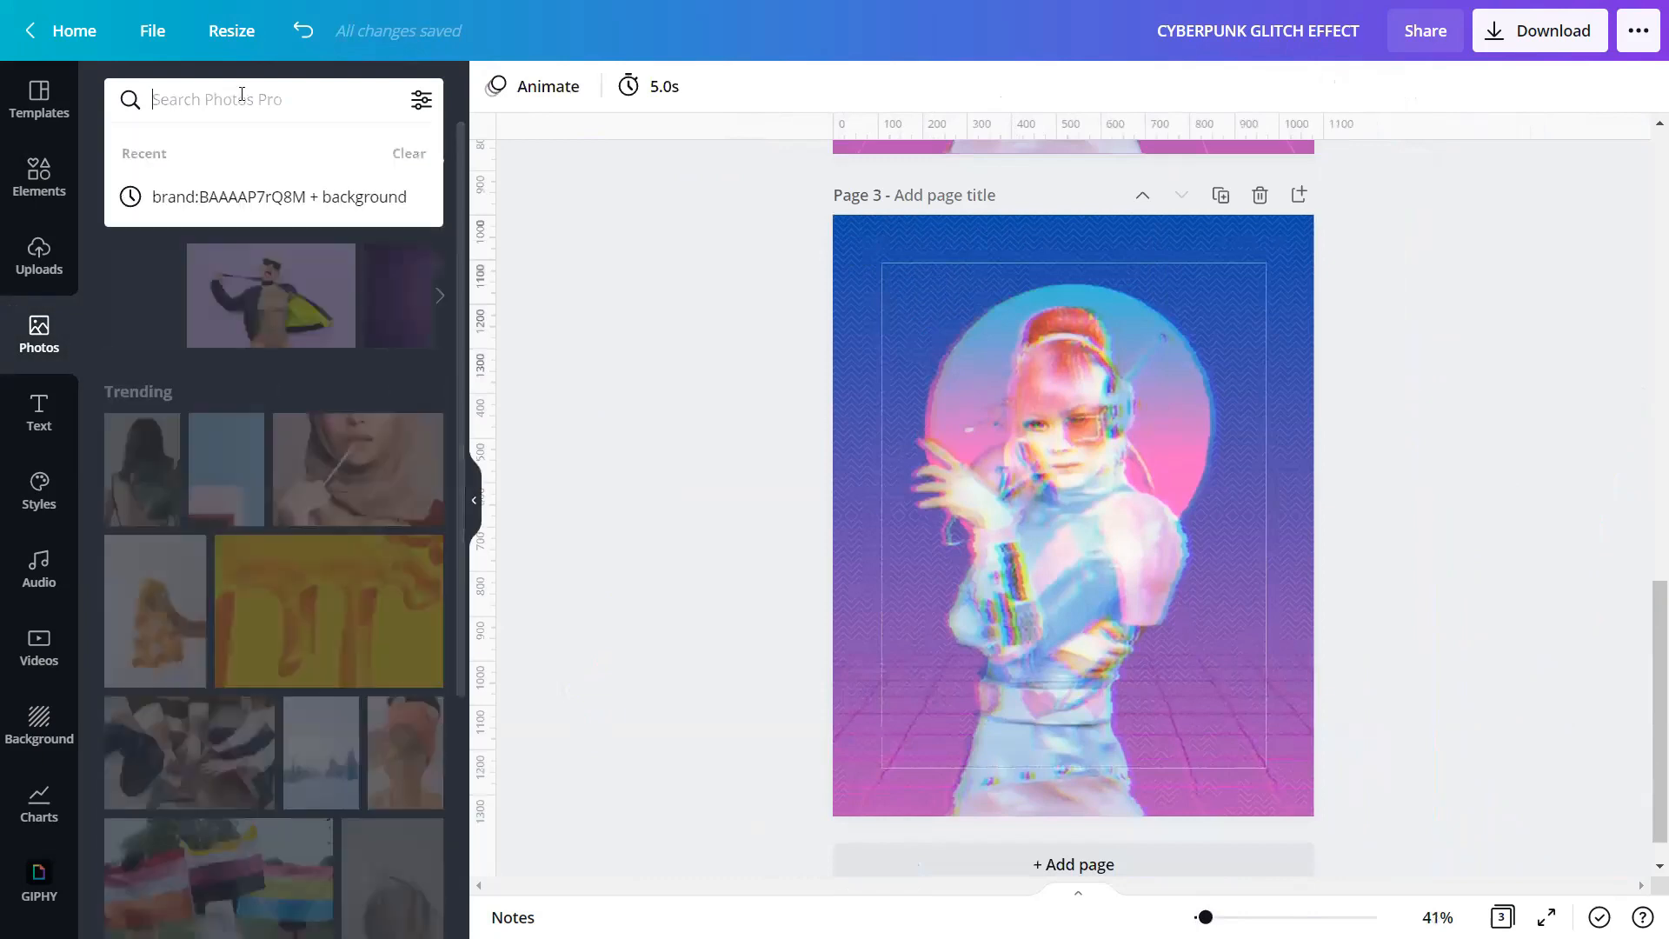
text(l)
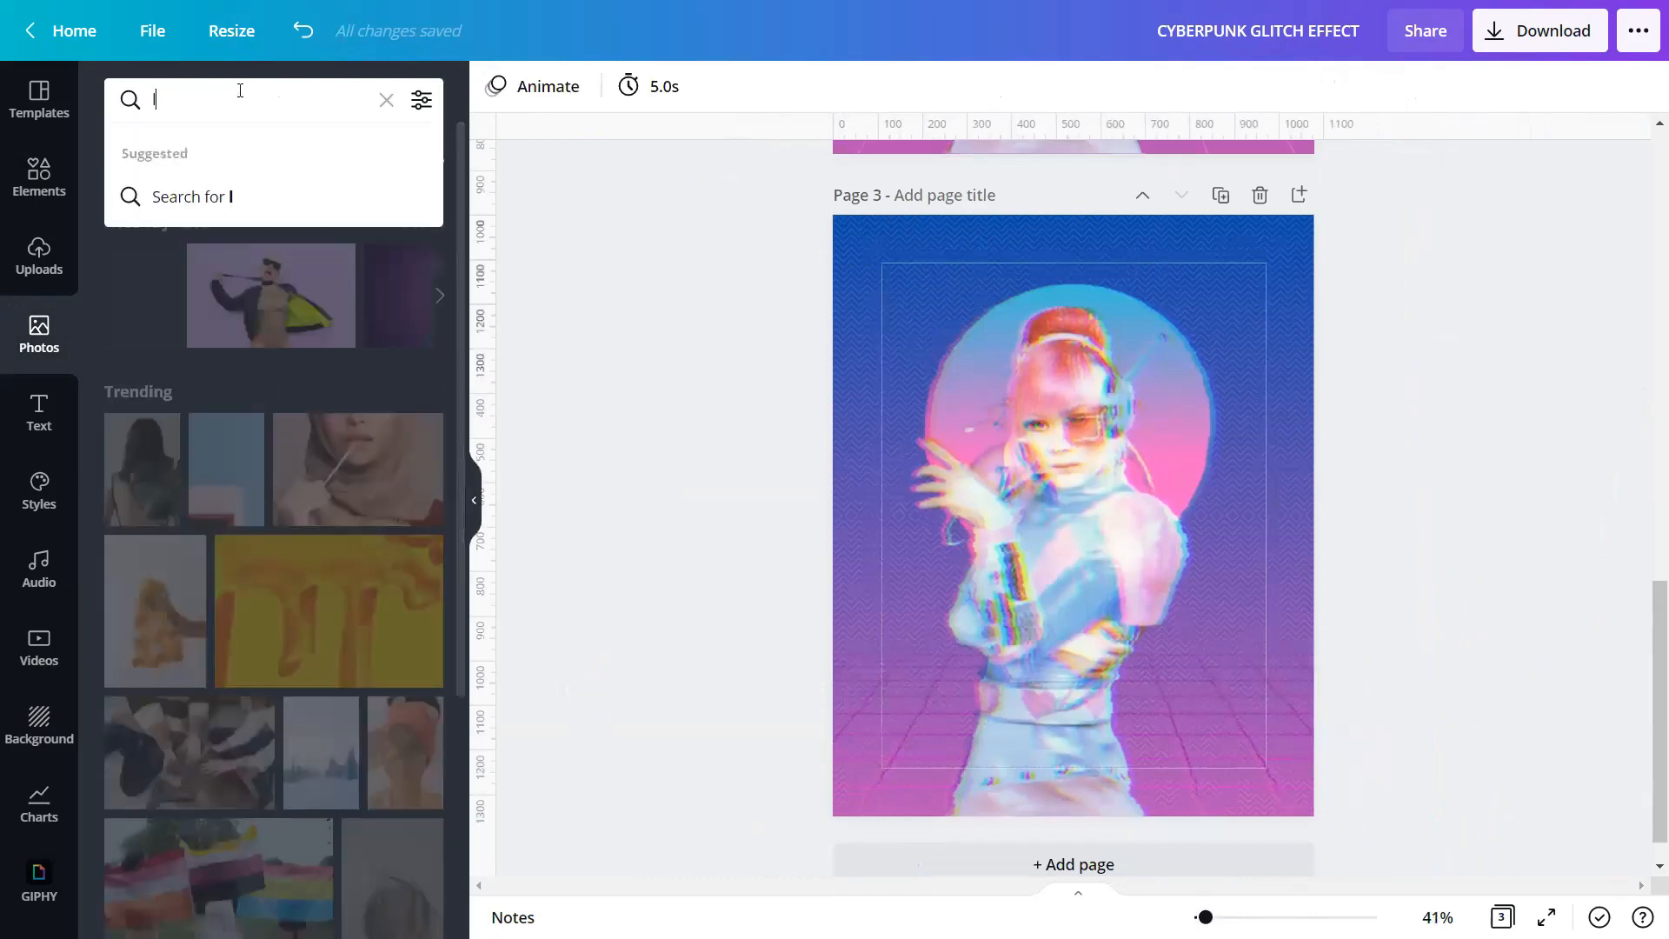
text(ight leak)
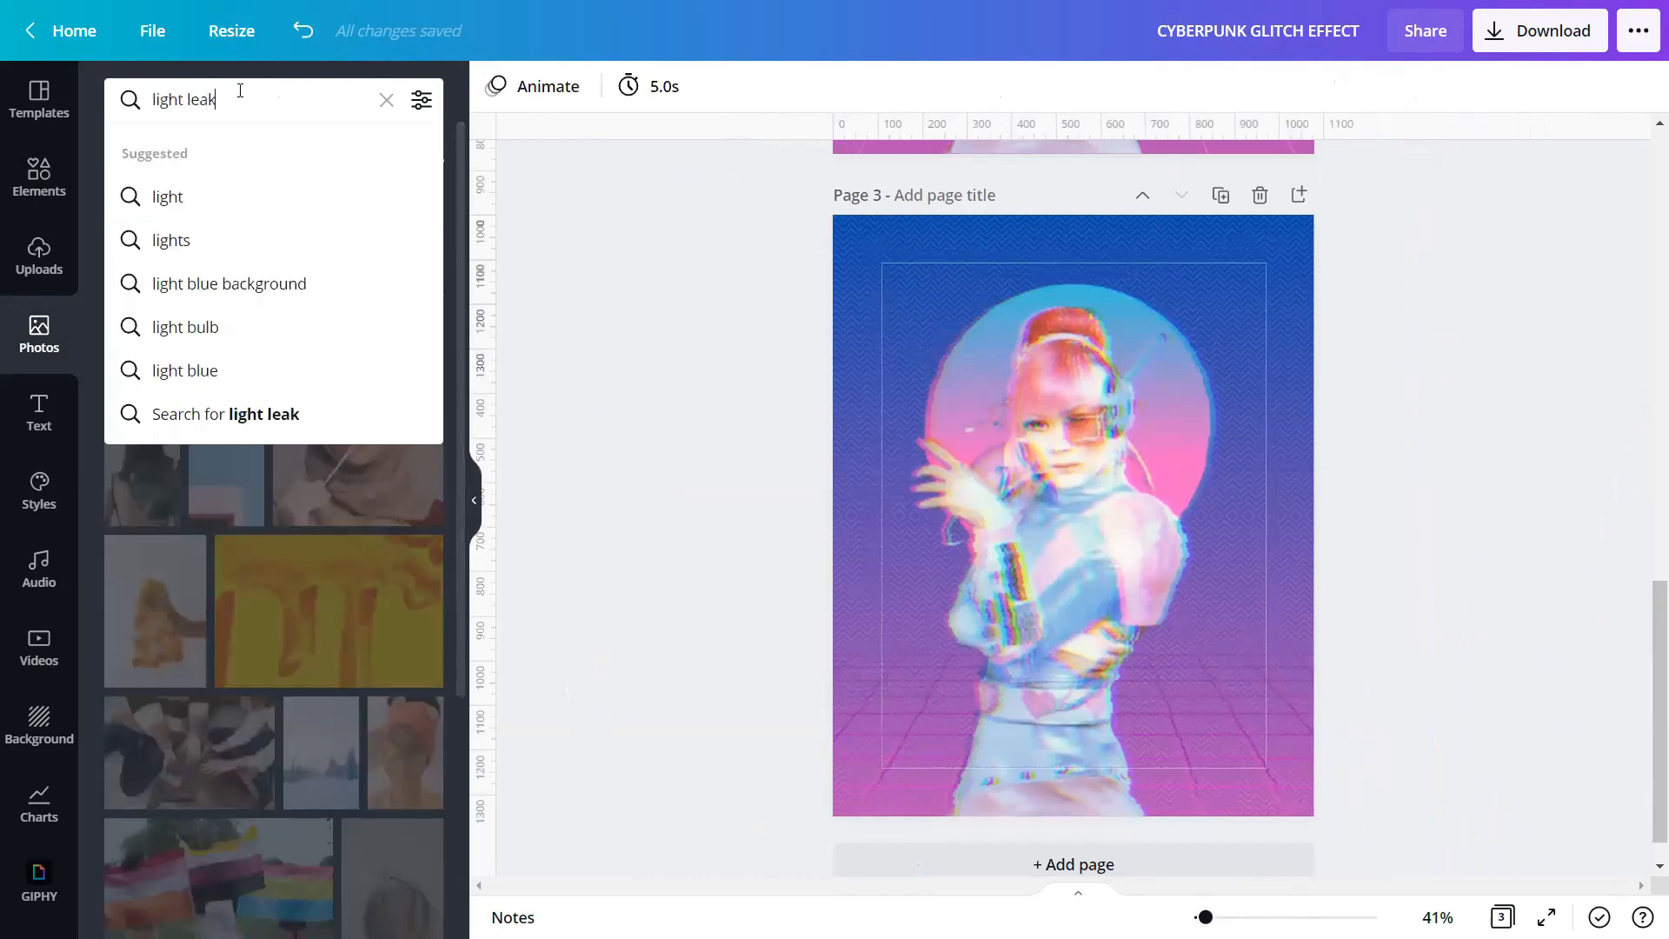
key(Return)
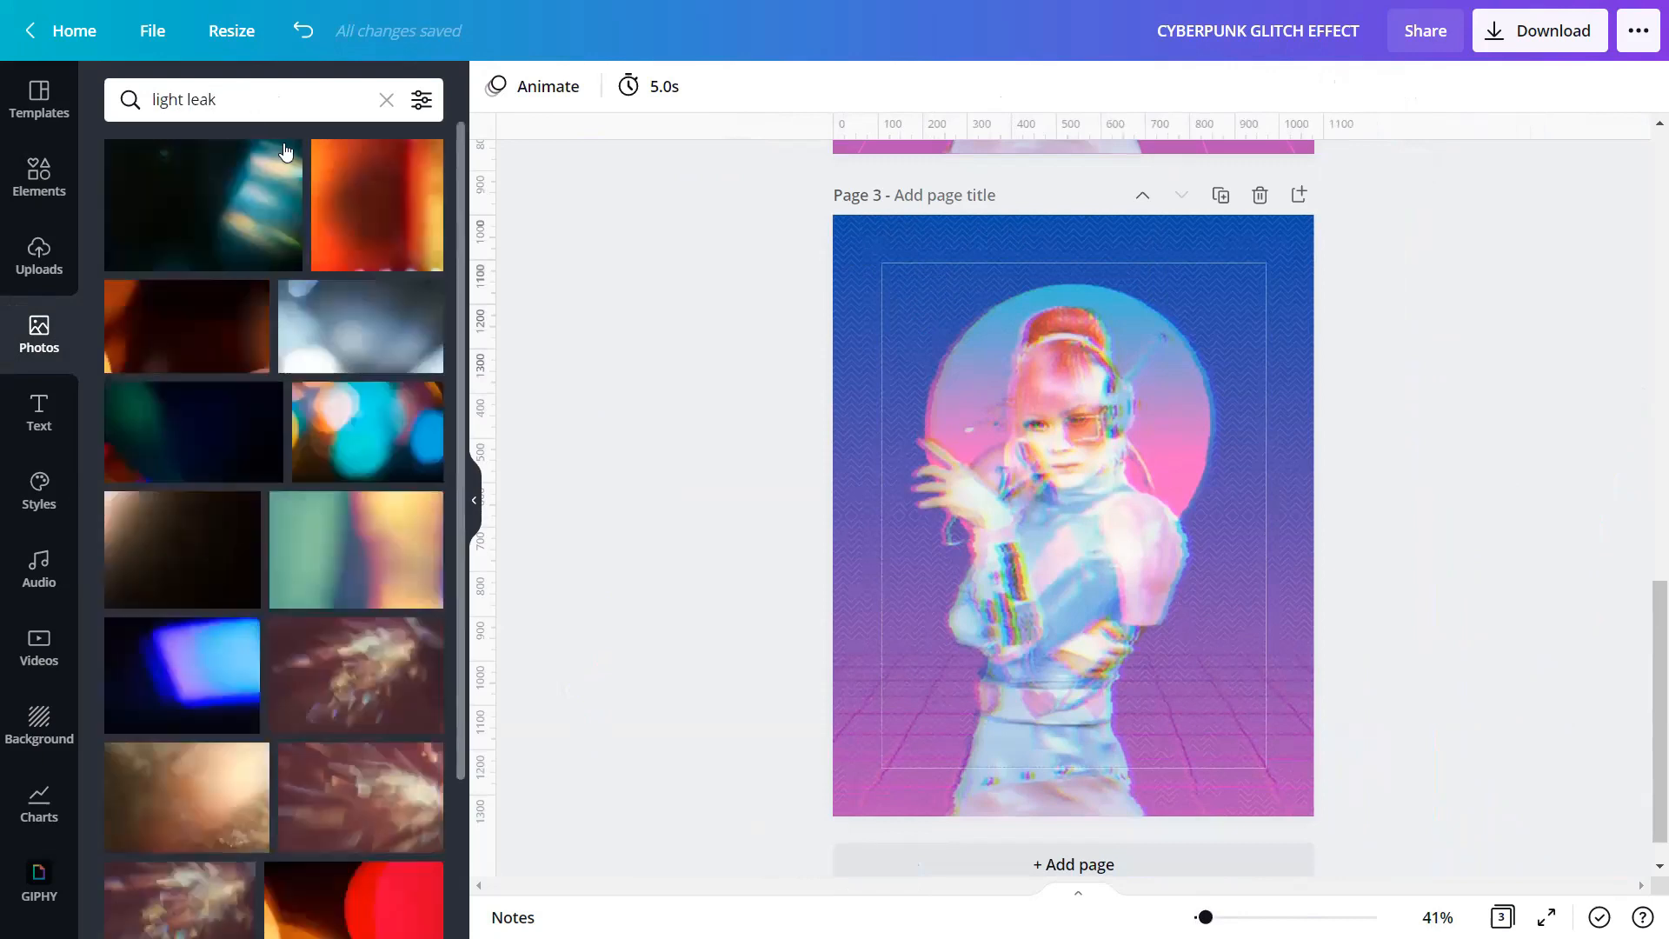
Add the orange "Colorful abstract background with grain and light leak" photo to page 3
click(426, 159)
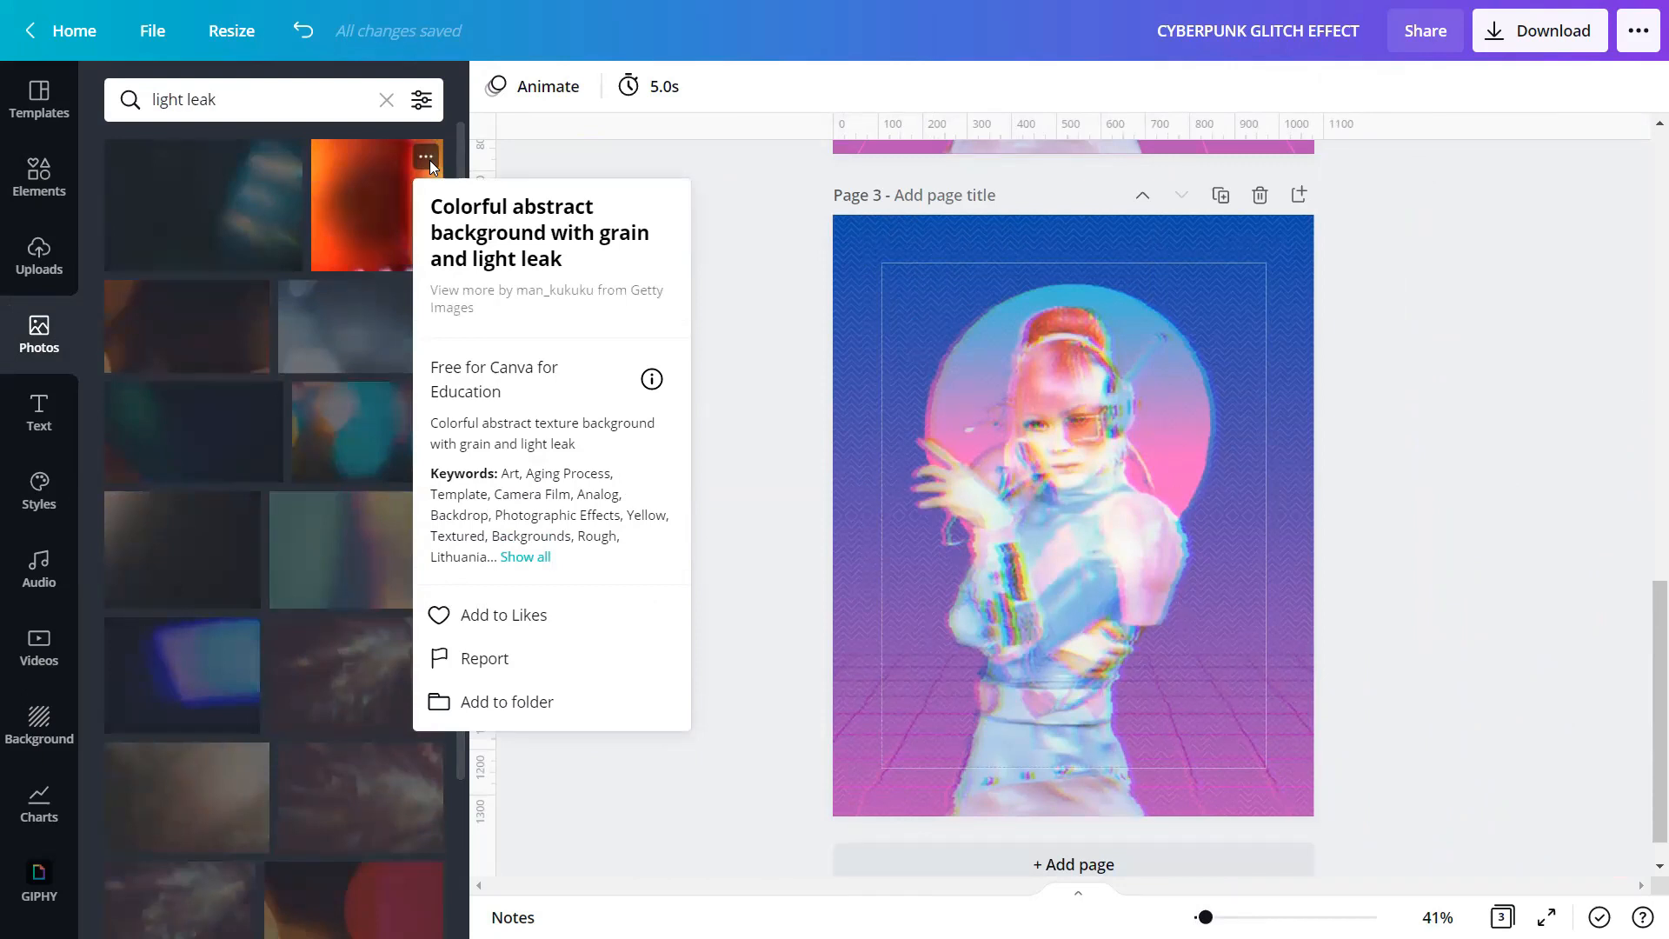
click(371, 170)
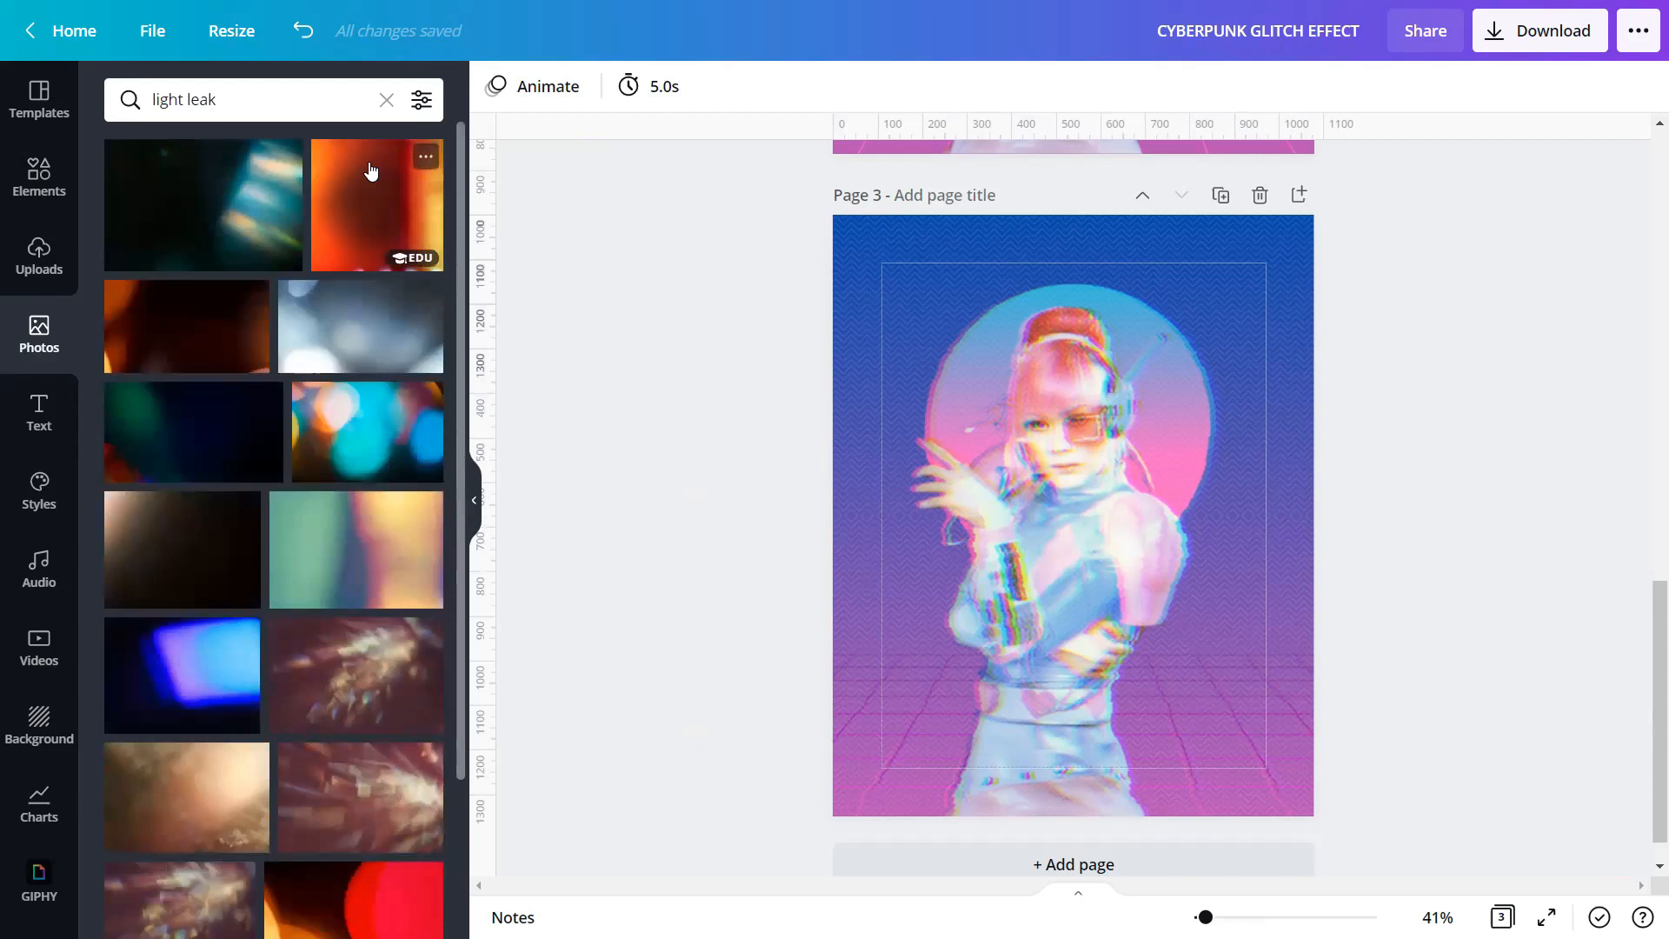
click(371, 170)
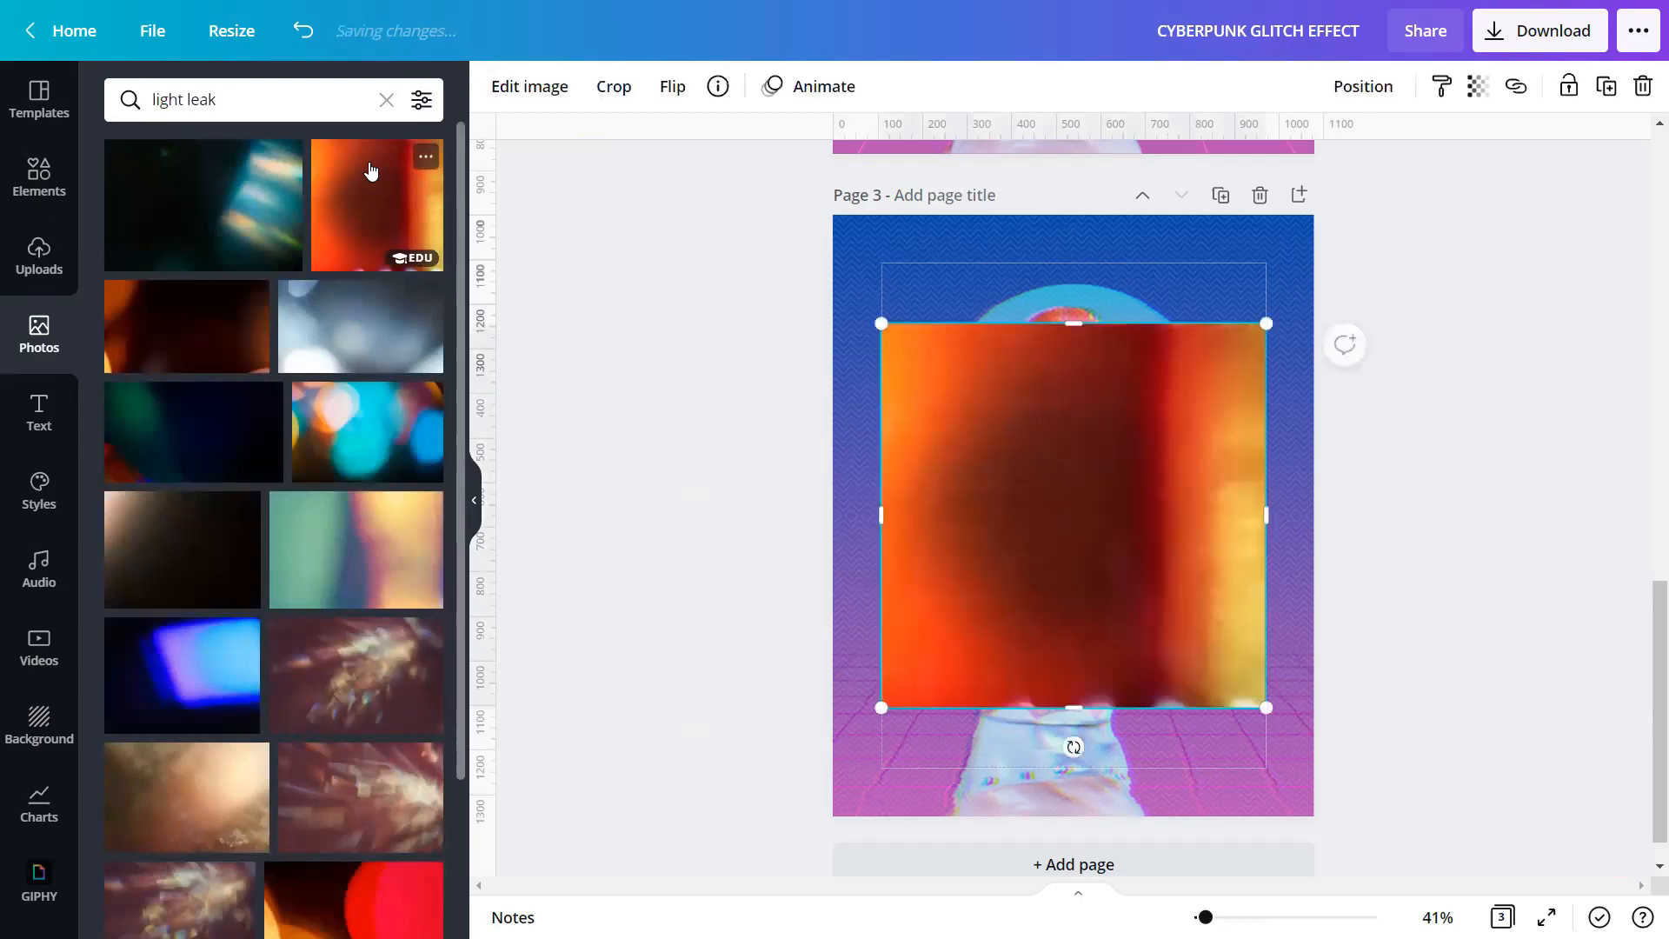
Run the Background Remover on the orange light leak photo on page 3
click(473, 501)
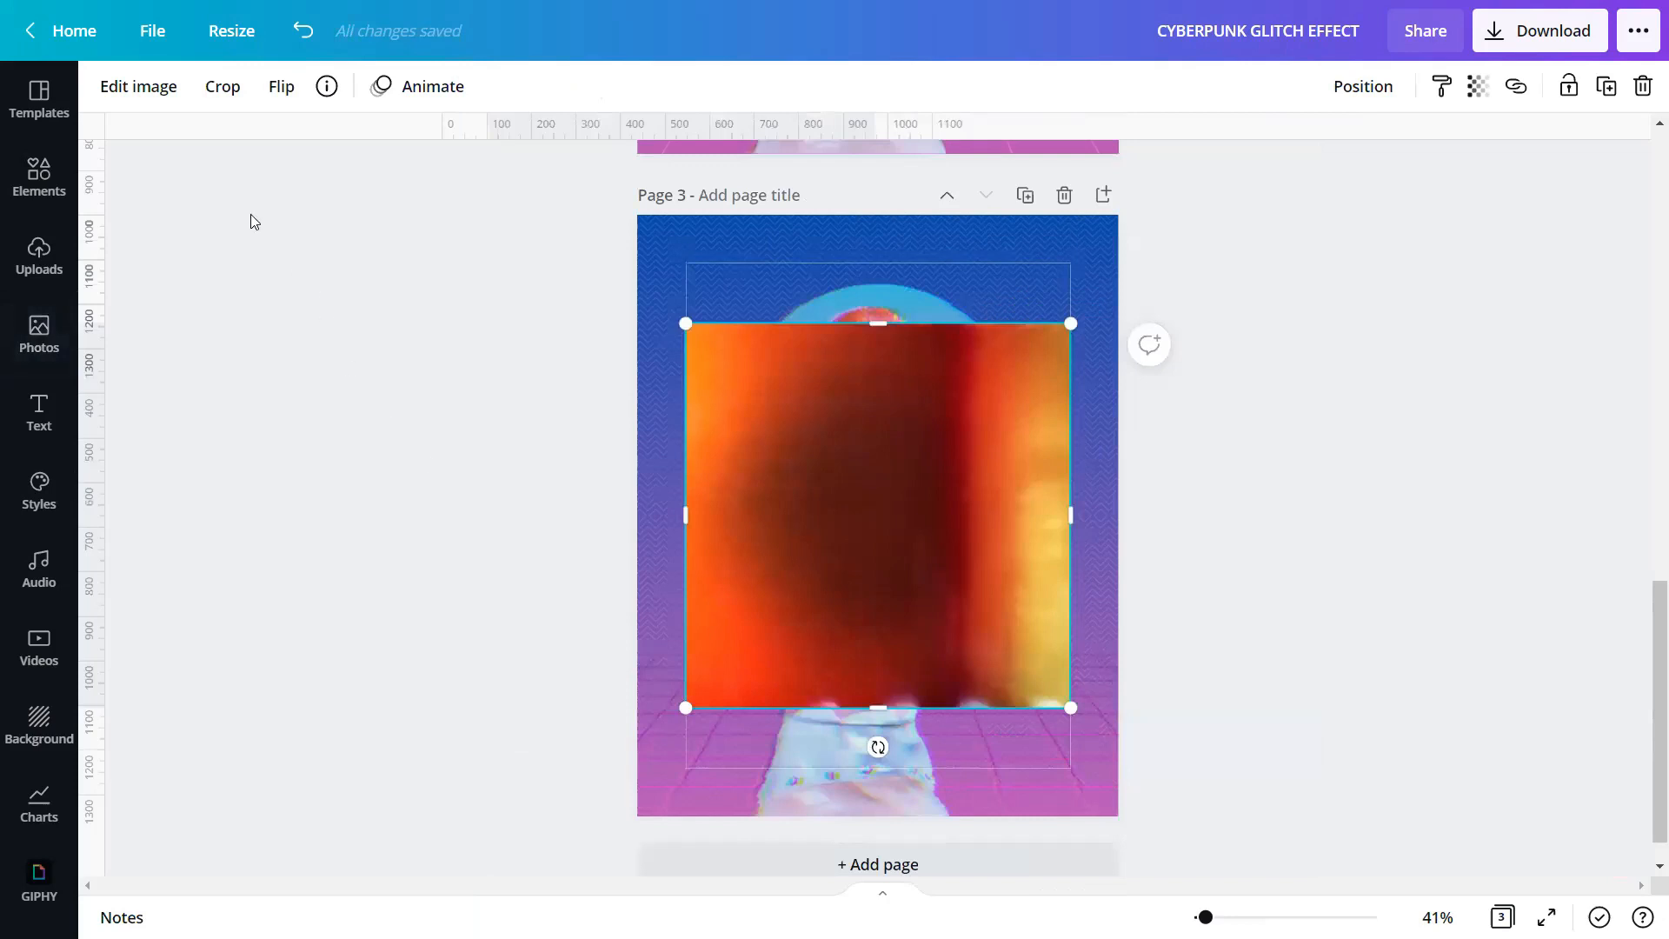
click(146, 94)
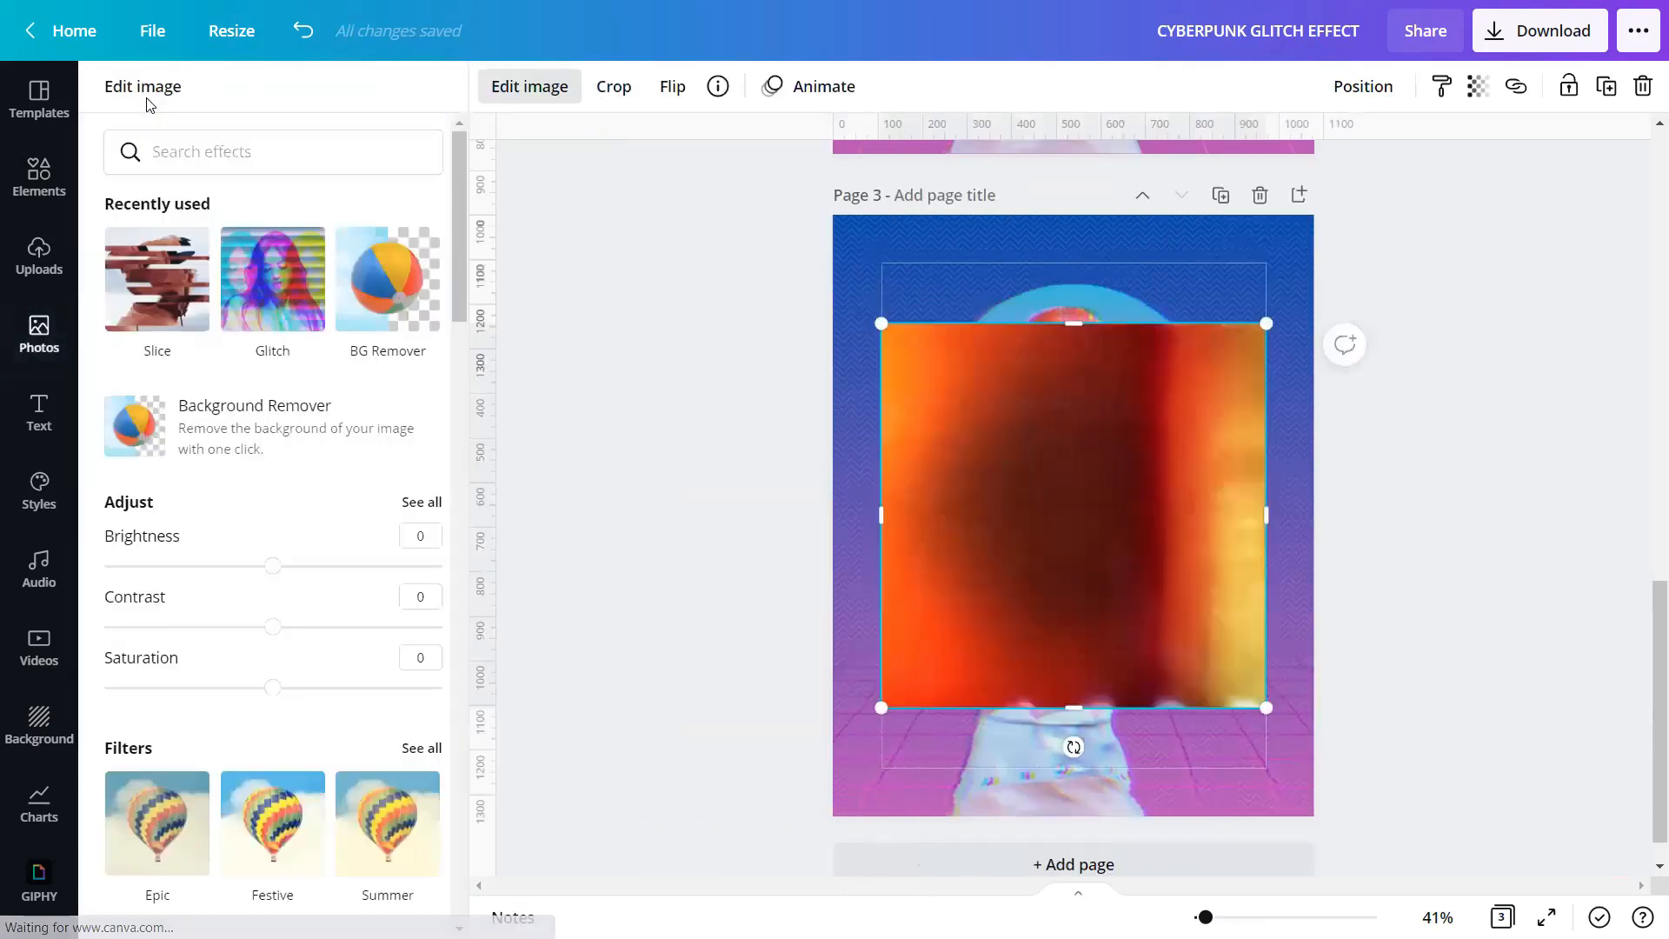
click(243, 419)
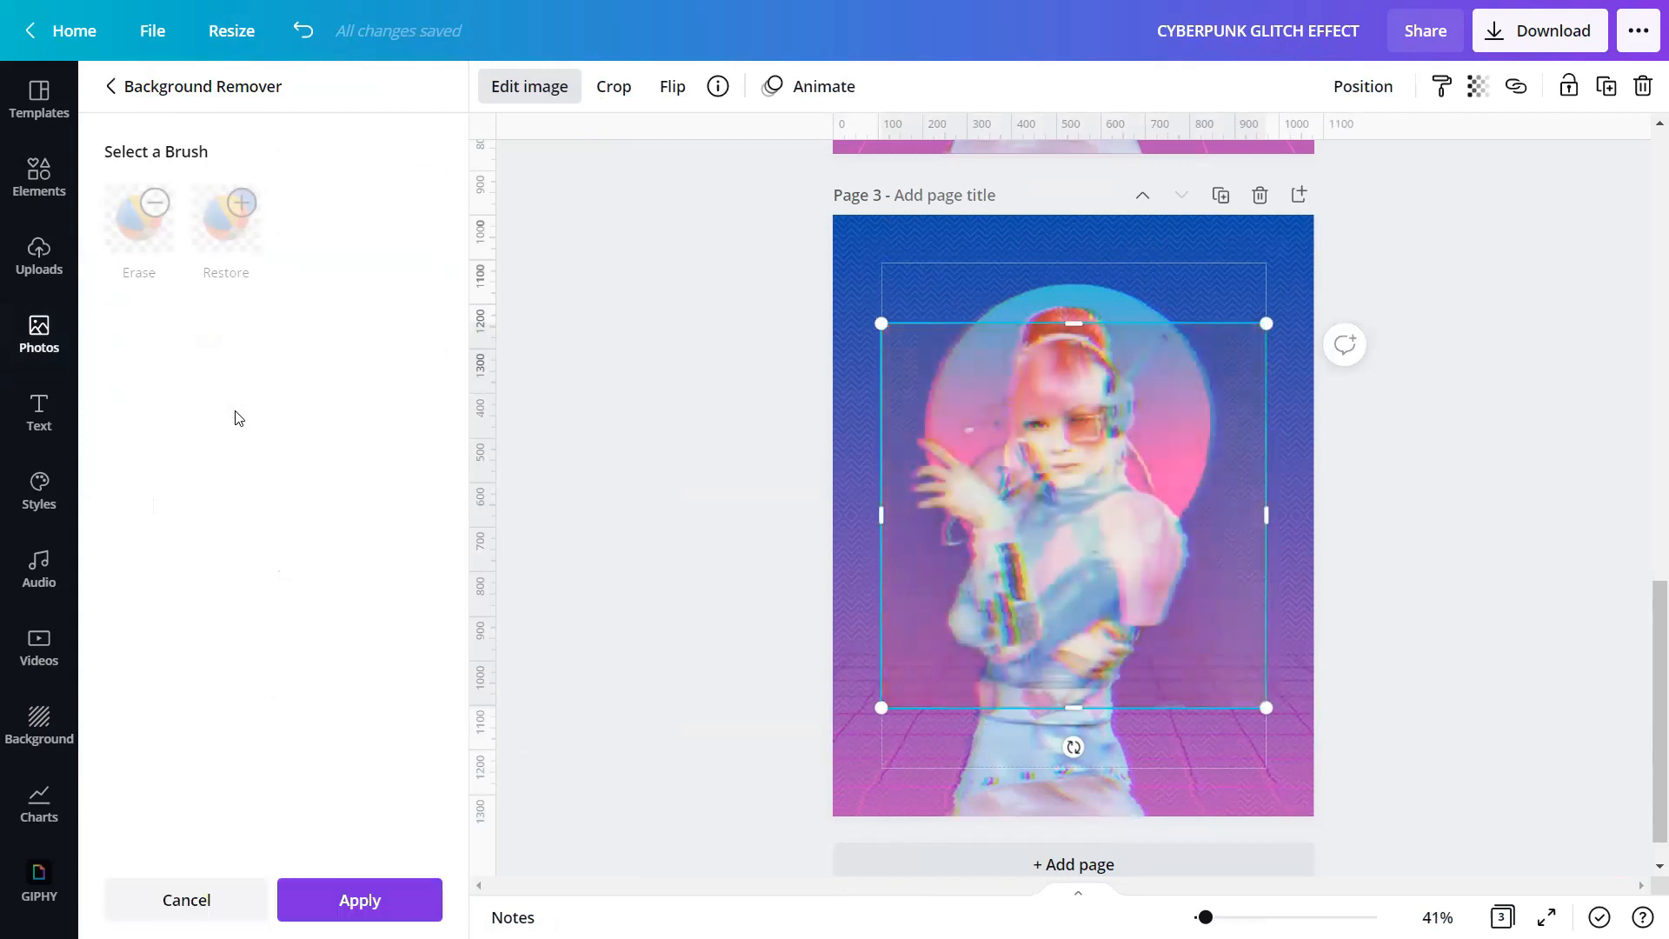
click(126, 220)
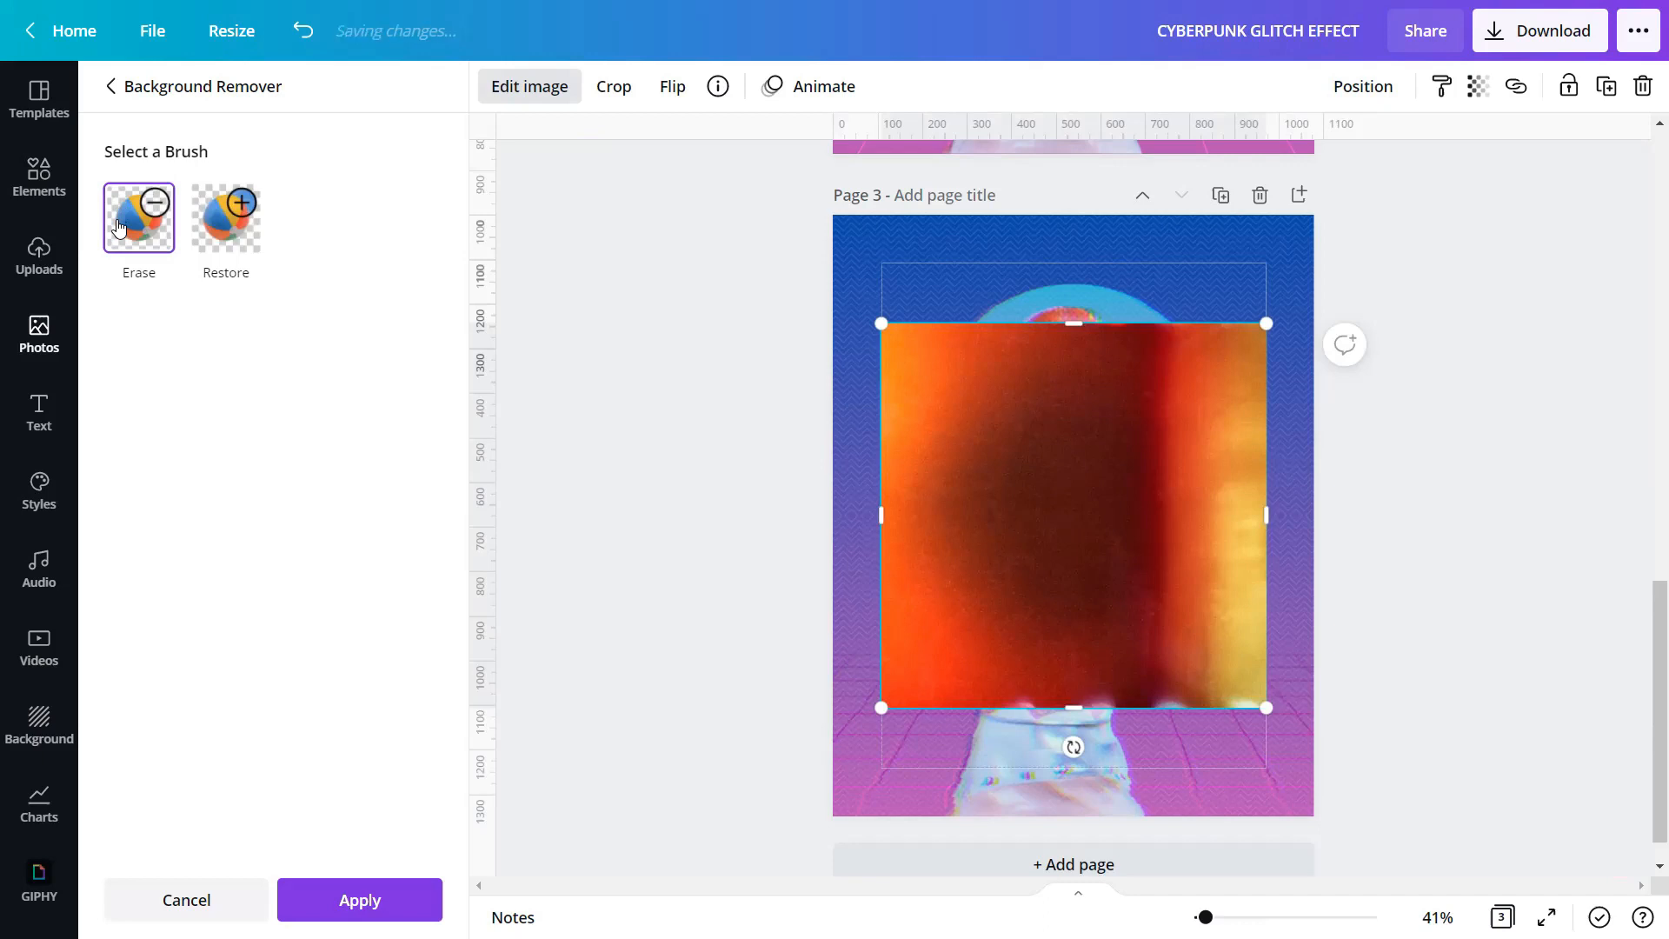
Erase the left and middle of the light leak photo with the Erase brush at size 100, keeping only the right strip, and apply
click(119, 228)
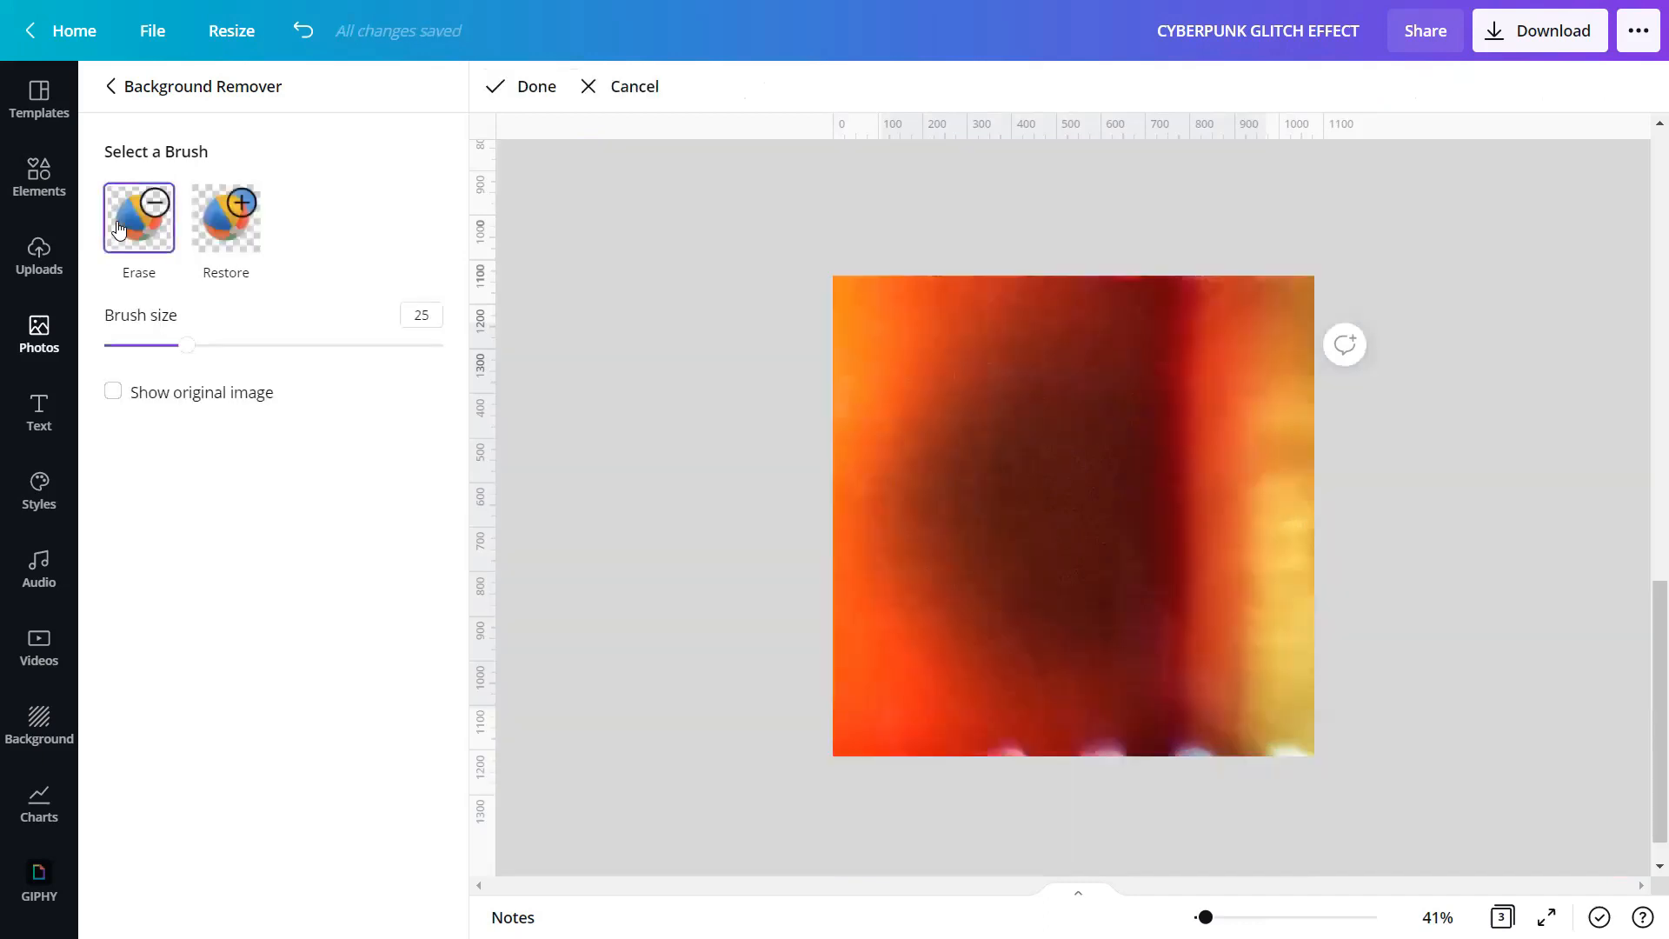
drag(193, 348, 668, 373)
mouse_move(849, 265)
mouse_down()
mouse_move(849, 739)
mouse_move(913, 243)
mouse_move(964, 298)
mouse_move(998, 786)
mouse_move(1036, 737)
mouse_move(1125, 217)
mouse_move(1069, 469)
mouse_move(1163, 208)
mouse_move(1148, 345)
mouse_up()
mouse_move(1140, 482)
mouse_down()
mouse_move(1118, 633)
mouse_move(1136, 764)
mouse_move(1110, 821)
mouse_up()
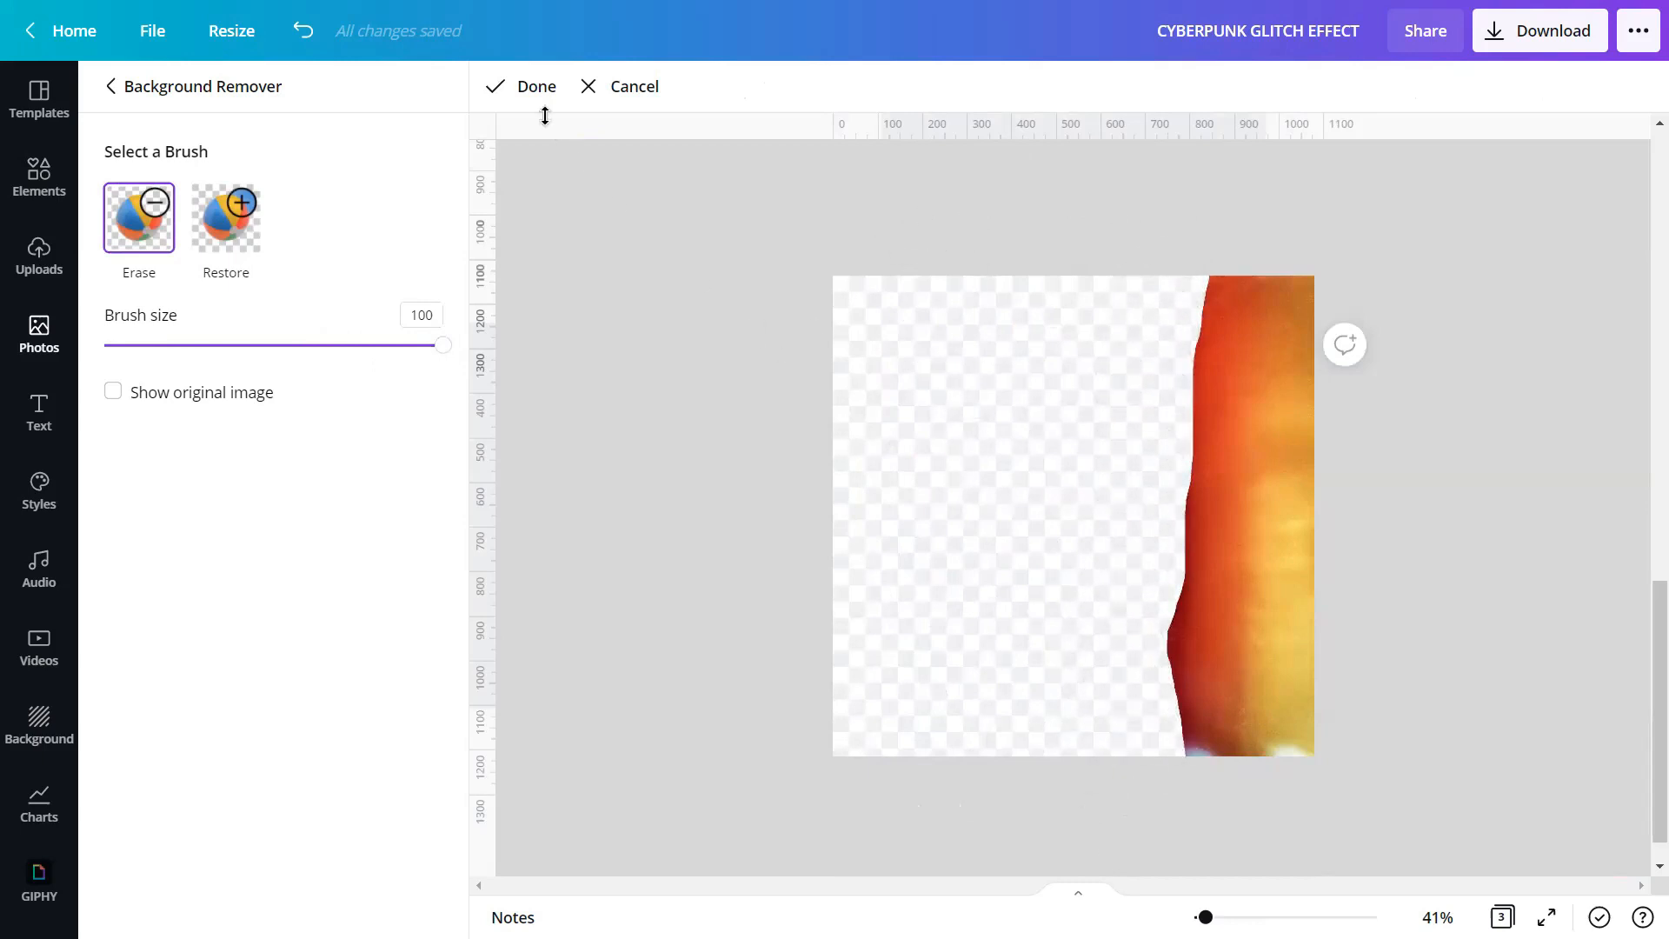
click(523, 90)
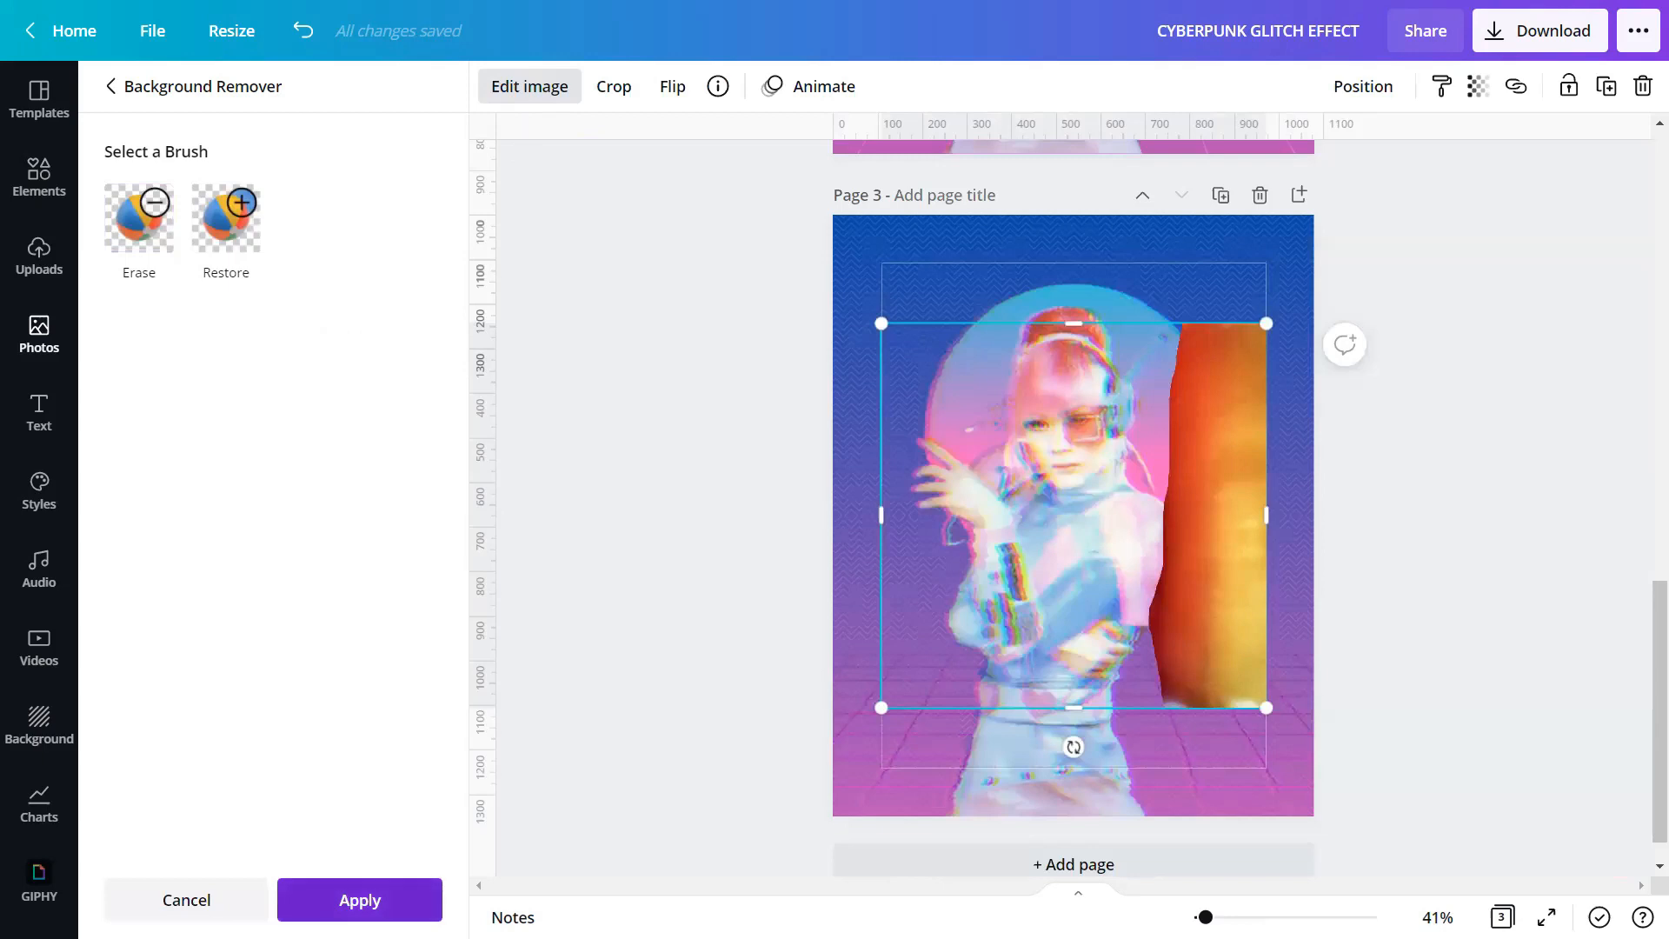
click(341, 904)
click(476, 470)
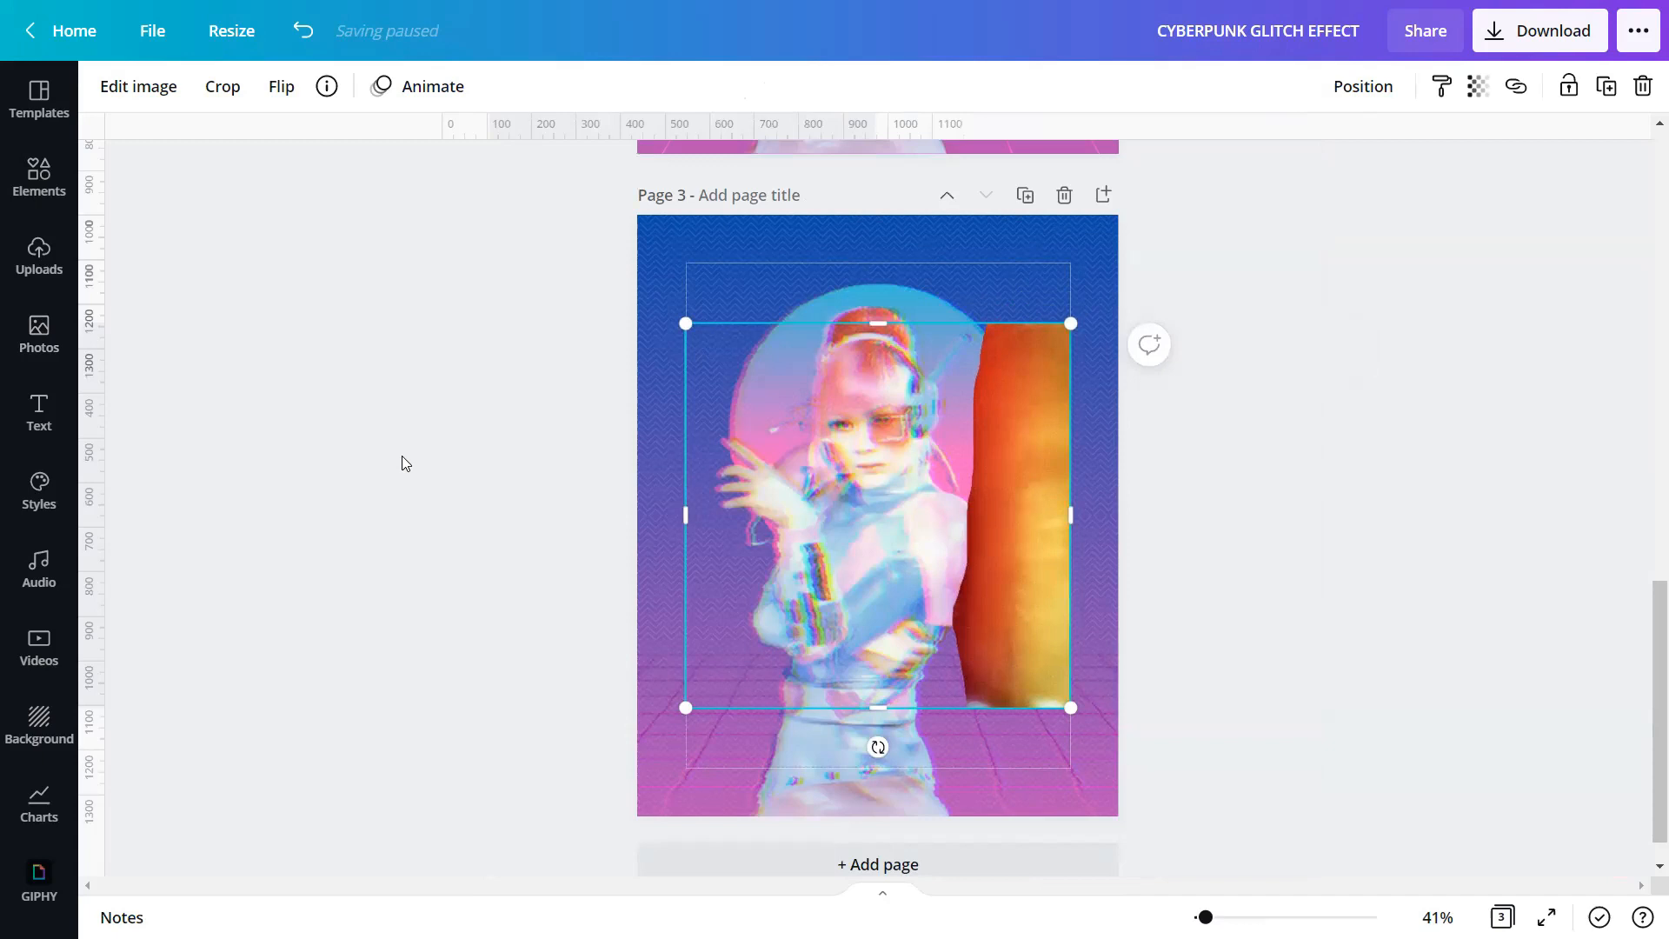
click(412, 450)
Adjust the light leak strip to brightness 50, contrast 100, saturation 100 and blur 30
click(977, 485)
click(138, 86)
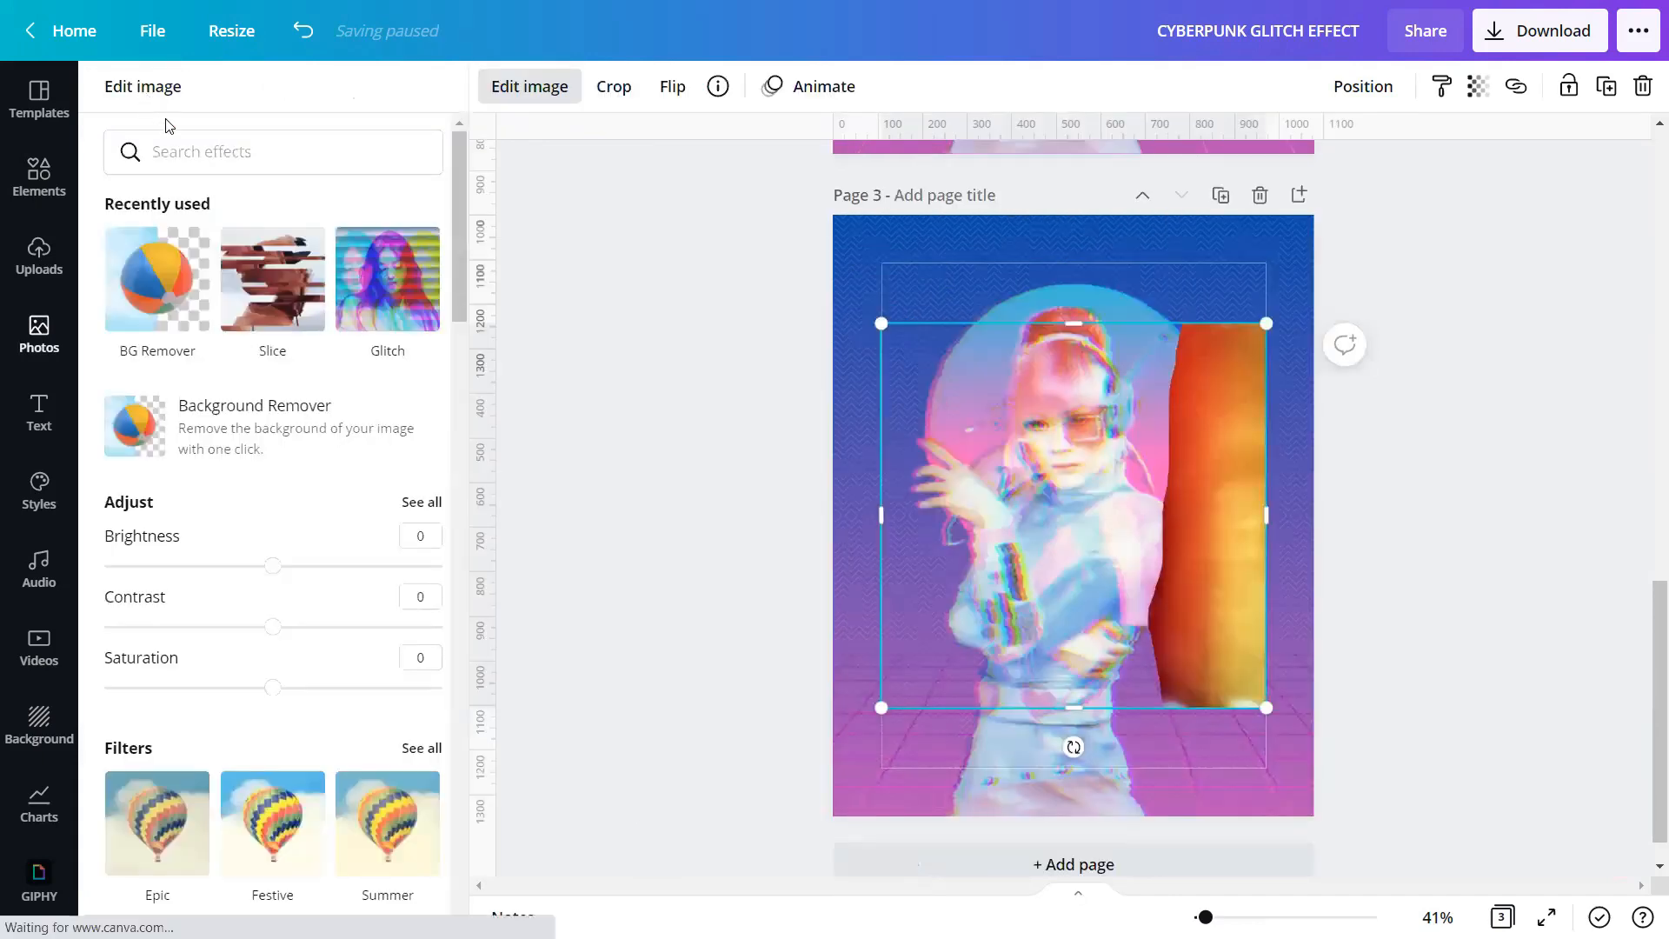
click(409, 502)
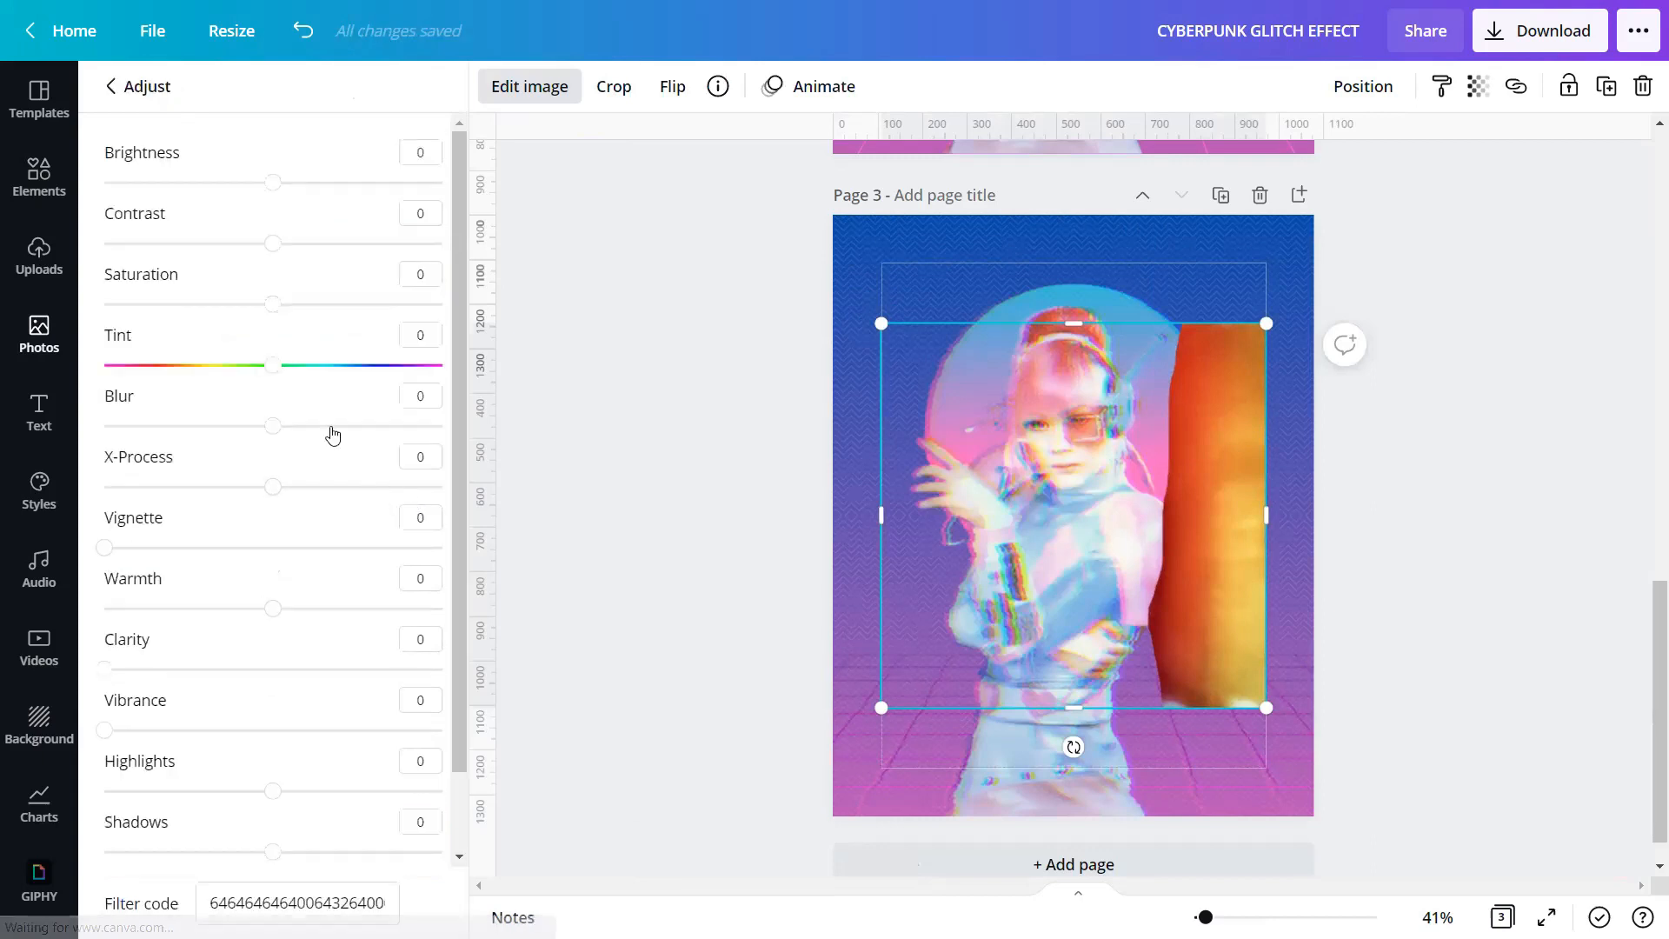
drag(273, 181, 364, 189)
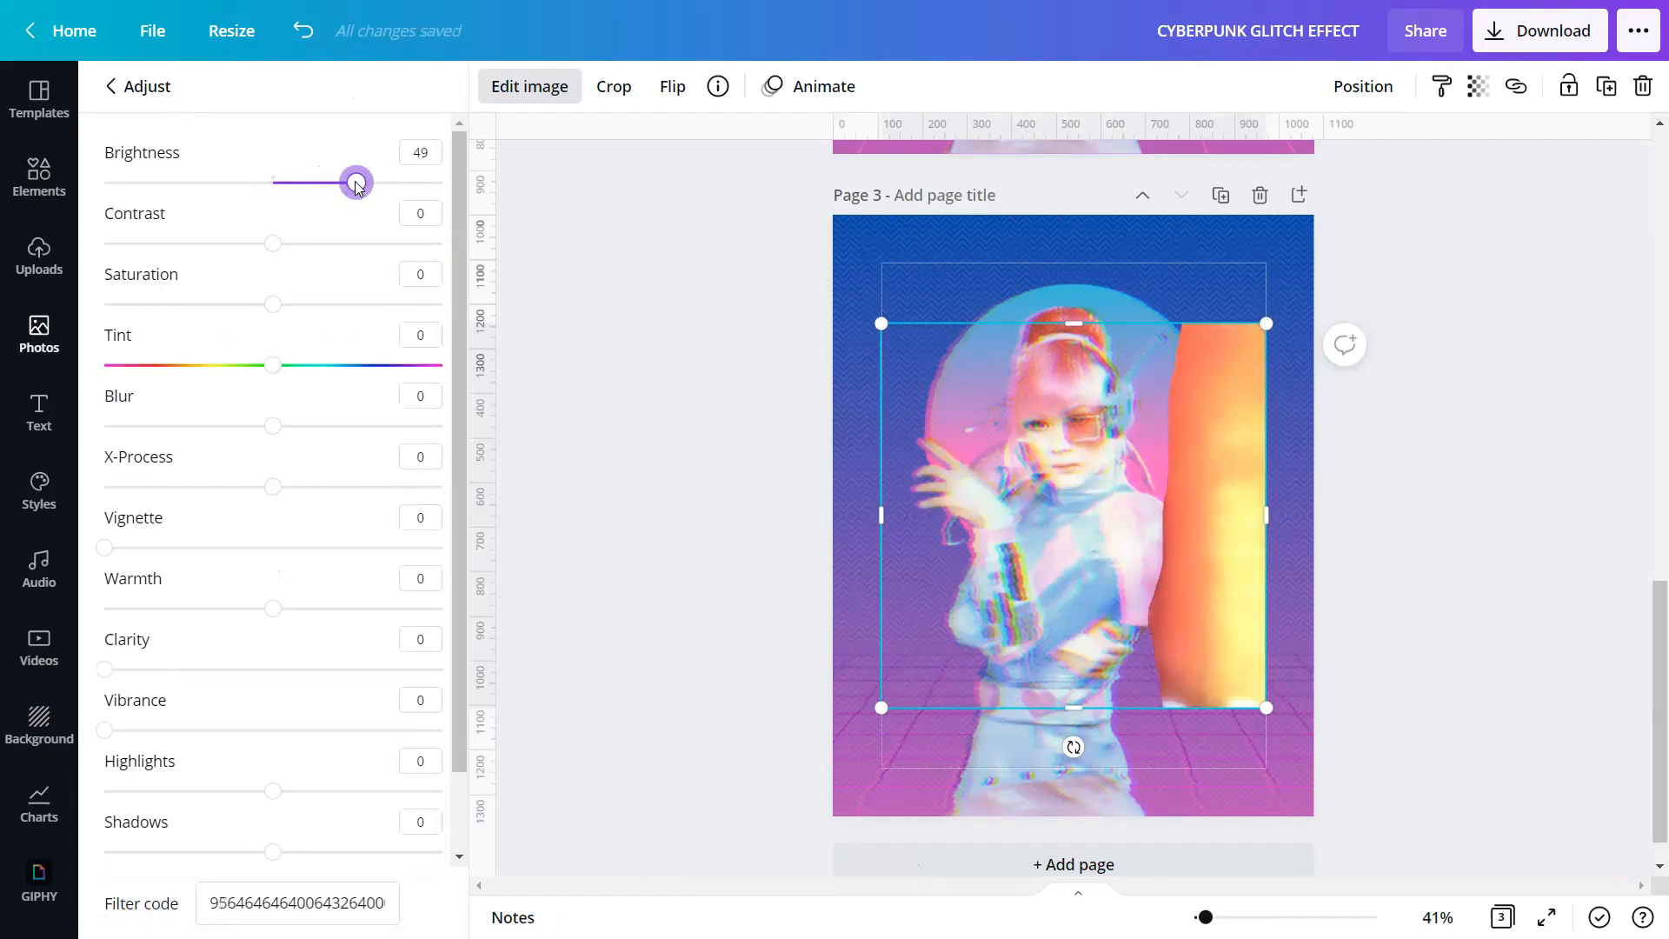
drag(296, 239, 445, 312)
drag(324, 313, 717, 339)
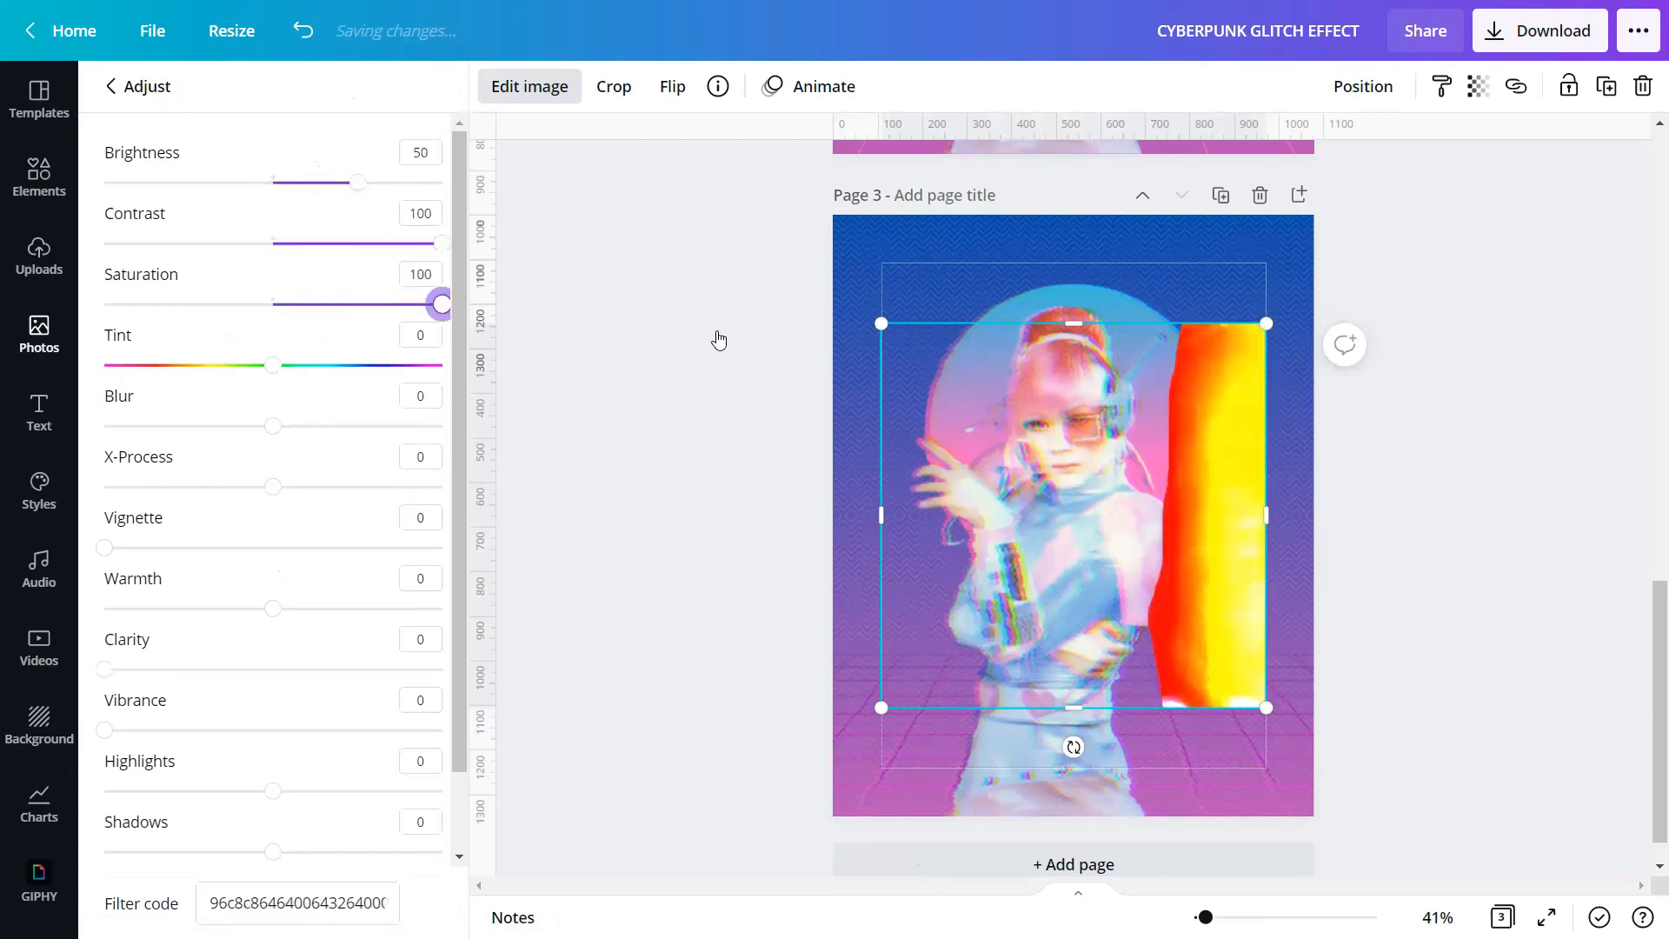
drag(276, 427, 325, 440)
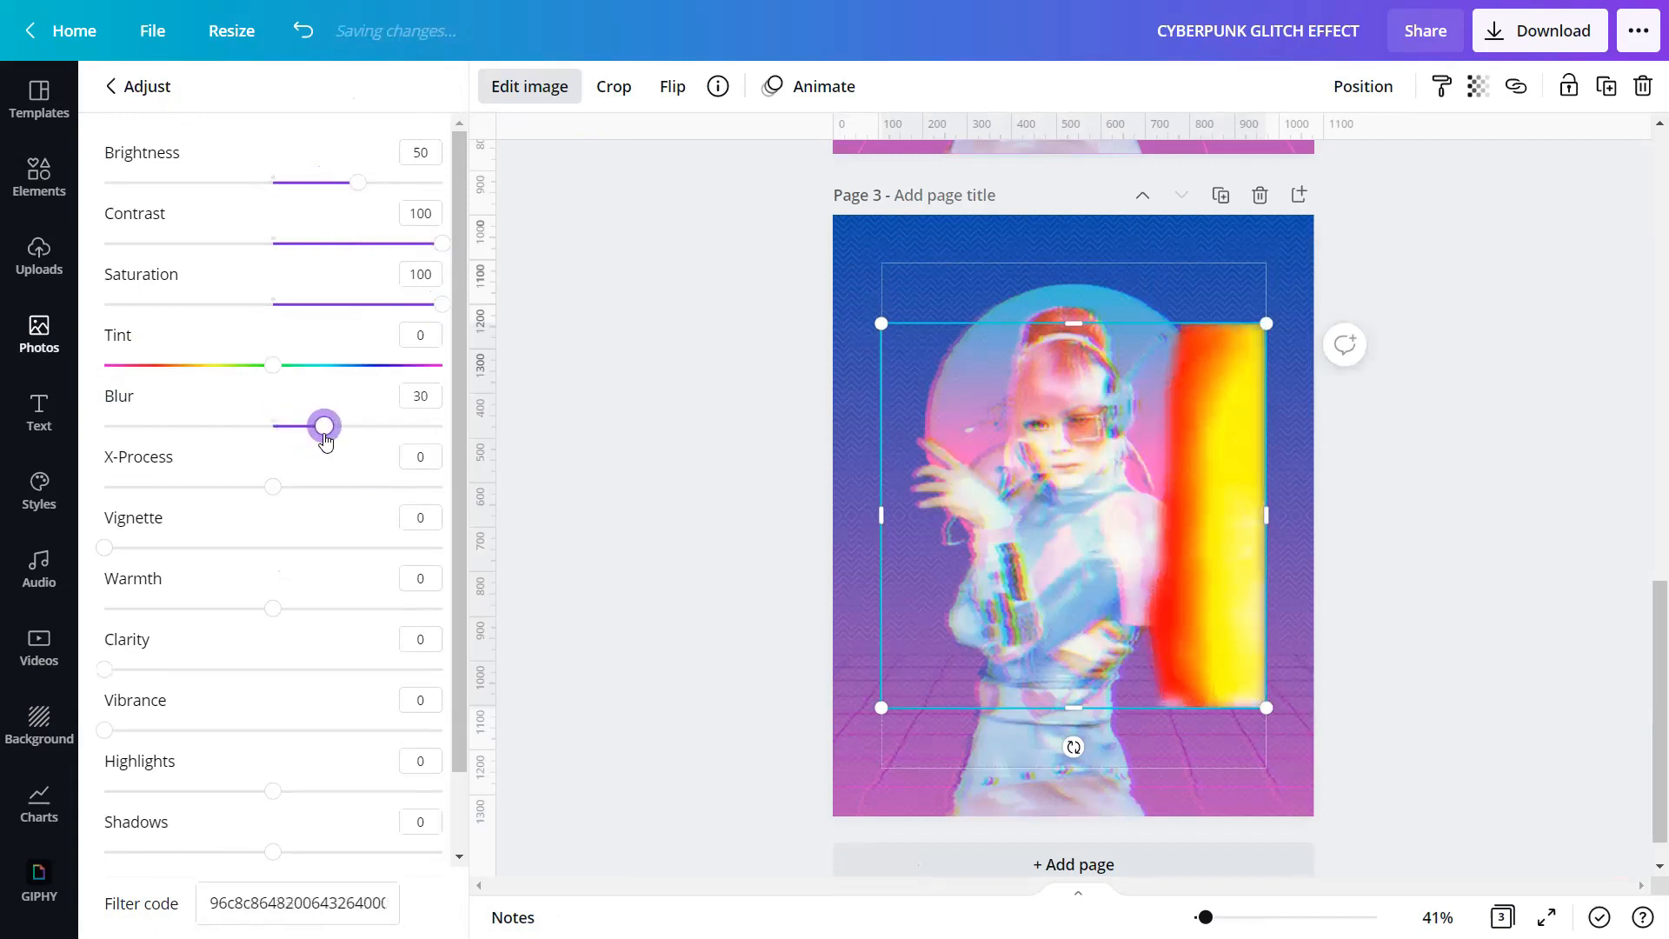
Lower the light leak strip's opacity so the artwork beneath shows through
click(1471, 94)
drag(1400, 159, 1340, 174)
click(1396, 499)
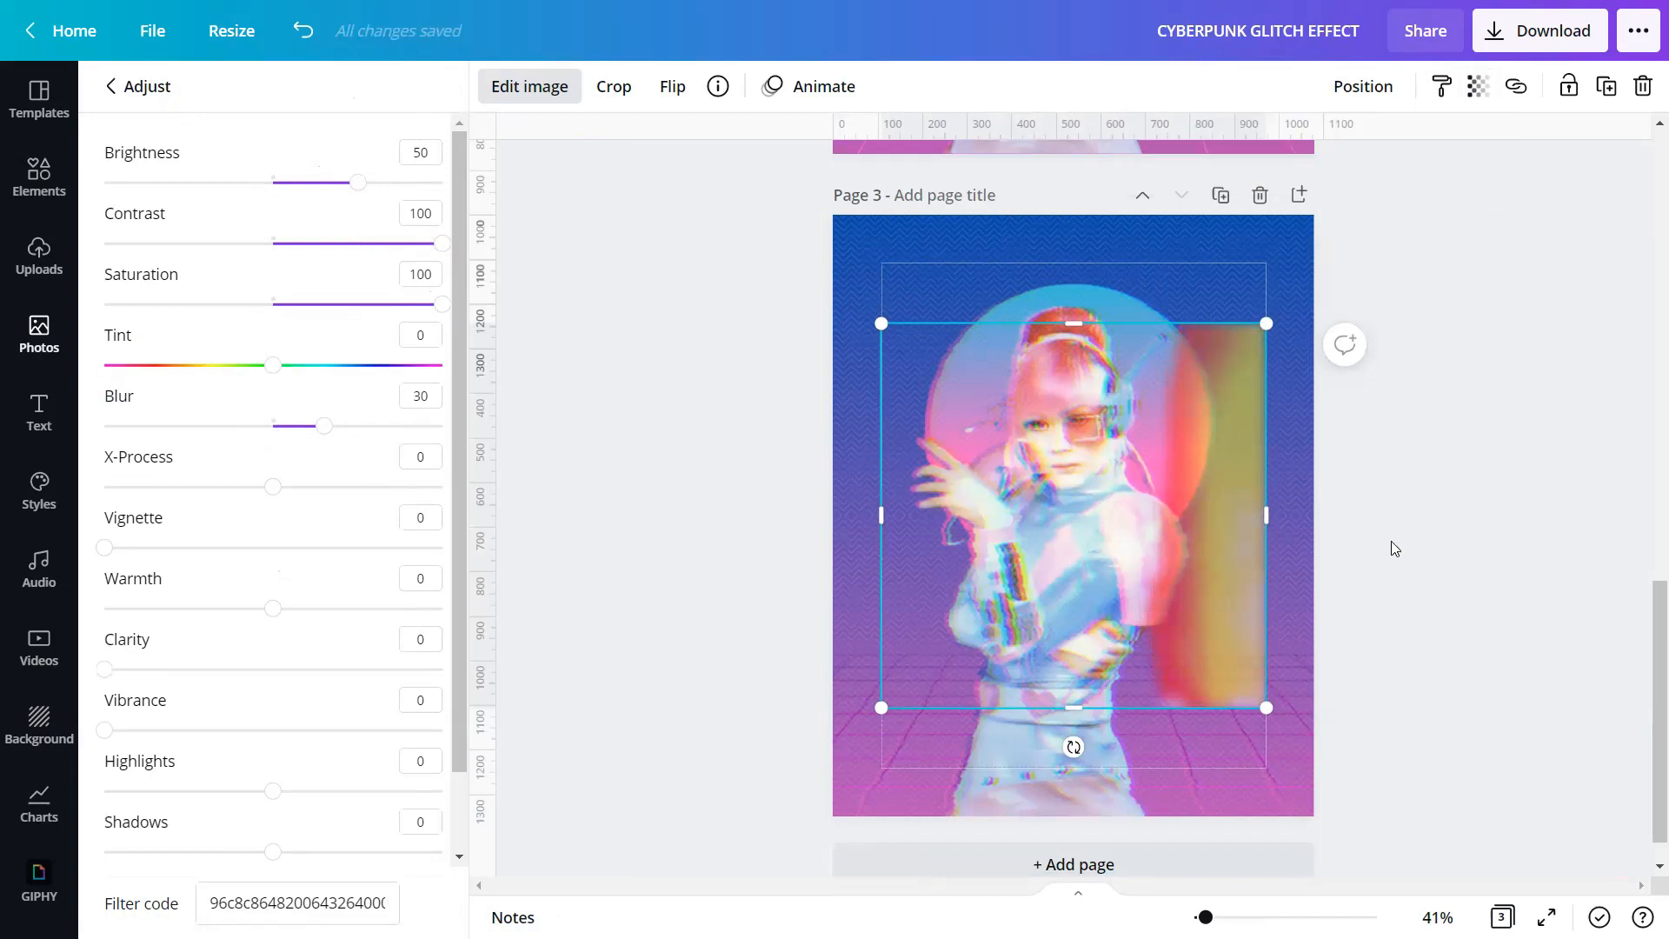
click(1455, 551)
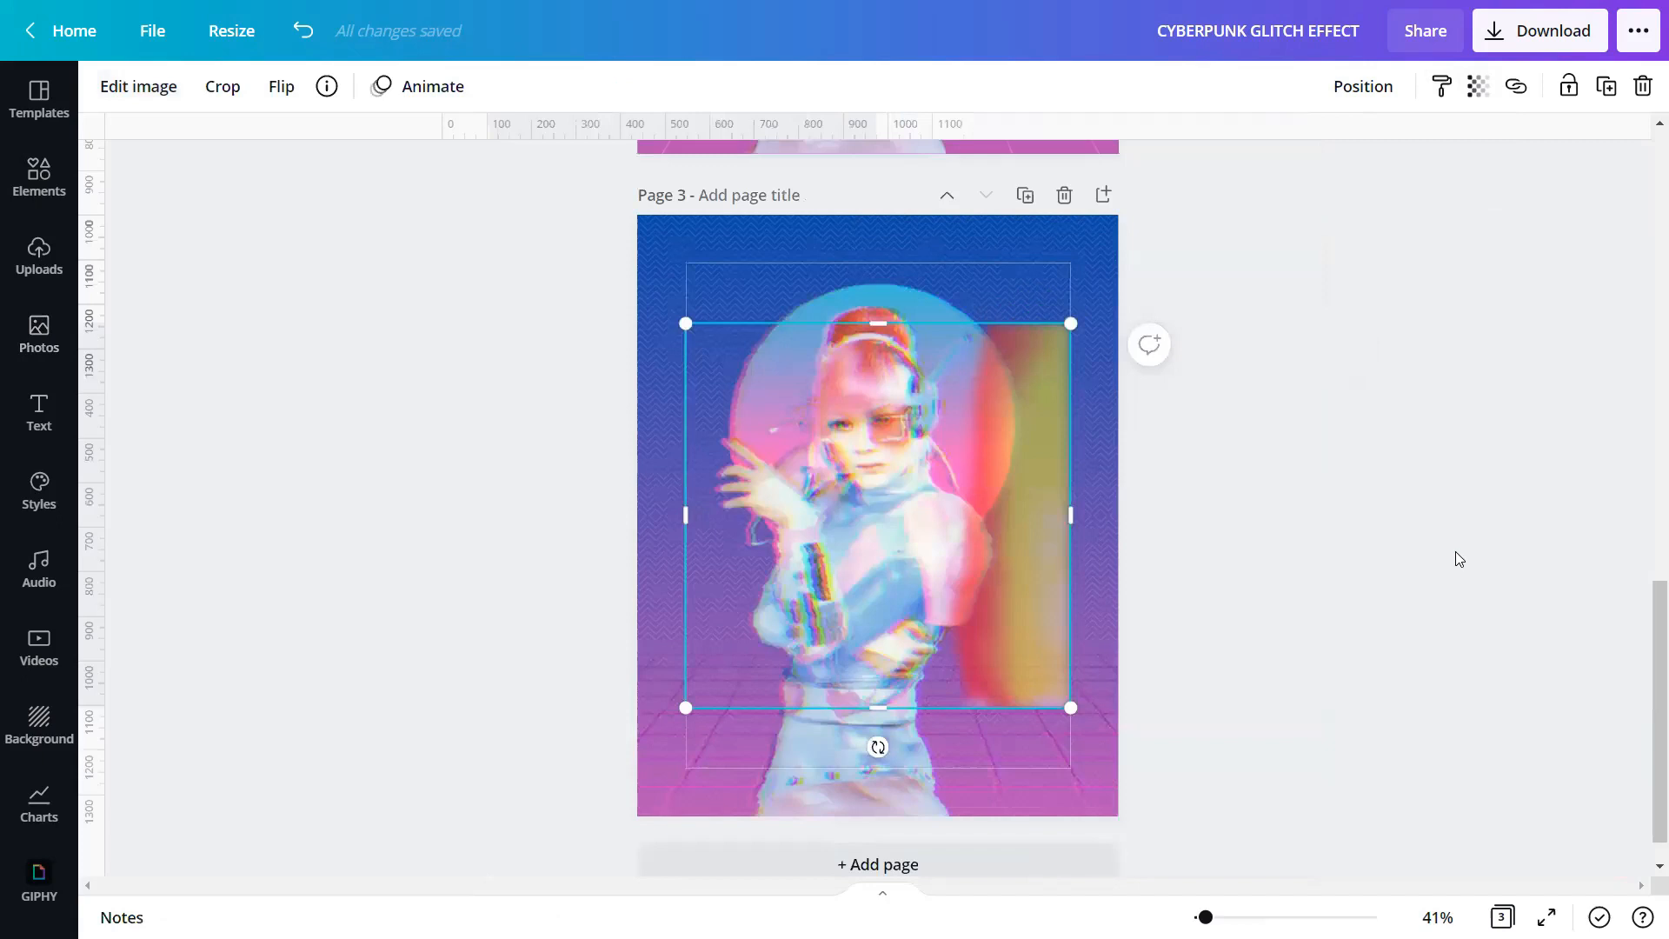
Rotate the light leak a quarter turn clockwise and enlarge it so the strip spans beyond the page width
click(935, 741)
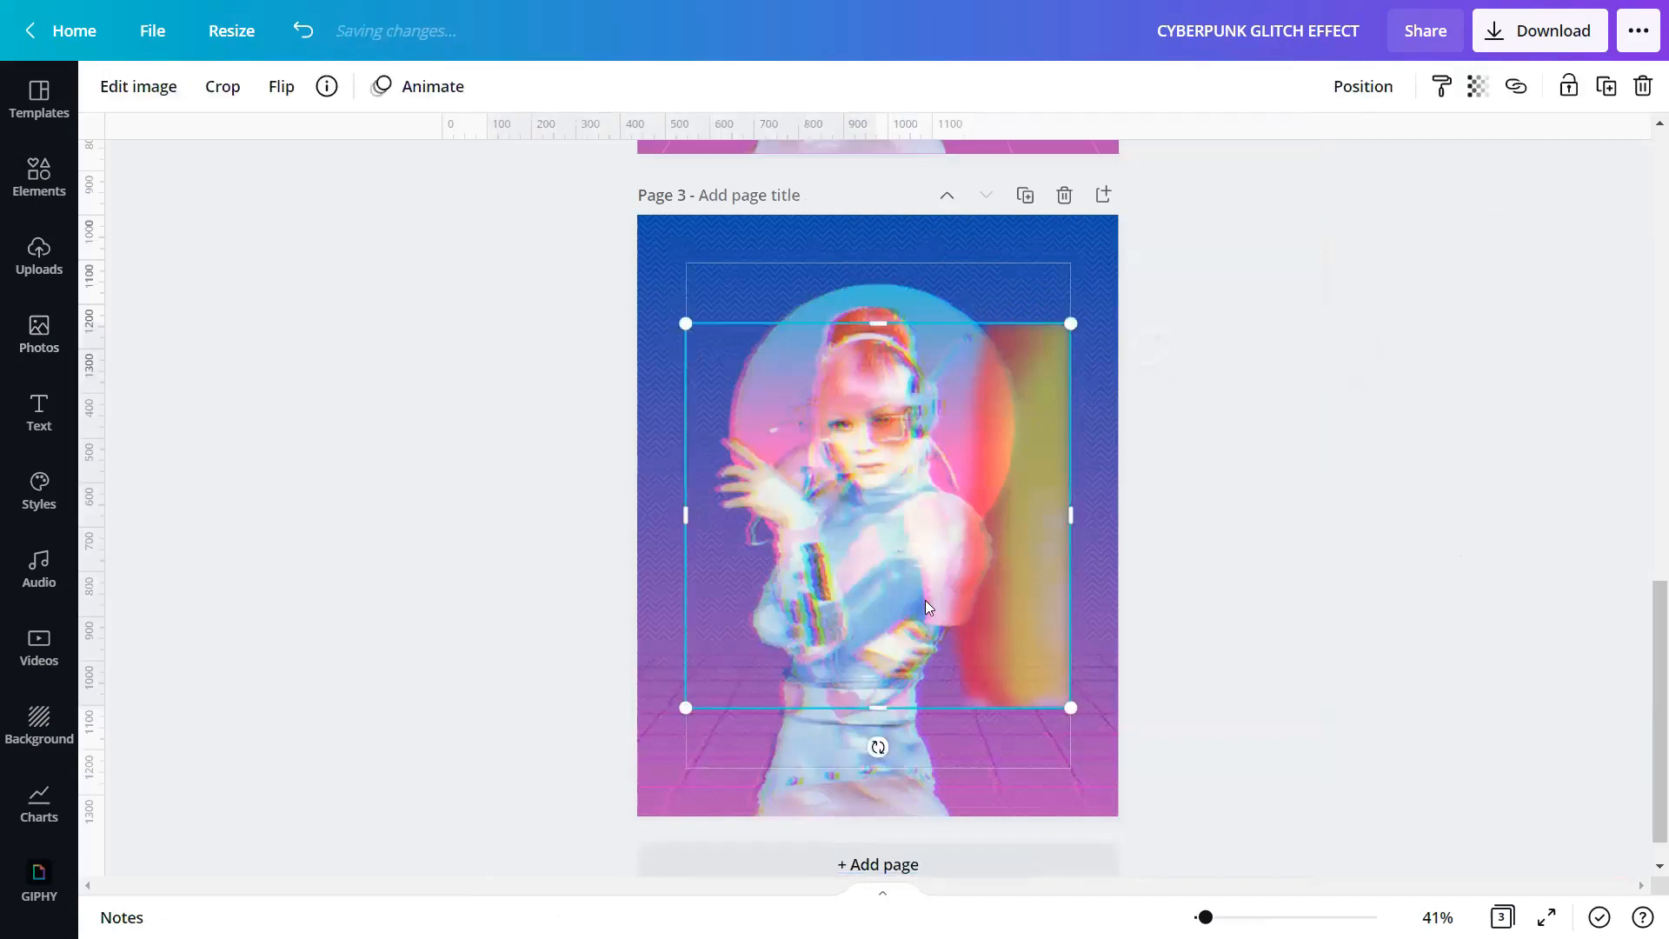
drag(872, 745, 597, 320)
drag(625, 253, 513, 150)
Align the light leak horizontally centered at the bottom of page 3 and deselect it
click(1362, 86)
click(1252, 287)
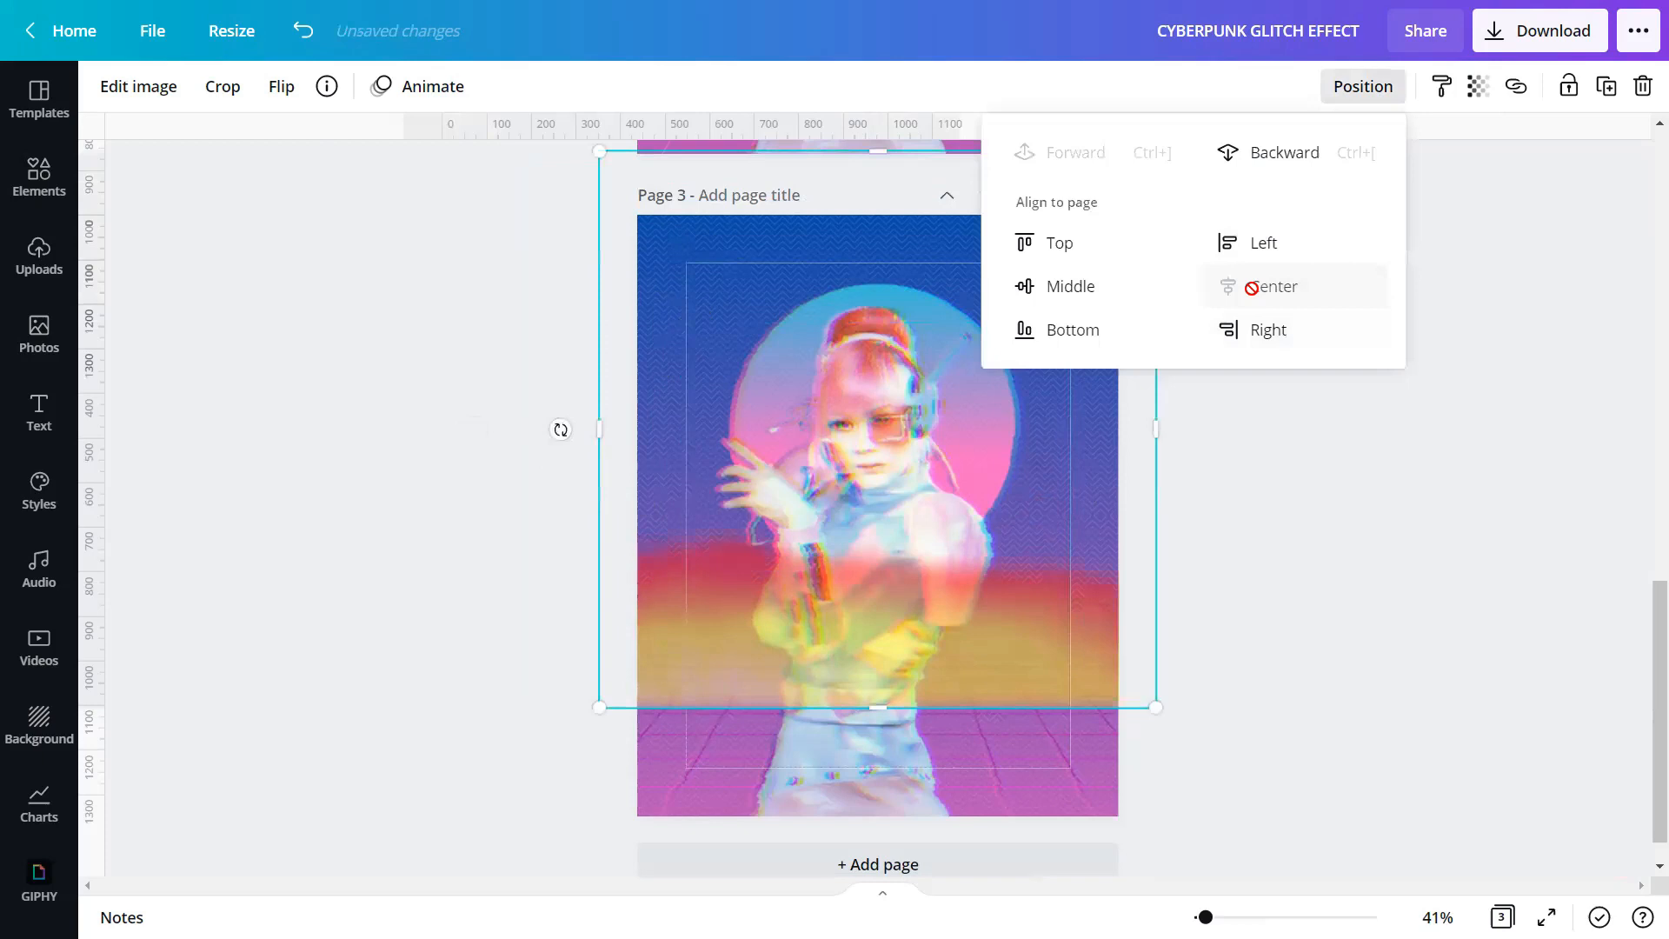
click(1073, 330)
click(1282, 727)
click(1249, 867)
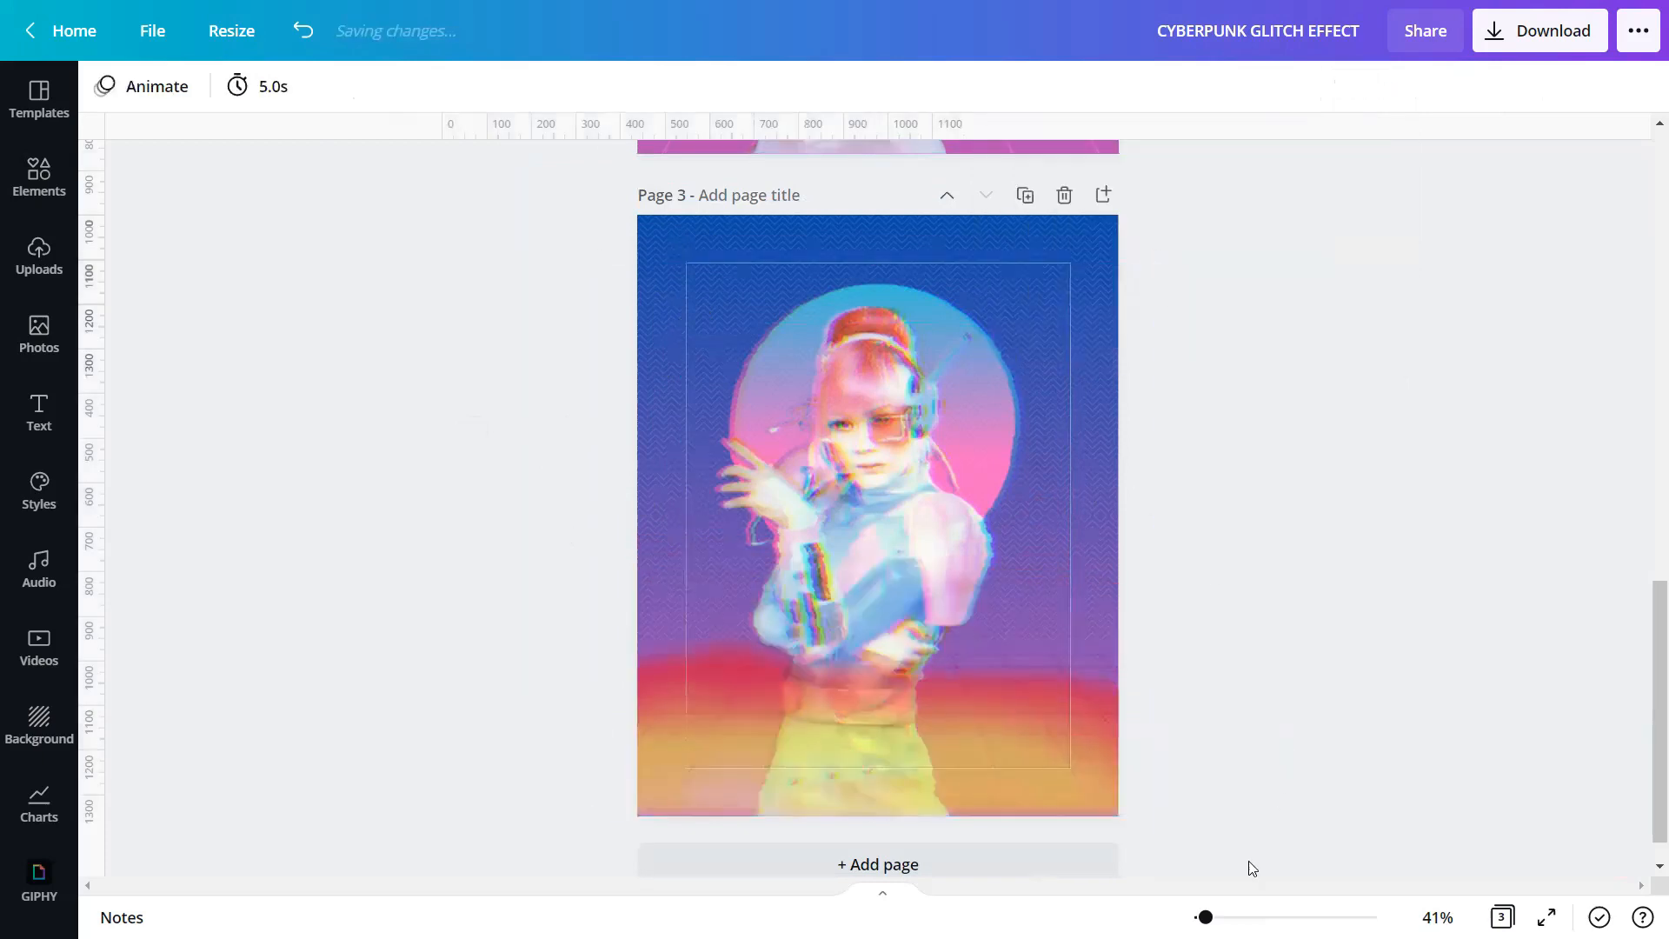
Examine the zigzag pattern and light leak overlay over the figure on page 3 up close
drag(1206, 917, 1230, 917)
scroll(1469, 540, down, 3)
scroll(1467, 539, down, 1)
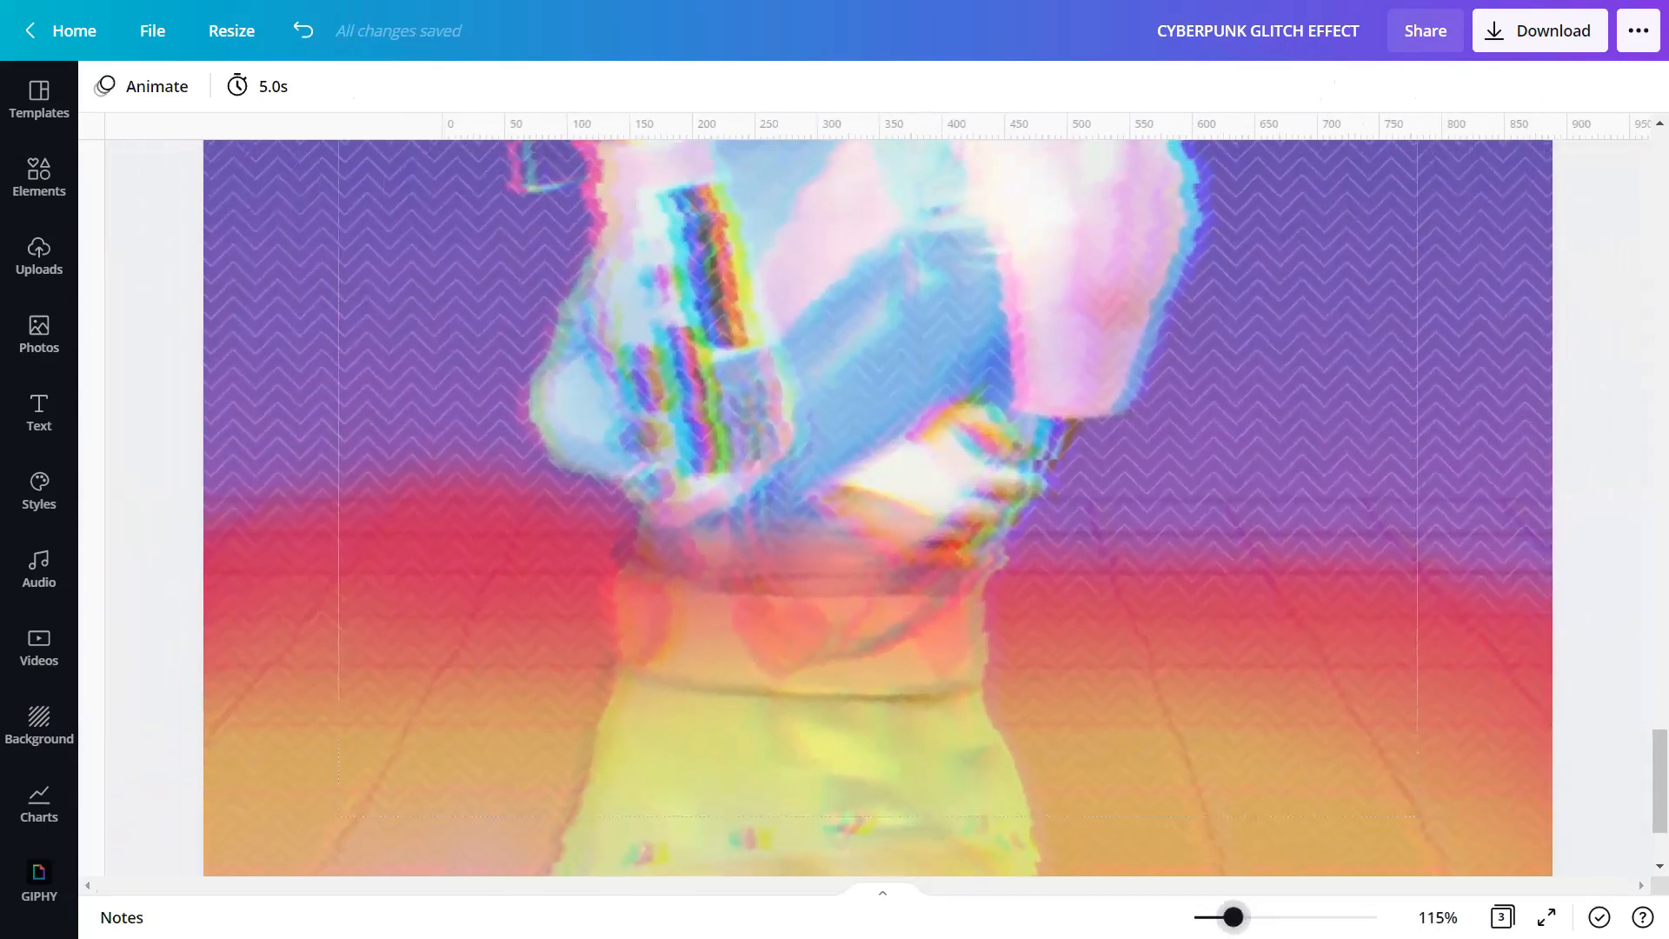
scroll(1268, 655, up, 3)
scroll(1268, 654, up, 6)
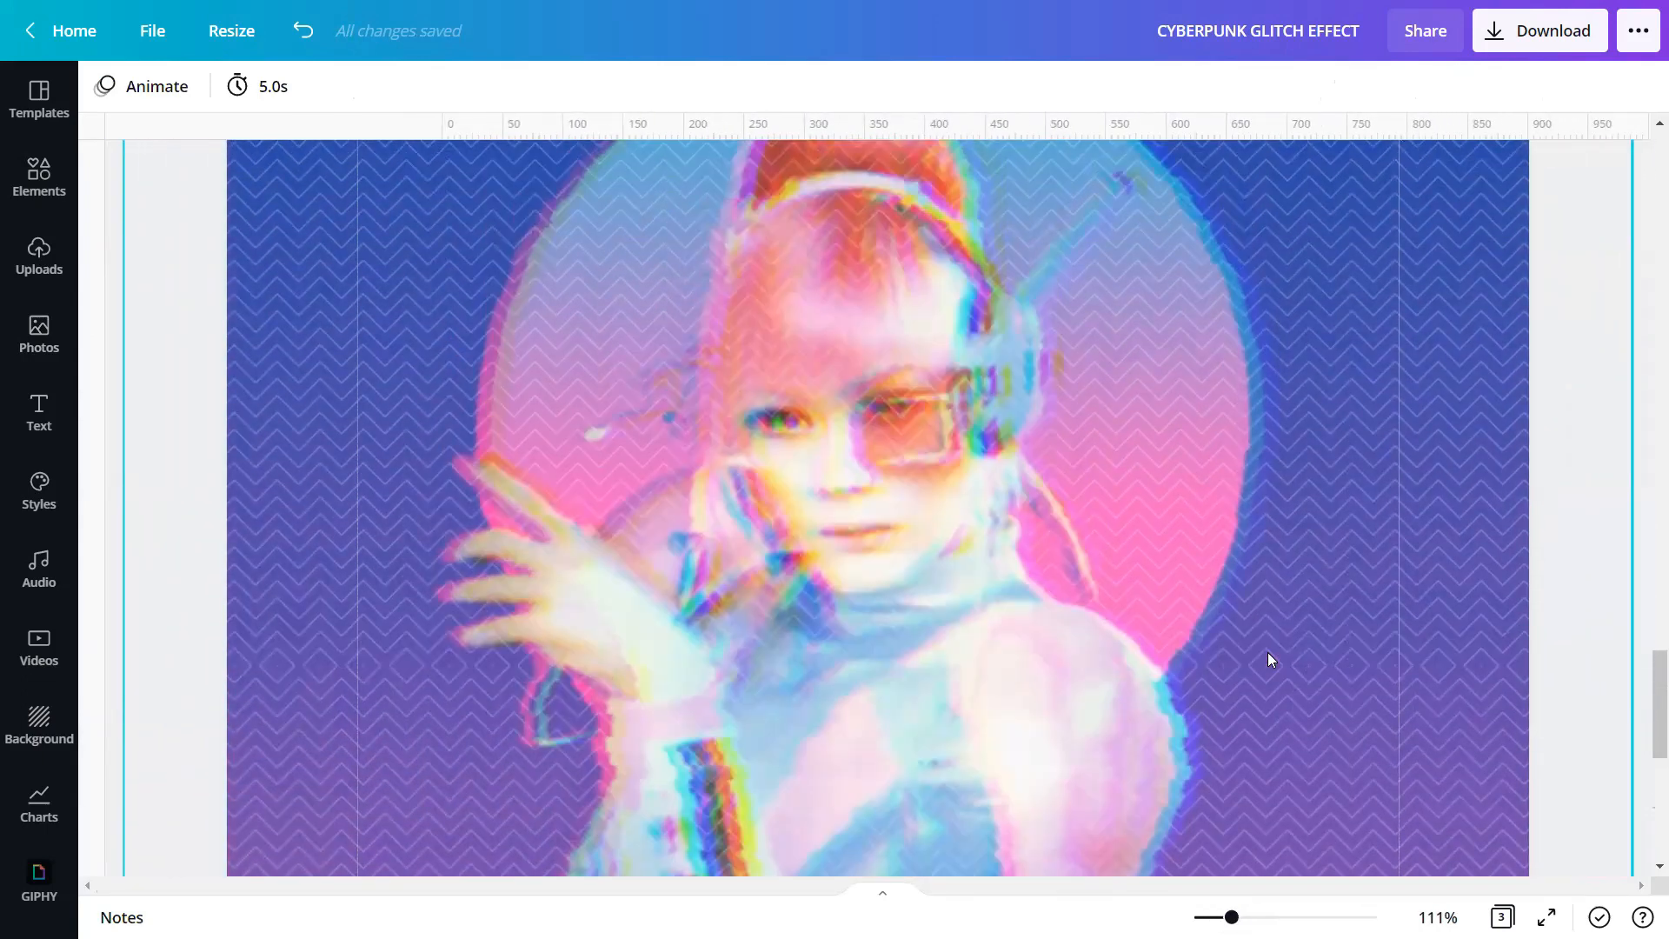
scroll(1267, 653, down, 10)
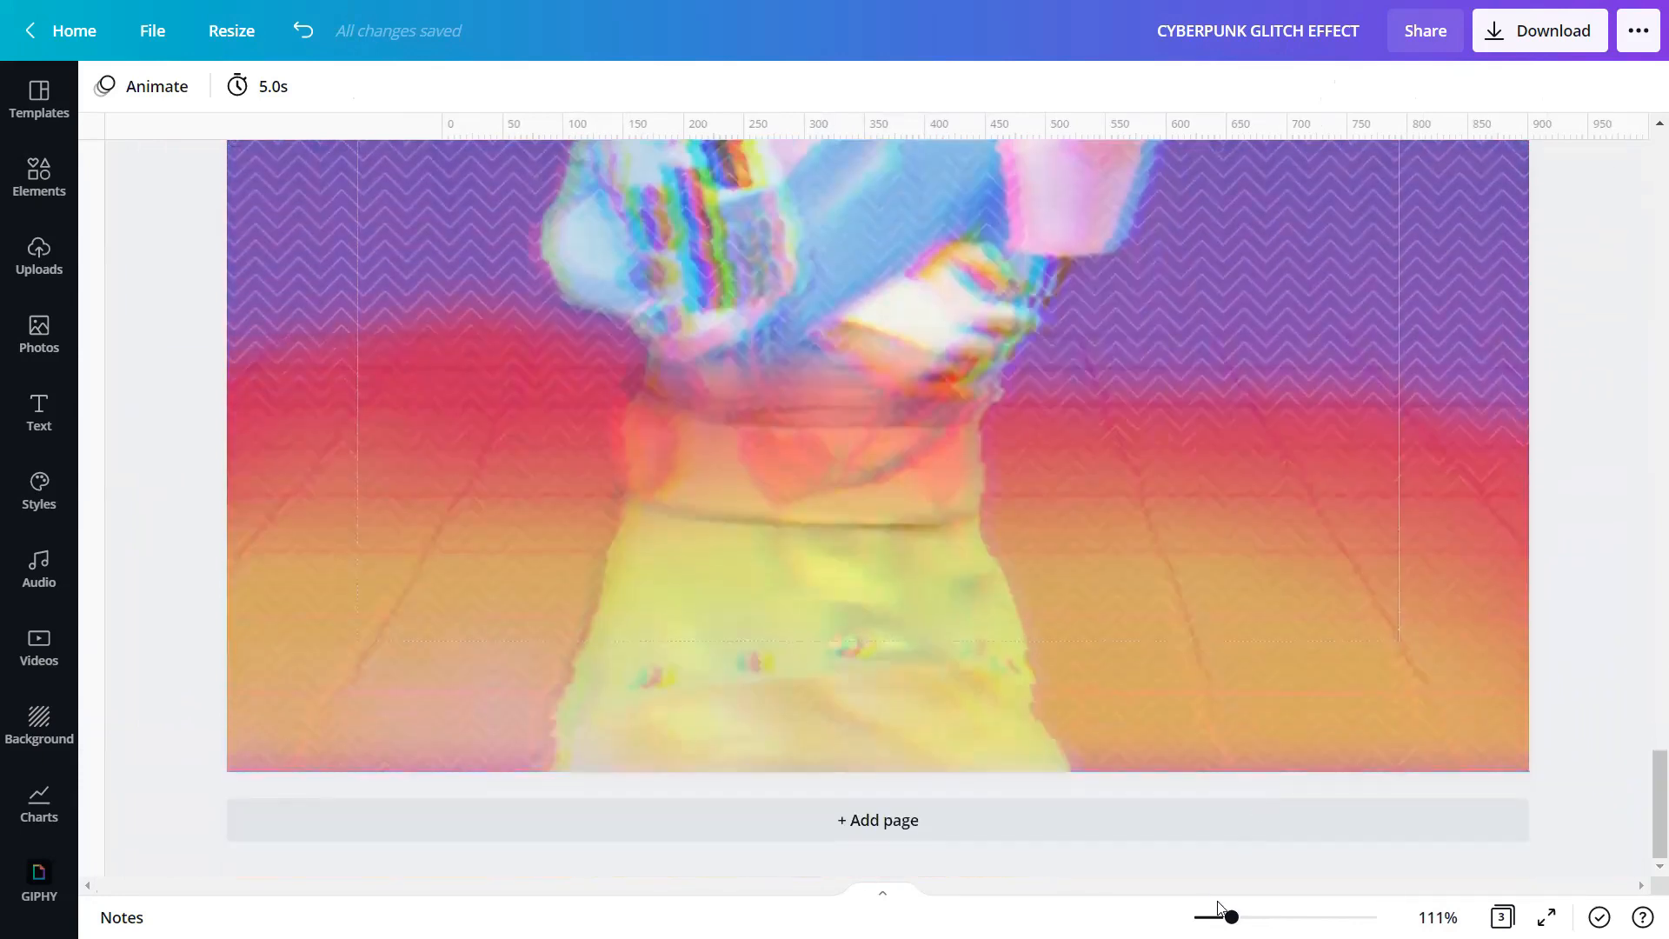
drag(1232, 917, 1211, 917)
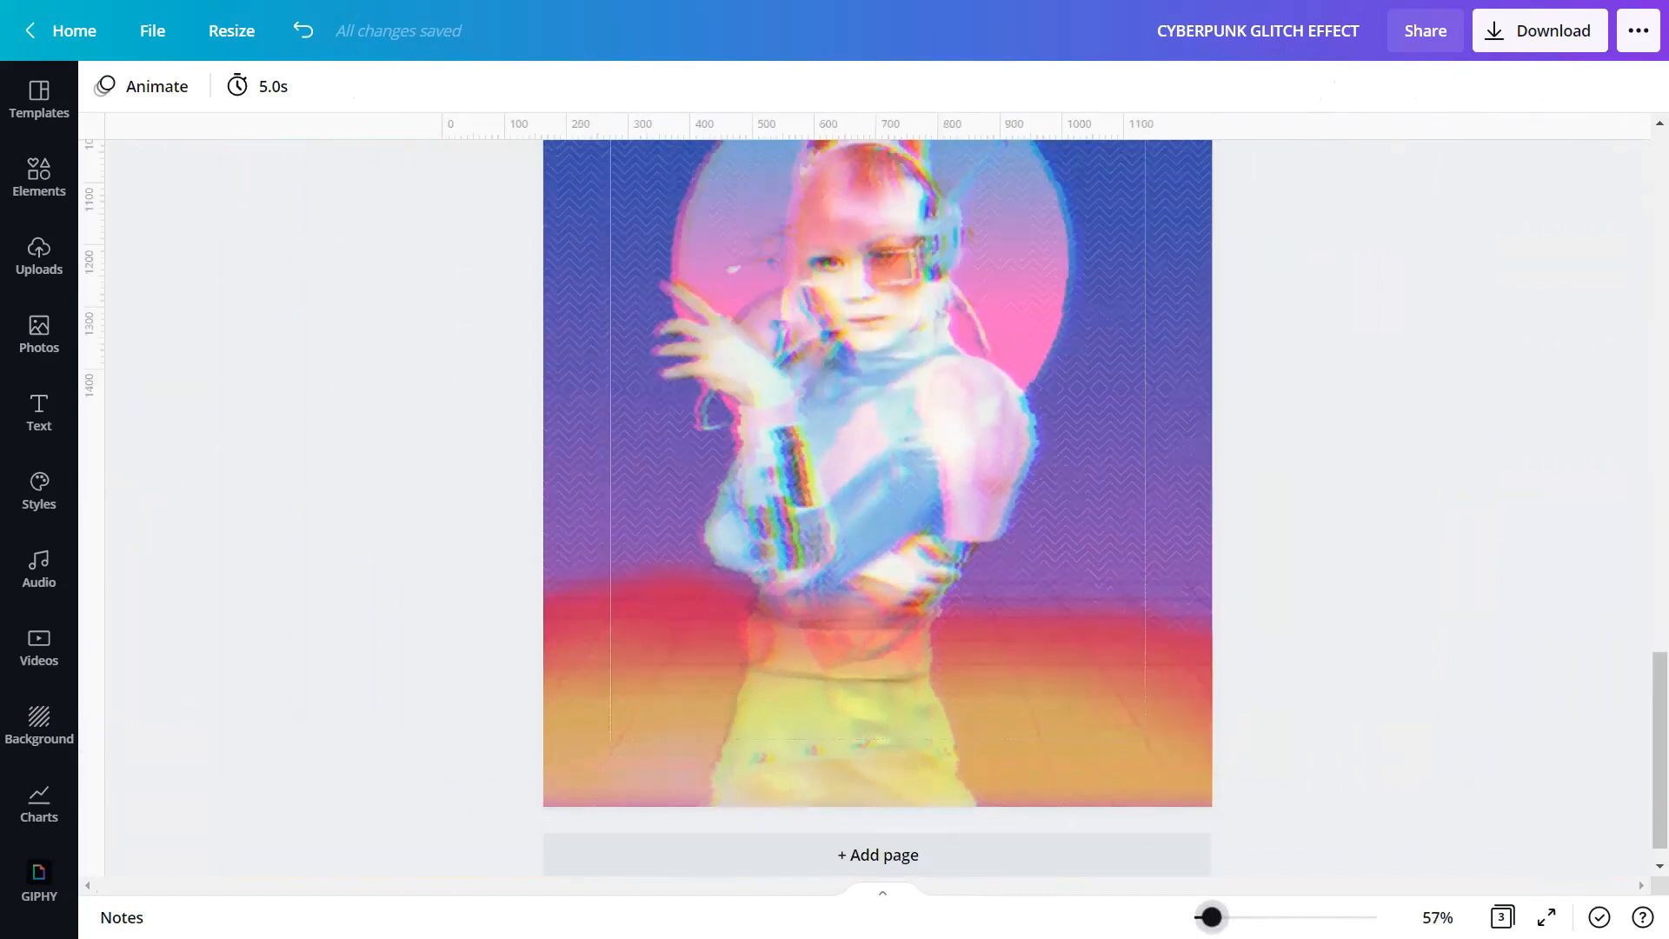
scroll(1441, 785, up, 3)
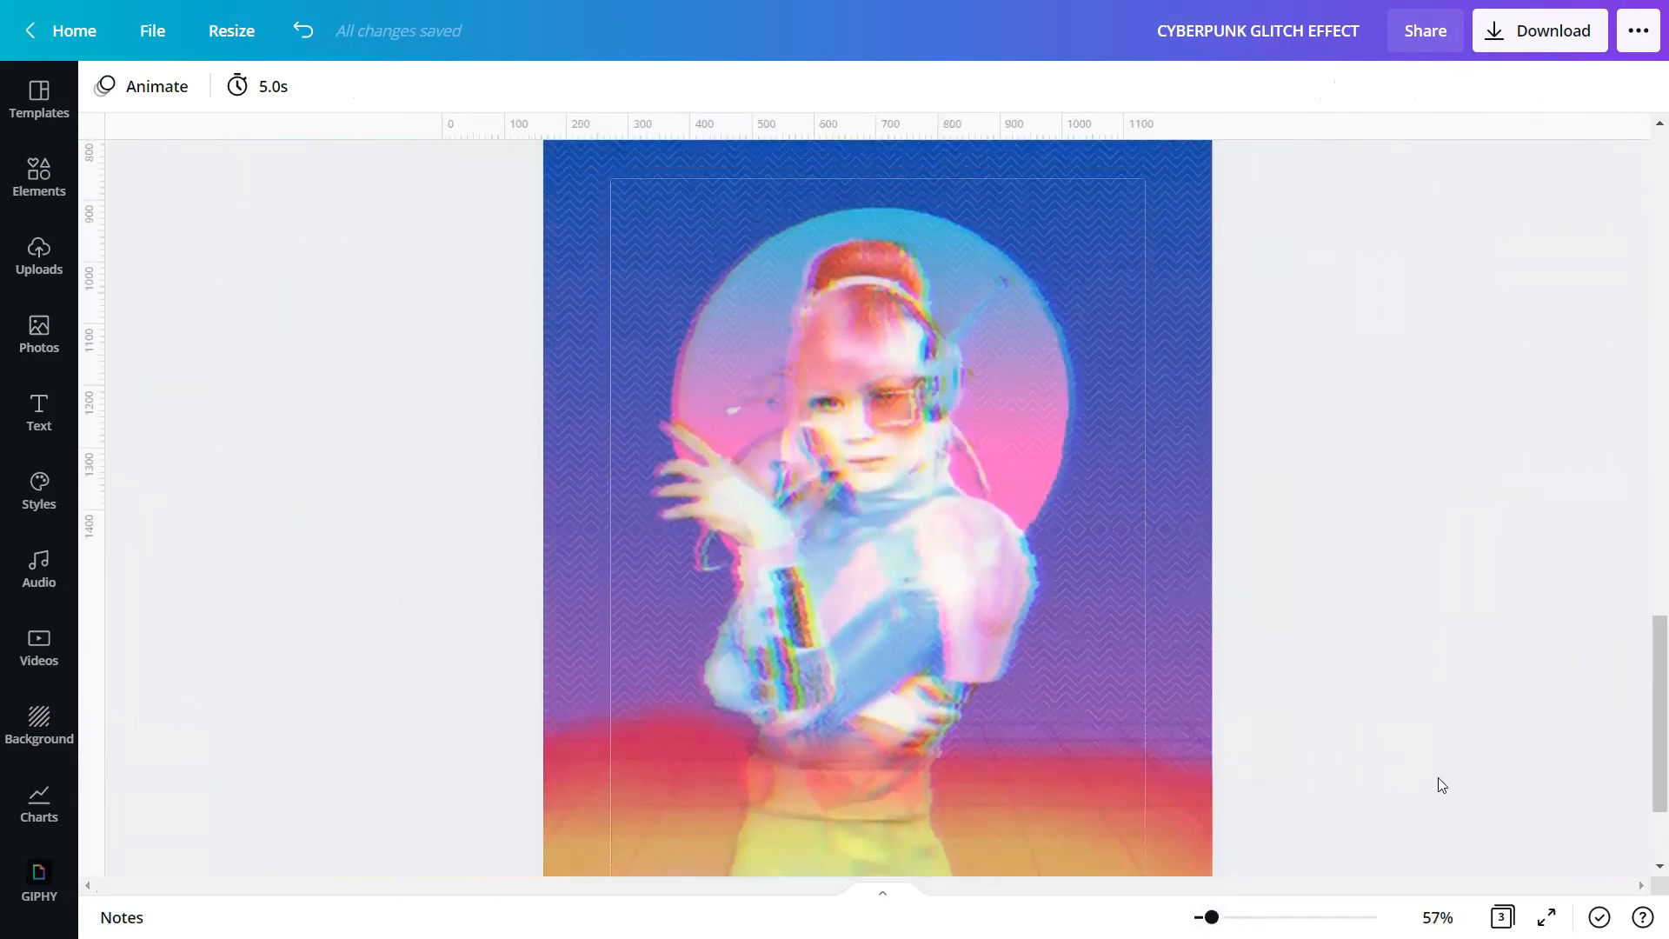
drag(1211, 917, 1208, 917)
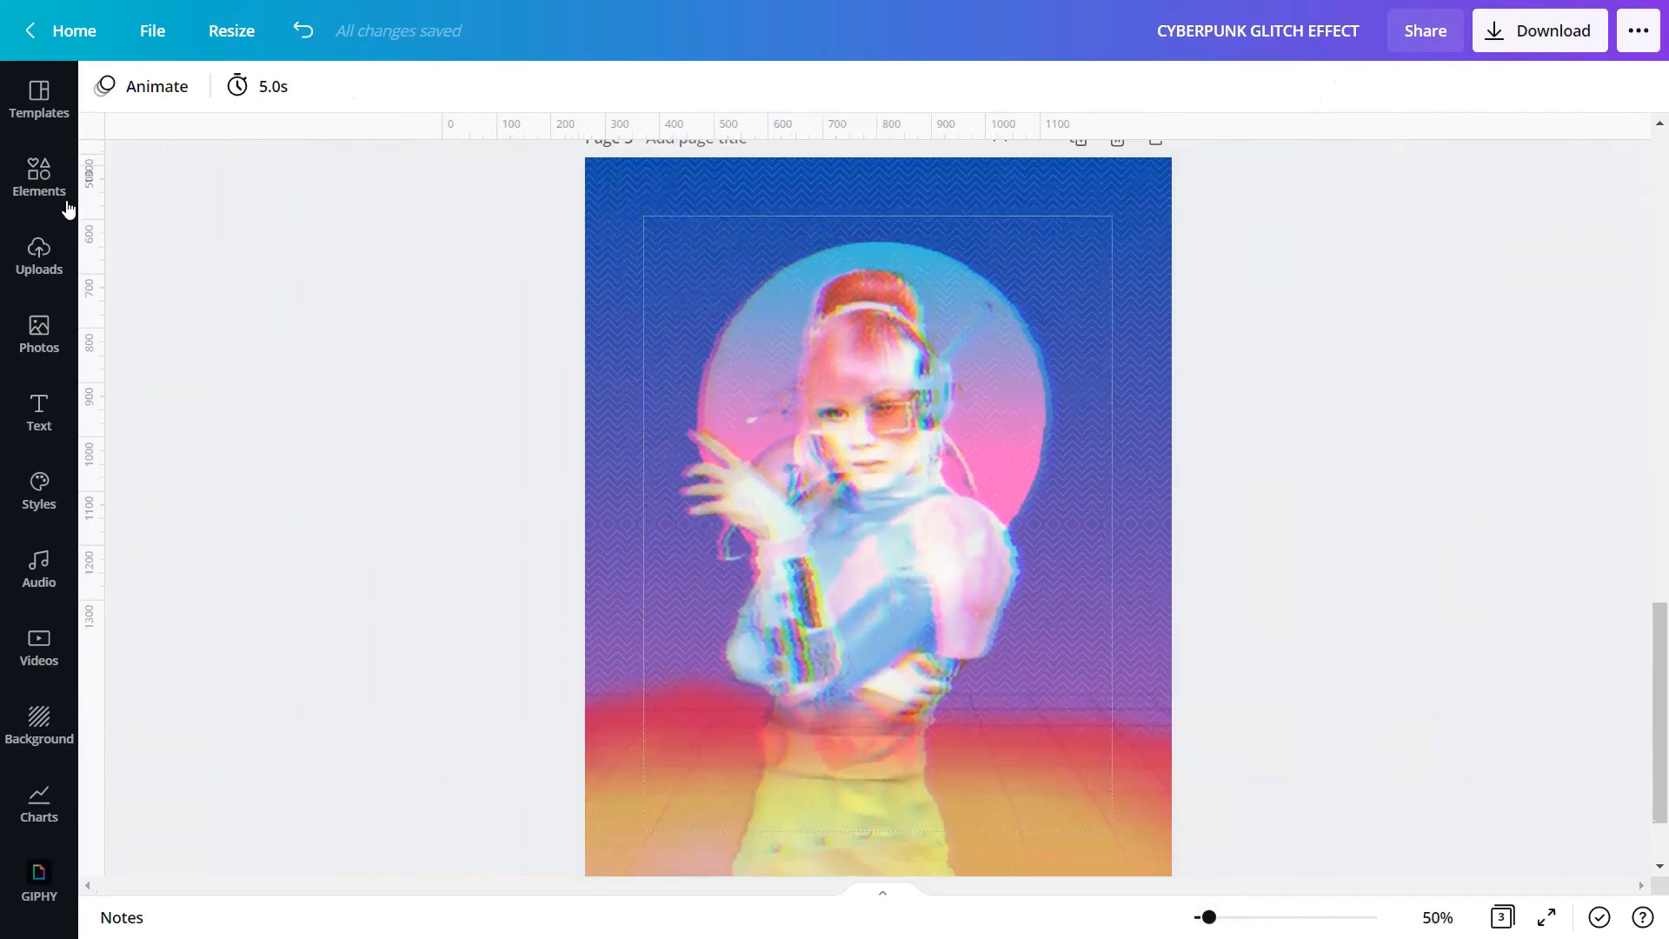
Search the elements library for "texture" and limit the results to graphics
click(40, 178)
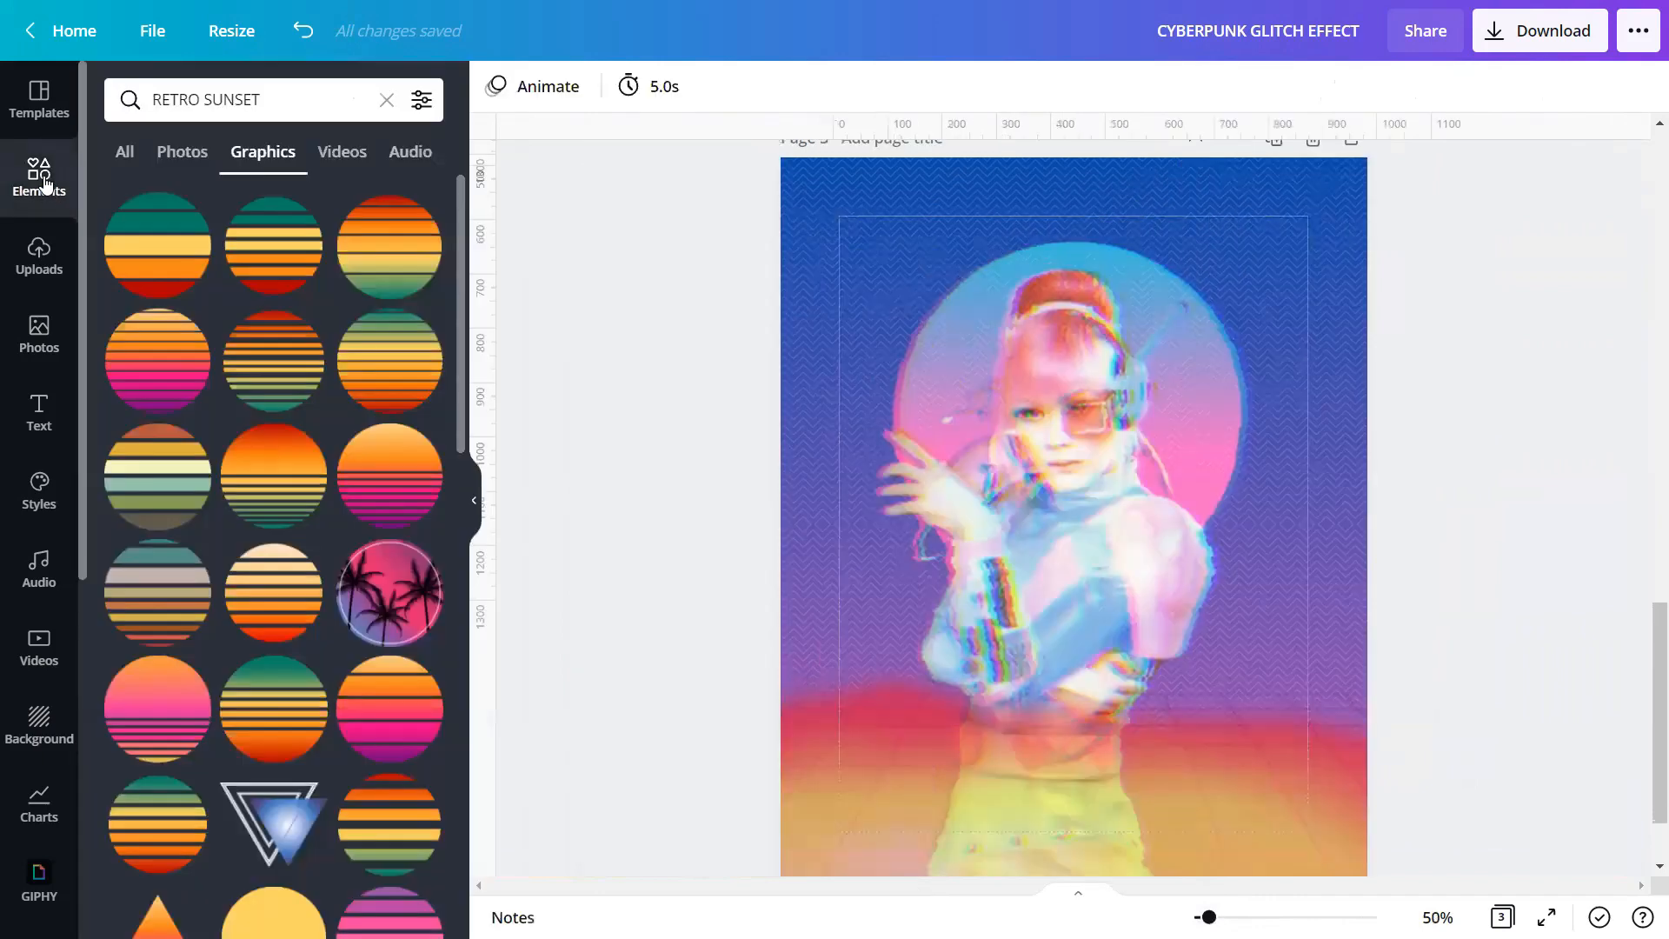
click(387, 101)
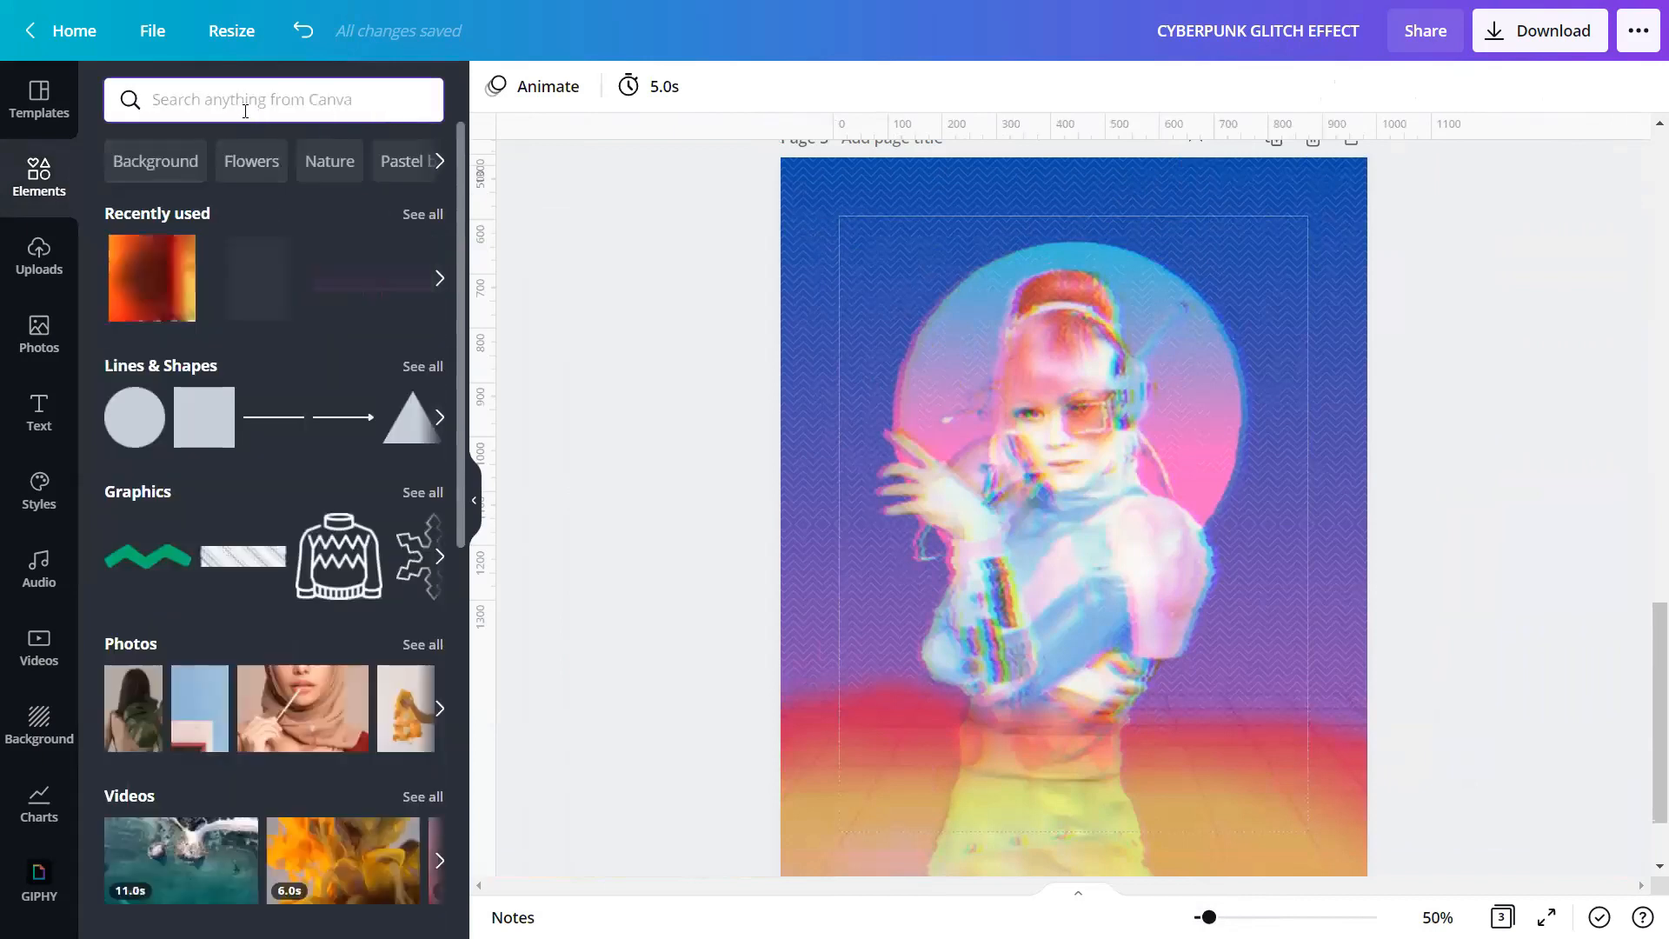
text(textur)
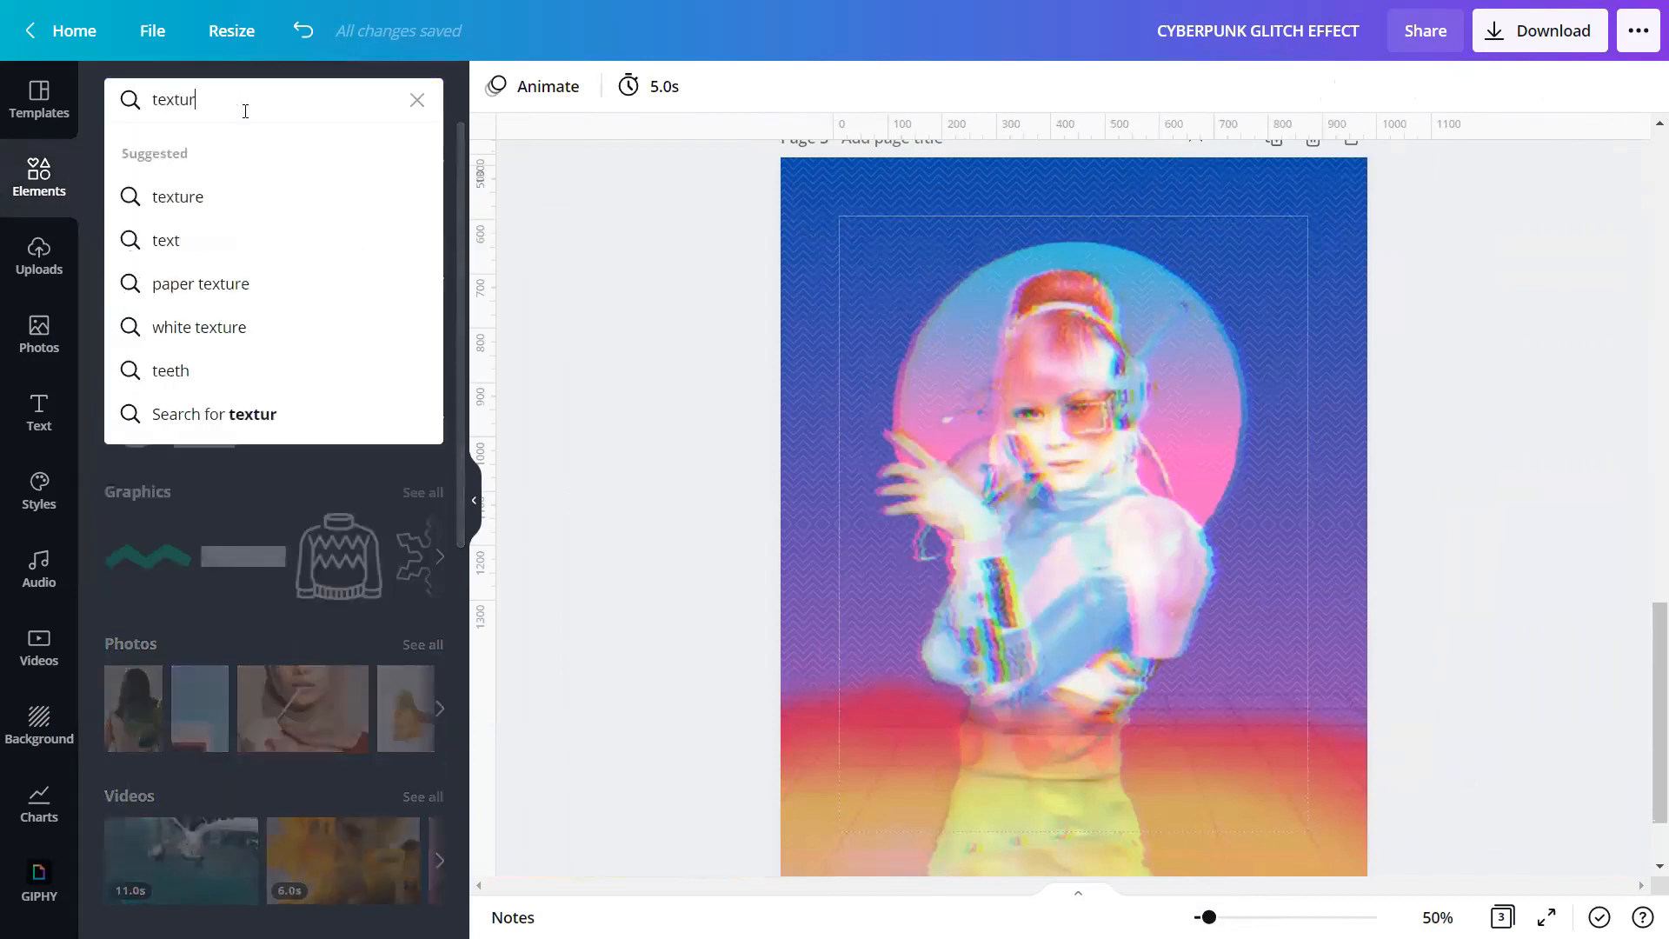
text(e)
key(Return)
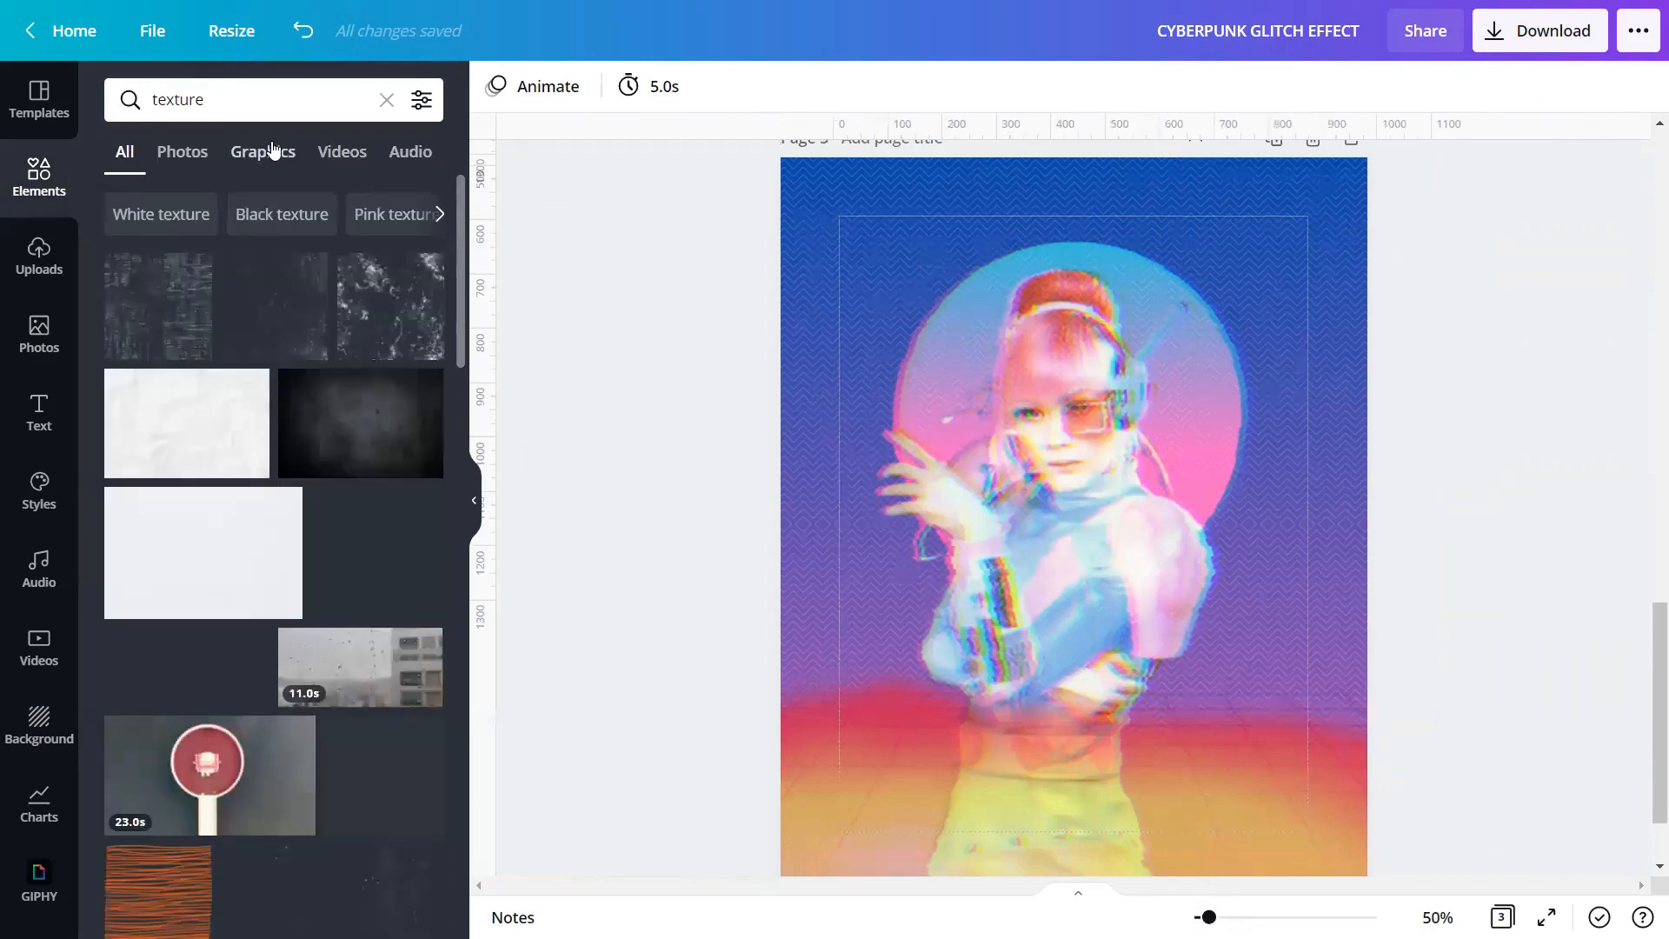
click(272, 149)
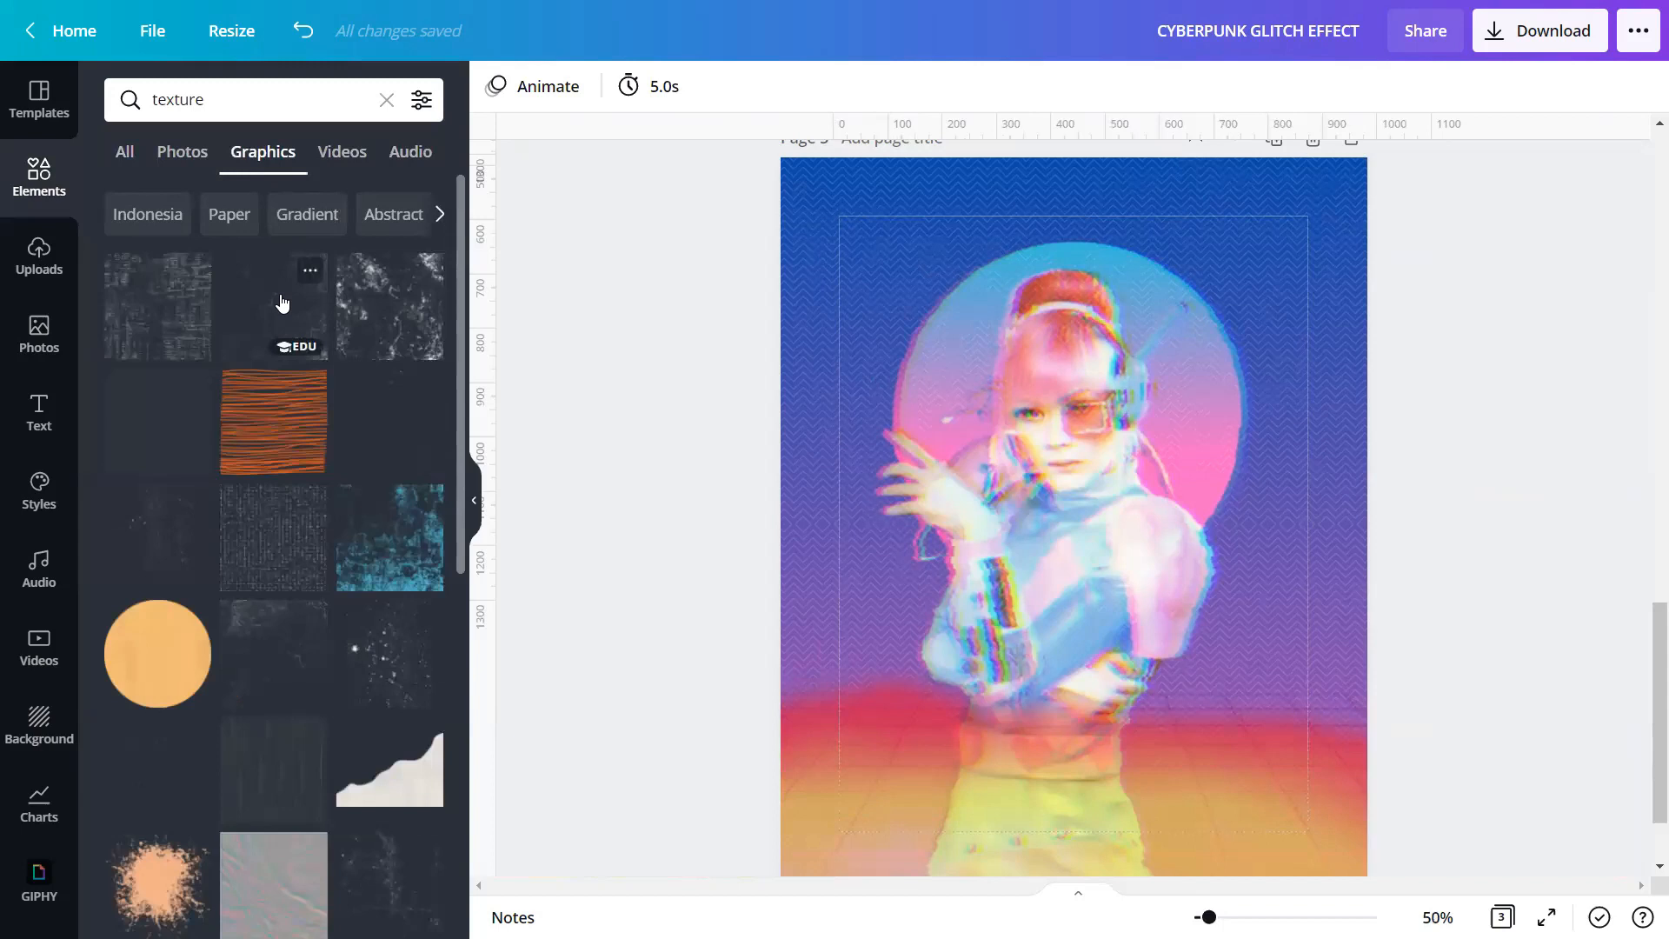
Add the black "Ink Spots" texture graphic to page 3
click(311, 270)
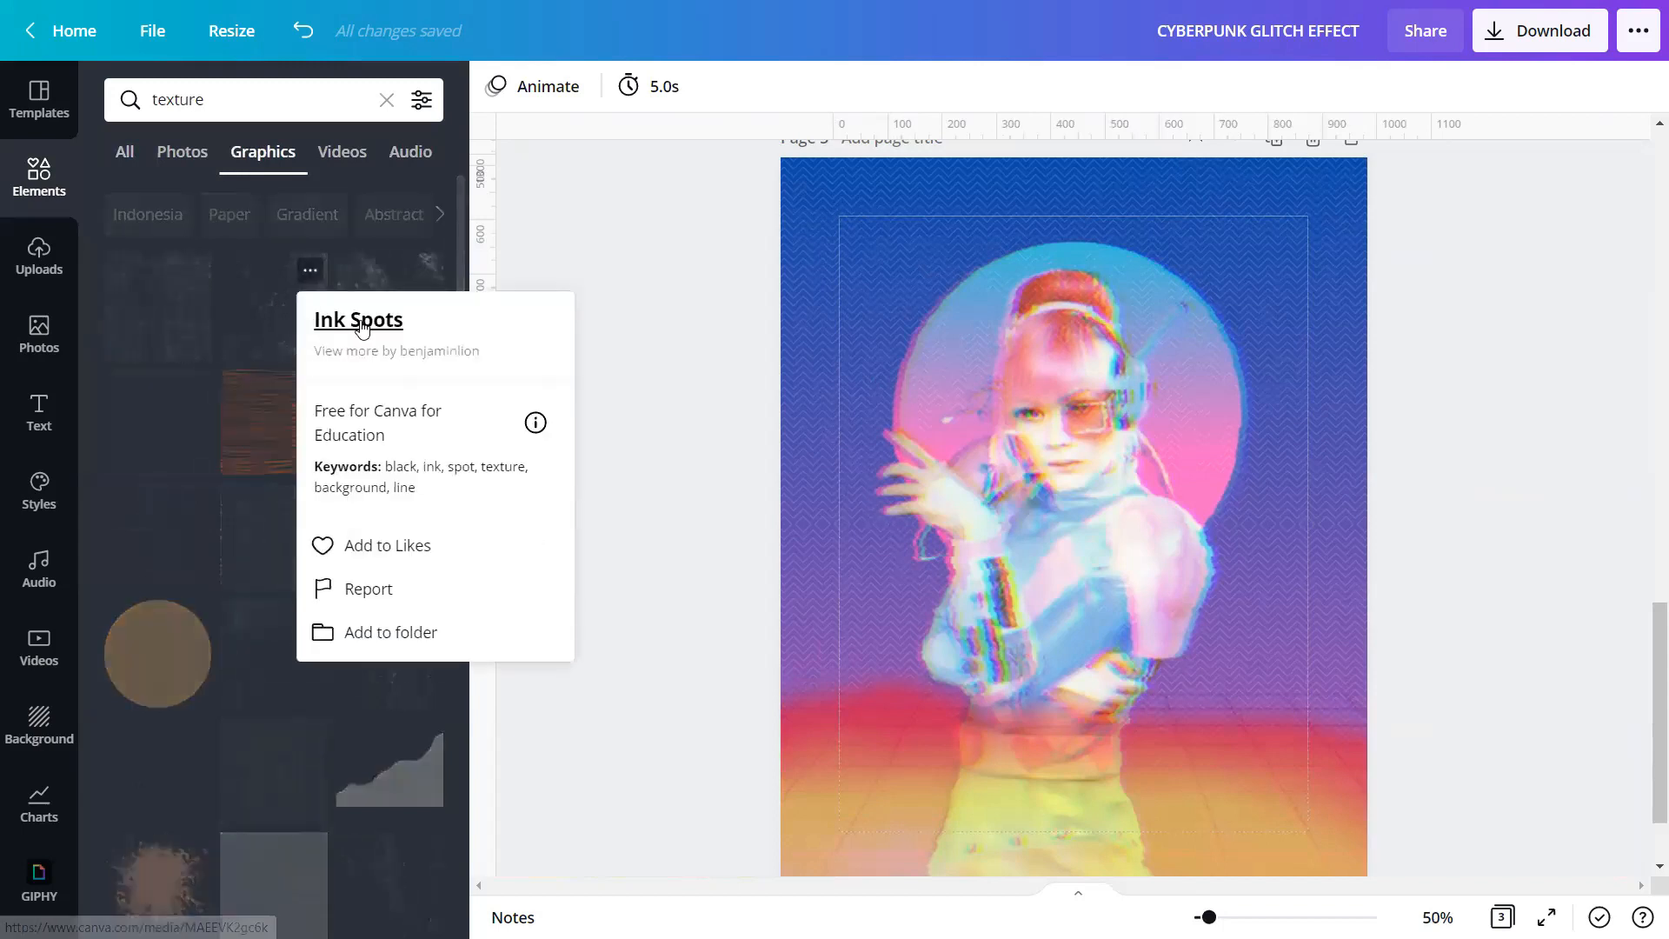
click(259, 293)
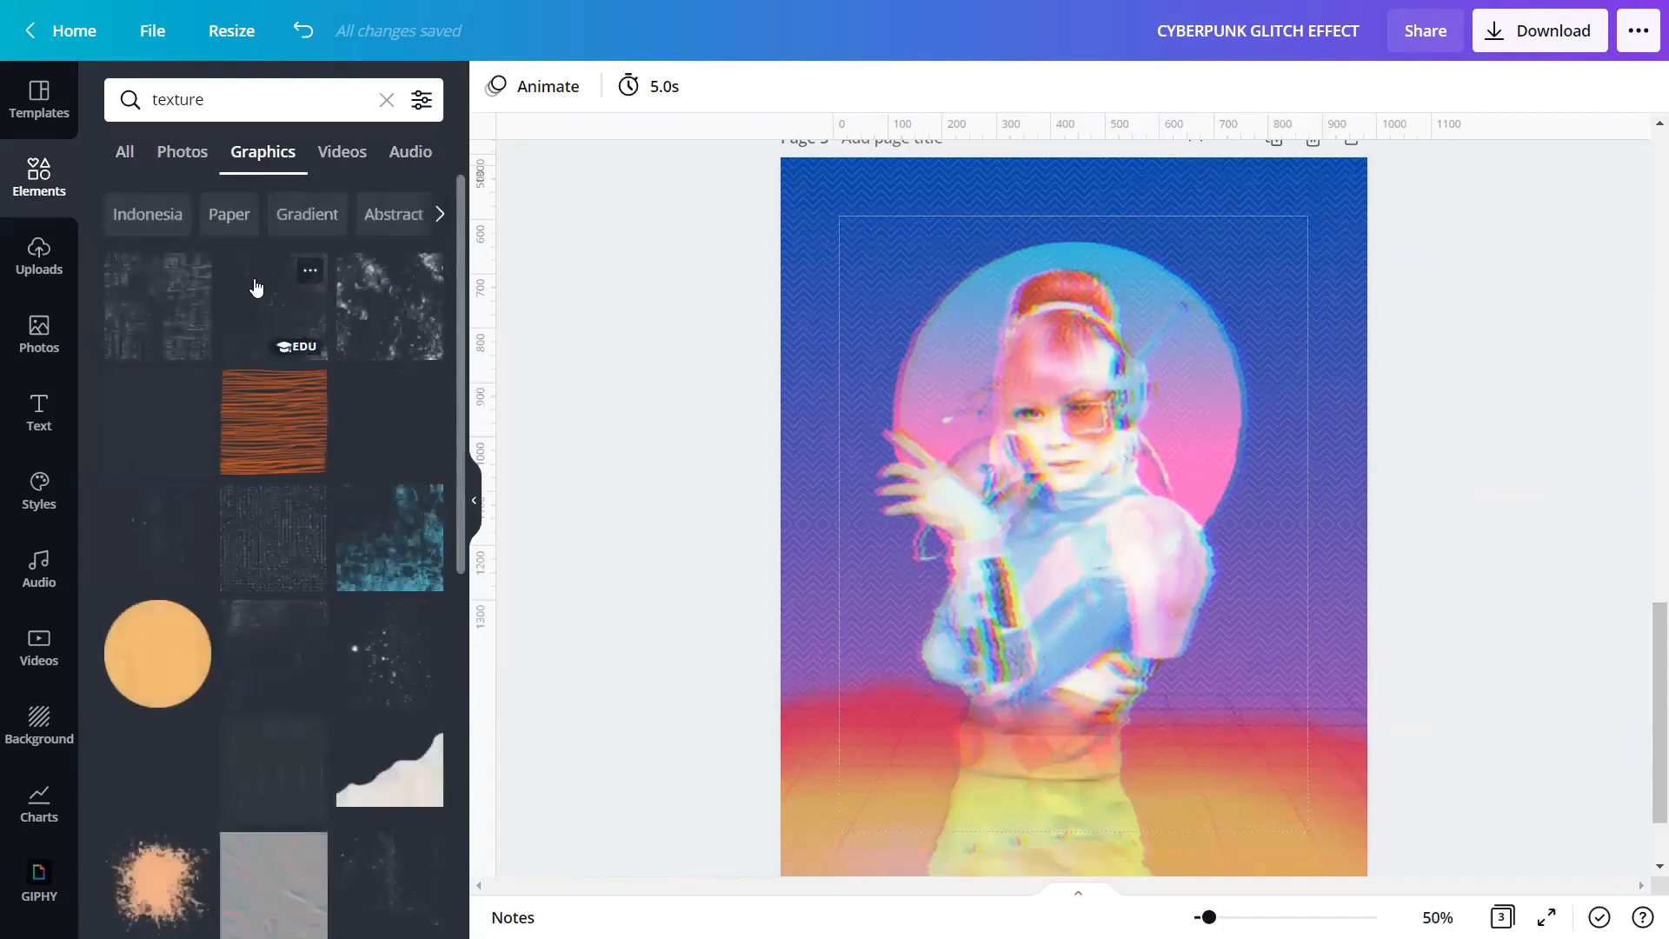
click(256, 287)
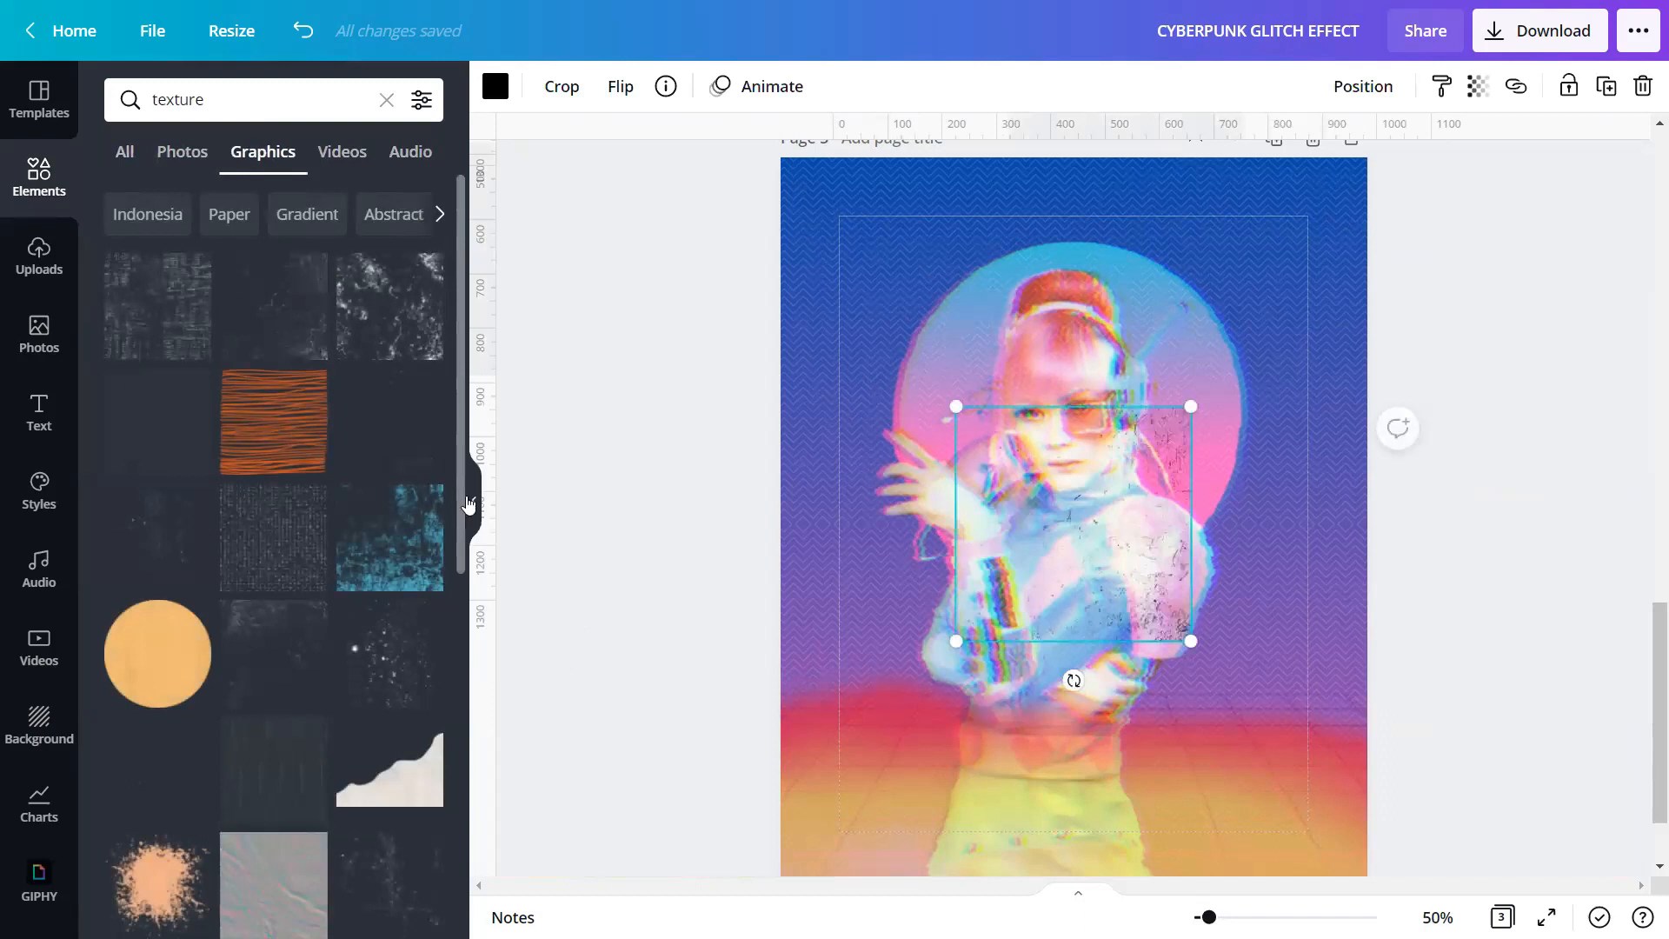
click(474, 500)
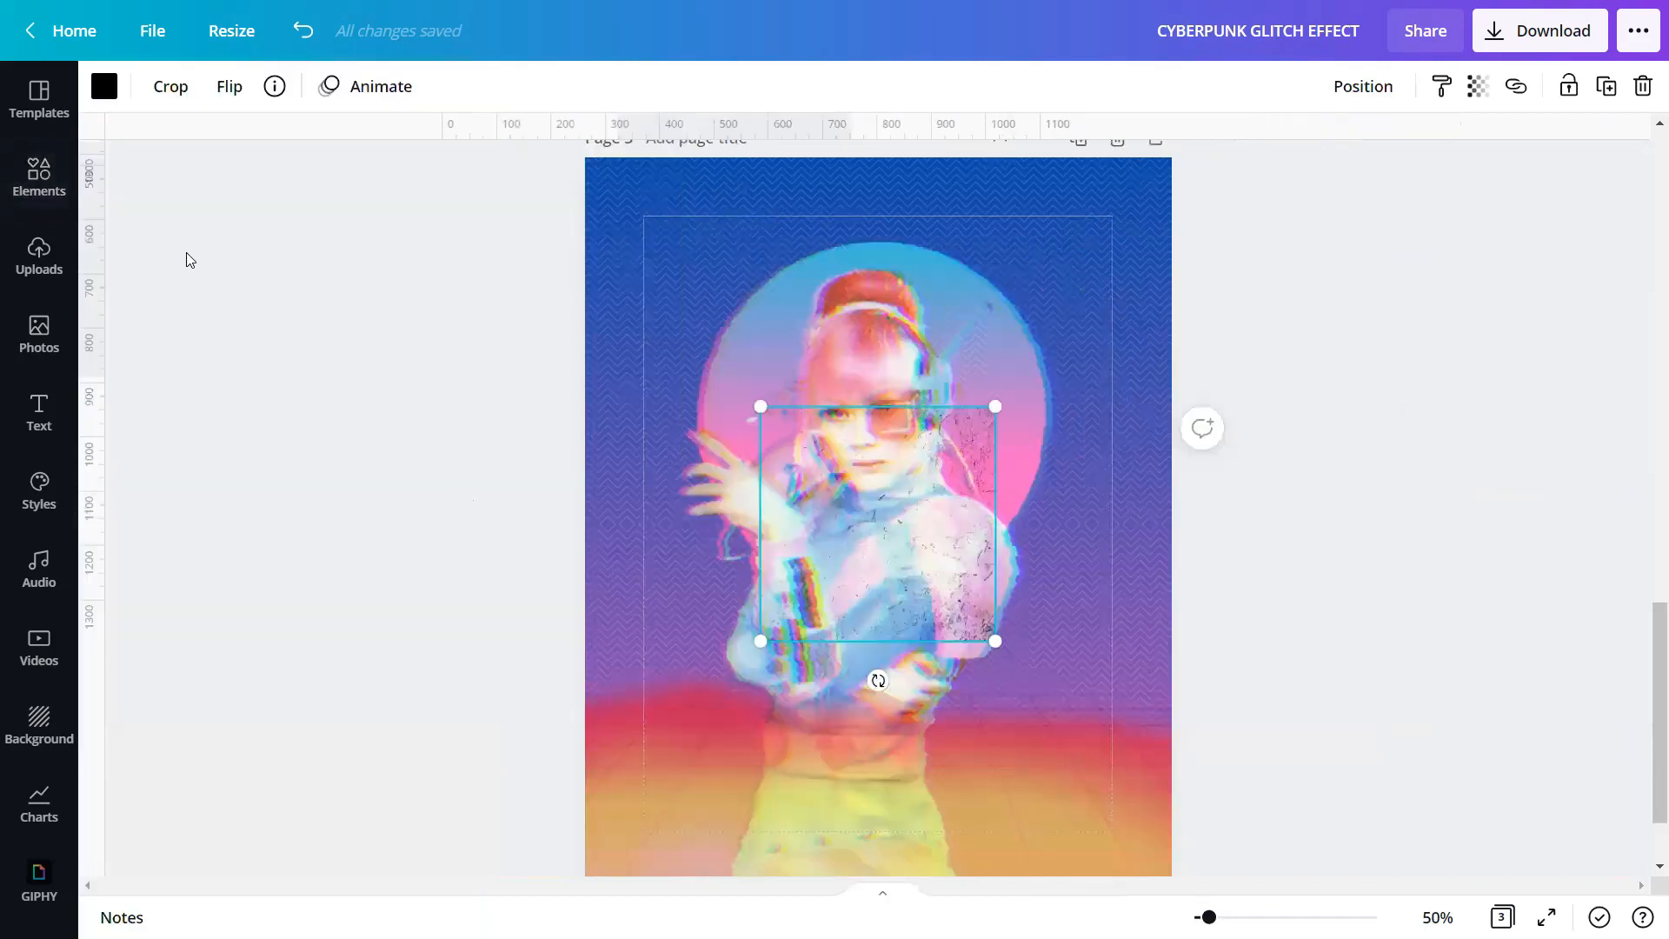
drag(1209, 917, 1257, 917)
scroll(1197, 563, down, 4)
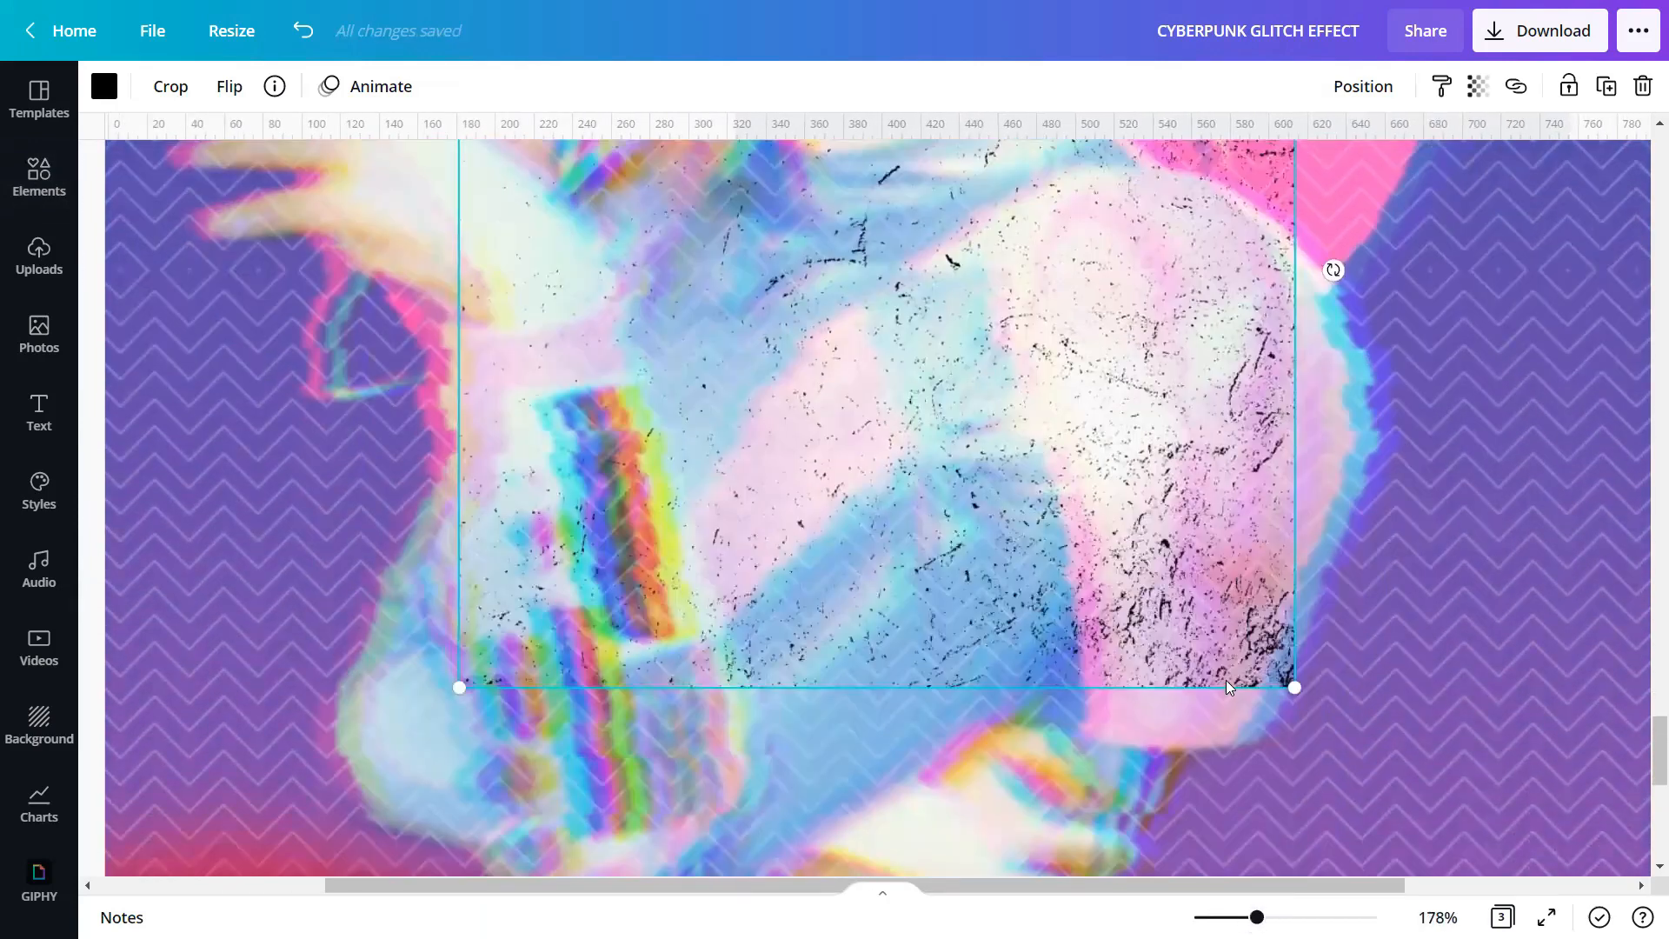
scroll(827, 421, down, 10)
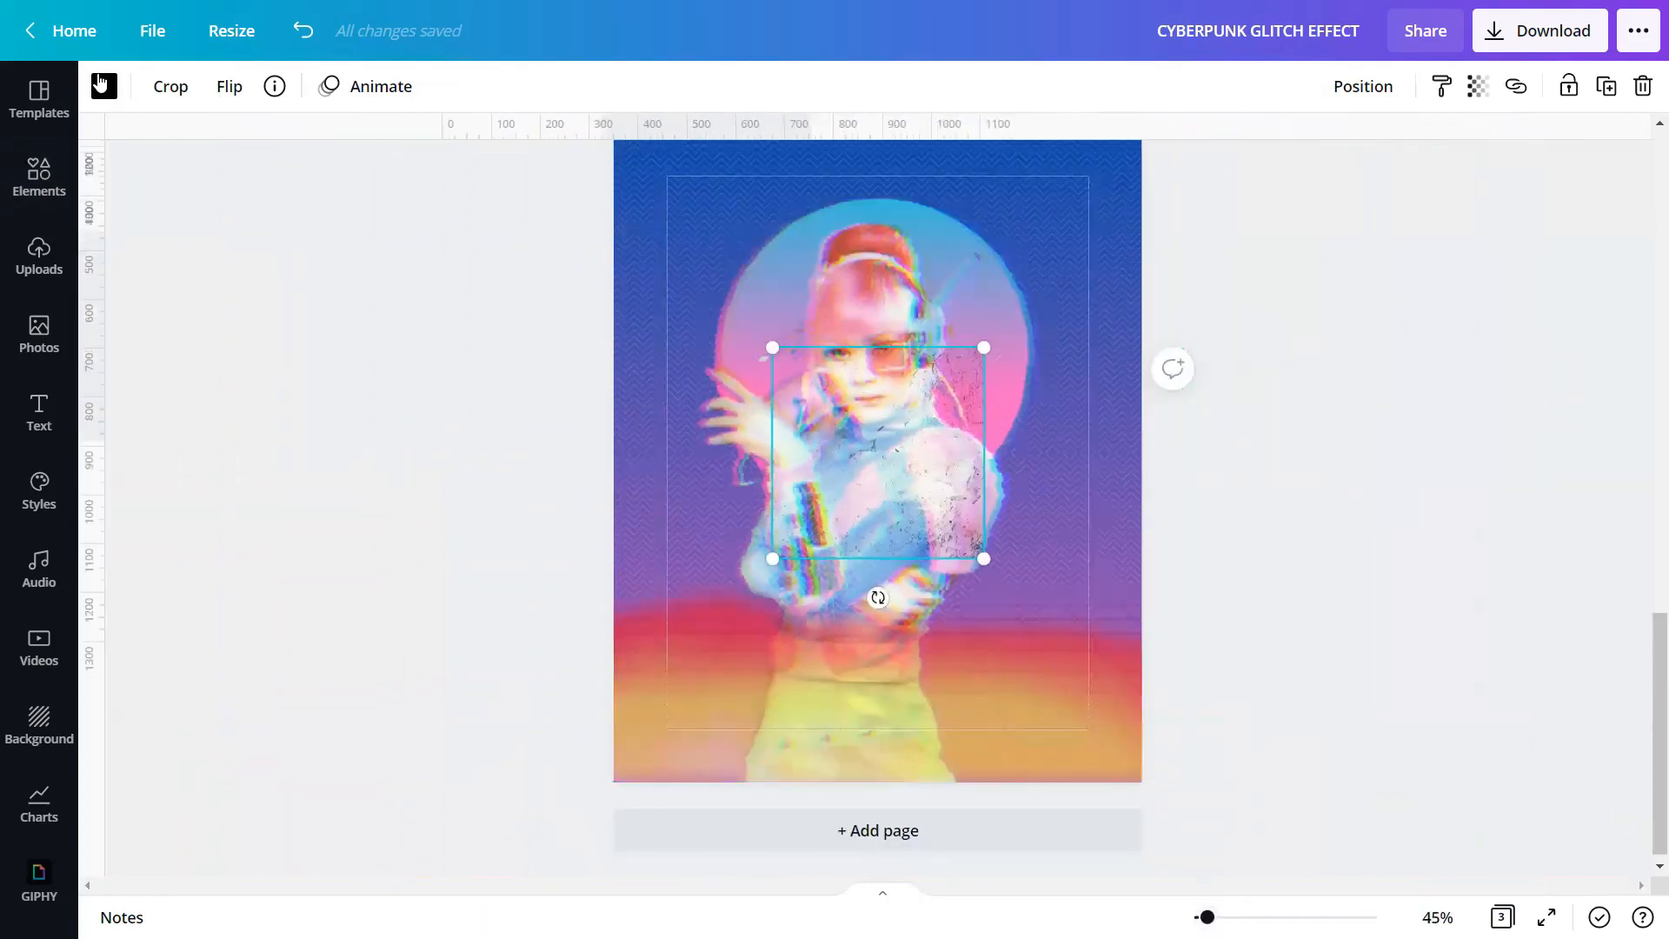
Recolor the Ink Spots texture on page 3 to white
click(105, 86)
scroll(322, 489, down, 10)
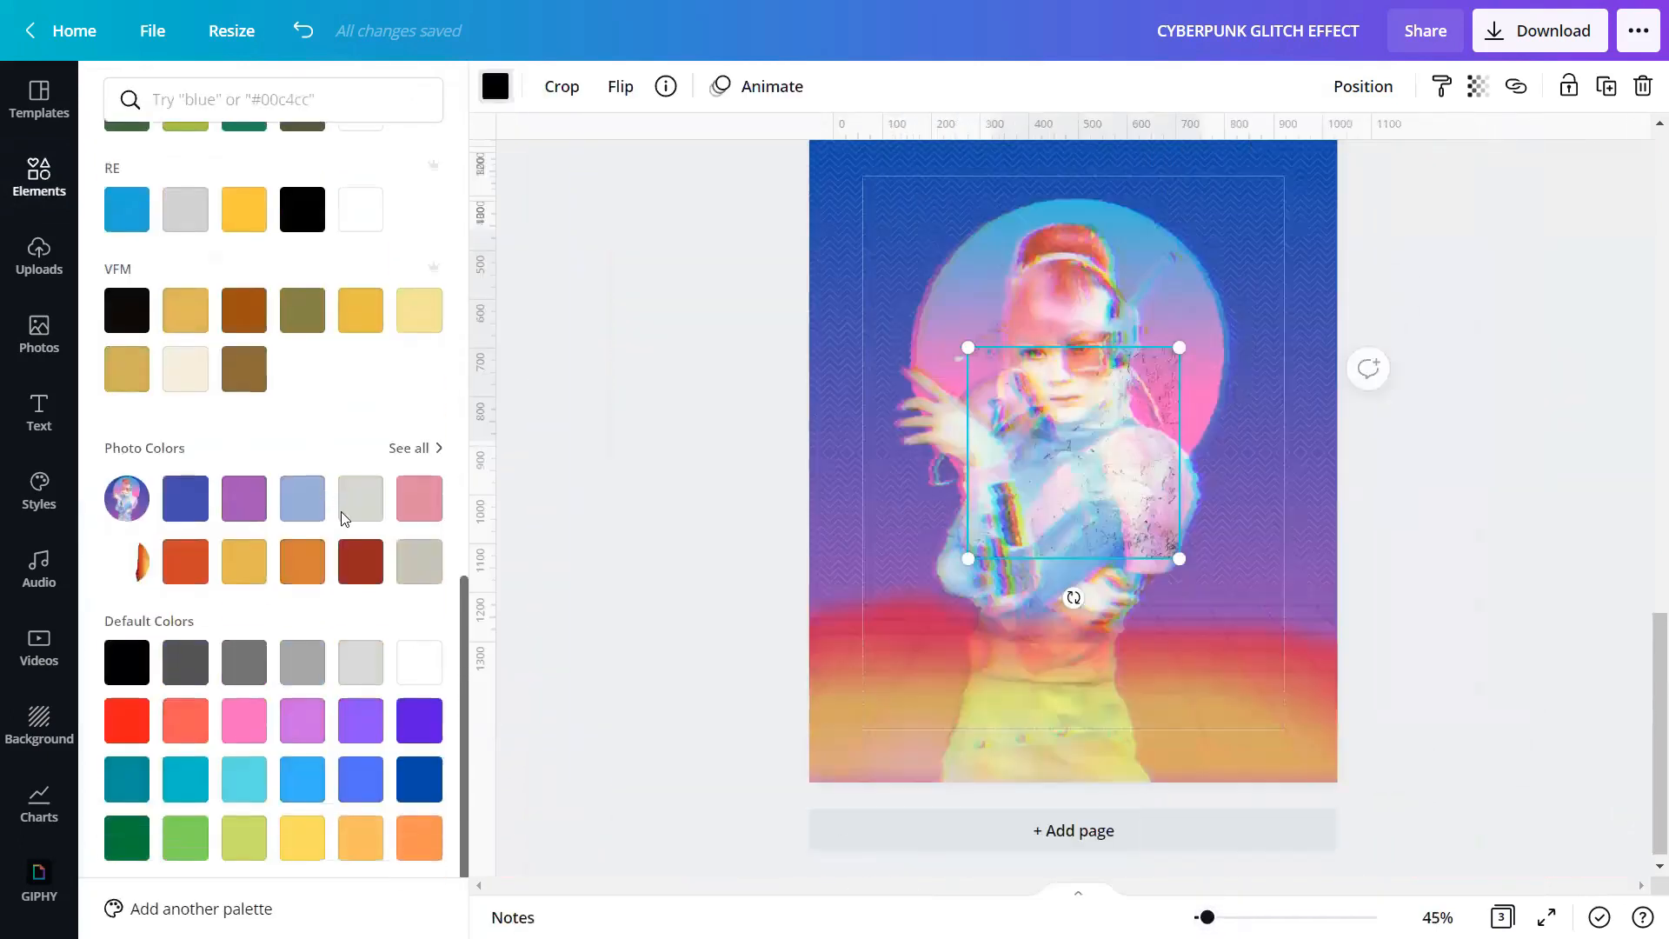
click(420, 686)
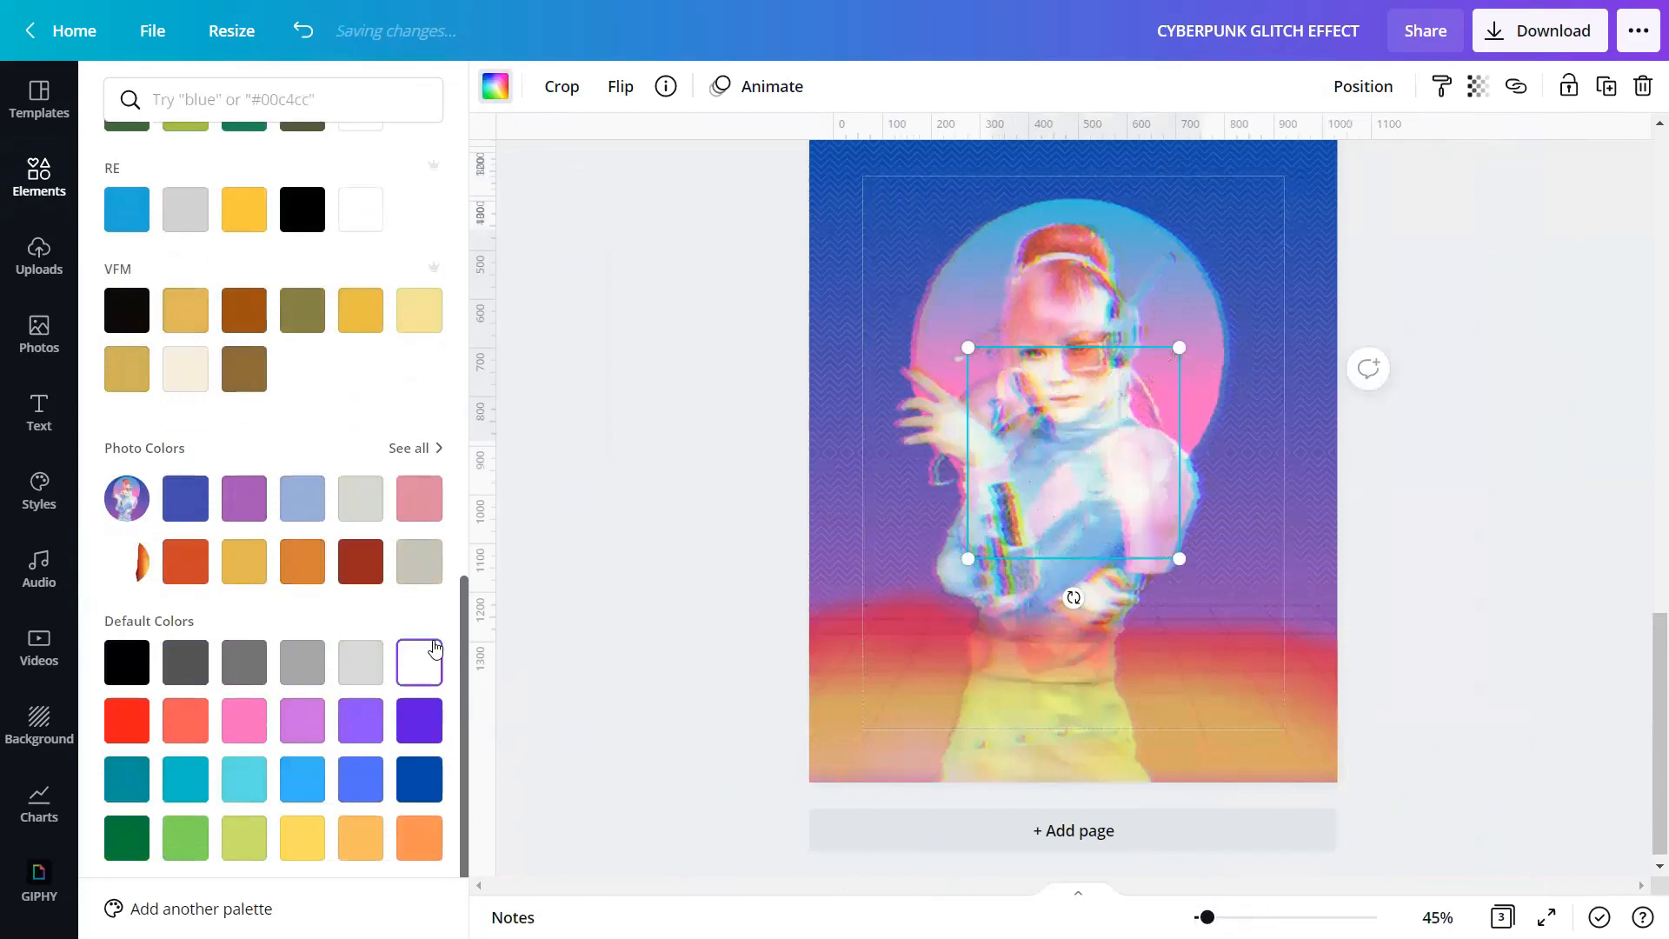
click(540, 515)
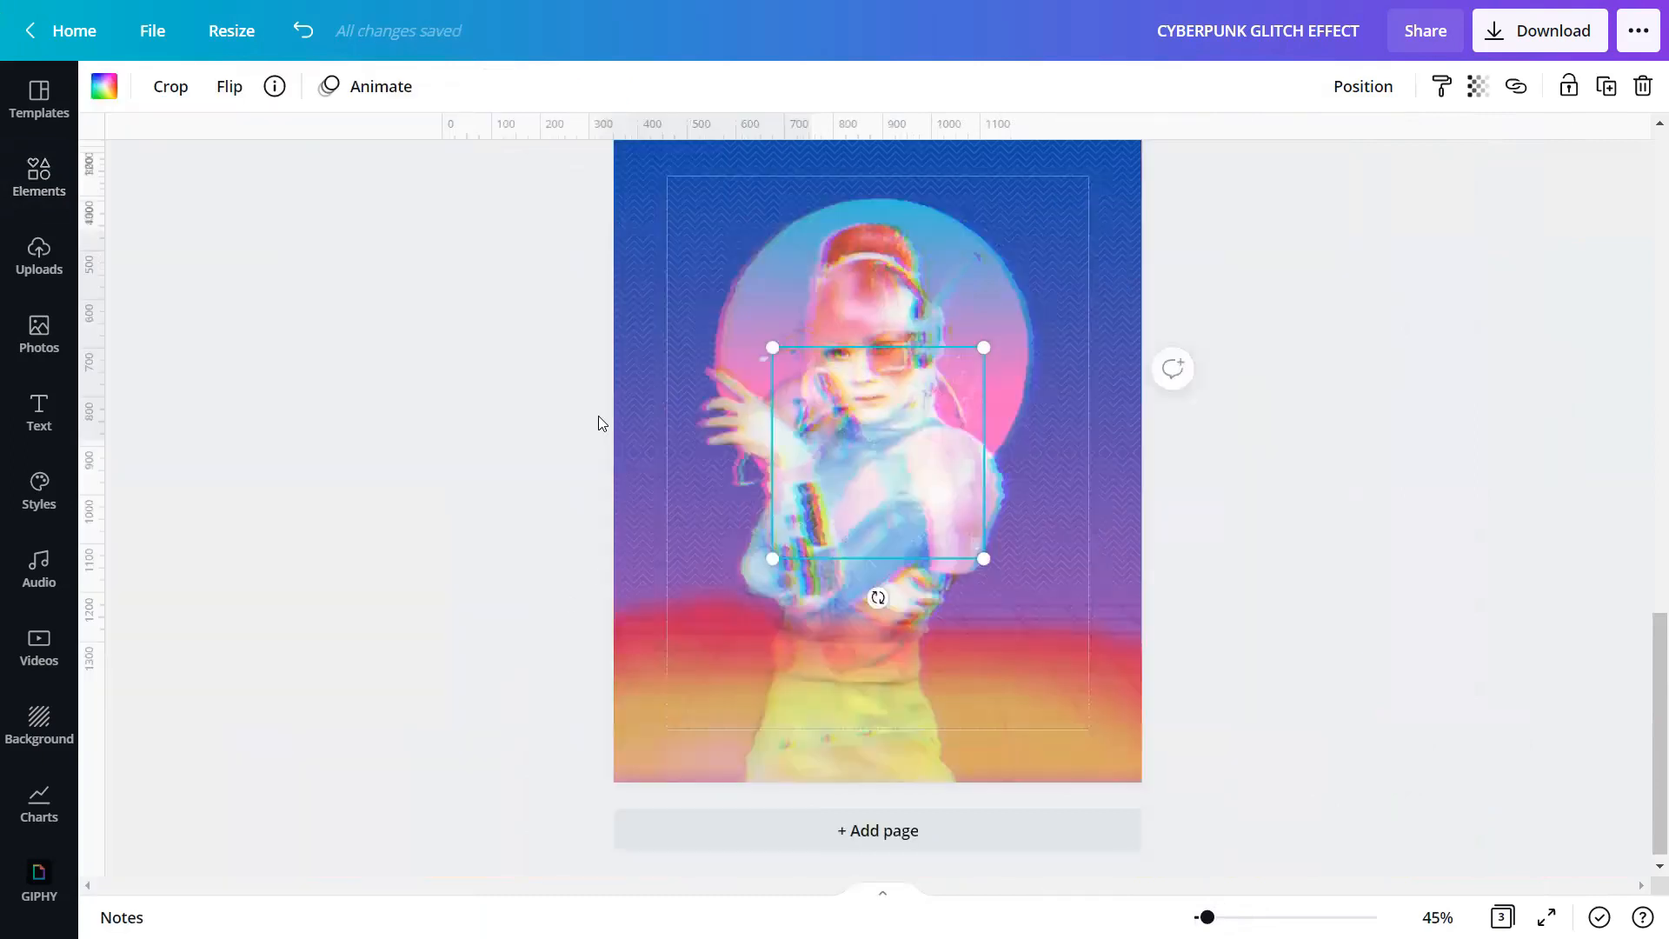
Enlarge the white ink spot texture to slightly beyond the page width and place it over the upper part of page 3
mouse_move(1207, 917)
mouse_down()
mouse_move(1242, 917)
mouse_move(1208, 917)
mouse_up()
scroll(818, 548, up, 2)
drag(759, 528, 577, 346)
drag(857, 462, 850, 322)
drag(974, 639, 1155, 824)
Duplicate the white ink spot texture and move the copy over the lower part of page 3
click(1614, 89)
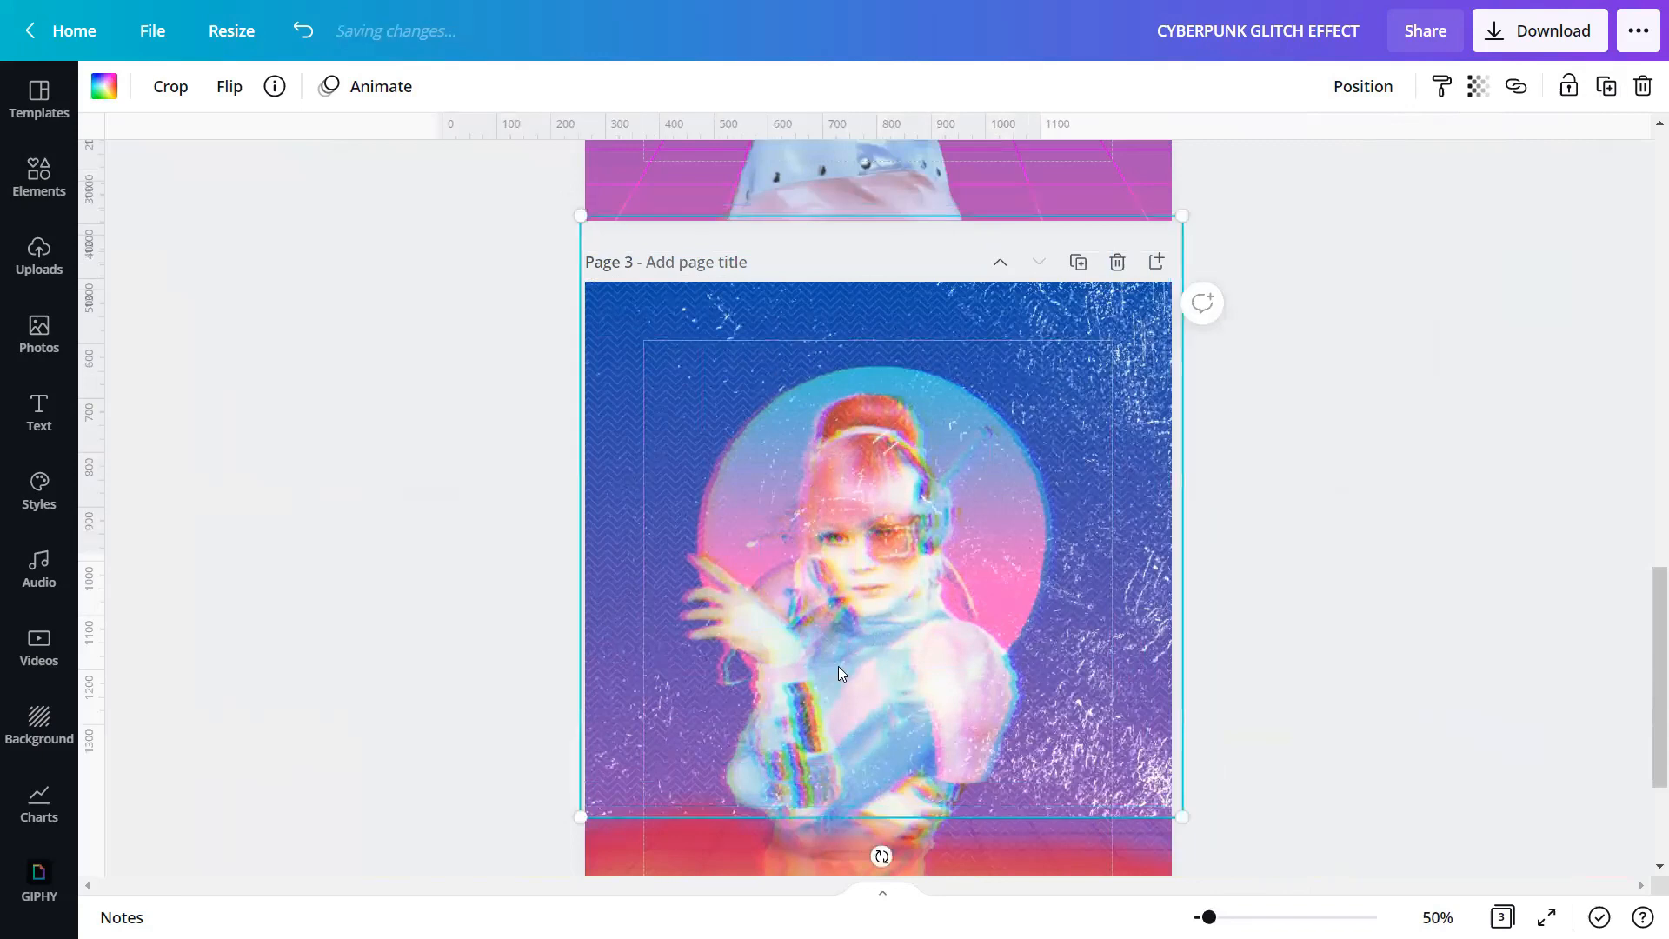
scroll(878, 600, down, 2)
drag(961, 416, 990, 673)
Move the upper ink spot texture higher on page 3 and center it horizontally on the page
drag(994, 306, 1002, 164)
click(1371, 87)
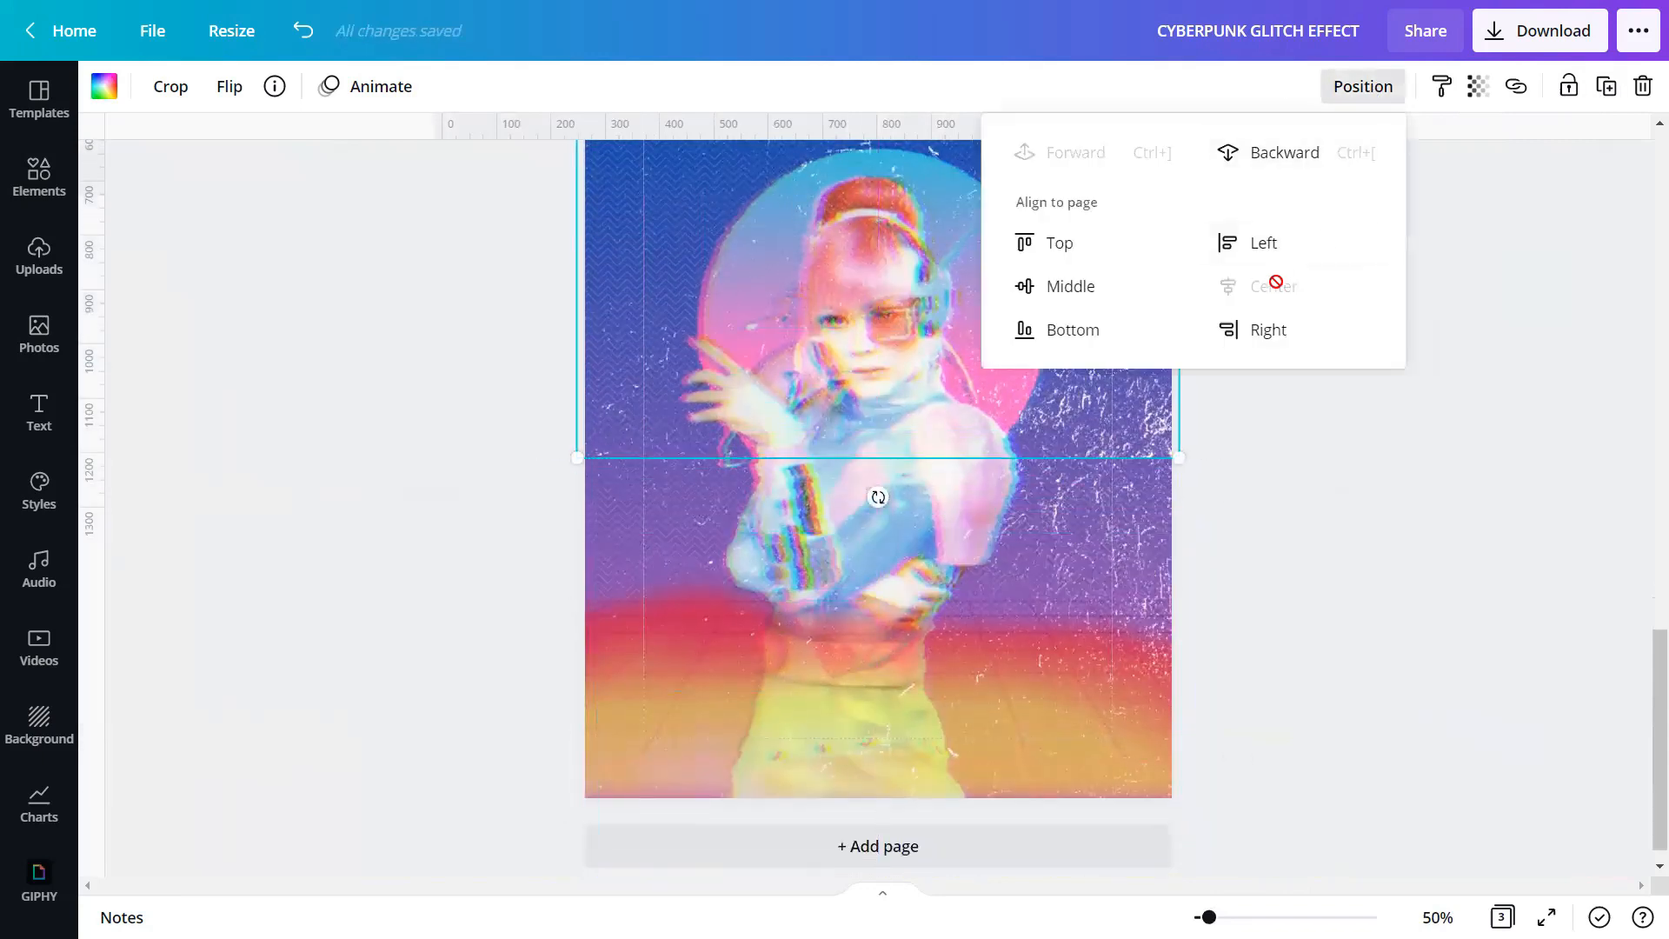
Flip the lower ink spot texture vertically, then center it horizontally on page 3 directly beneath the upper texture
drag(977, 645, 939, 655)
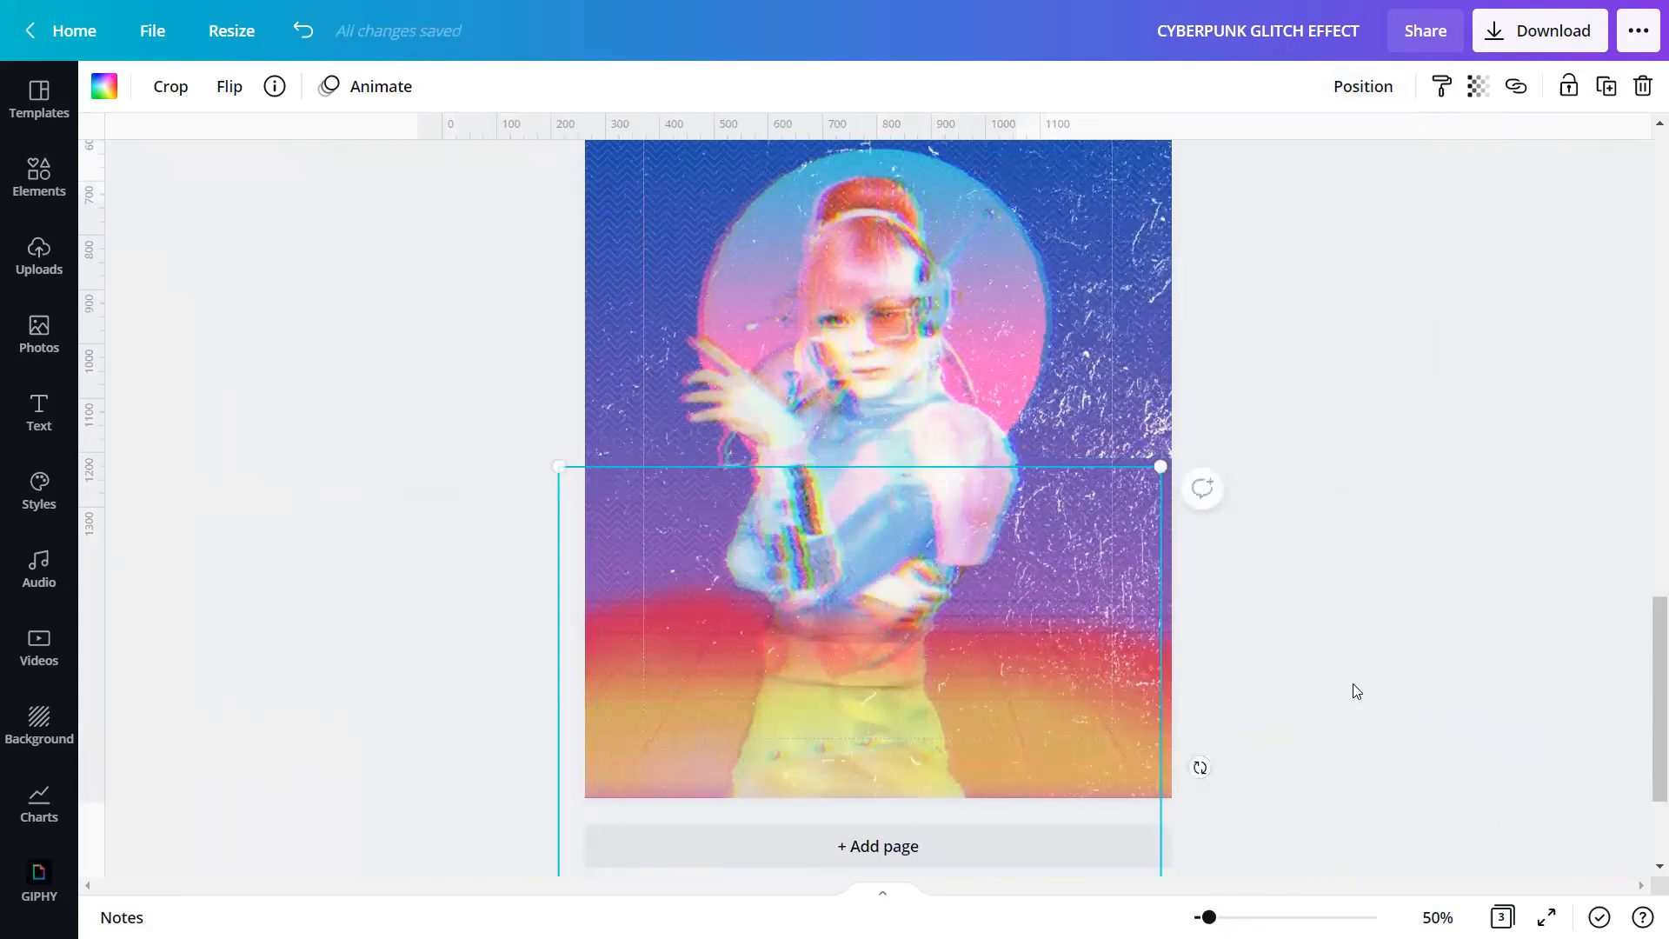
click(230, 86)
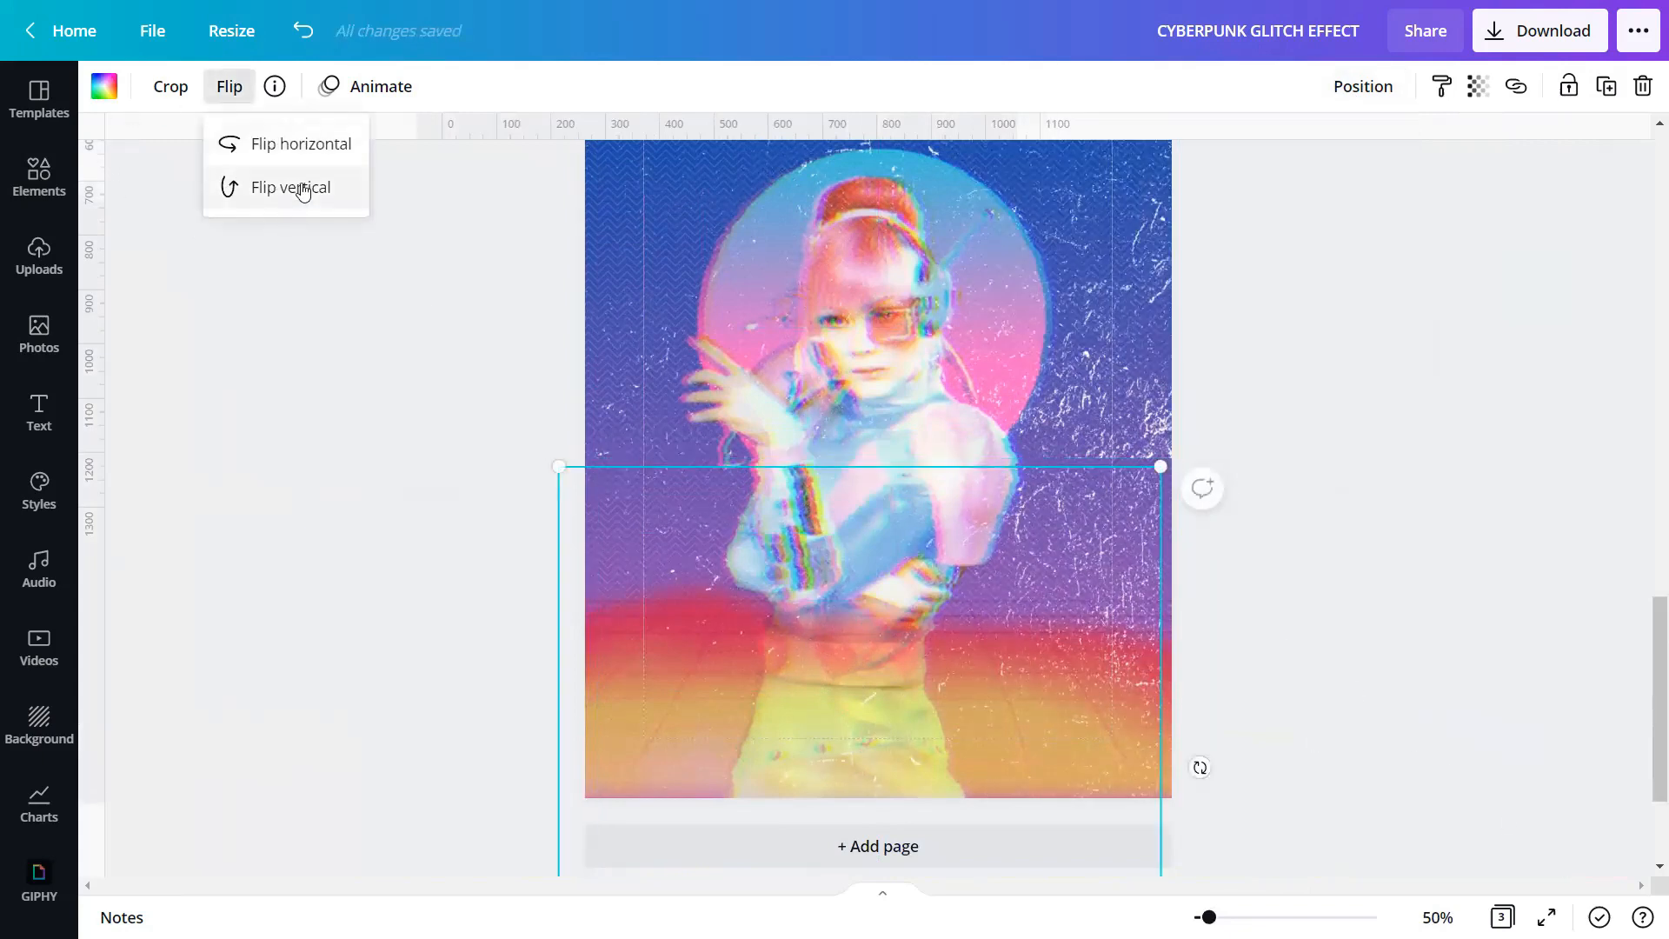
click(302, 189)
drag(959, 661, 957, 651)
click(1363, 86)
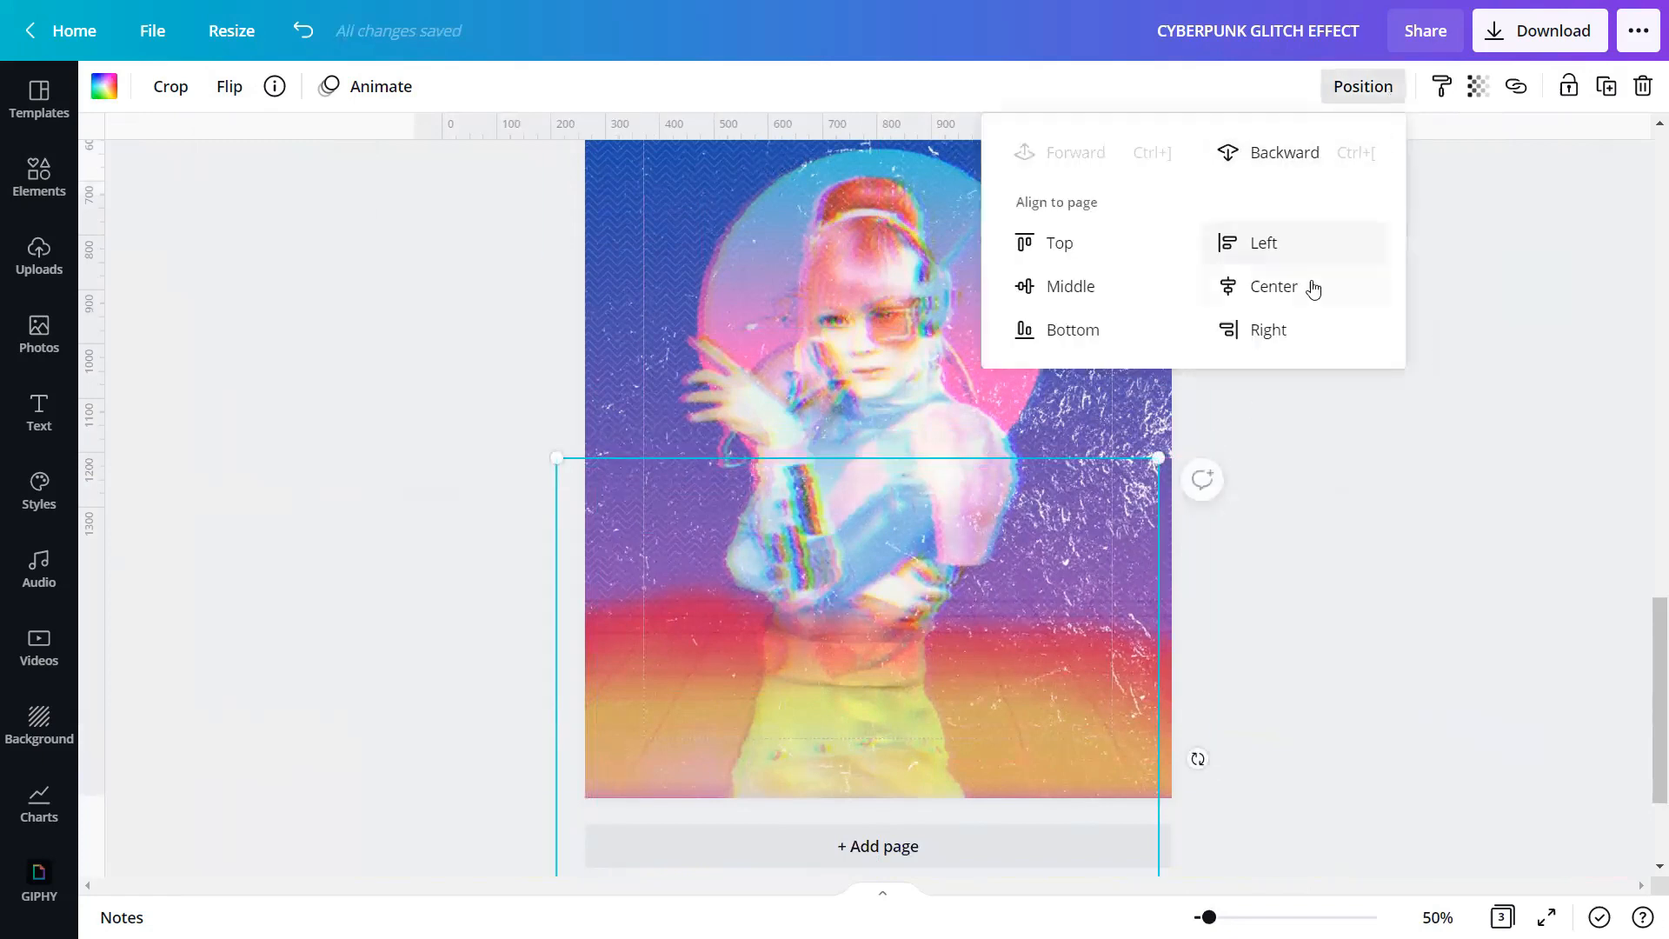
click(1310, 287)
click(1430, 581)
click(1439, 584)
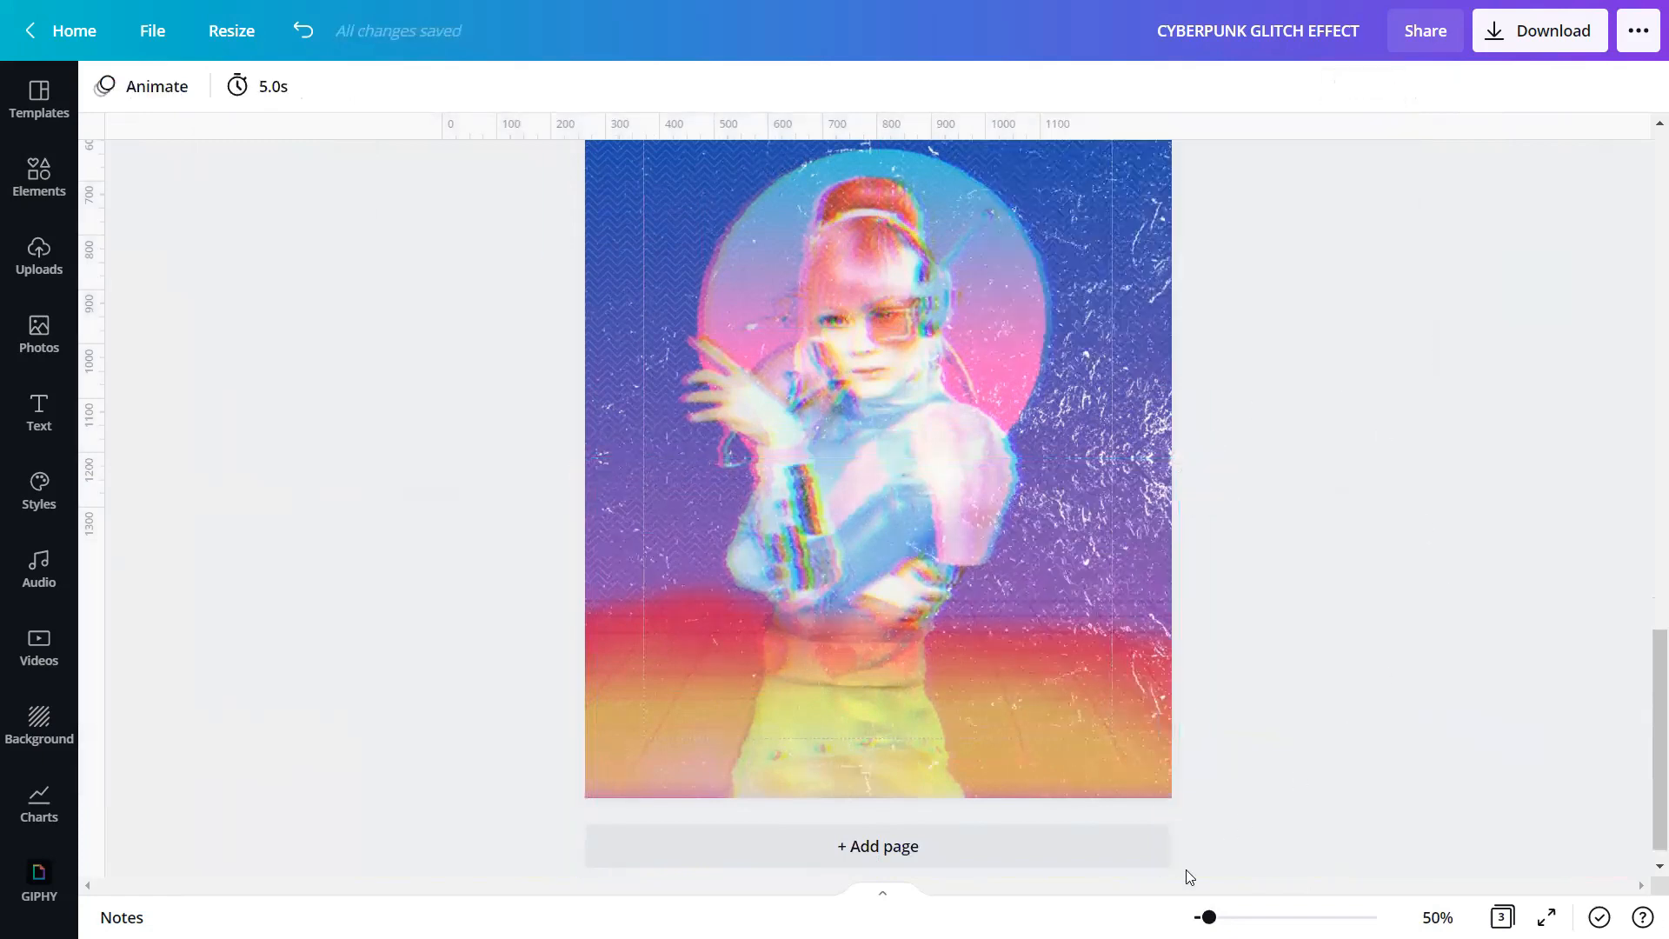
Examine the white ink spot texture over the figure and background on page 3 up close
drag(1208, 917, 1231, 917)
scroll(1233, 722, up, 5)
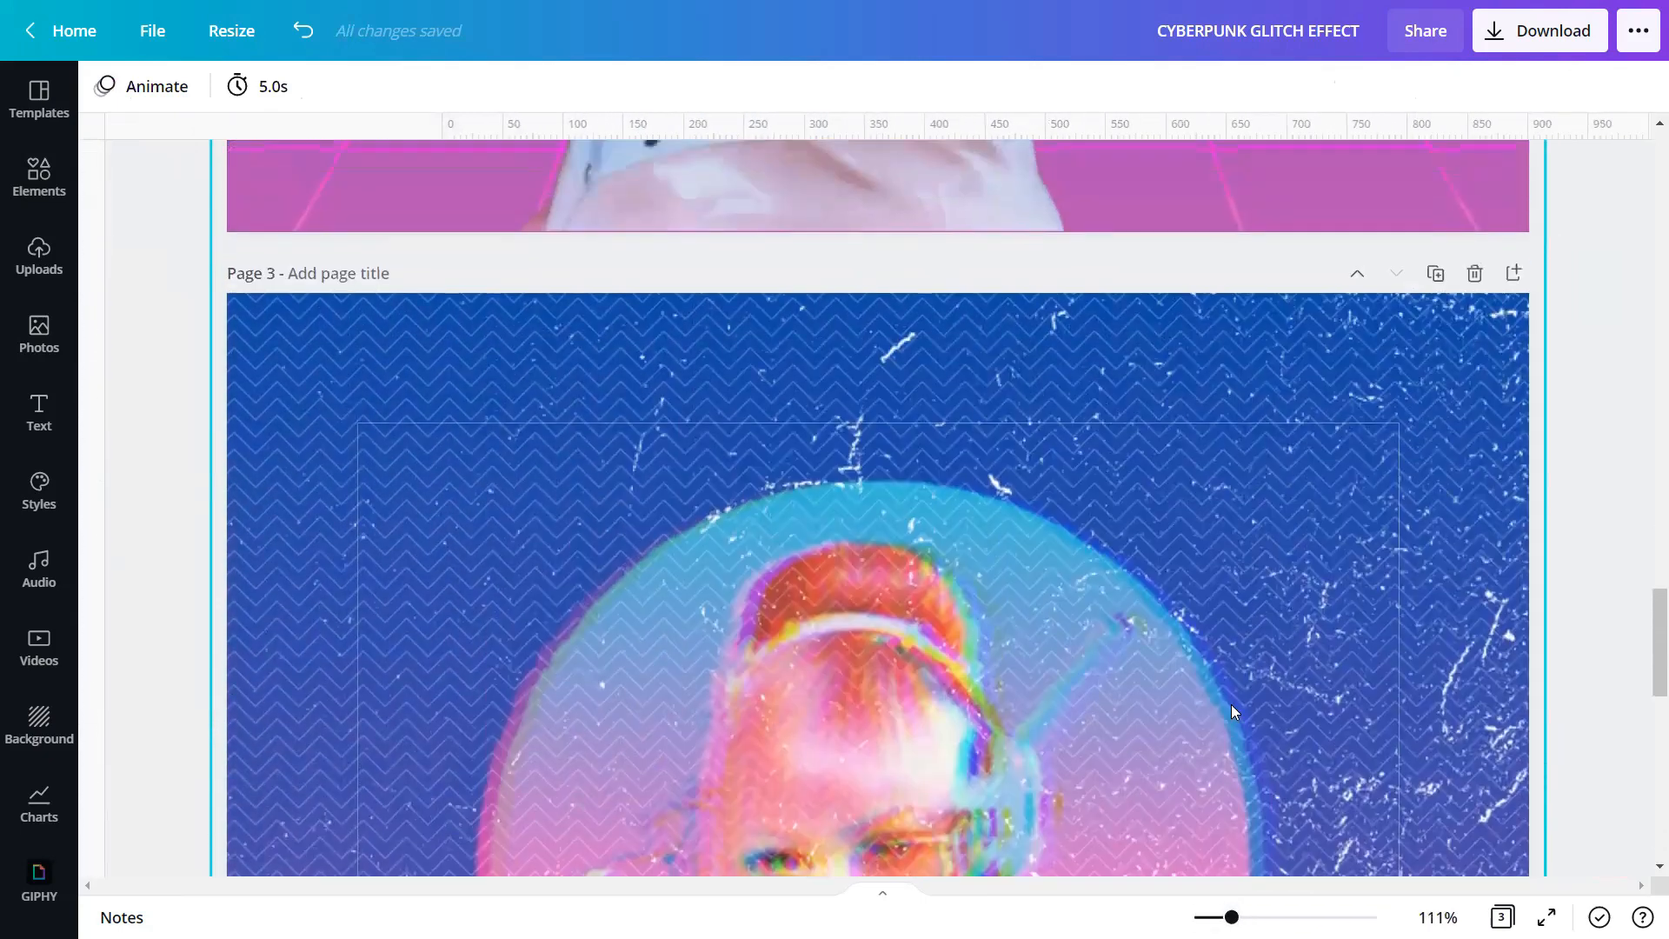
scroll(1230, 704, down, 4)
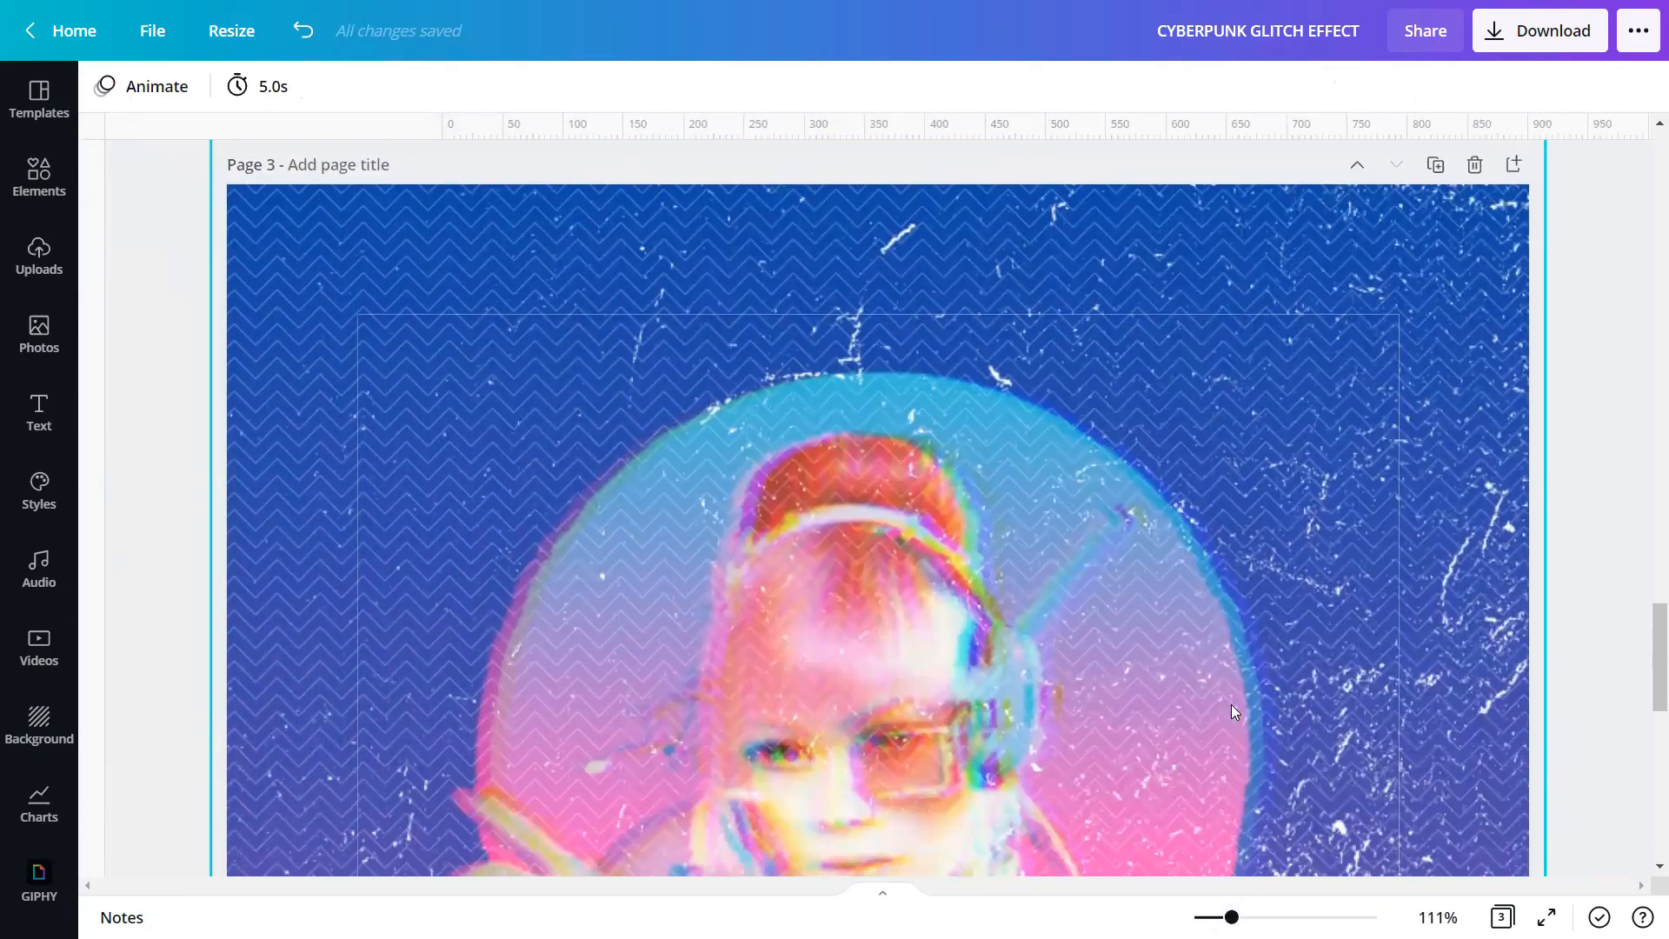
scroll(1231, 706, down, 3)
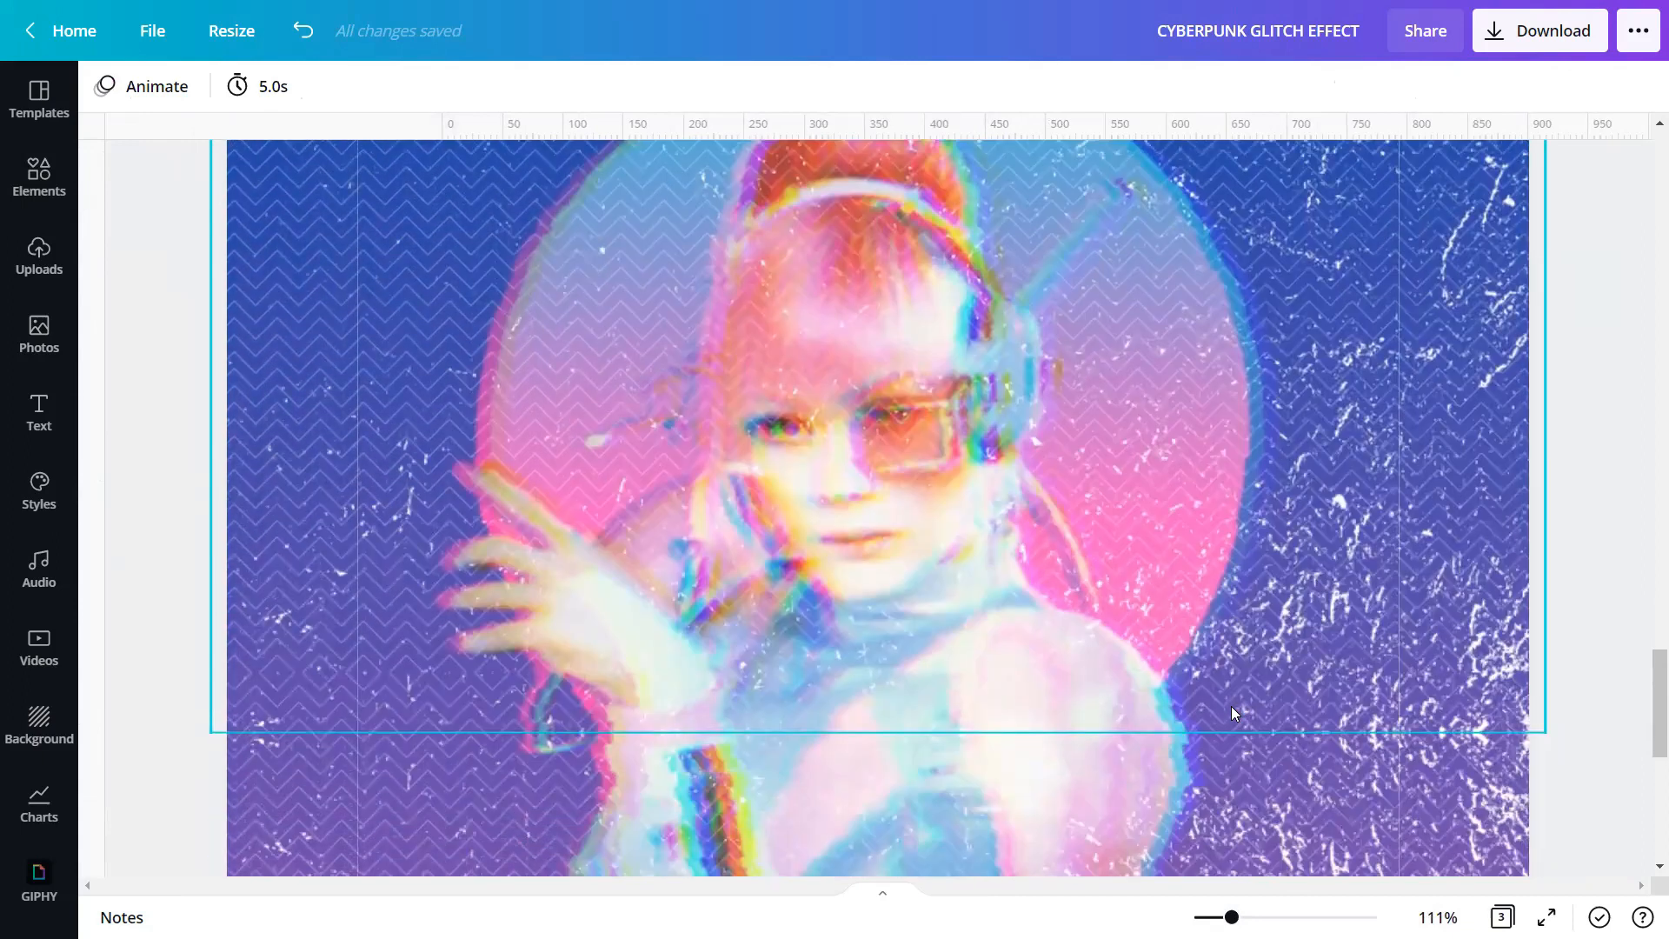
scroll(1231, 706, down, 7)
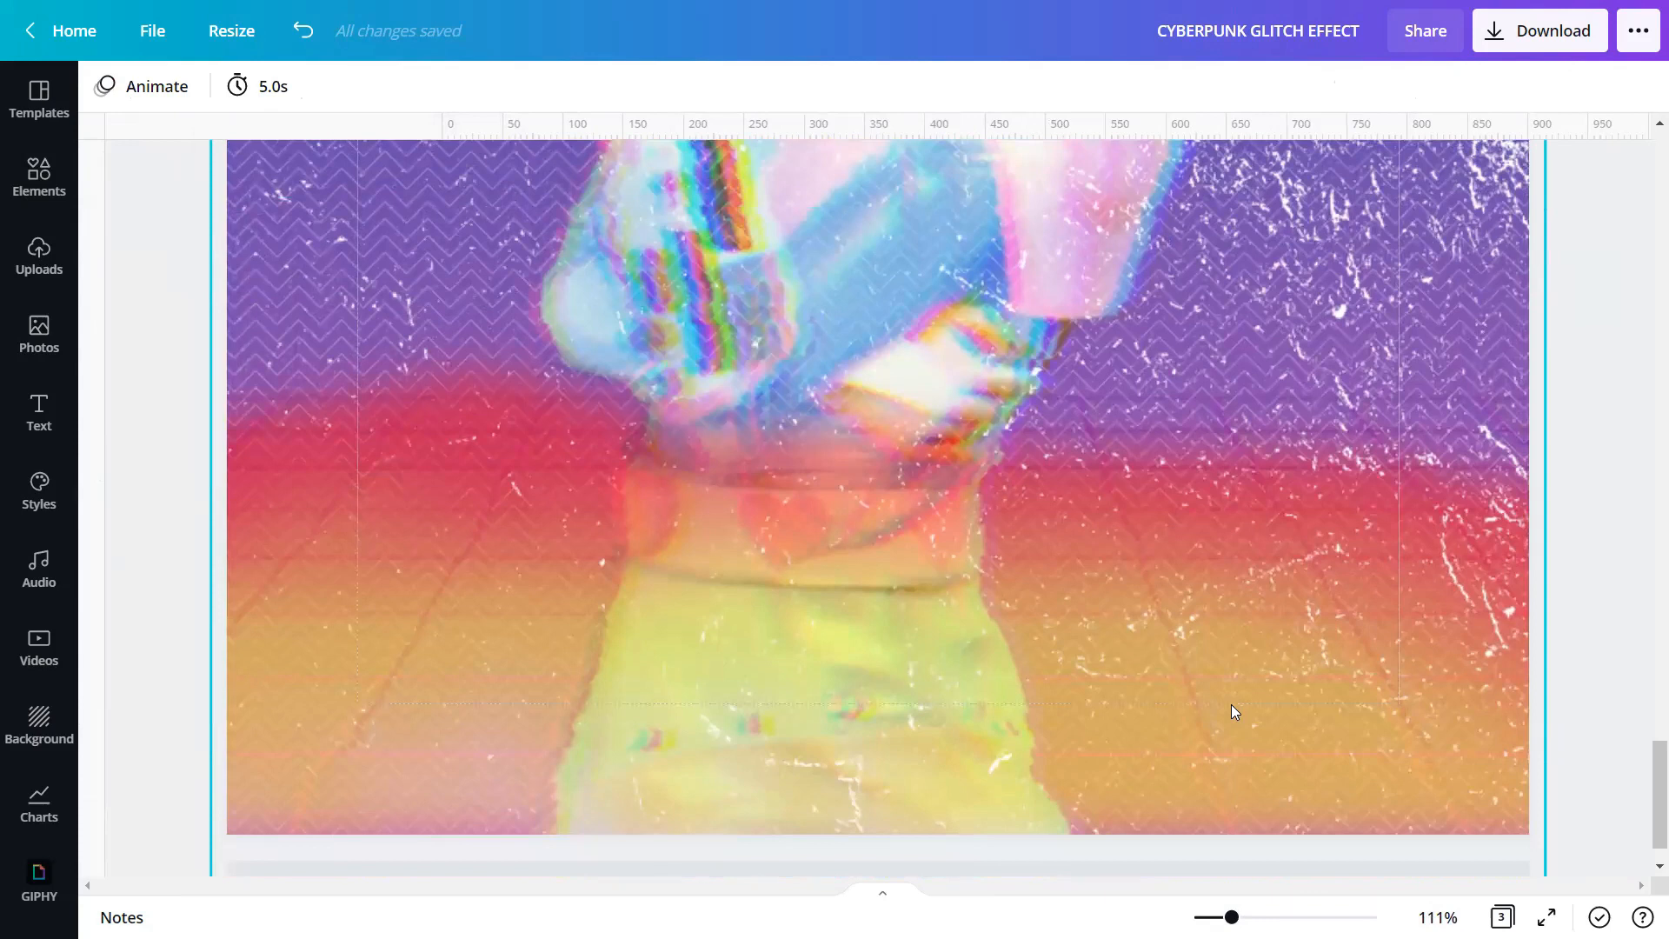
scroll(1230, 711, up, 10)
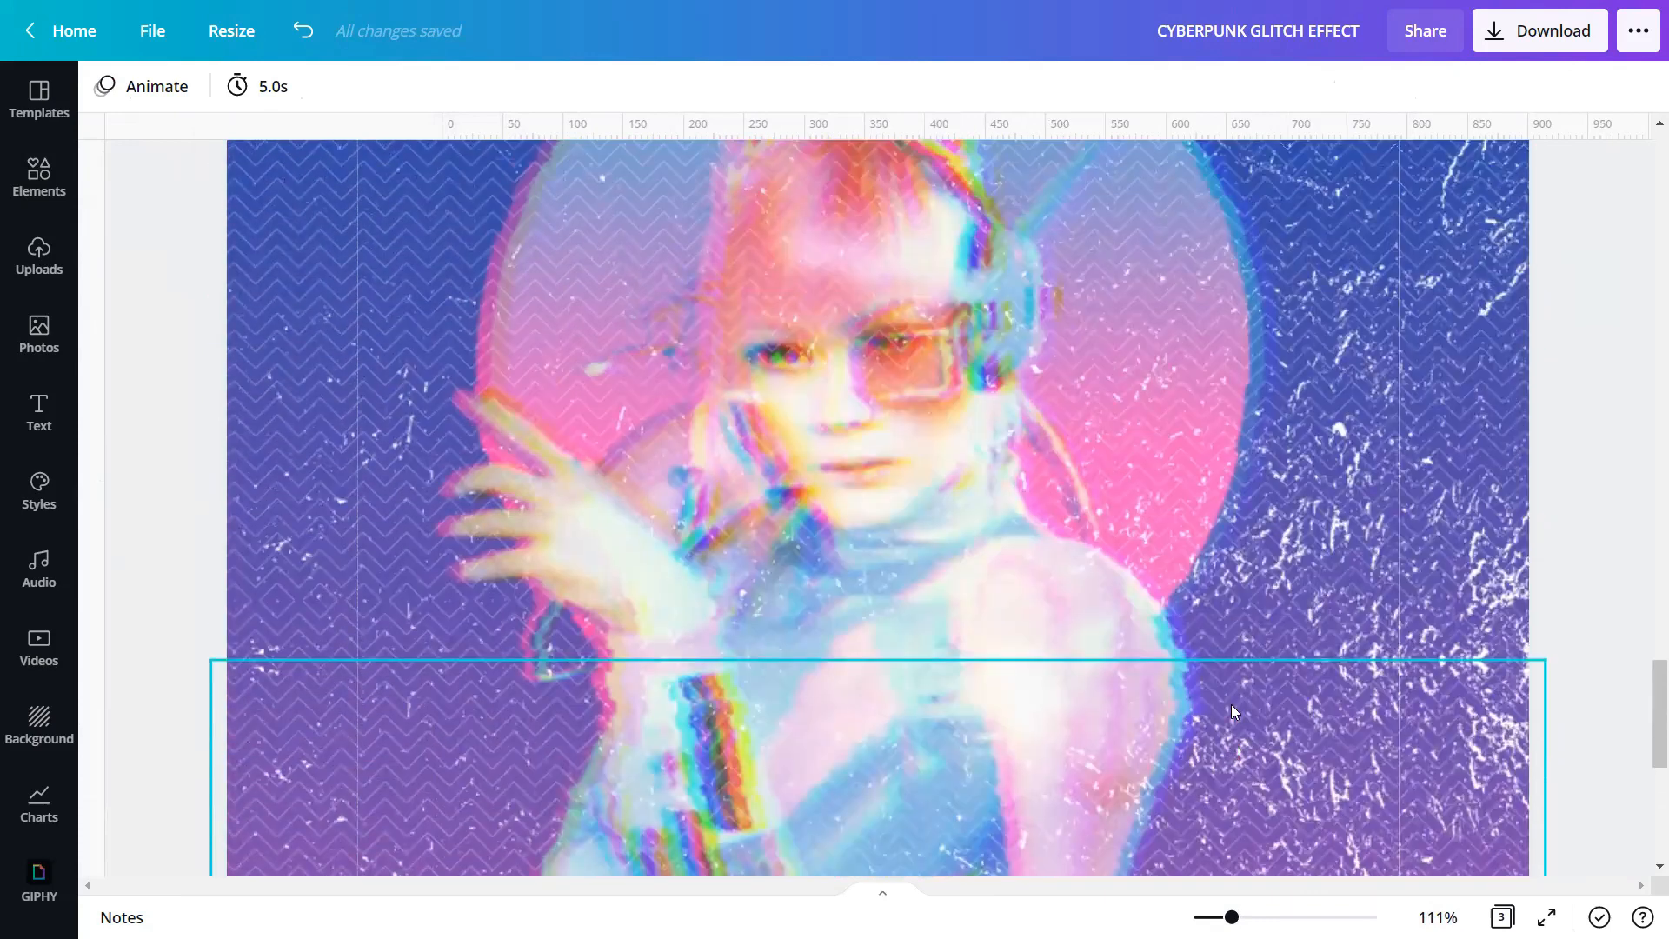
scroll(1231, 711, down, 1)
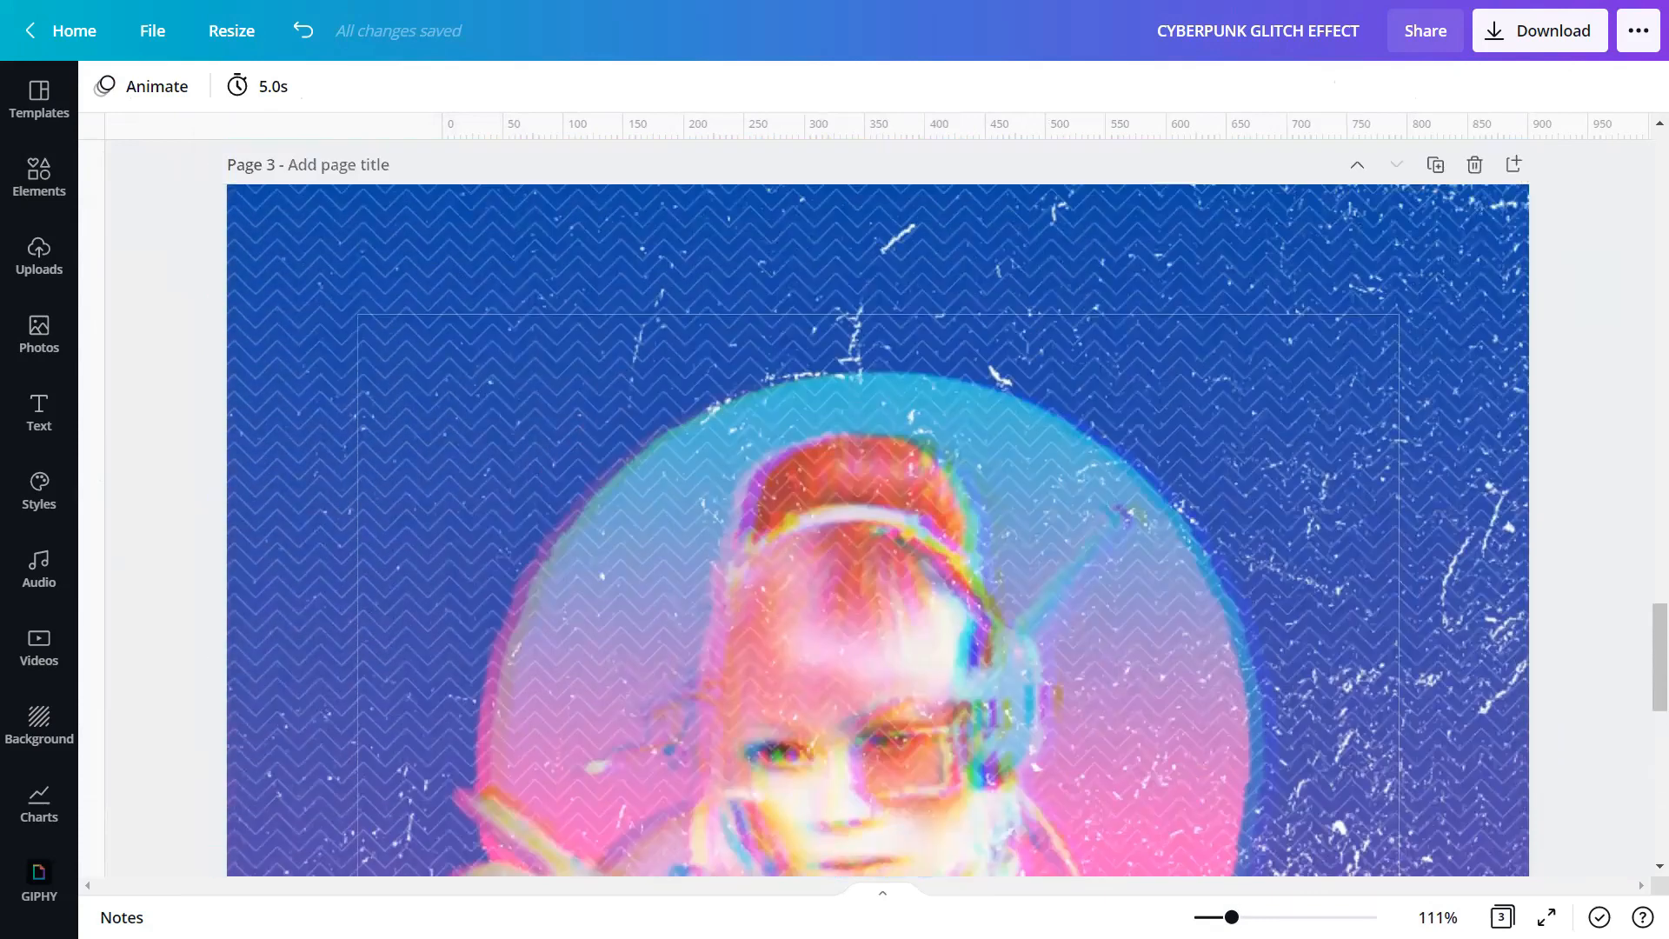
View the whole poster on page 3 in full screen
drag(1229, 917, 1207, 917)
scroll(1643, 600, down, 3)
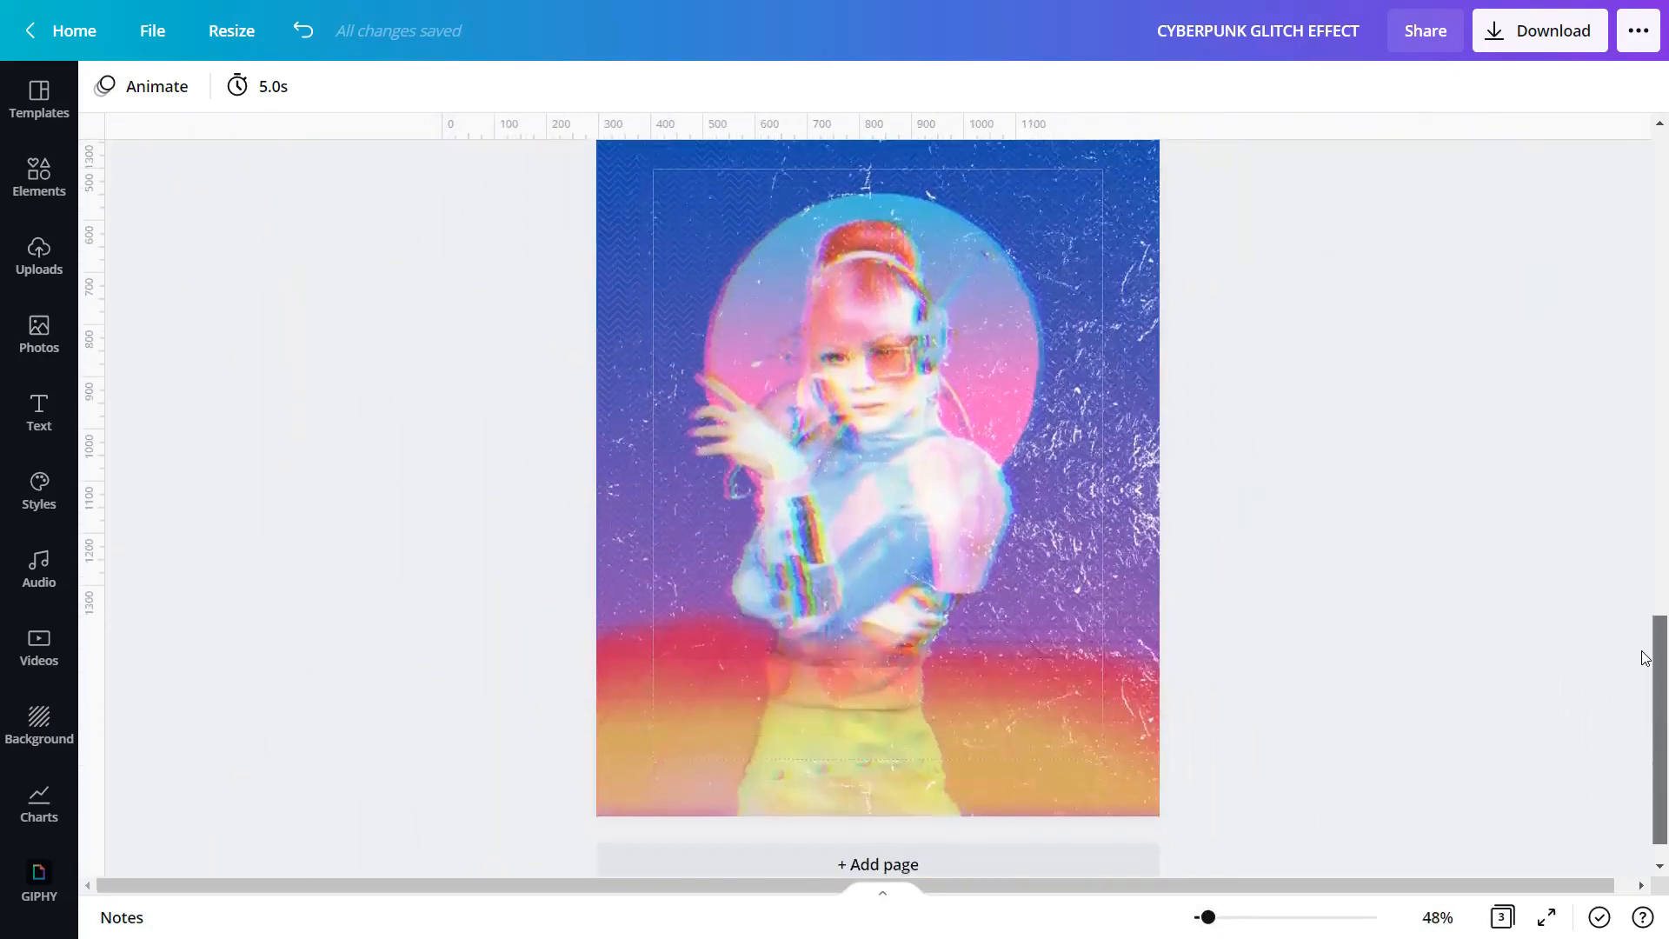
click(1546, 917)
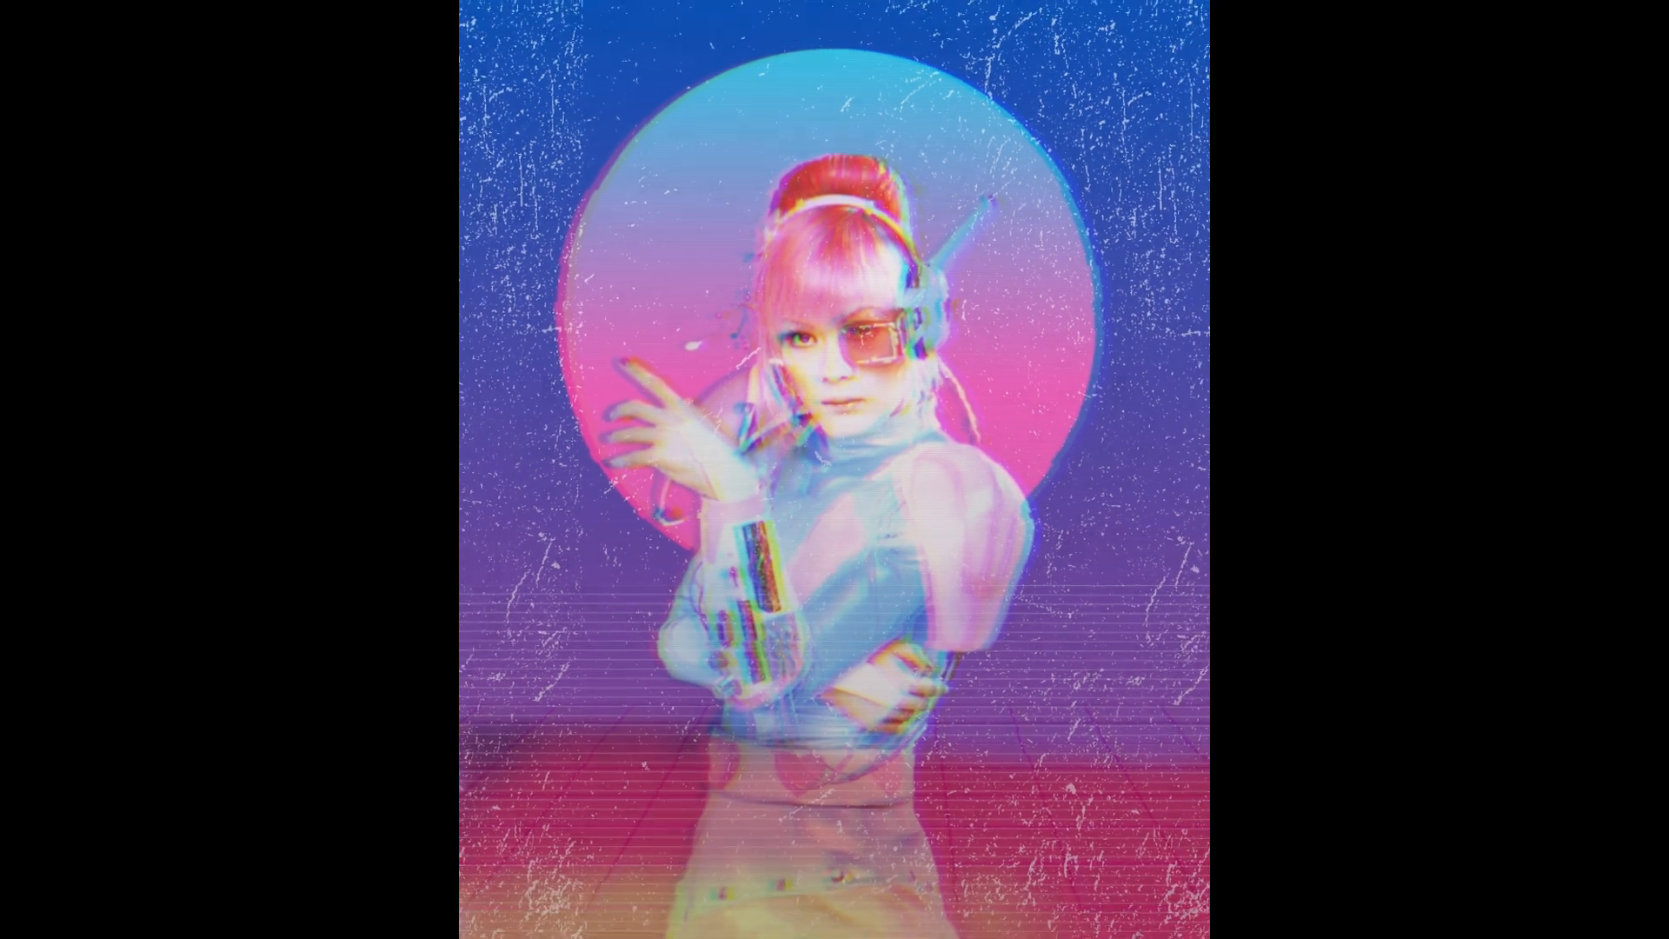
click(1492, 605)
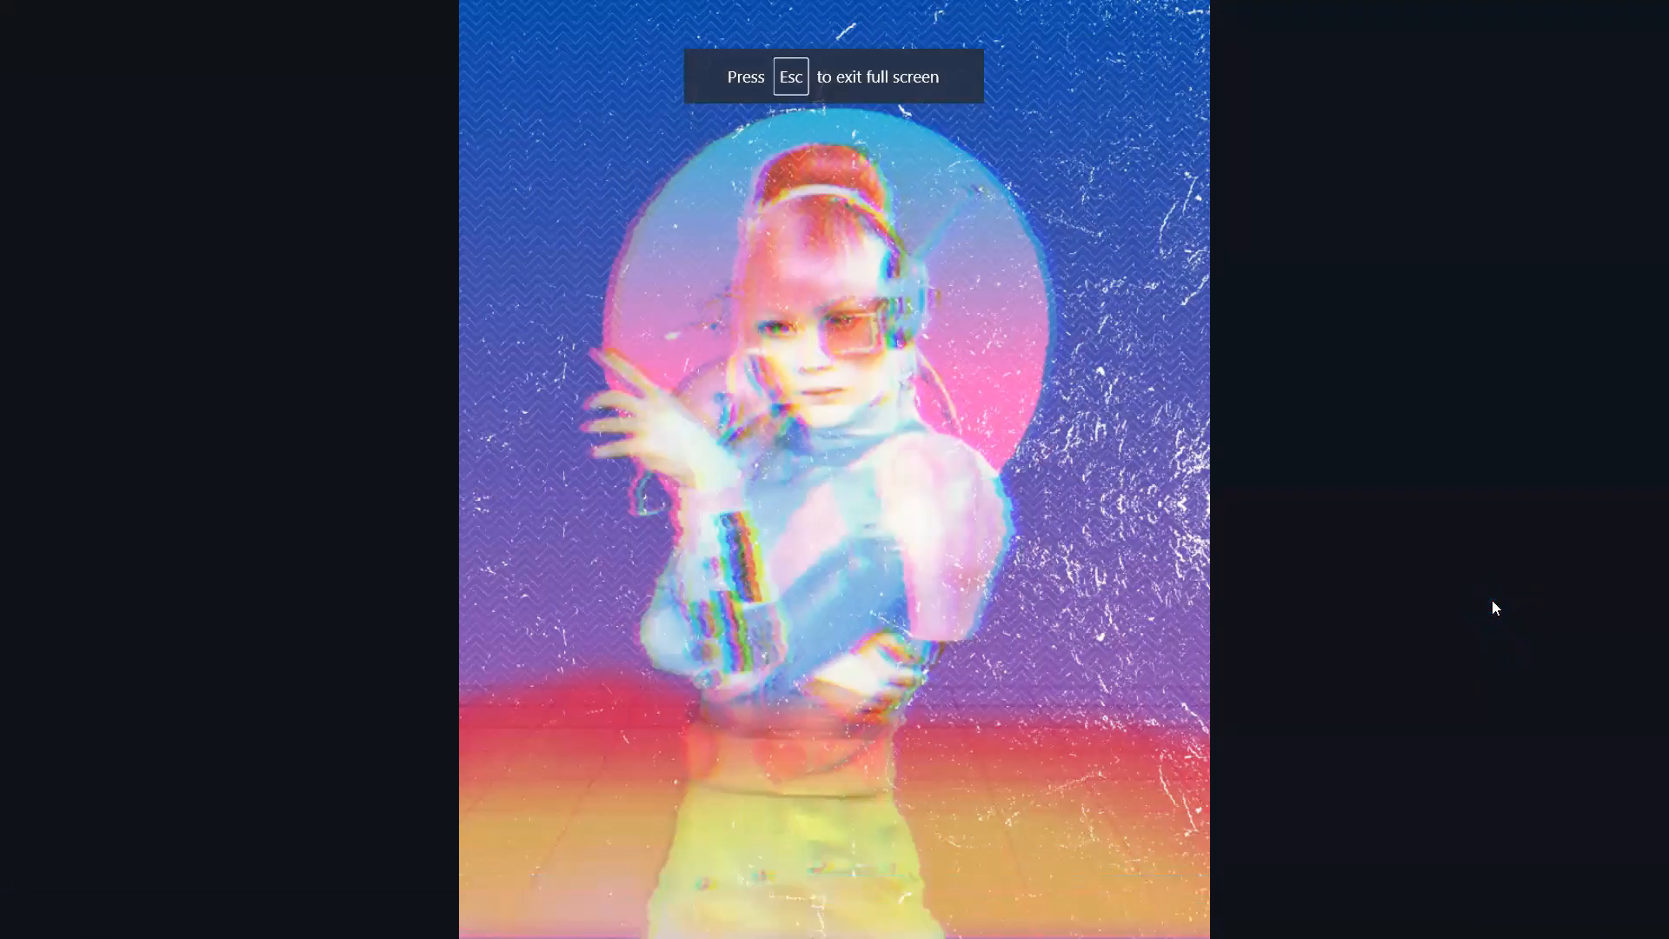